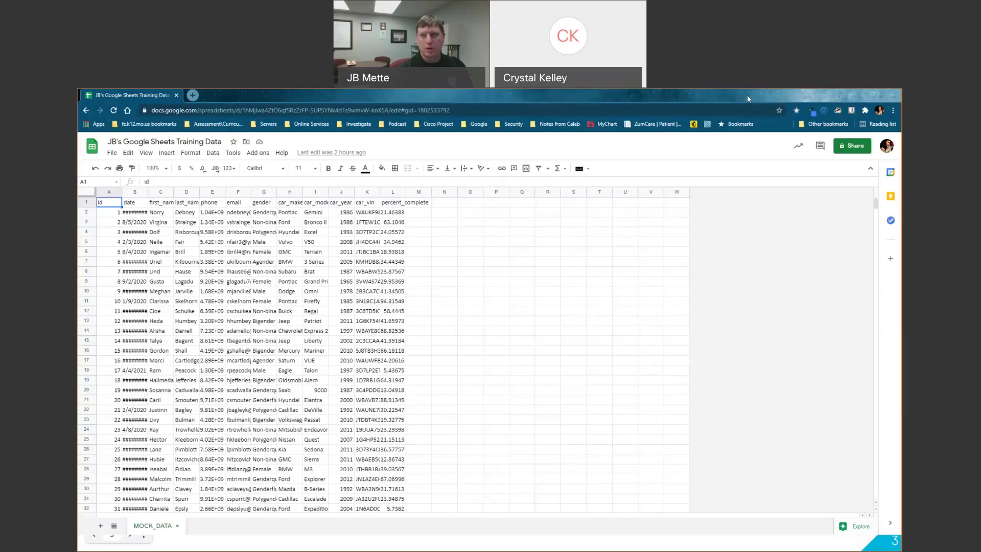
- Switch to the presentation, go back to the "Step 1: Let's Get Data to Work With" slide, and return to the spreadsheet
left_click(857, 95)
left_click(540, 267)
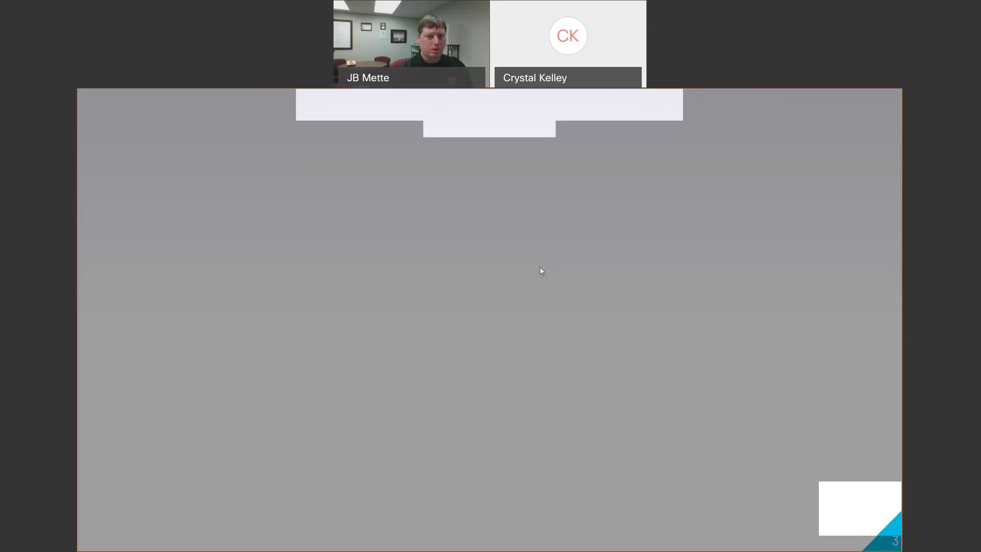
key("Left")
key("Left")
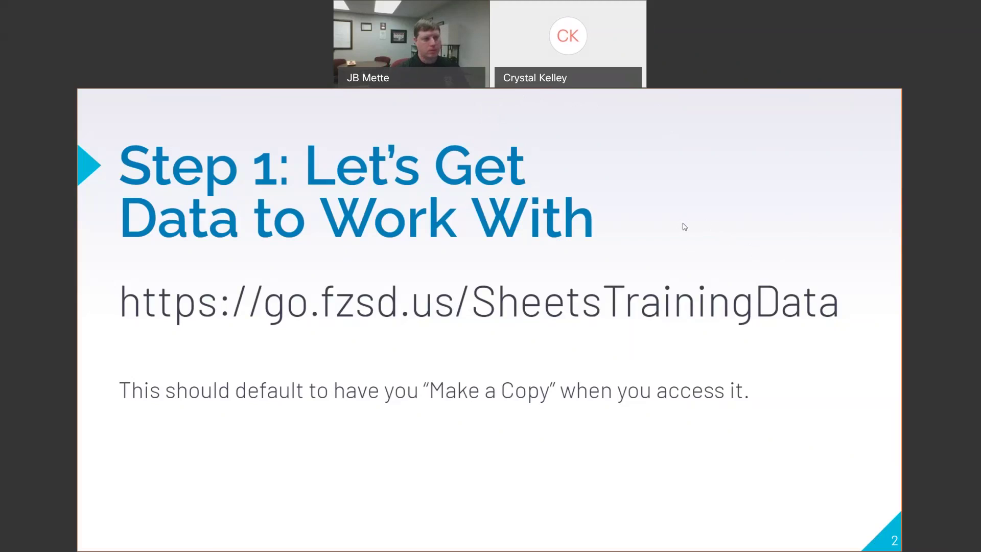
key("alt+Tab")
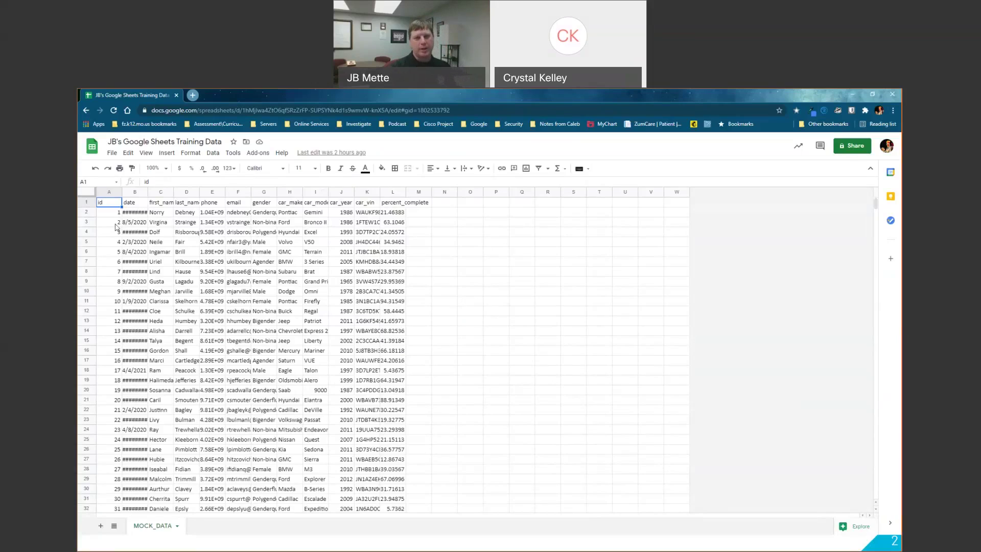
- Select several individual cells within the data one at a time, ending on the empty cell O5
left_click(341, 262)
left_click(290, 301)
left_click(212, 311)
left_click(163, 261)
left_click(468, 247)
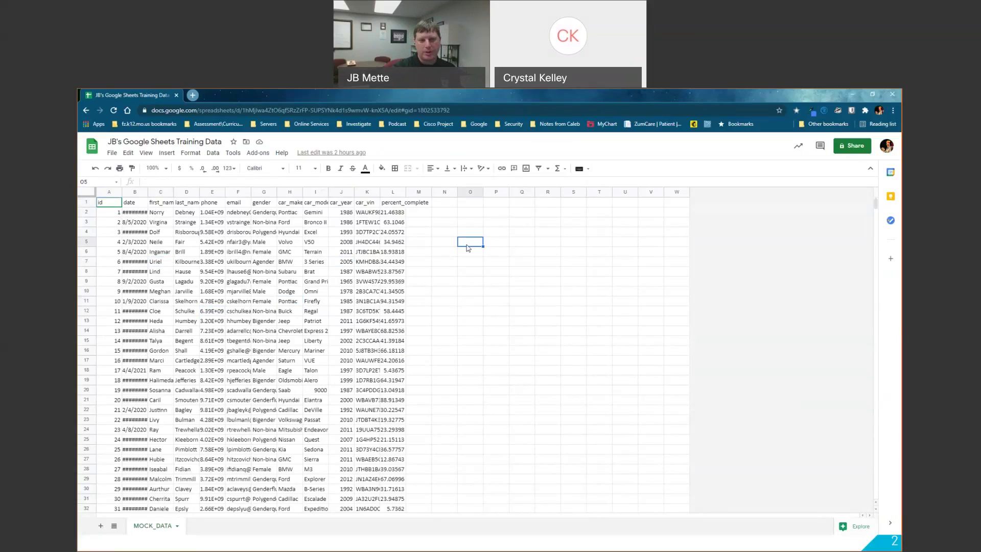
- Select entire rows 1 and 18, followed by entire columns A, C and M, one at a time
left_click(86, 203)
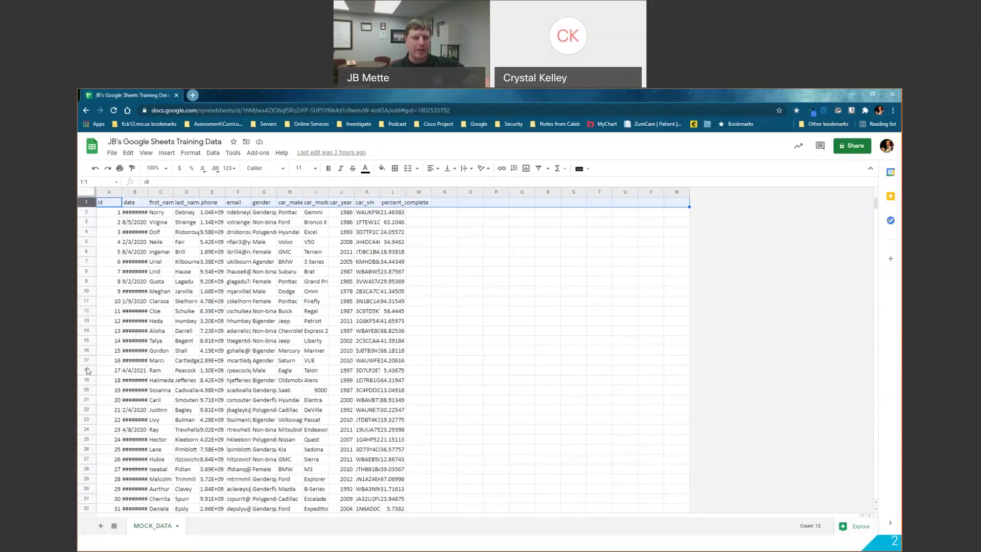
left_click(87, 370)
left_click(109, 192)
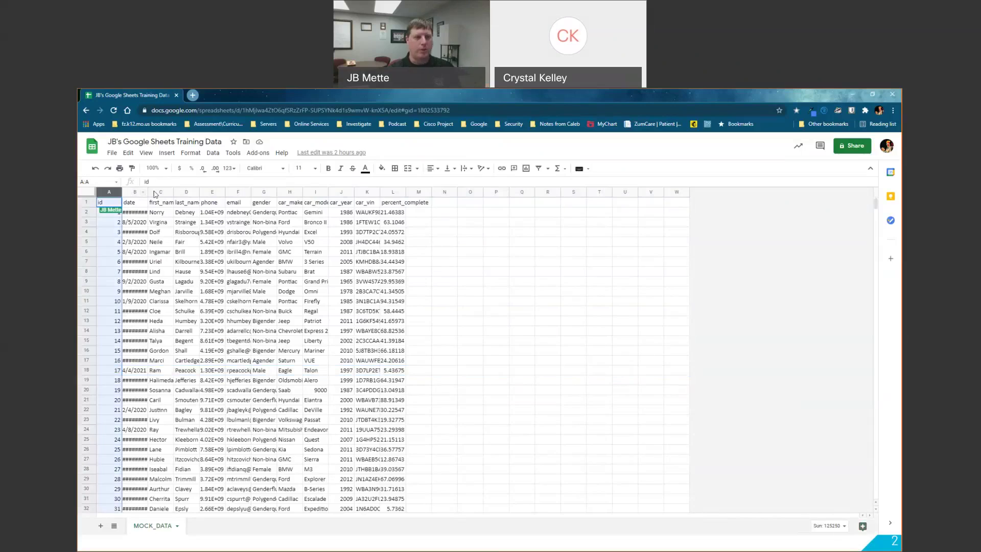
left_click(155, 193)
left_click(418, 192)
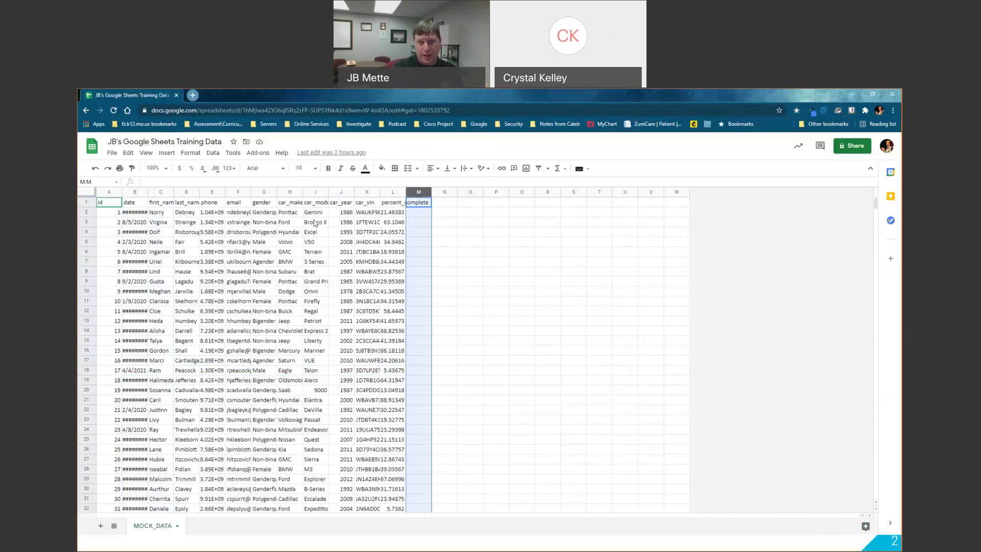
- Select the date header cell B1, select the entire sheet, and return to cell A1
left_click(127, 204)
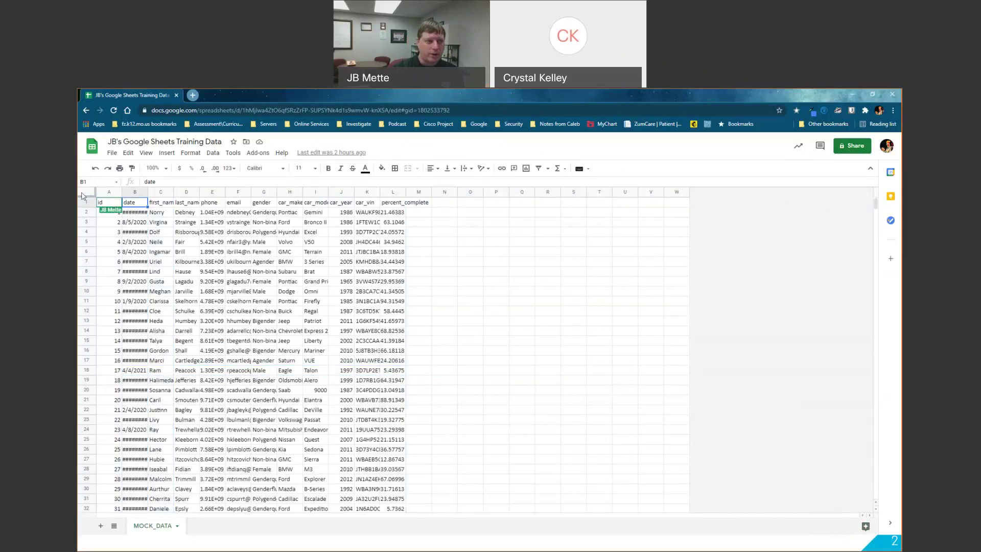
left_click(85, 192)
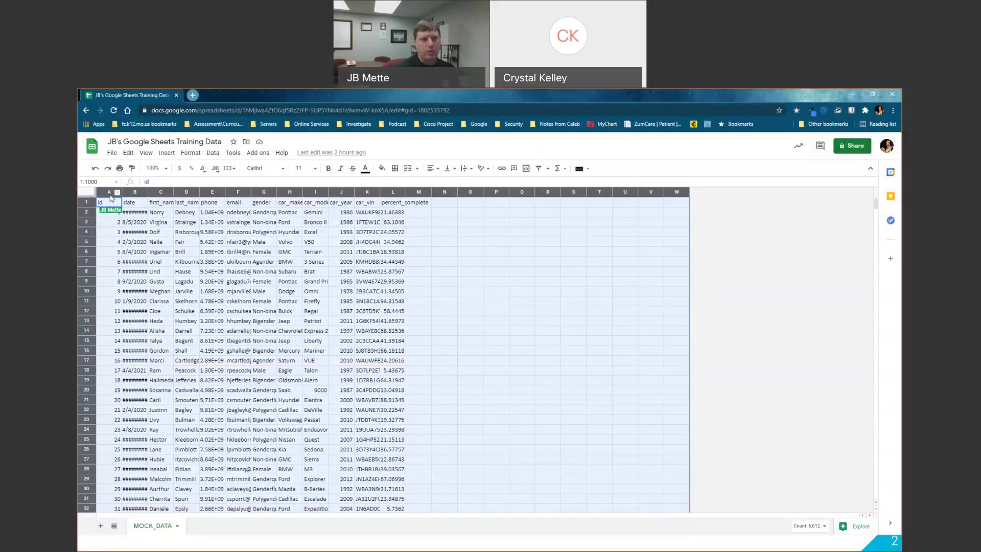
left_click(107, 204)
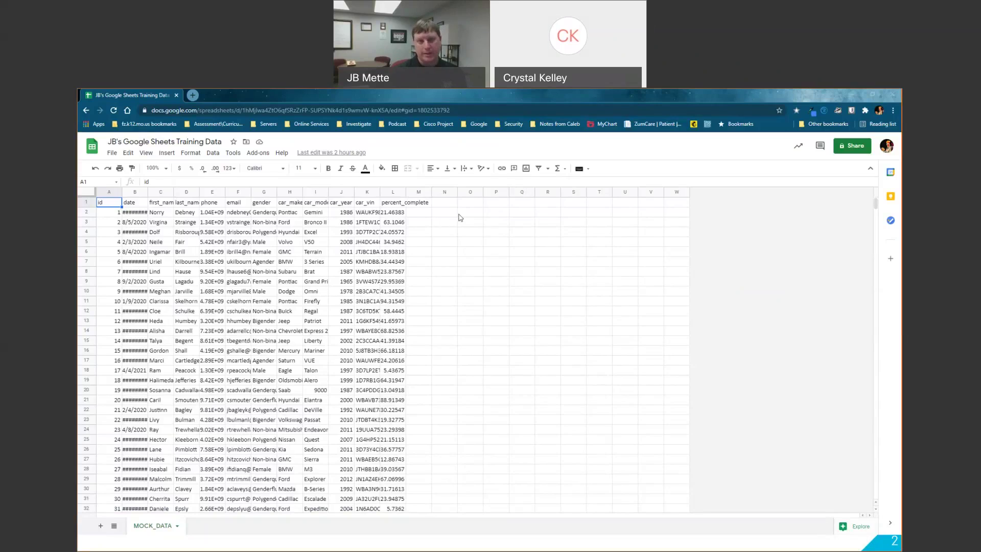
- Clear the car make, model and year values in H11:J16, and undo the deletion
left_click(342, 332)
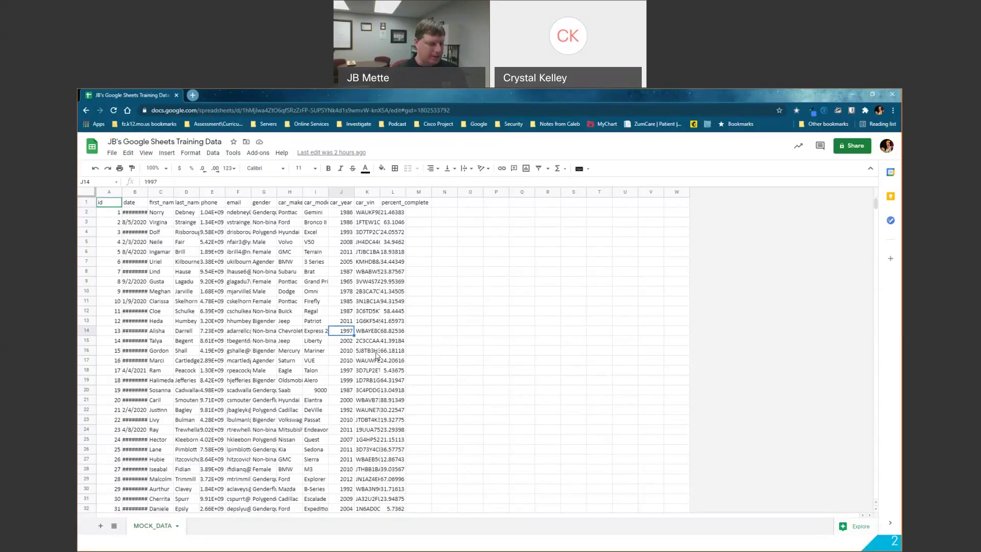
left_click_drag(287, 301, 350, 352)
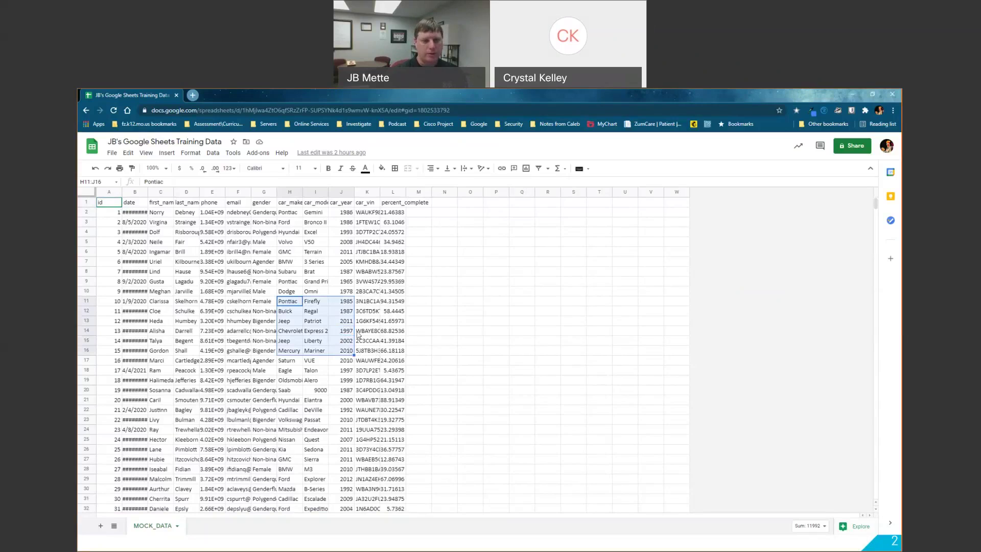
key("Delete")
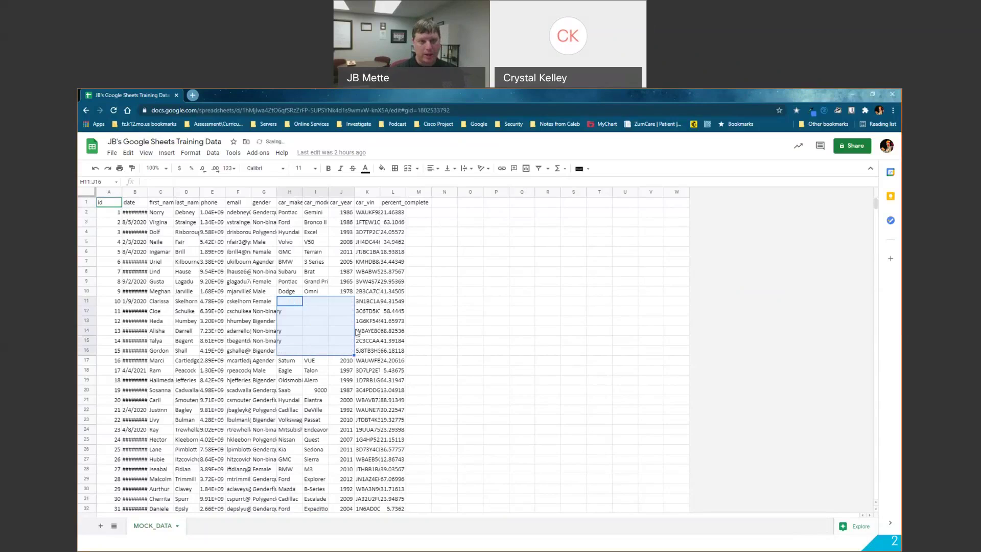
key("ctrl+z")
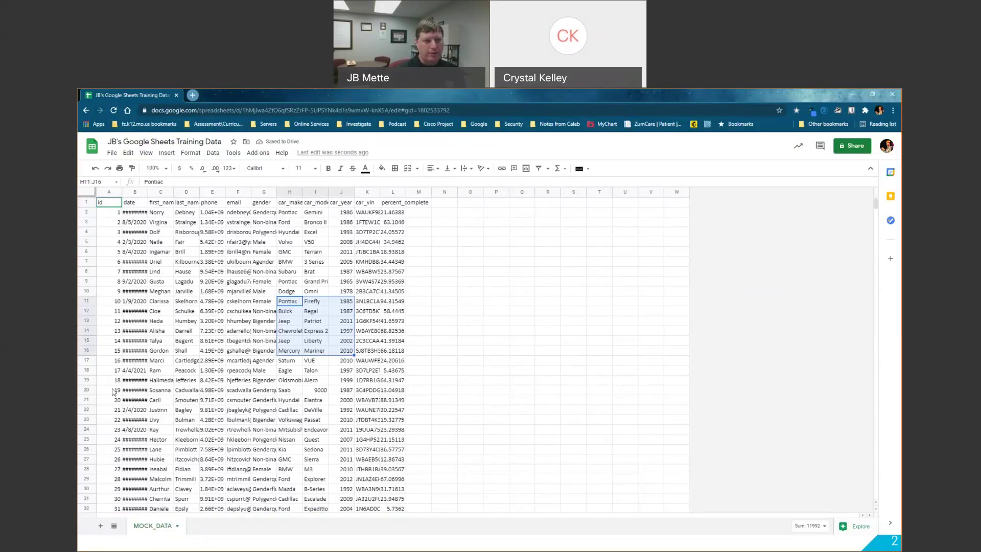
- Delete the whole of row 17, the record with id 16
left_click(104, 363)
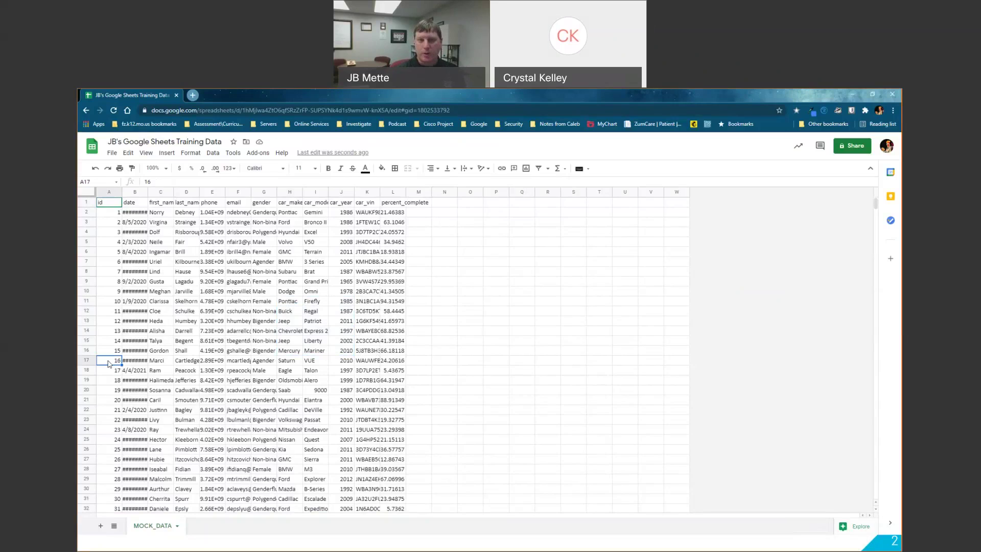
left_click(87, 360)
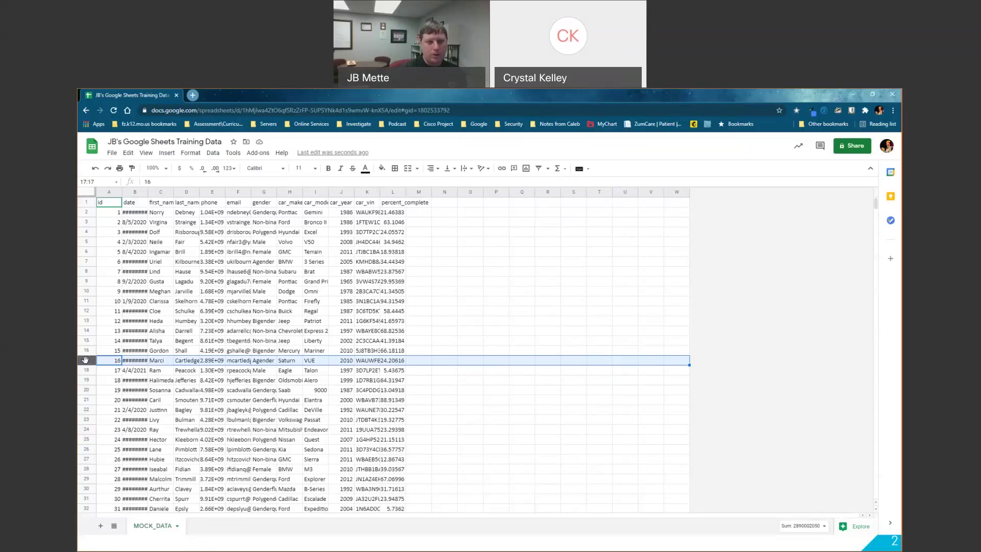
right_click(86, 361)
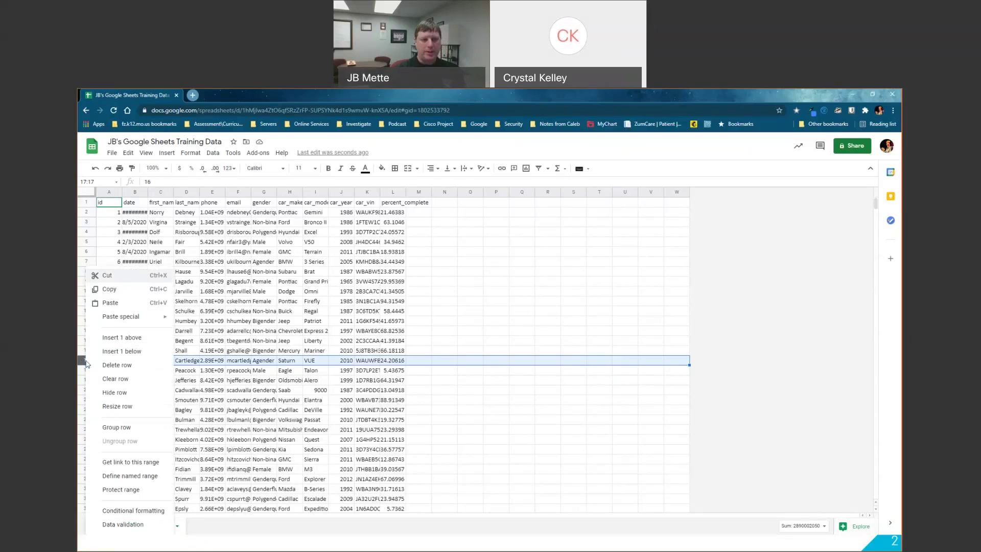
left_click(134, 368)
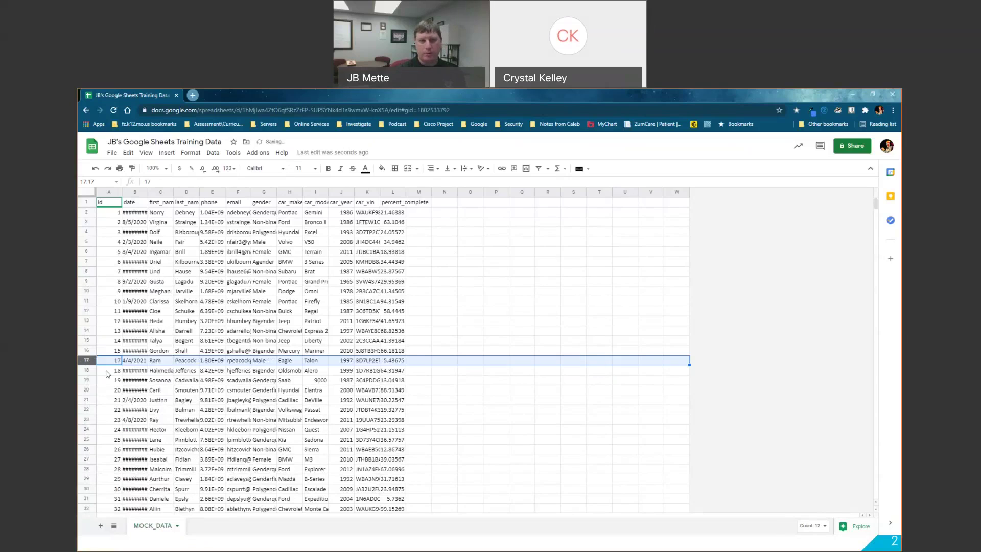
mouse_move(244, 369)
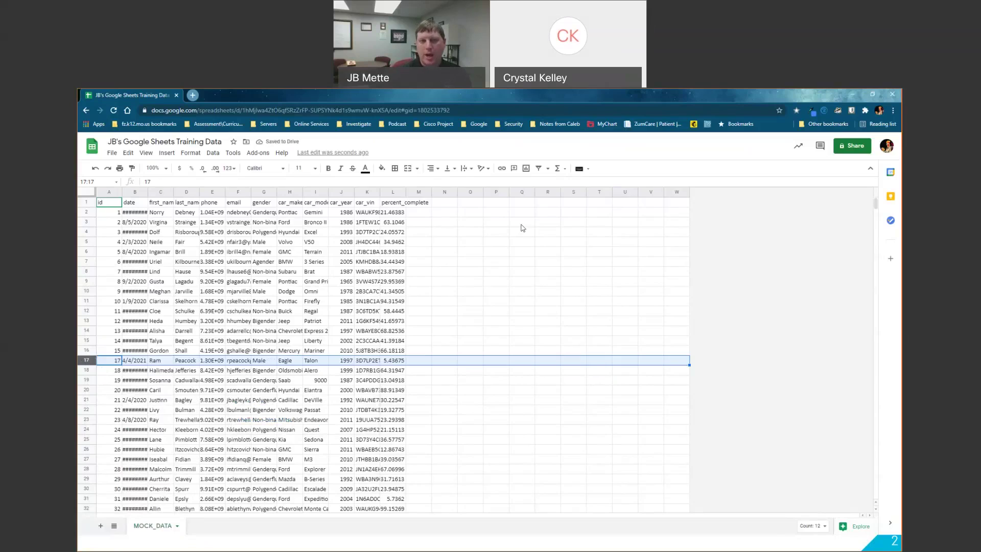
- Delete the empty column Q beyond the data
left_click(494, 202)
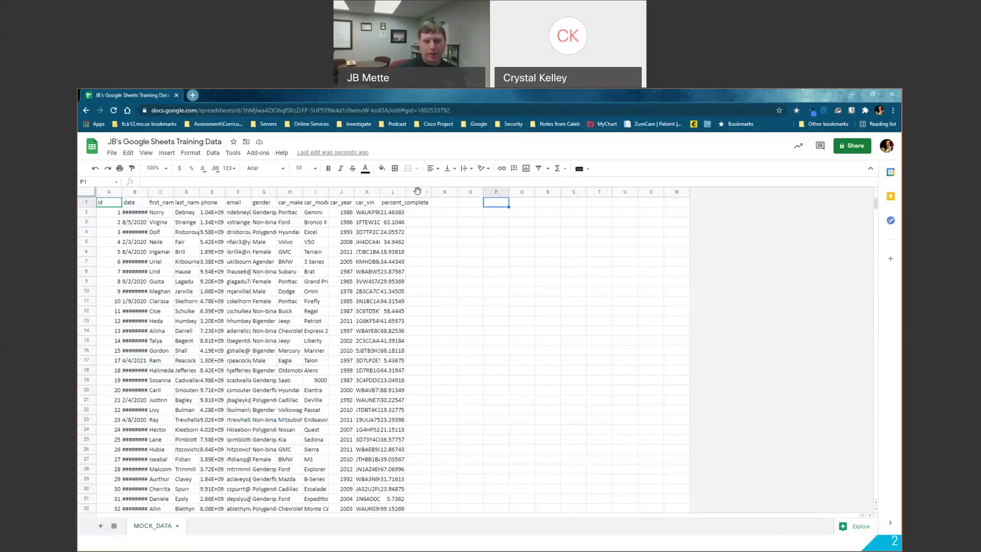
left_click(419, 192)
left_click(520, 192)
right_click(519, 190)
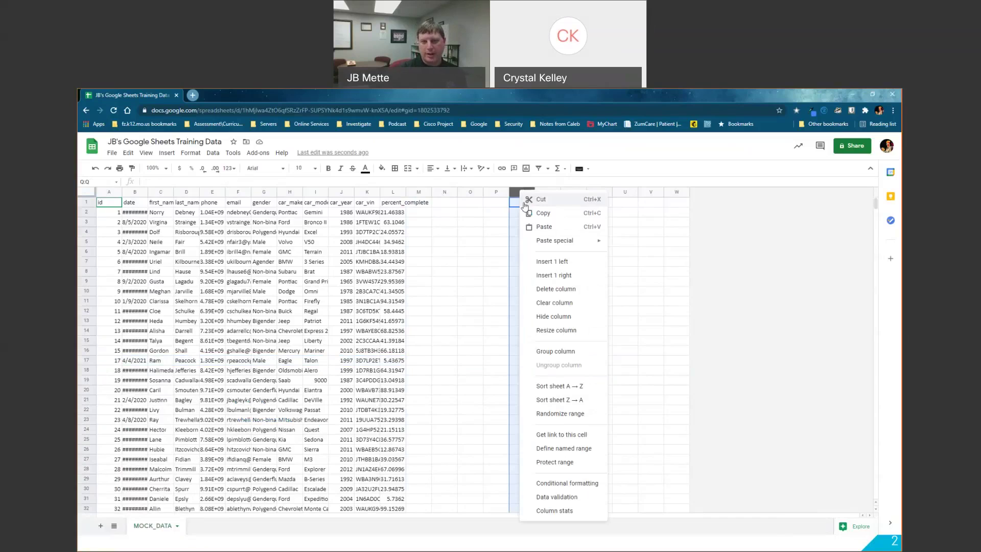
left_click(555, 289)
left_click(496, 233)
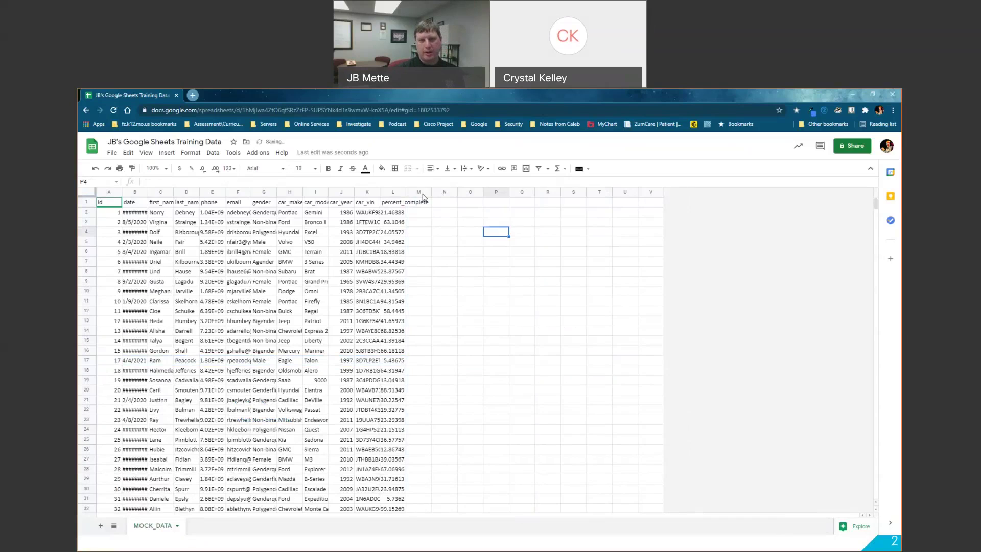
- Delete all the remaining empty columns M through V after the percent_complete data
left_click(419, 192)
left_click(645, 192, "shift")
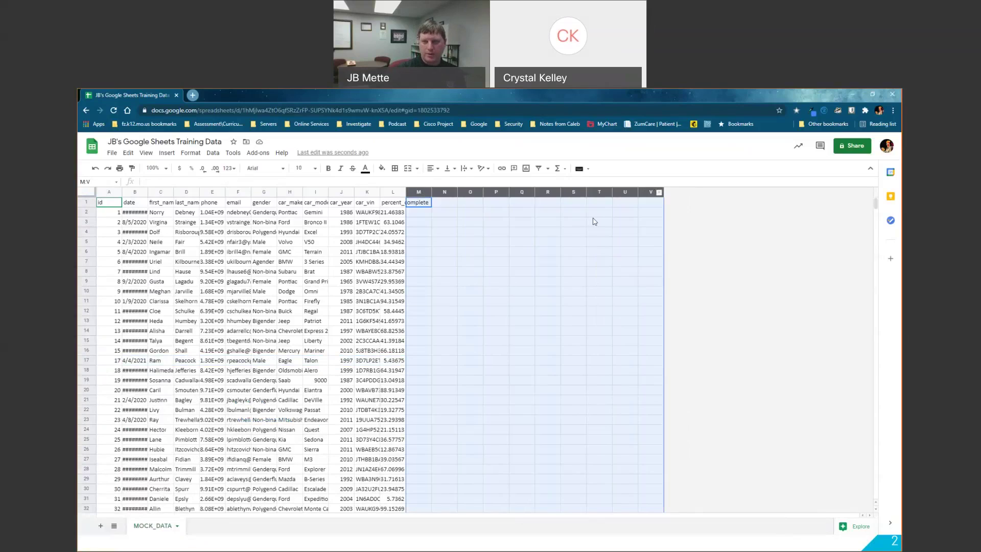
right_click(607, 196)
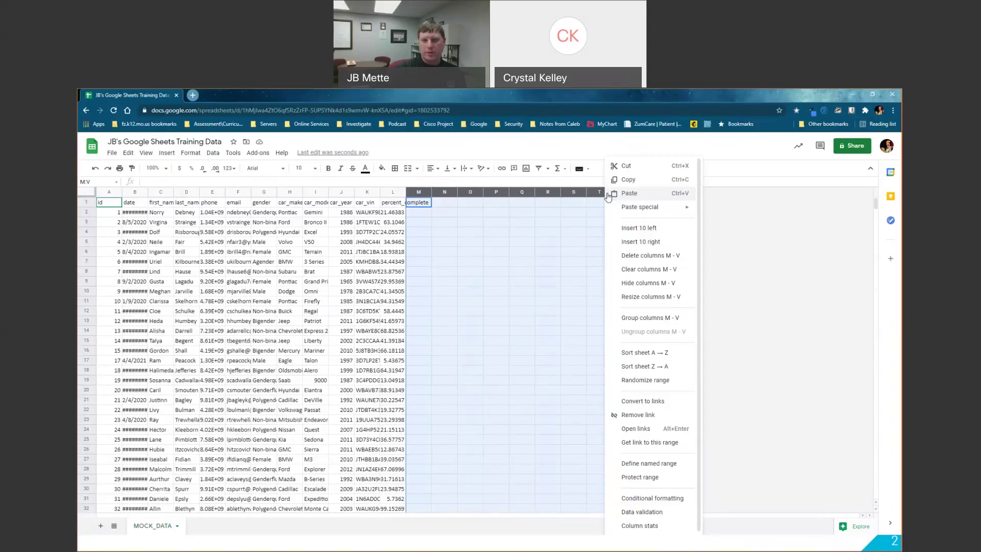
left_click(643, 259)
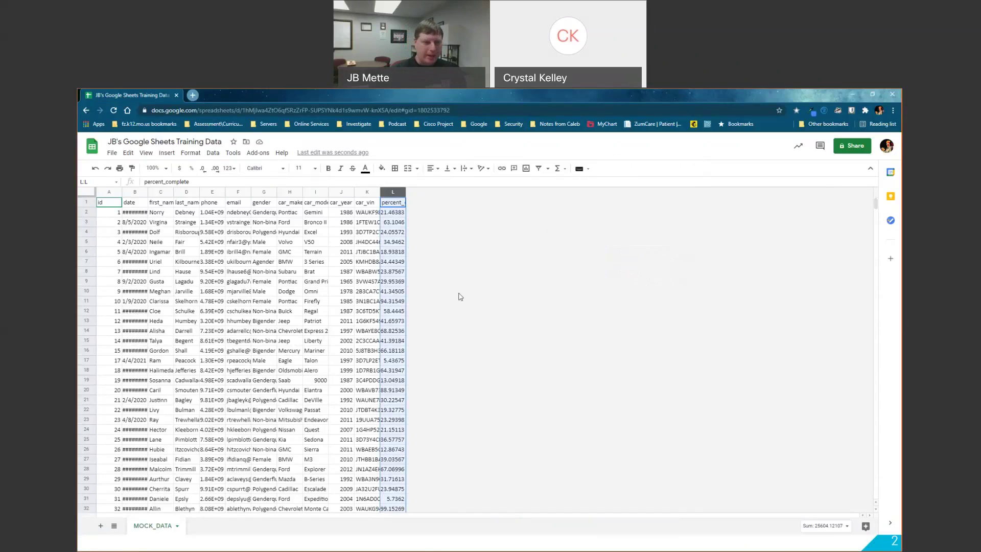
- Widen the first_name column to about twice its width and auto-fit the last_name column to its contents
left_click(87, 202)
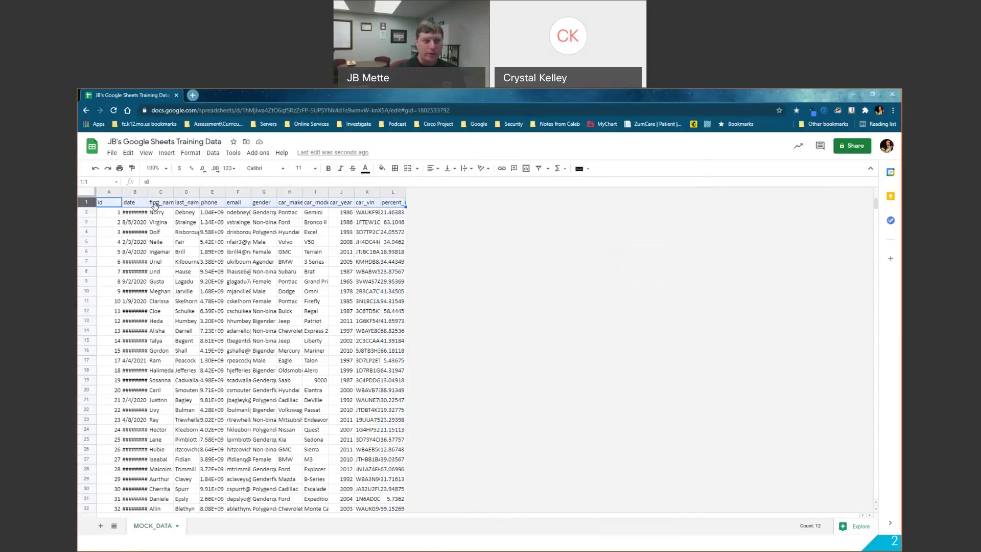
left_click(154, 204)
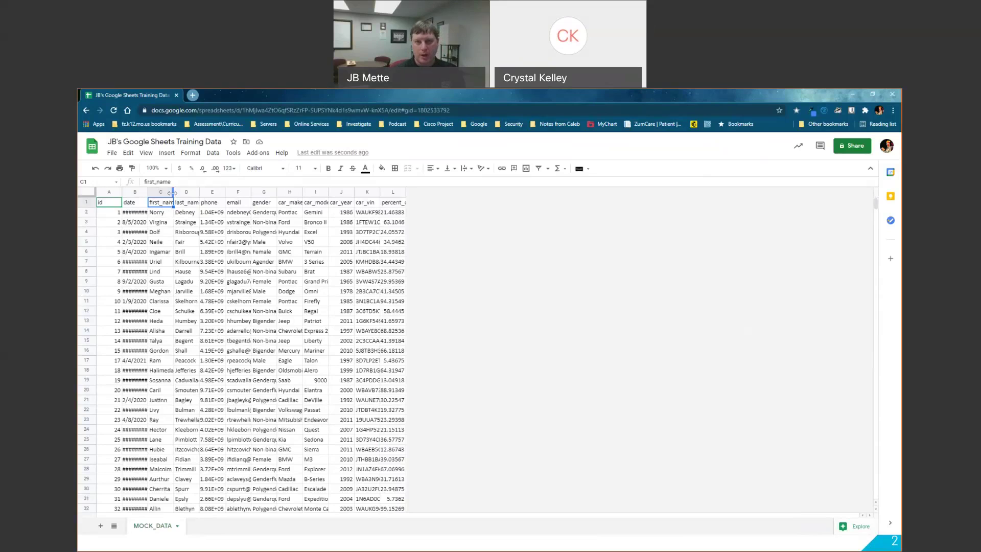
left_click_drag(172, 193, 198, 192)
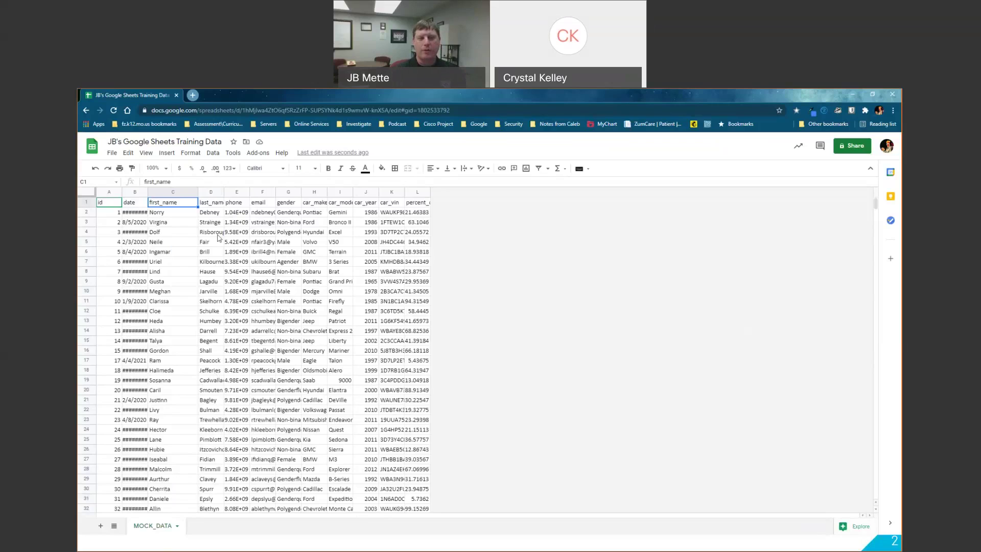
double_click(222, 191)
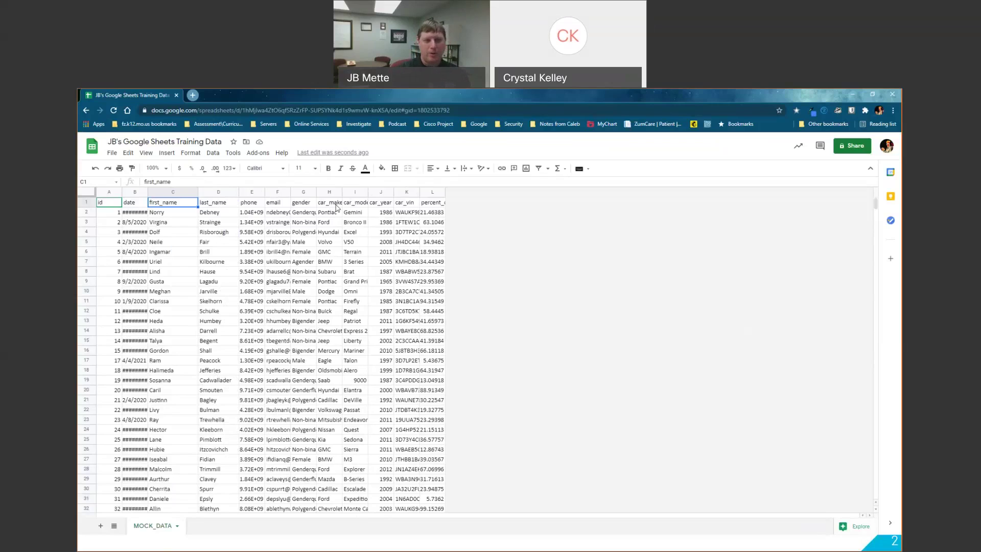
- Auto-fit every column in the sheet to its contents at once, and select the email header cell
left_click(92, 194)
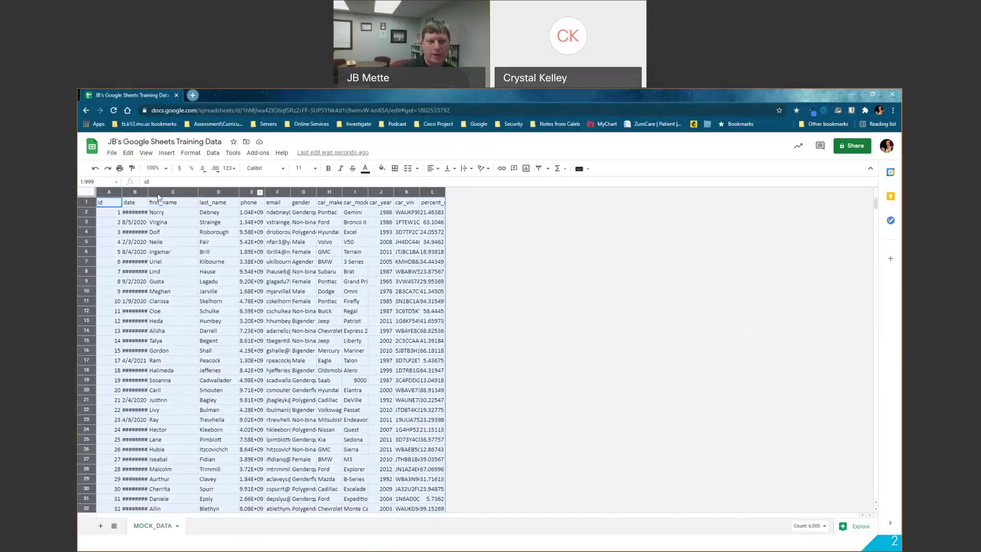
double_click(264, 192)
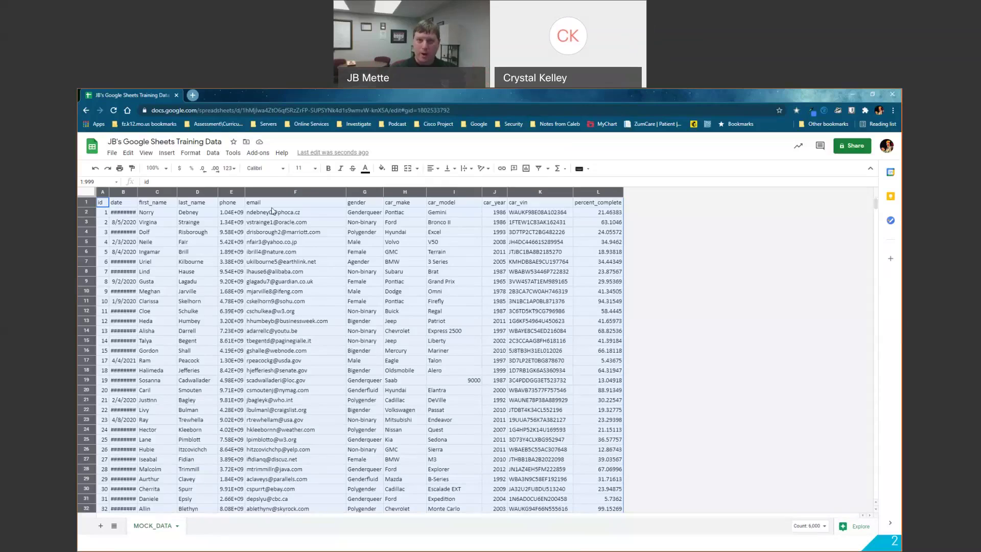
left_click(294, 206)
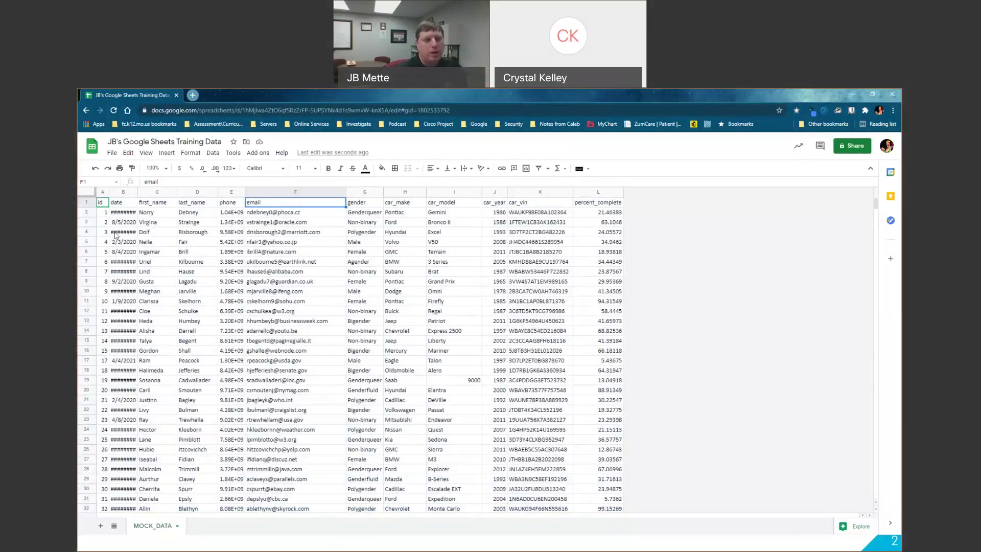
- Rename the car_make header to "Make of Car" and the car_model header to "Model of Car"
left_click(84, 203)
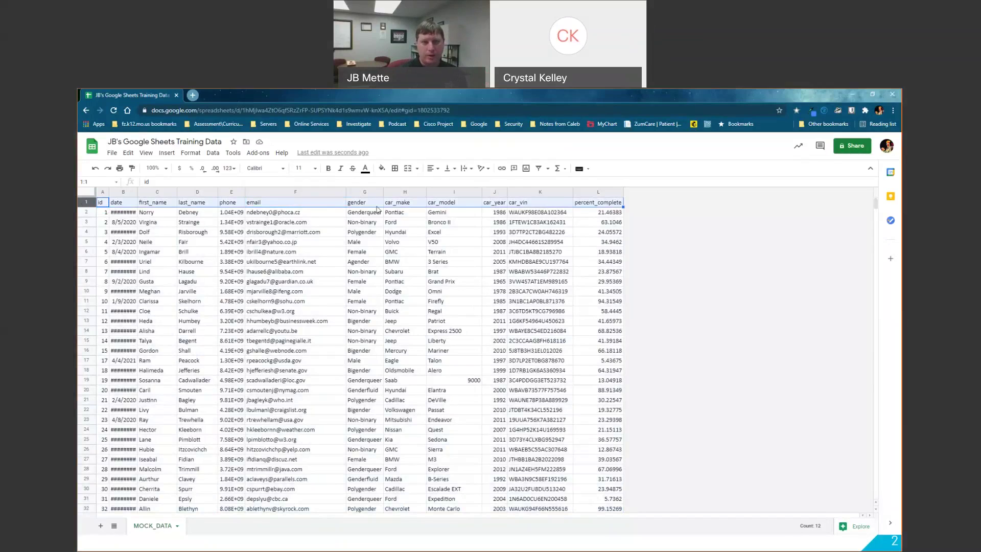
left_click(408, 204)
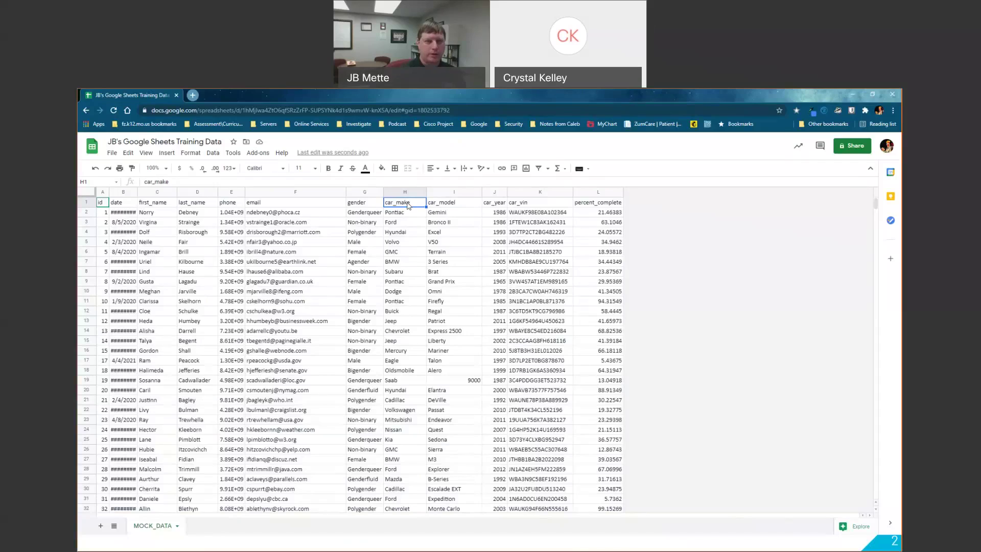
type("Make o")
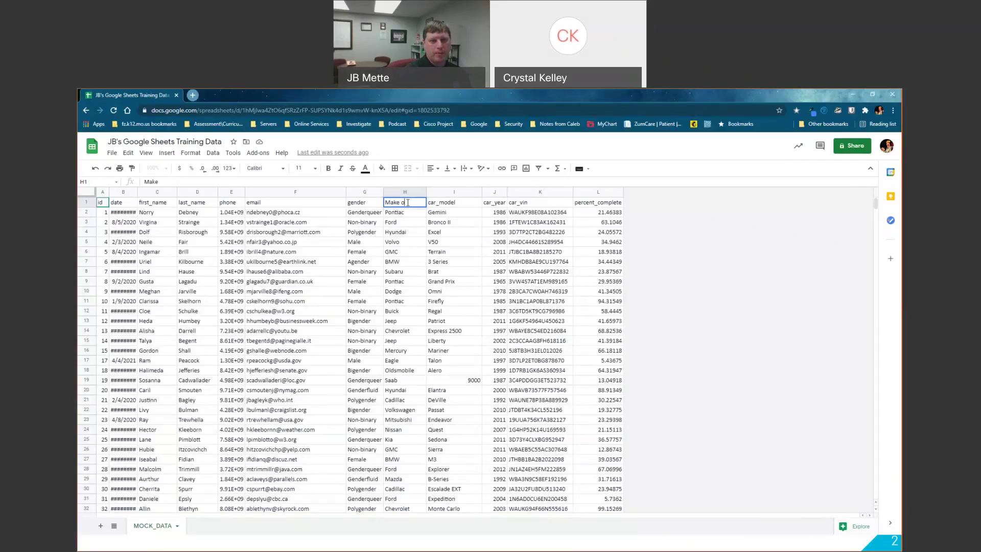
type("f Car")
key("Tab")
type("Model of Car")
key("Tab")
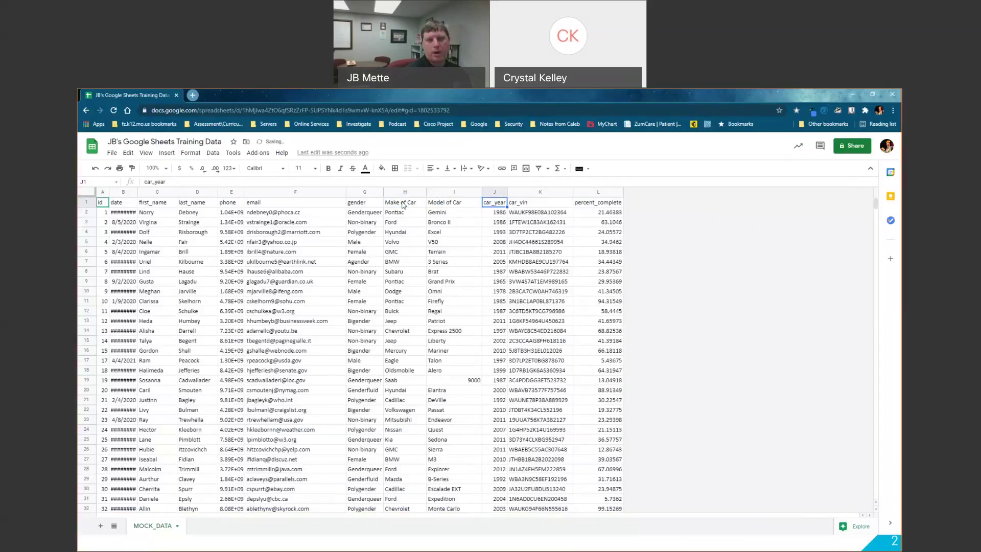
- Make the text of the entire header row bold and blue
left_click(88, 202)
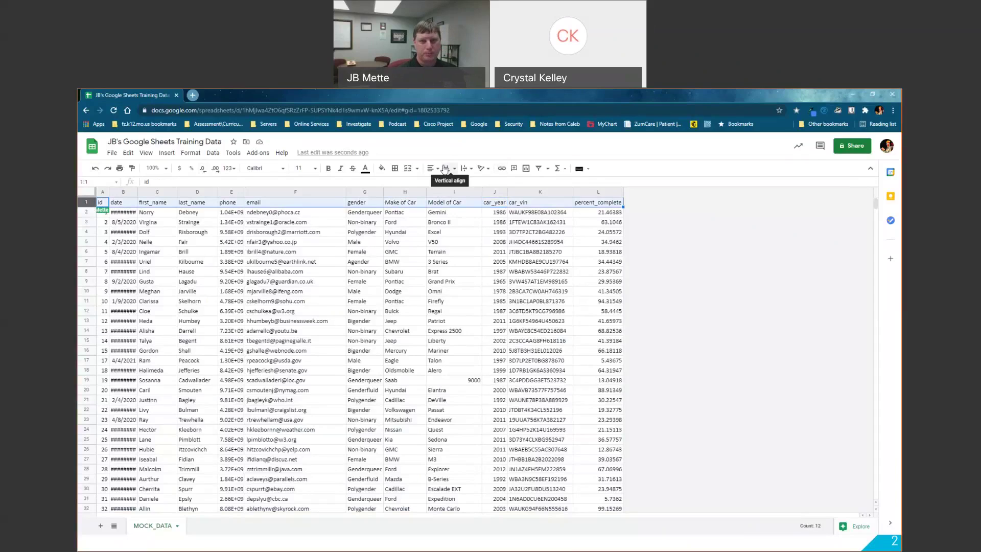
left_click(330, 171)
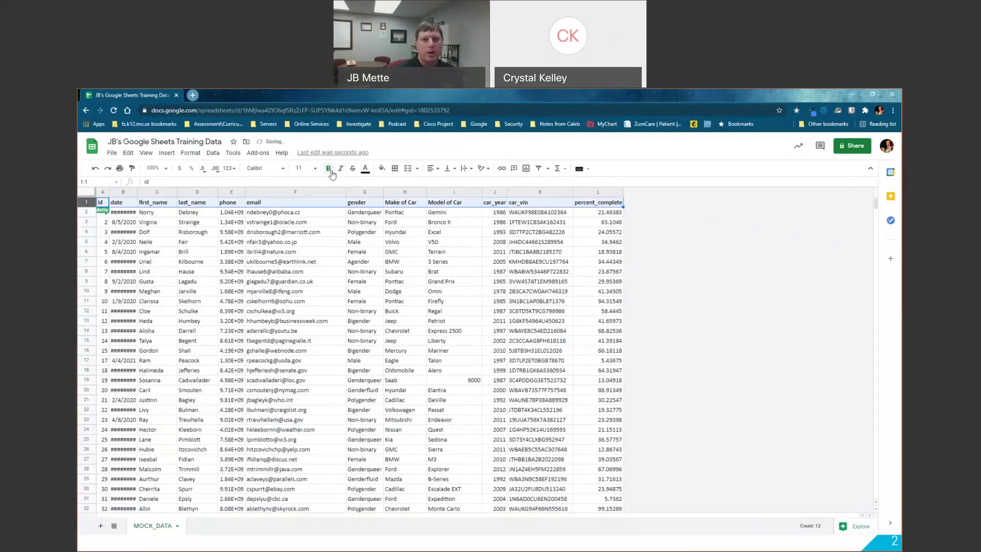
left_click(342, 173)
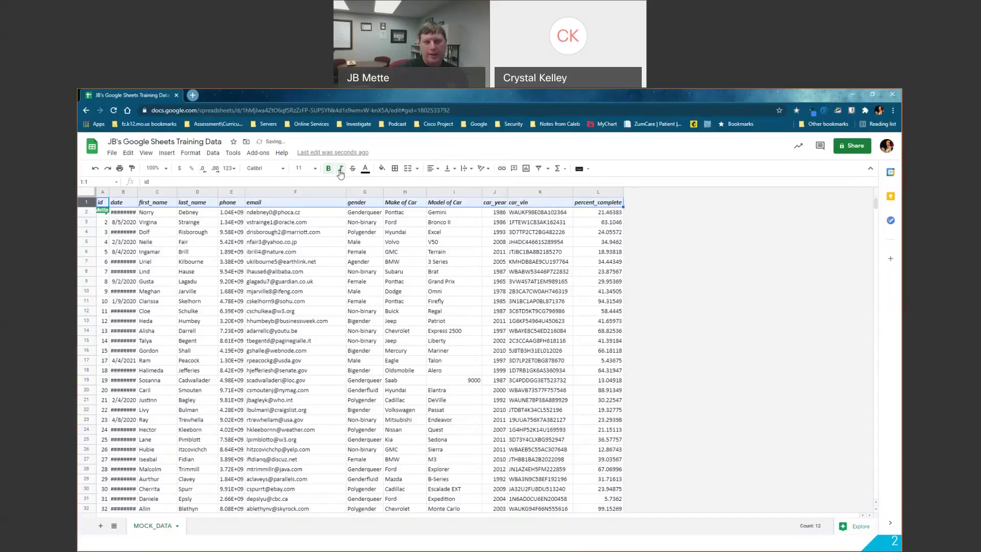
left_click(364, 169)
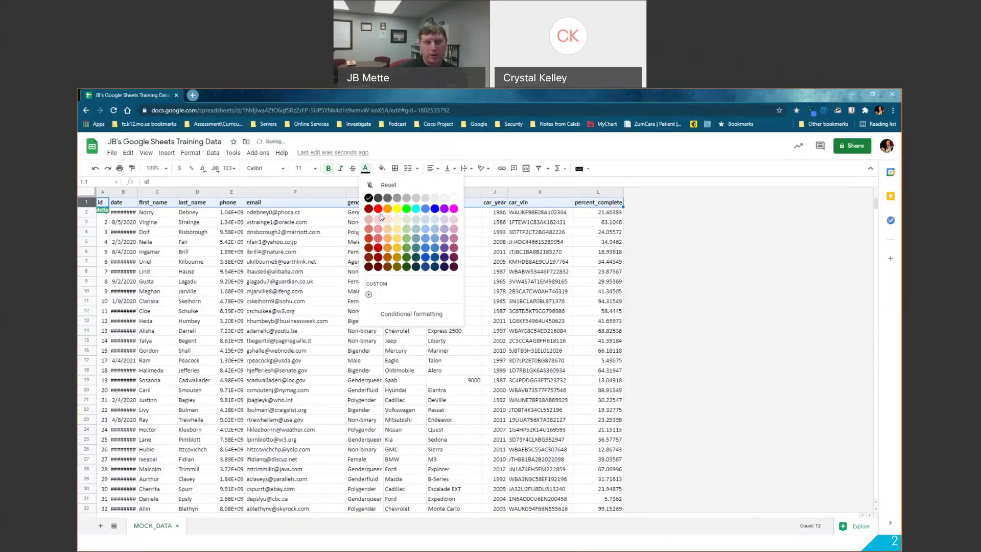
left_click(434, 207)
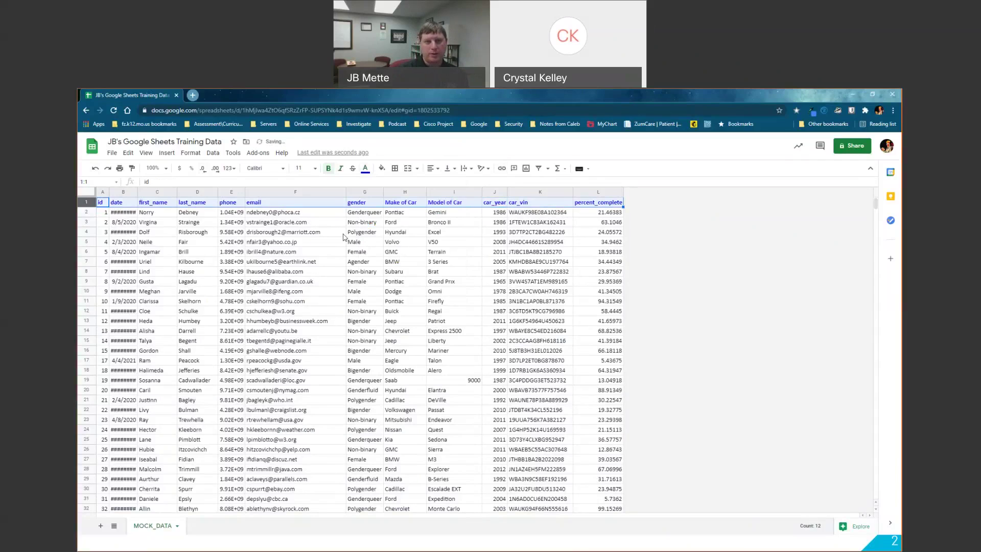
- Fill the header row's cells with bright green
left_click(382, 169)
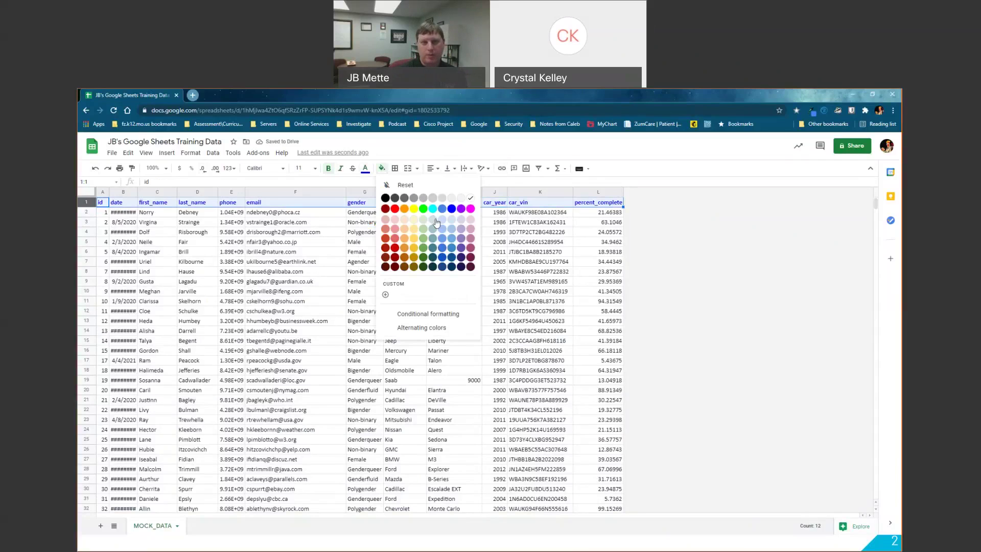
left_click(423, 208)
mouse_move(337, 217)
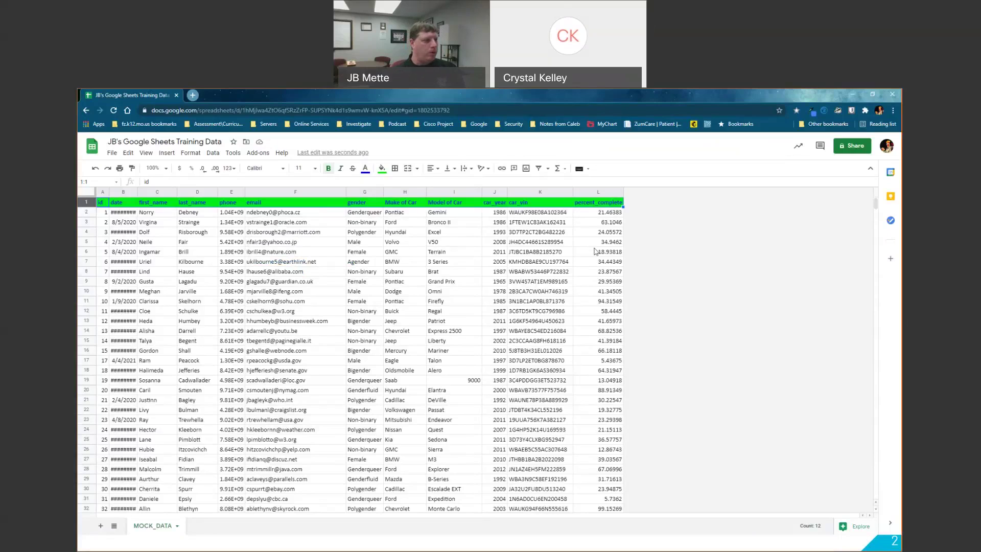
left_click_drag(438, 207, 449, 215)
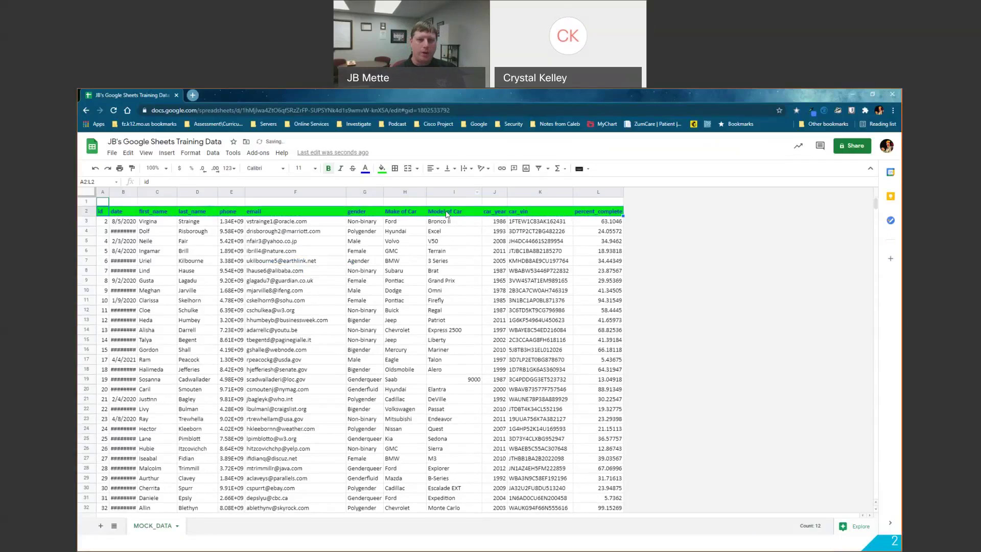
key("ctrl+z")
left_click(403, 223)
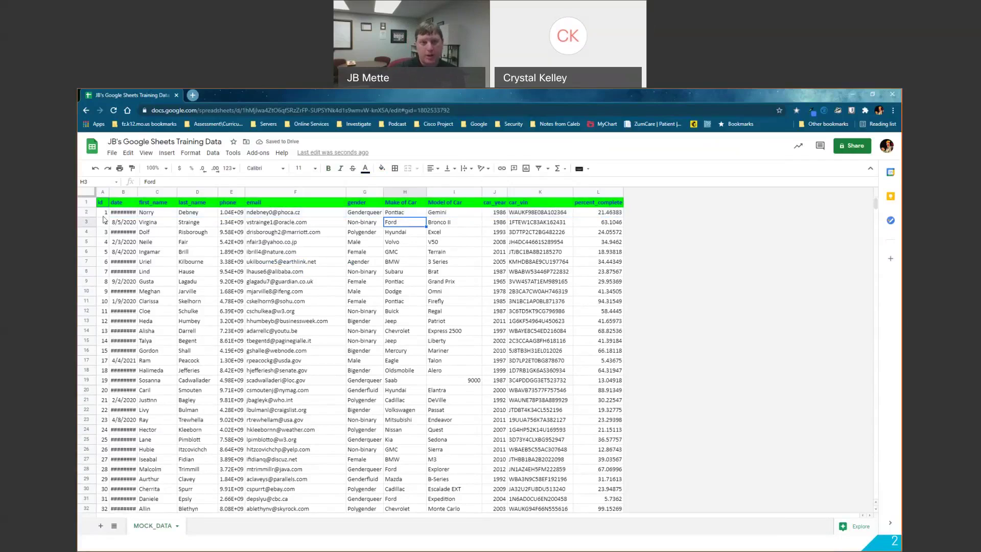
- Apply all borders to the cells in the range A1:L23
left_click_drag(103, 204, 612, 420)
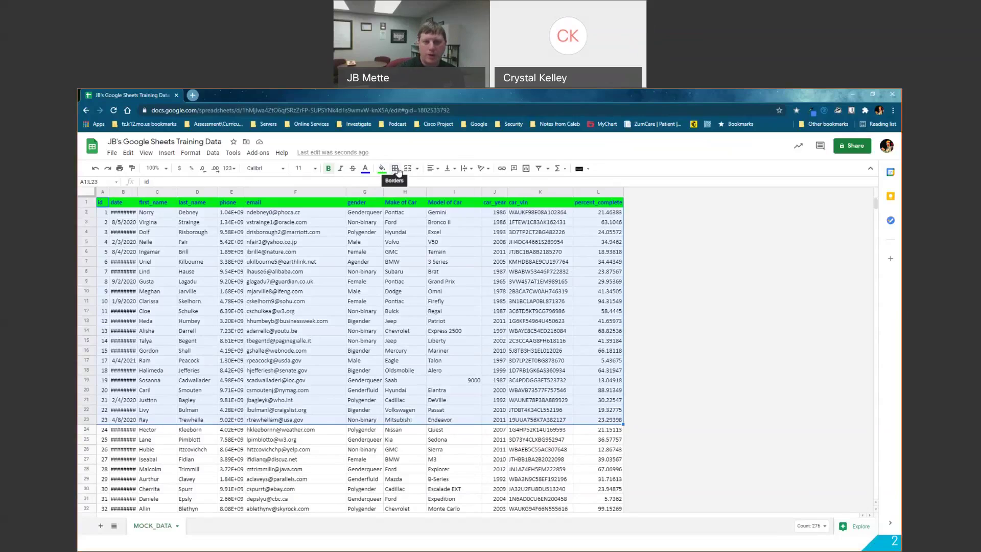
left_click(398, 171)
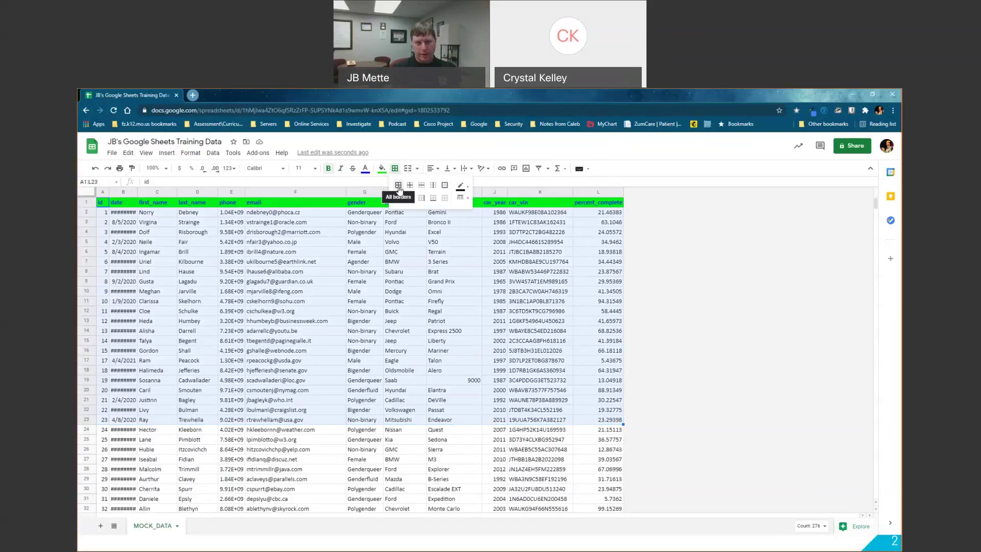
left_click(399, 189)
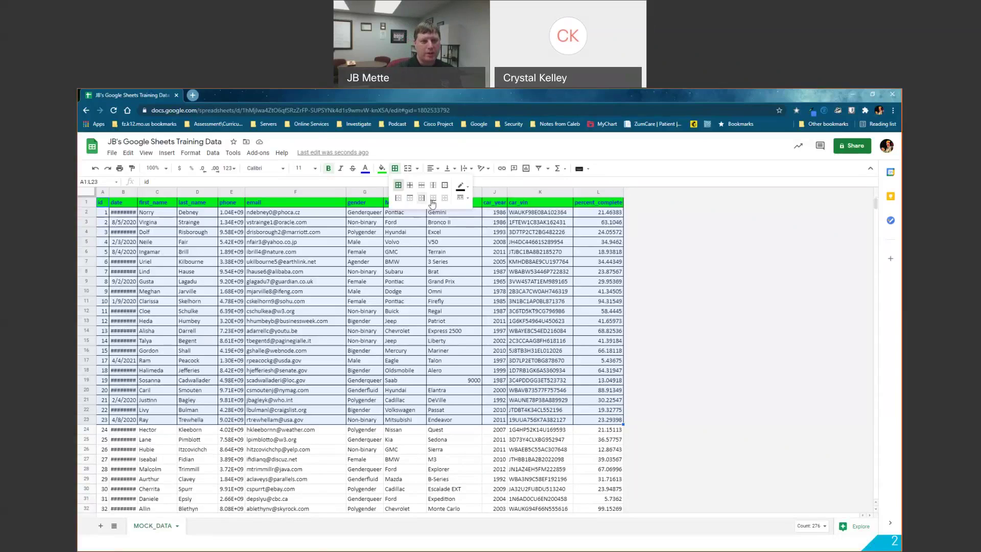
left_click(258, 430)
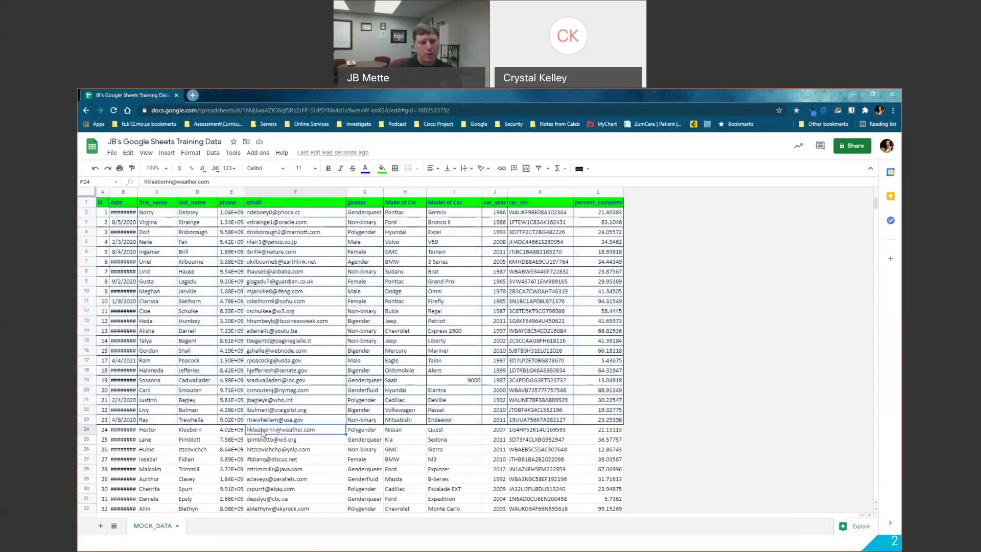
- Outline the range A24:L24 with a thick red outer border
left_click_drag(103, 430, 592, 432)
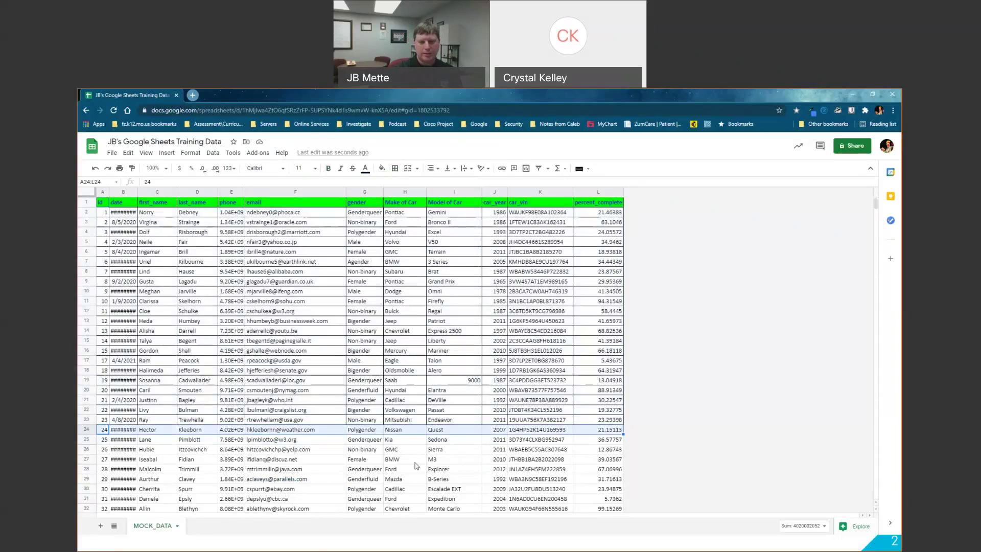
left_click(397, 169)
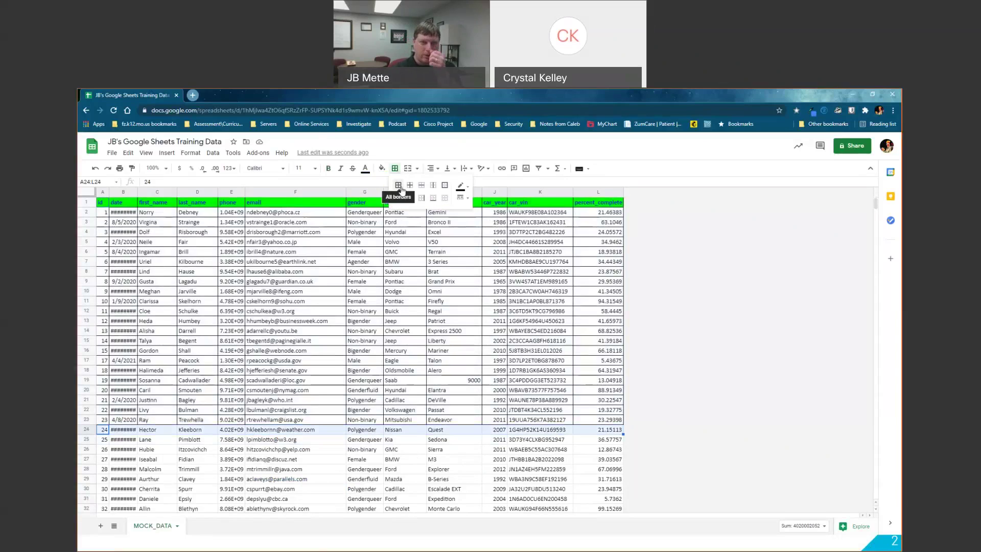
left_click(444, 185)
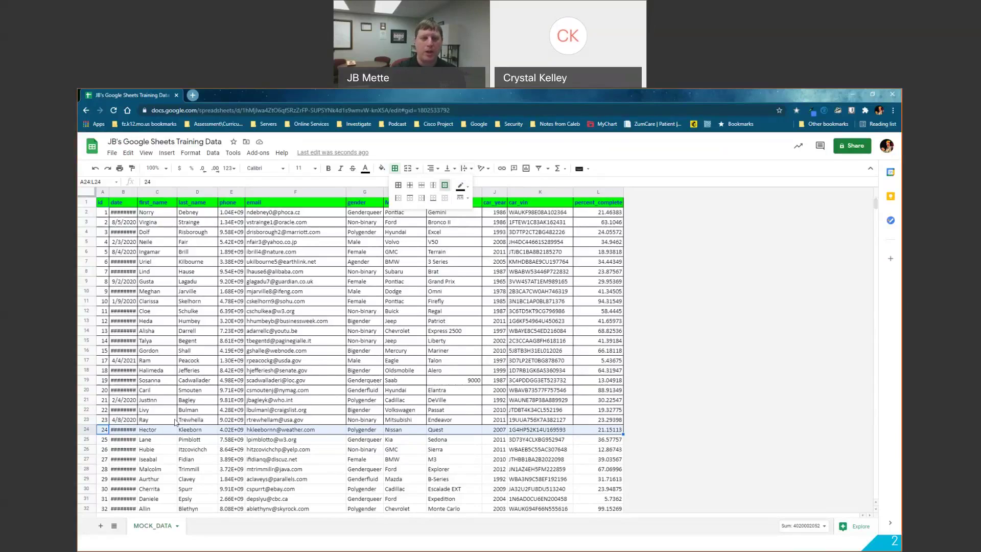
left_click(463, 187)
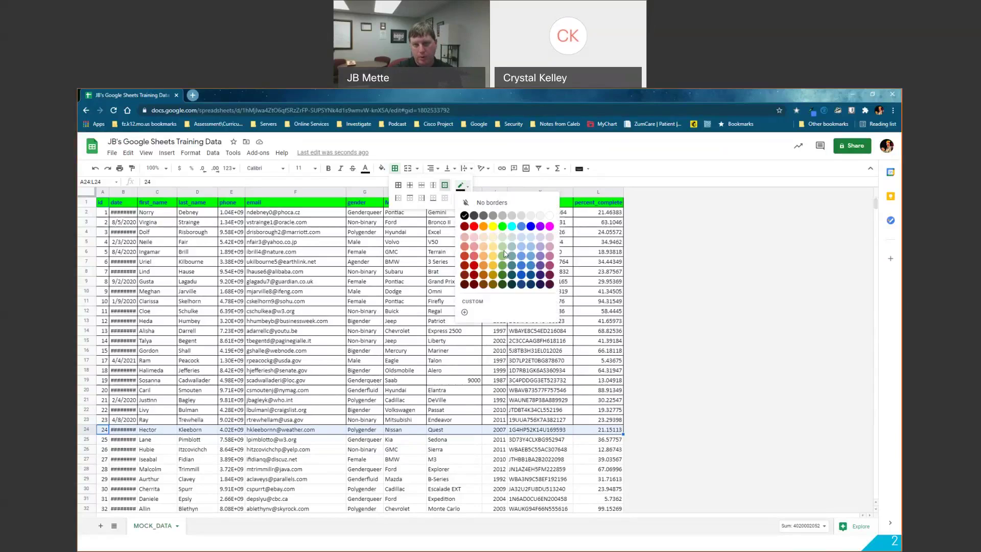
left_click(474, 226)
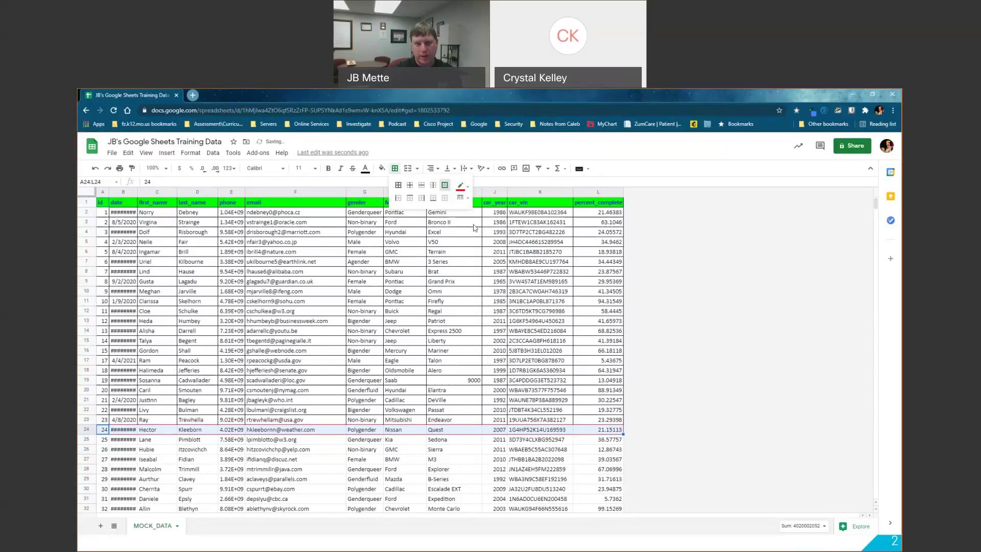
left_click(466, 199)
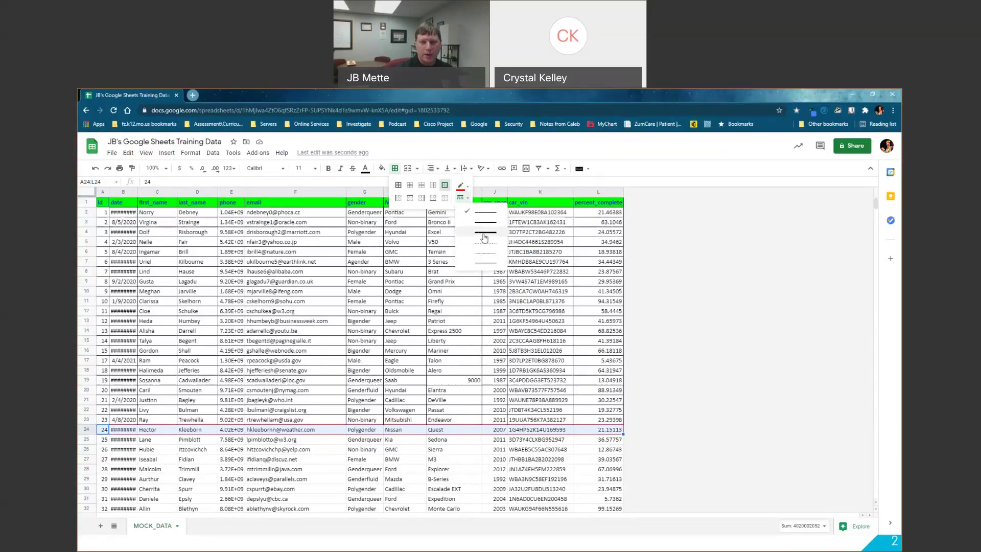
left_click(484, 235)
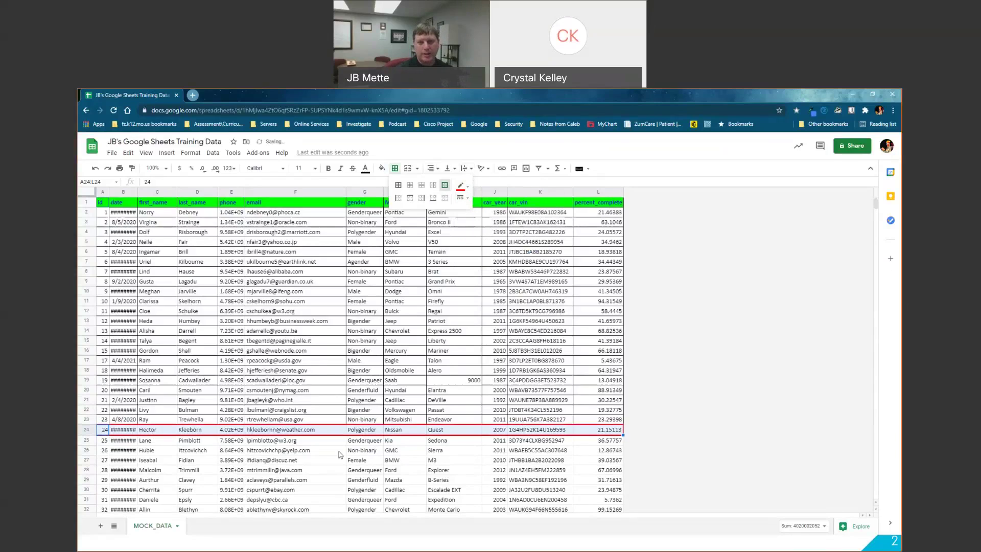
left_click(340, 451)
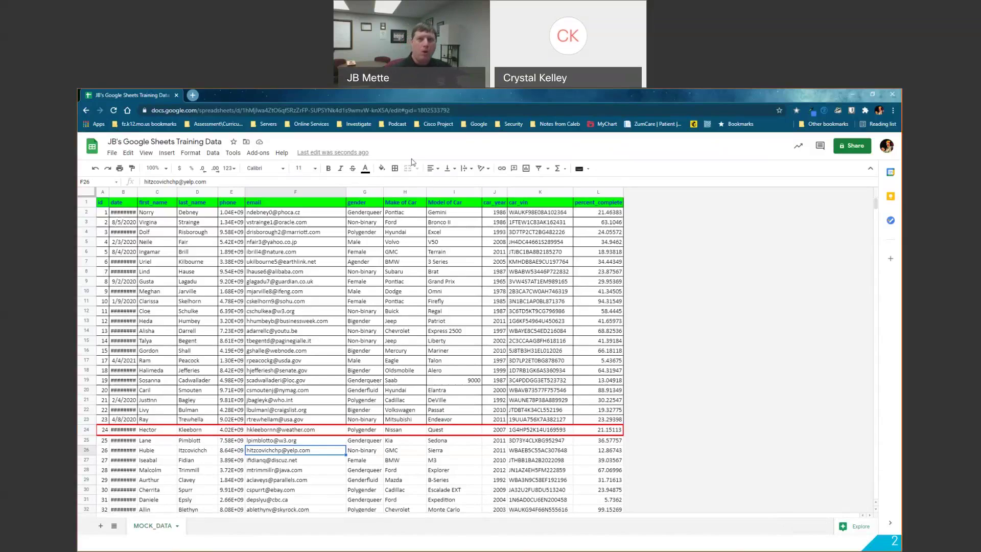
left_click(241, 363)
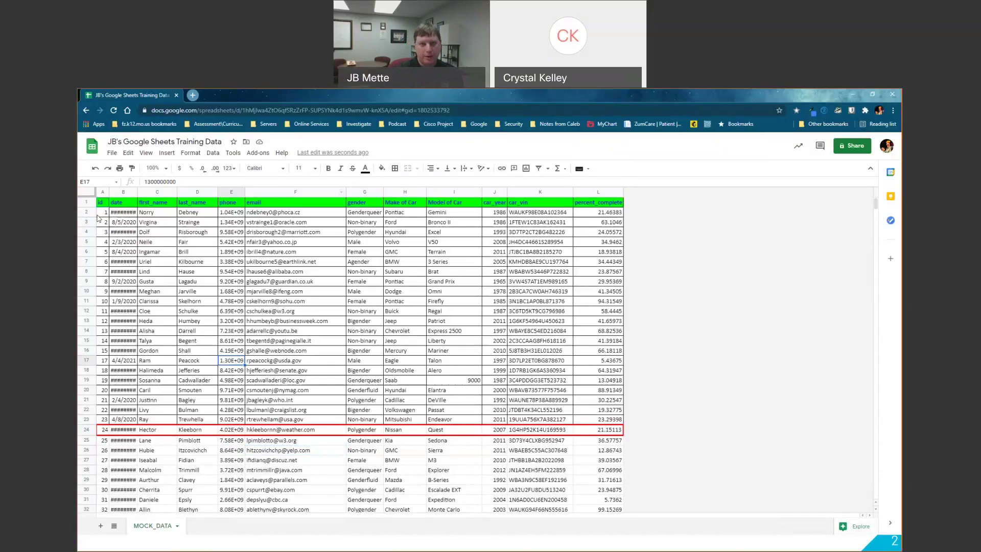
mouse_move(313, 234)
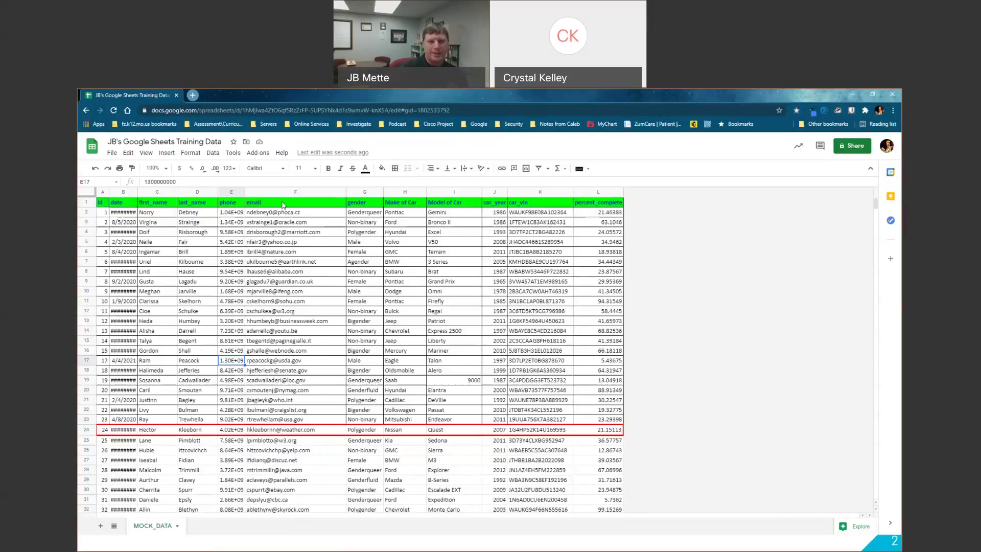
left_click(494, 214)
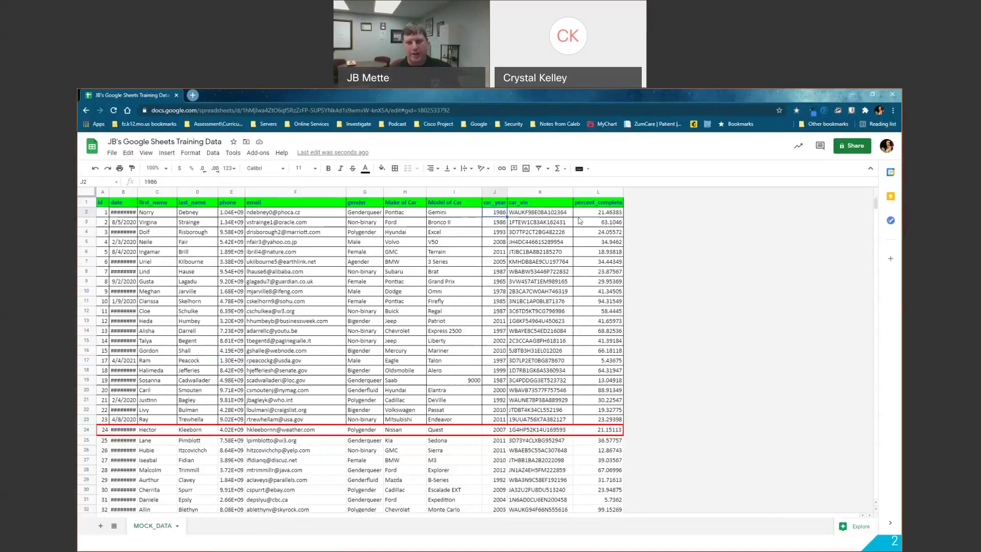
left_click(615, 213)
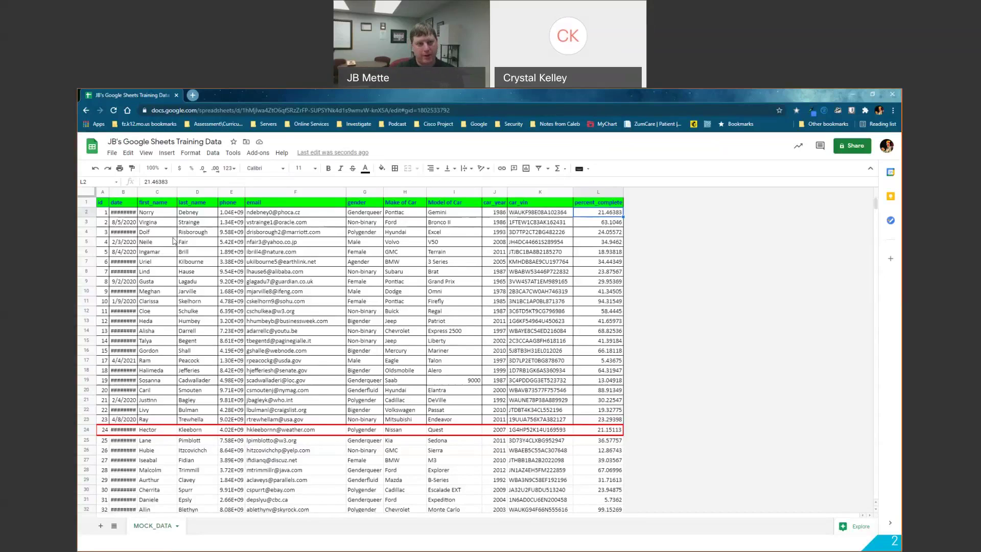
- Center the text of the whole header row horizontally
left_click(88, 201)
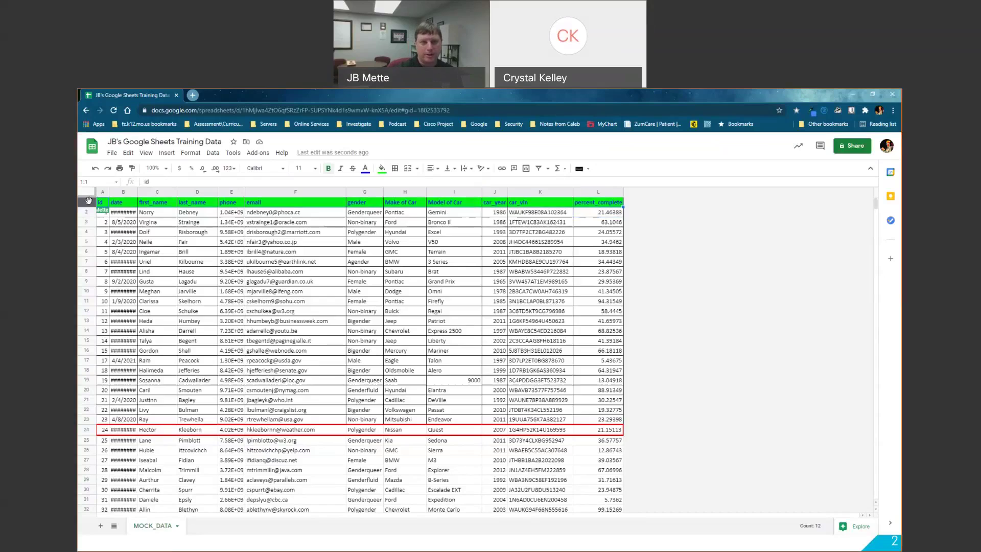
left_click(432, 168)
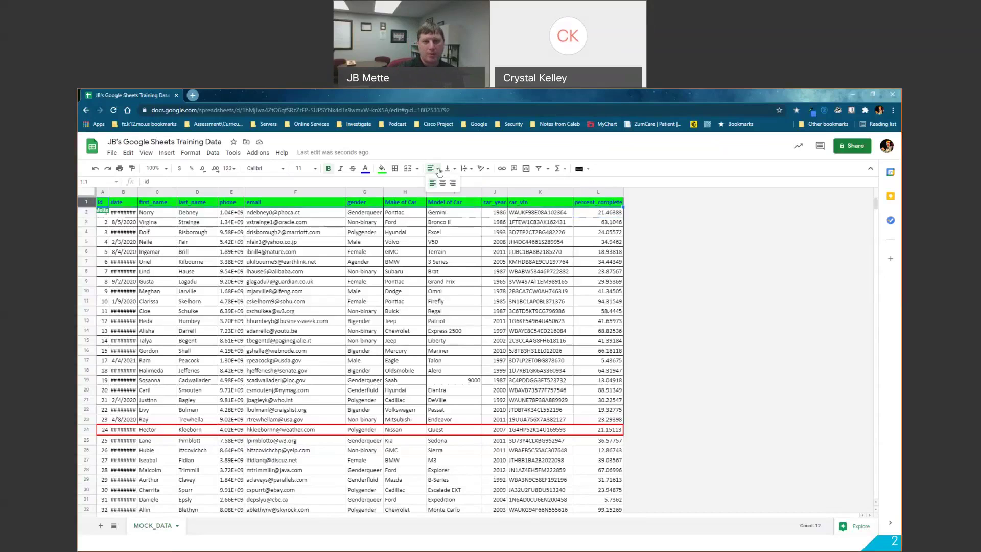
left_click(444, 183)
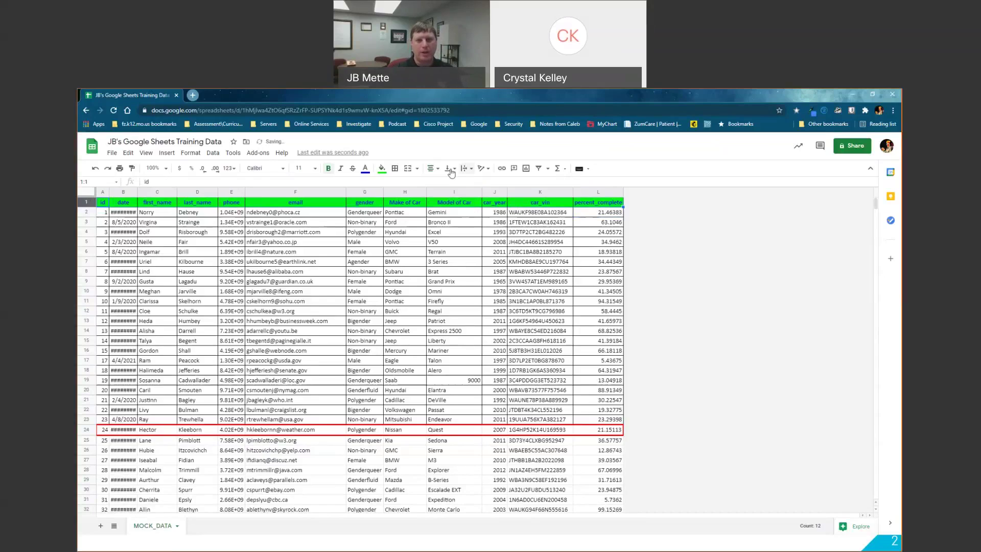
- Try left and right horizontal alignment on the header row and return it to center alignment
left_click(435, 169)
left_click(432, 182)
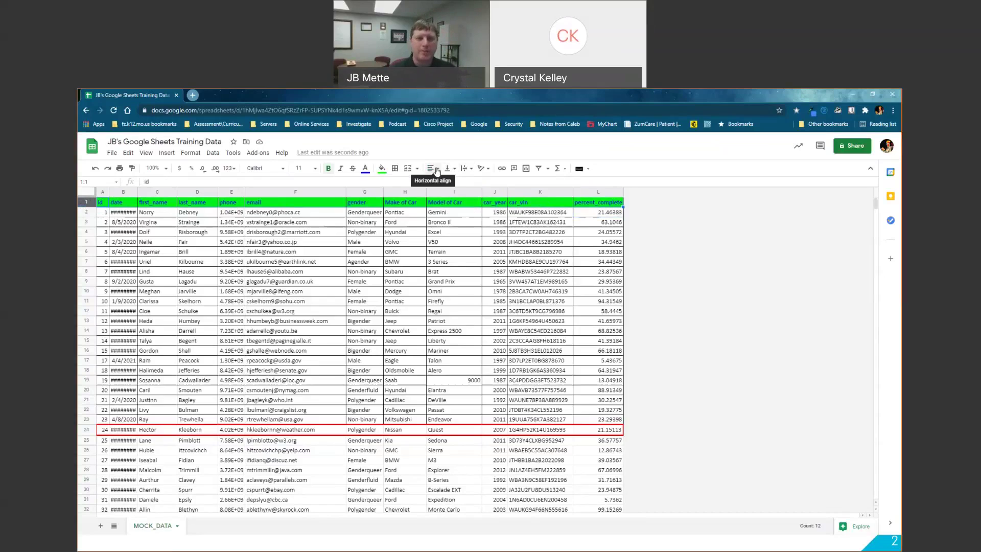
left_click(437, 171)
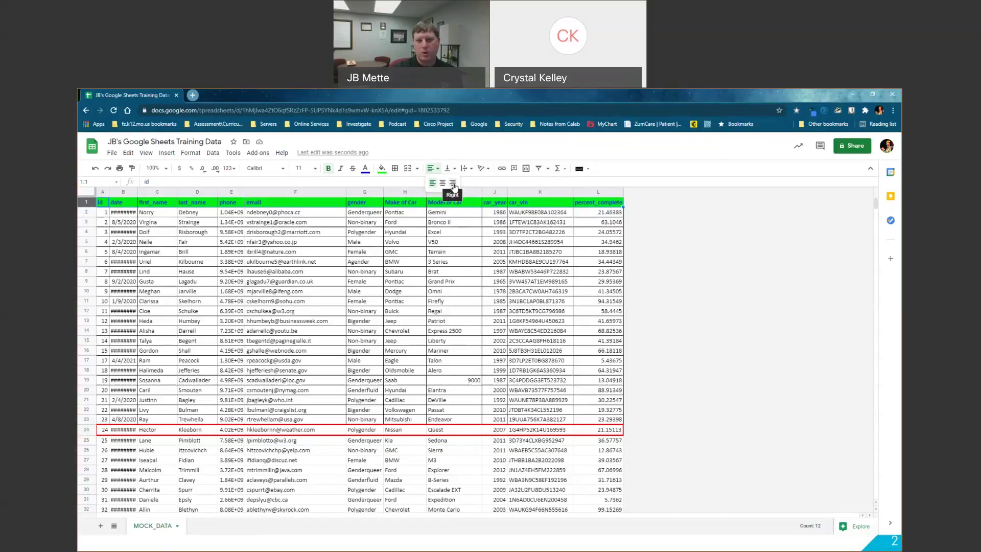
left_click(454, 184)
left_click(432, 168)
left_click(443, 184)
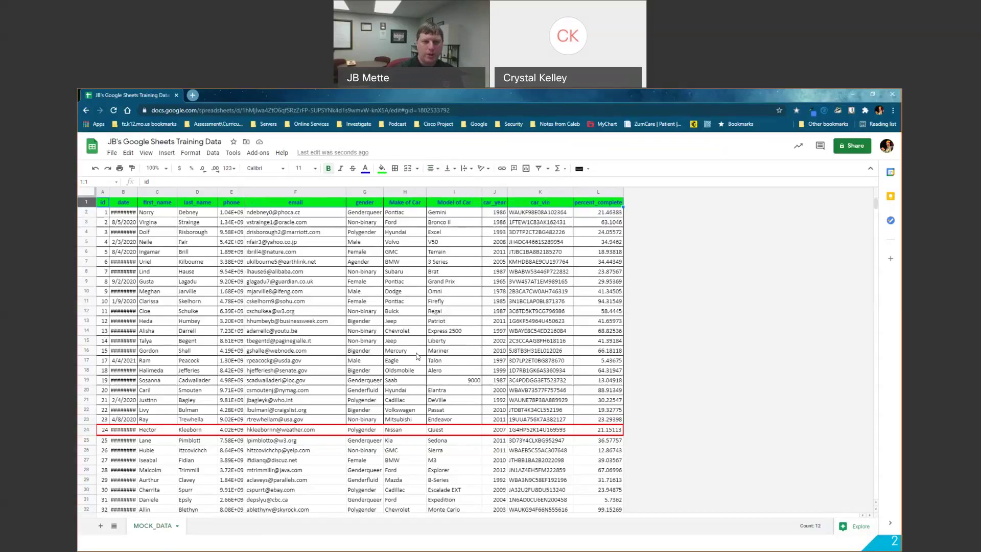
- Left-align the contents of the id column horizontally
left_click(104, 193)
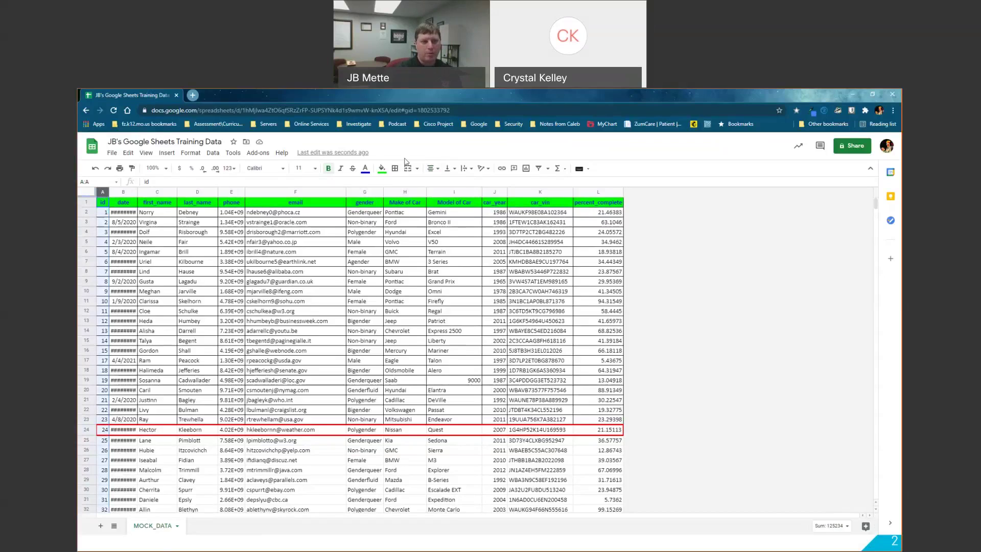
left_click(432, 168)
left_click(432, 182)
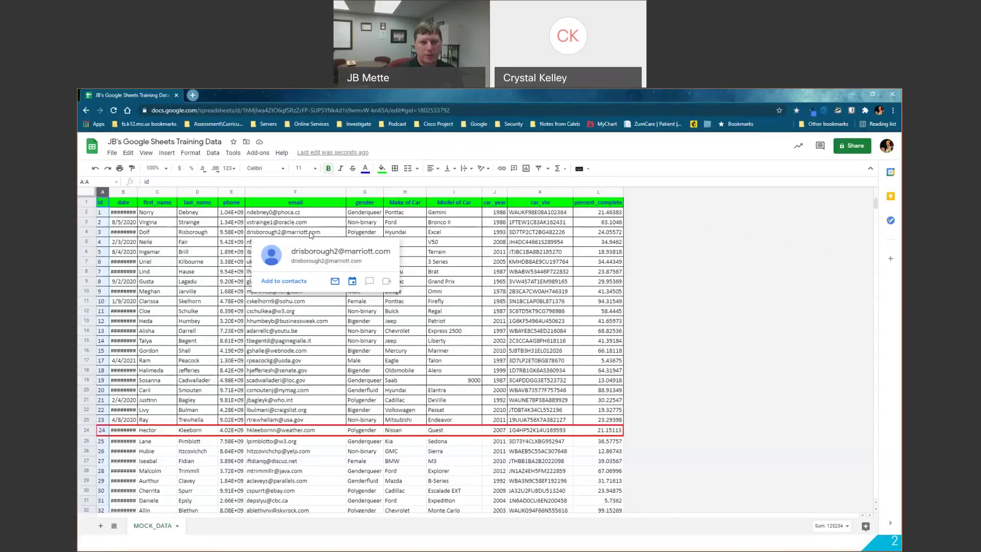
- Right-align the email cells in the range F2:F999, leaving the header out of the selection
left_click(301, 192)
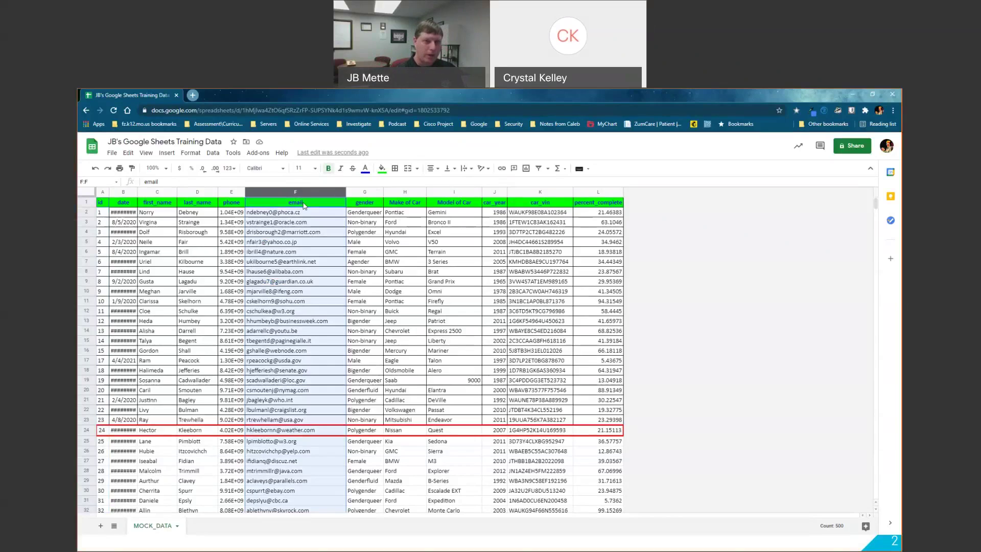
left_click(305, 206, "ctrl")
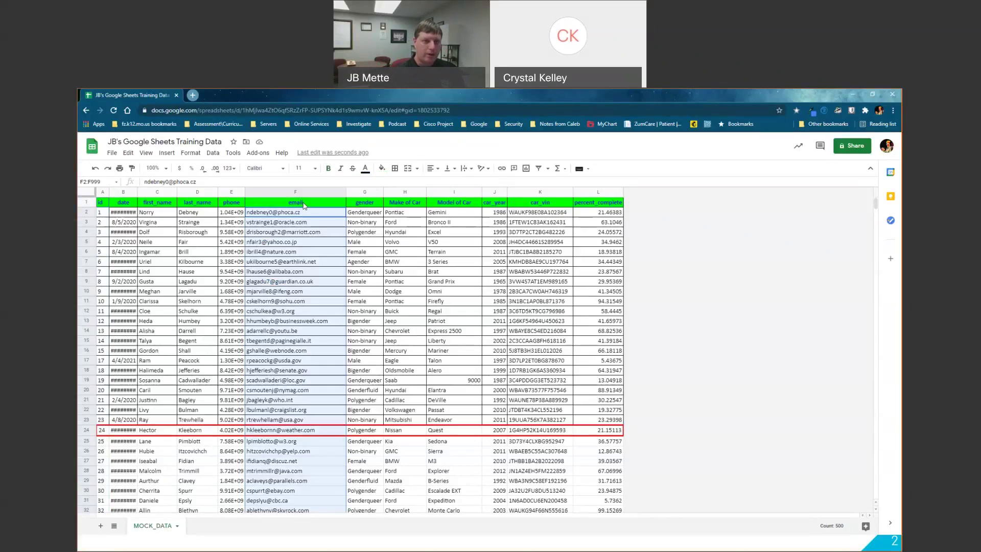
left_click(328, 242, "ctrl")
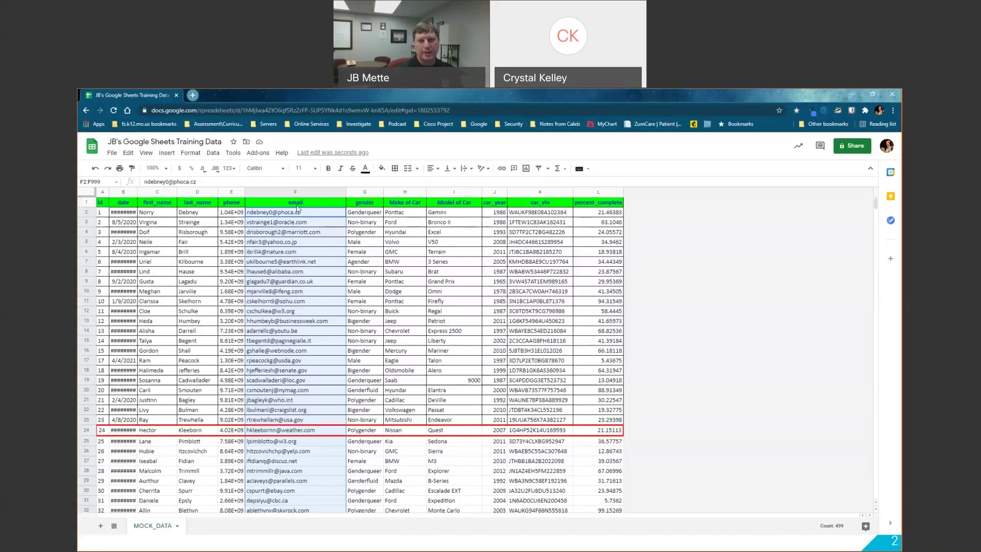
left_click(434, 170)
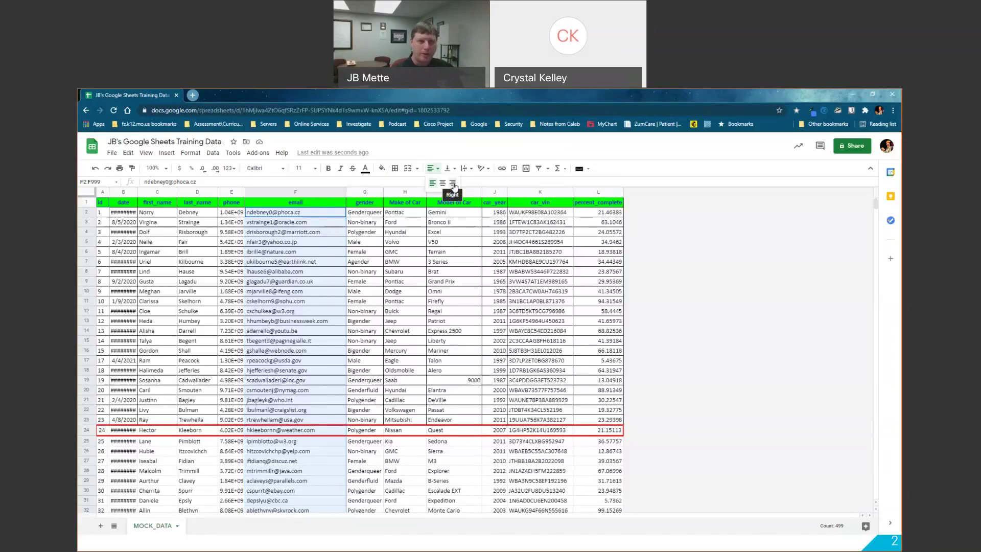
left_click(453, 183)
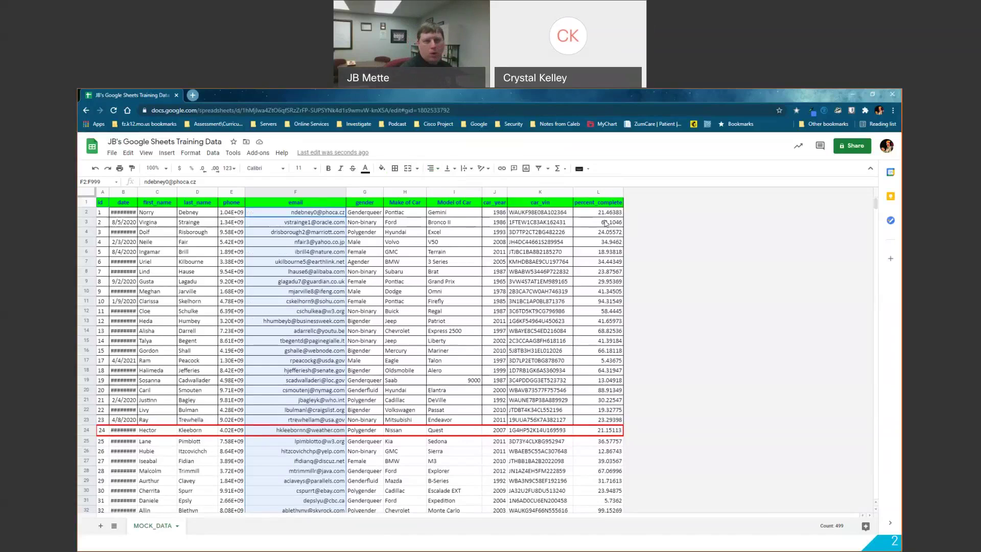
- Insert a link on the email address in cell F2, using the cell's own address as the link target
left_click(307, 213)
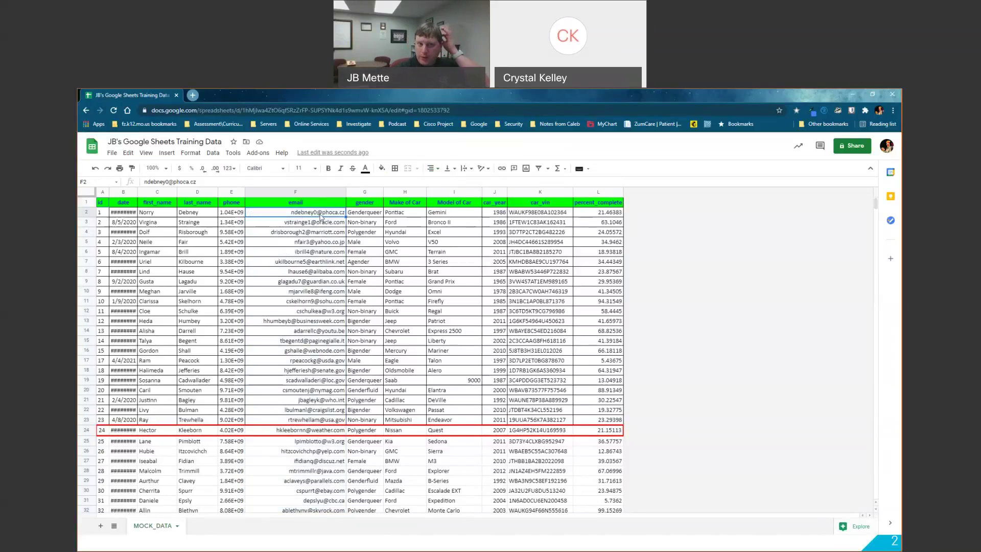
mouse_move(322, 218)
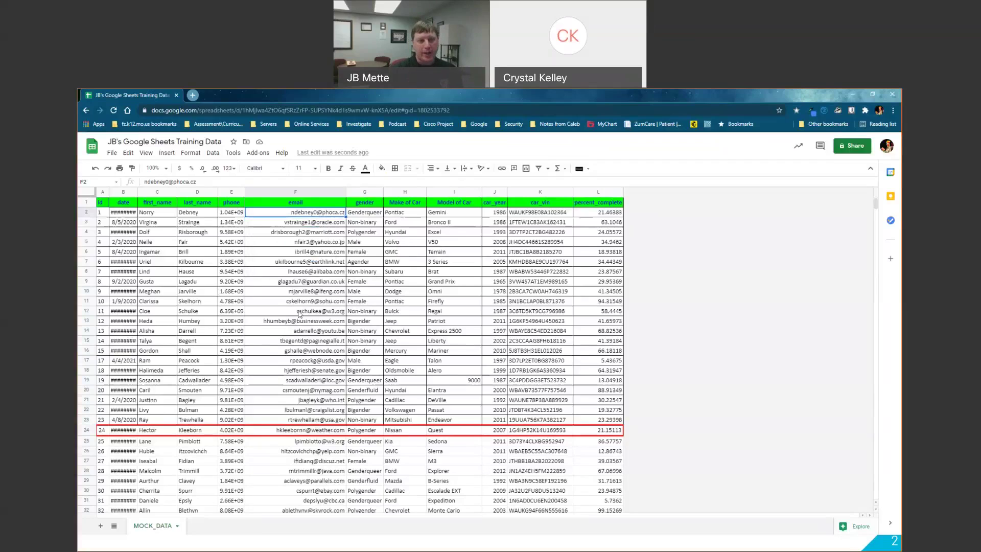
mouse_move(299, 313)
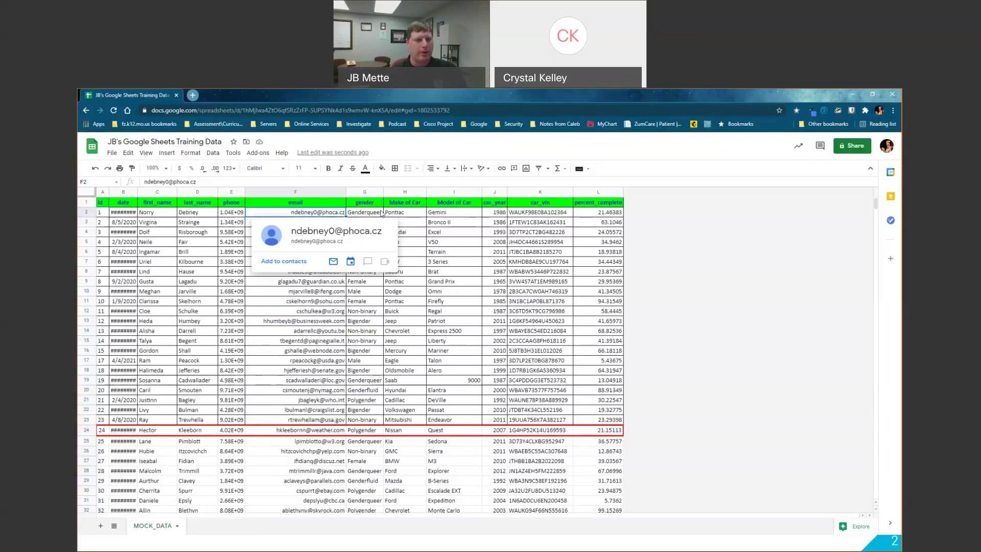
left_click(502, 169)
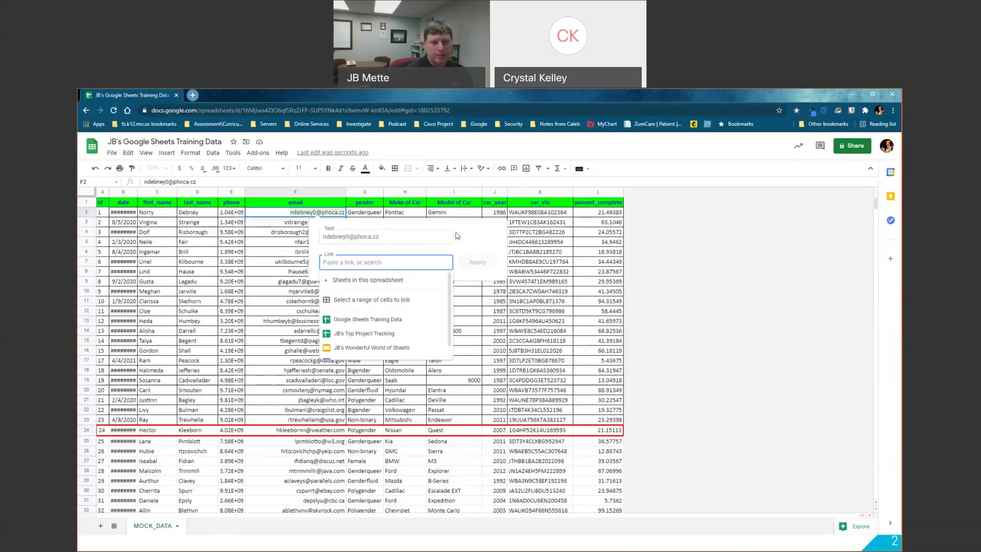
left_click(355, 239)
key("ctrl+c")
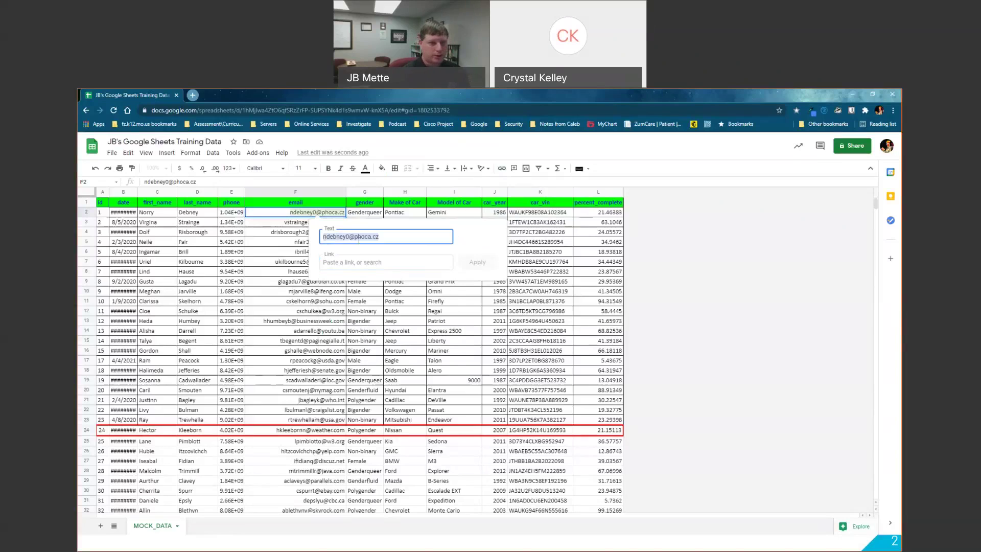
left_click(375, 262)
key("ctrl+v")
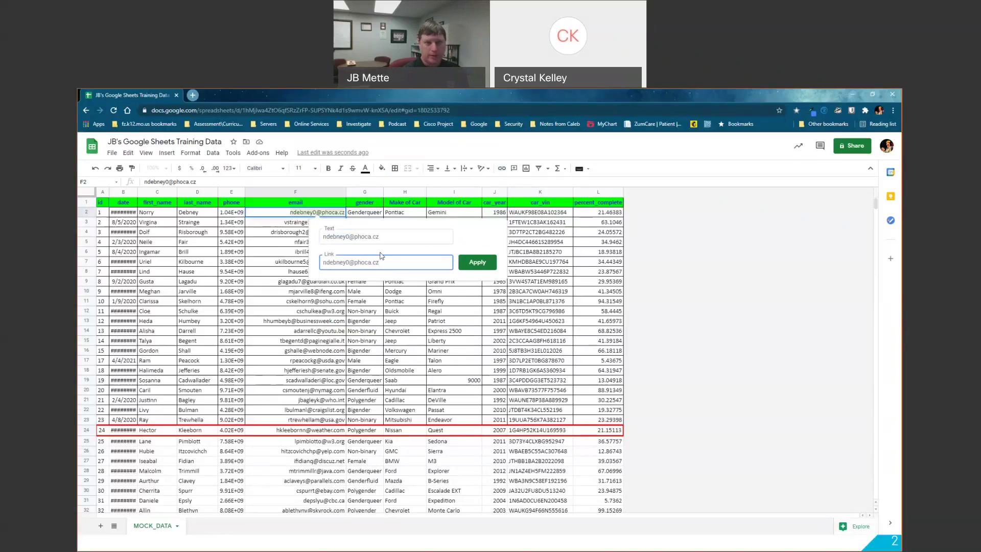
left_click(477, 262)
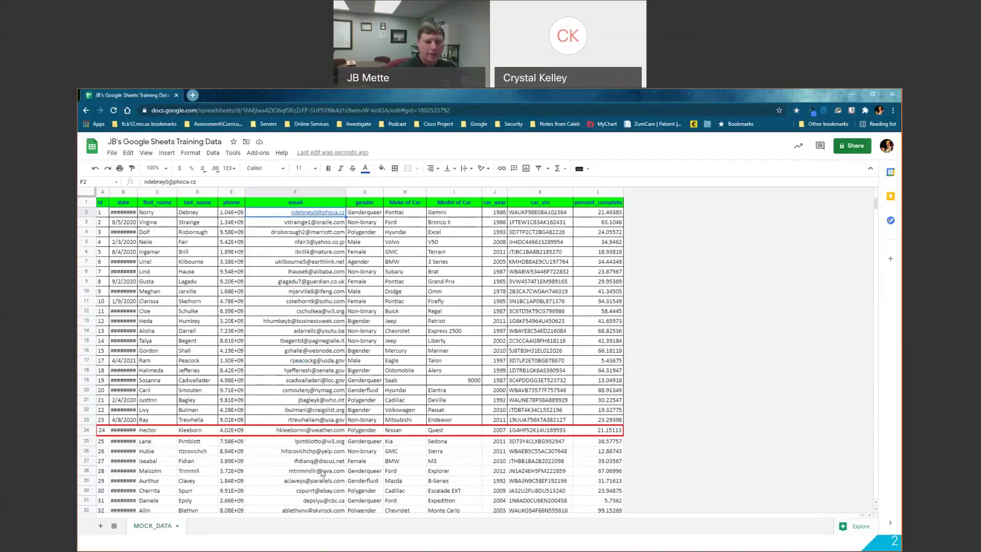
left_click(316, 272)
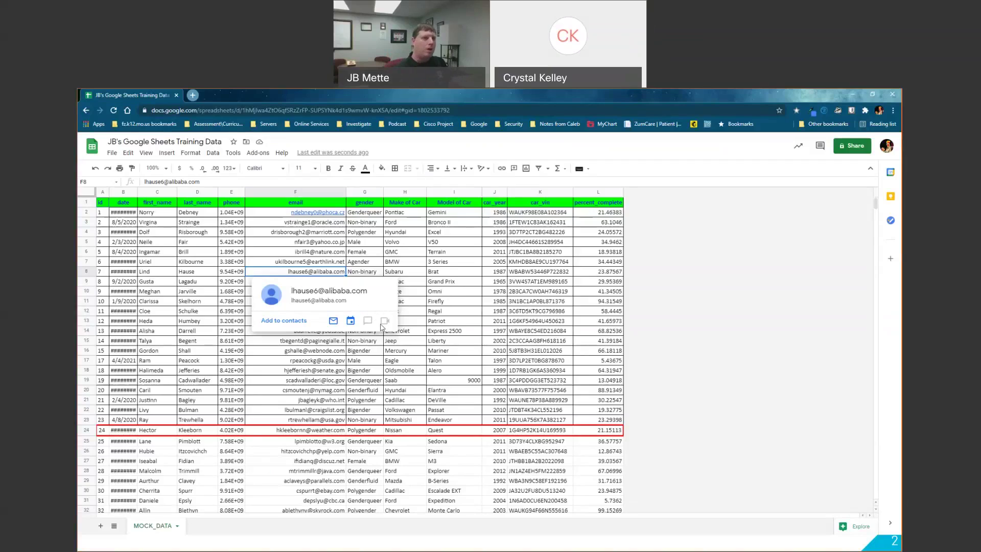
left_click(360, 233)
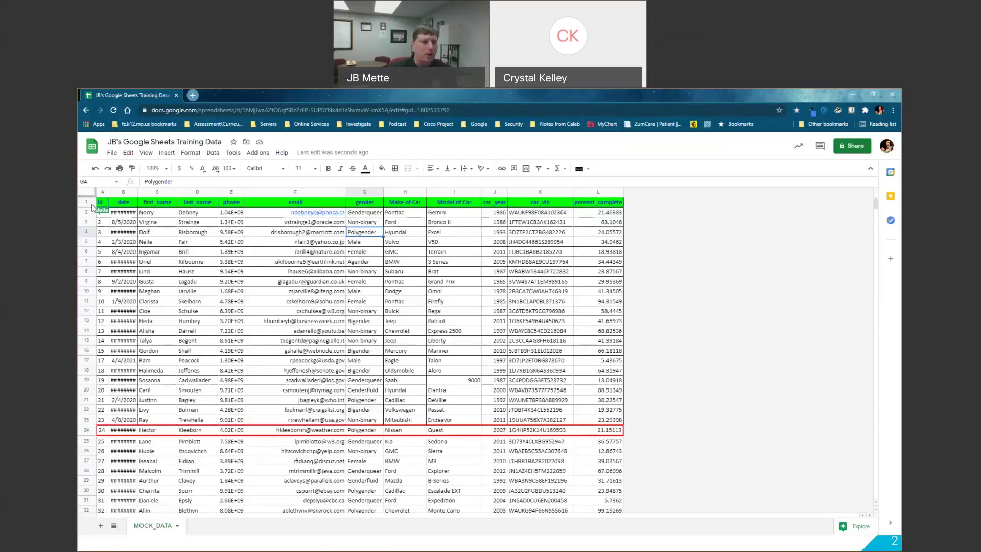
- Try widening the date column and return it to its narrow width
left_click(122, 215)
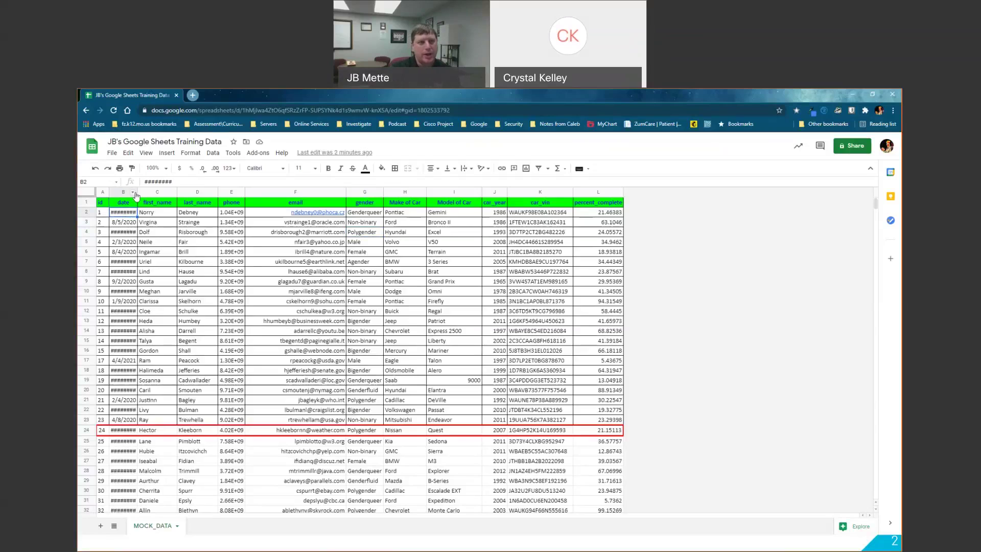
left_click_drag(136, 190, 162, 189)
left_click_drag(163, 189, 150, 192)
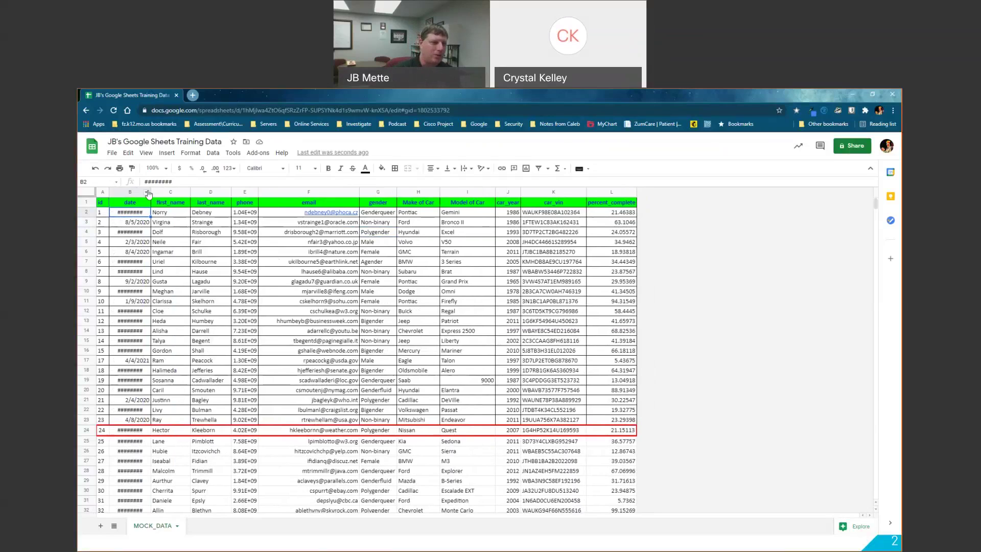
left_click_drag(148, 193, 137, 193)
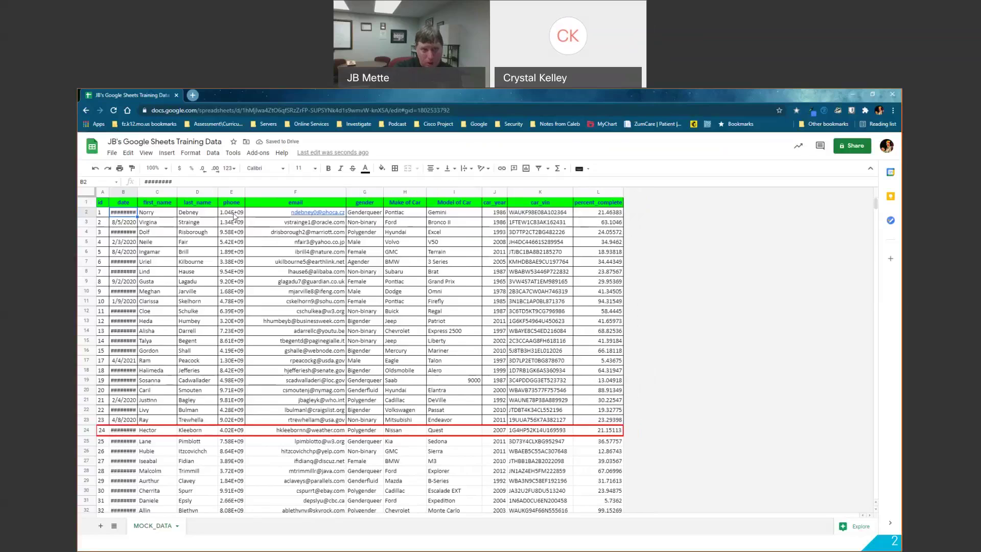
- Examine the full underlying values of several cells in the phone column, from E2 down to E8
left_click_drag(233, 216, 233, 219)
left_click(236, 204)
left_click(238, 215)
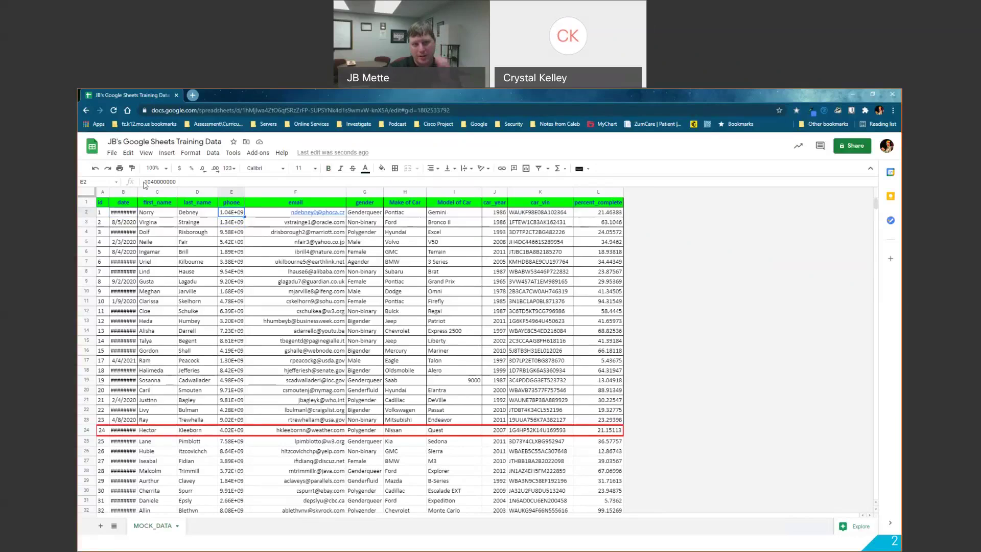
double_click(192, 184)
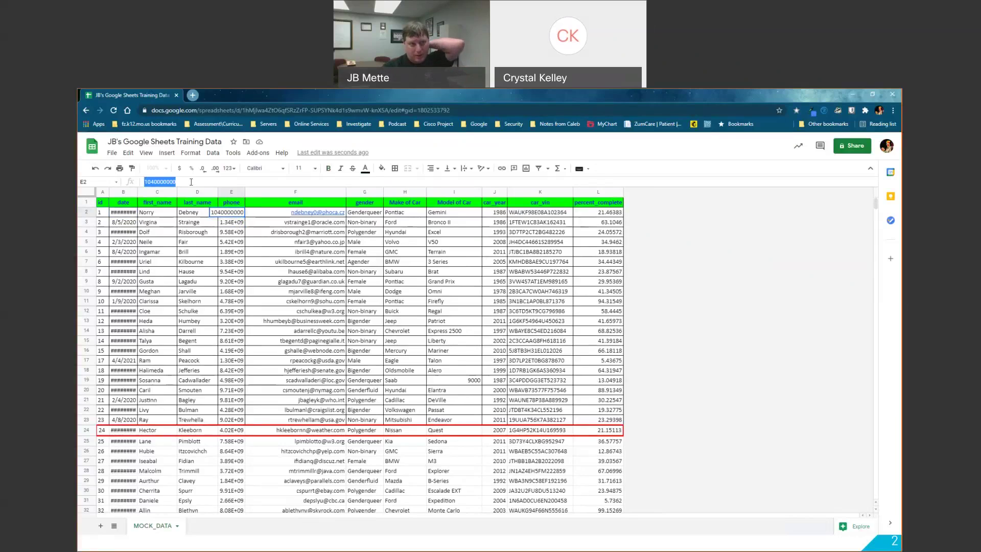
left_click(230, 233)
key("Down")
key("Down")
key("Down")
key("Down")
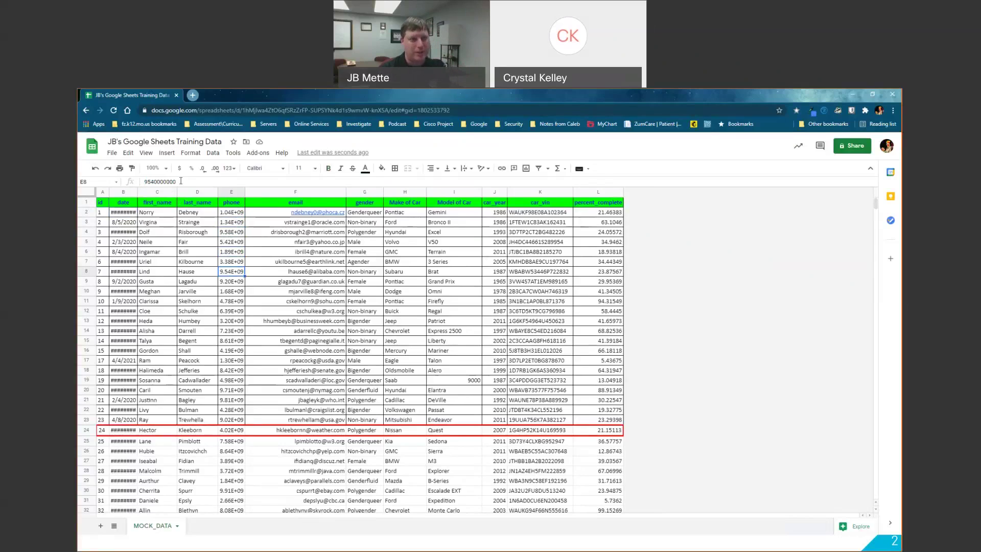
- Widen the phone column to about two and a half times its width and check how its numbers display
left_click(231, 213)
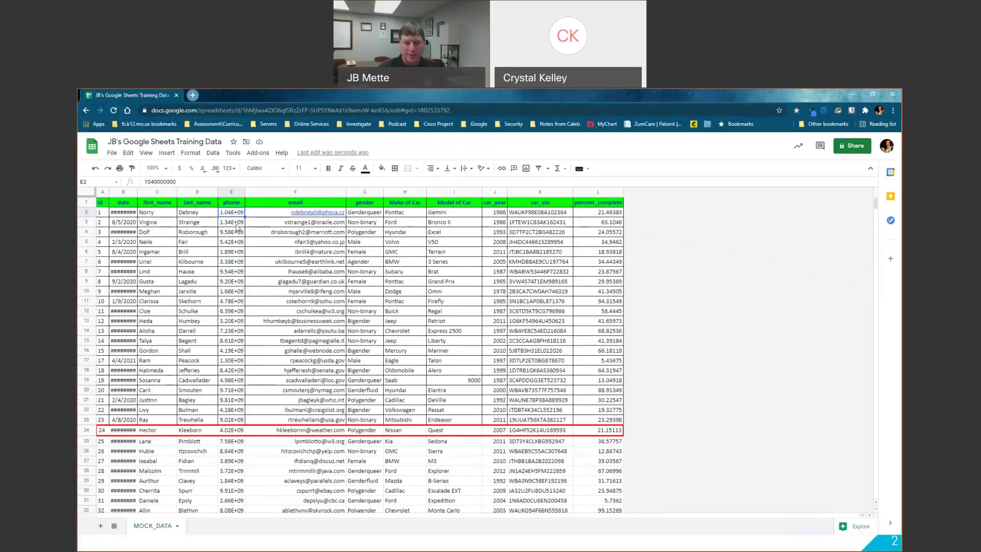
left_click_drag(245, 193, 285, 193)
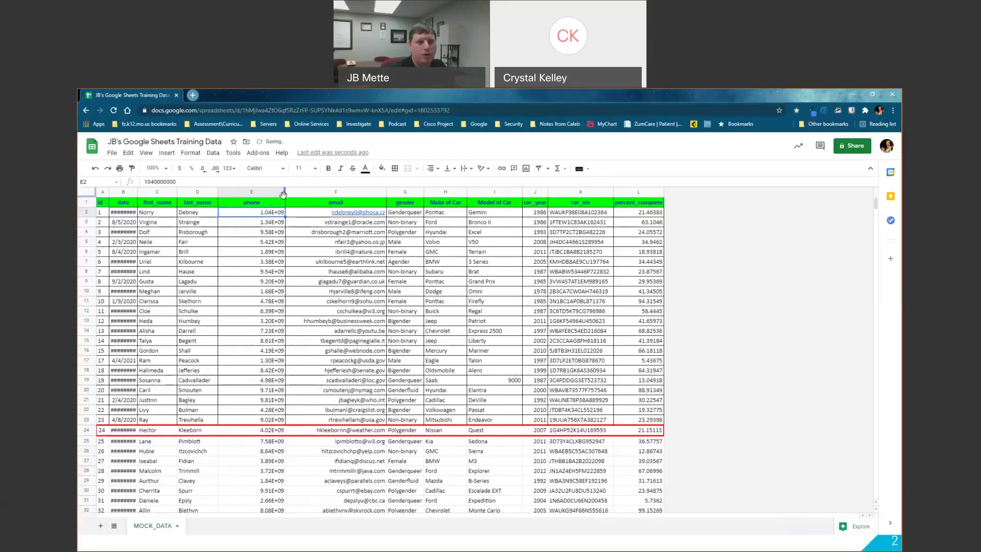
left_click(274, 281)
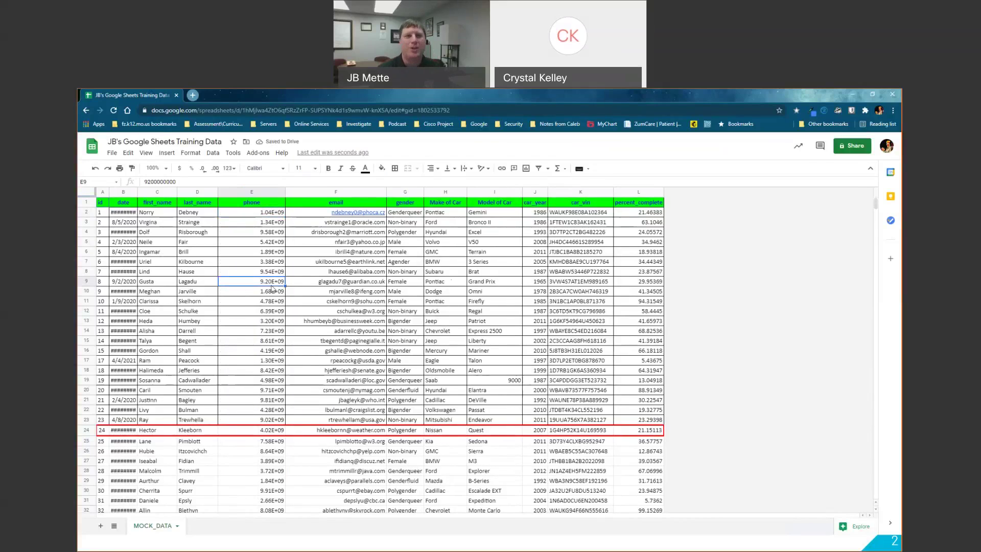
left_click(276, 213)
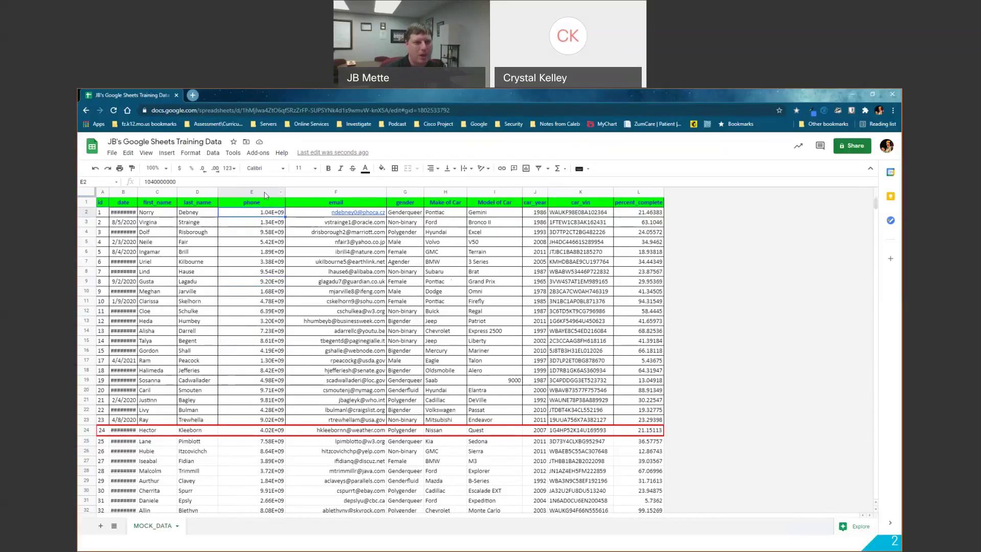
- Apply the custom number format ########## to the phone cells in the range E2:E999
left_click(264, 192)
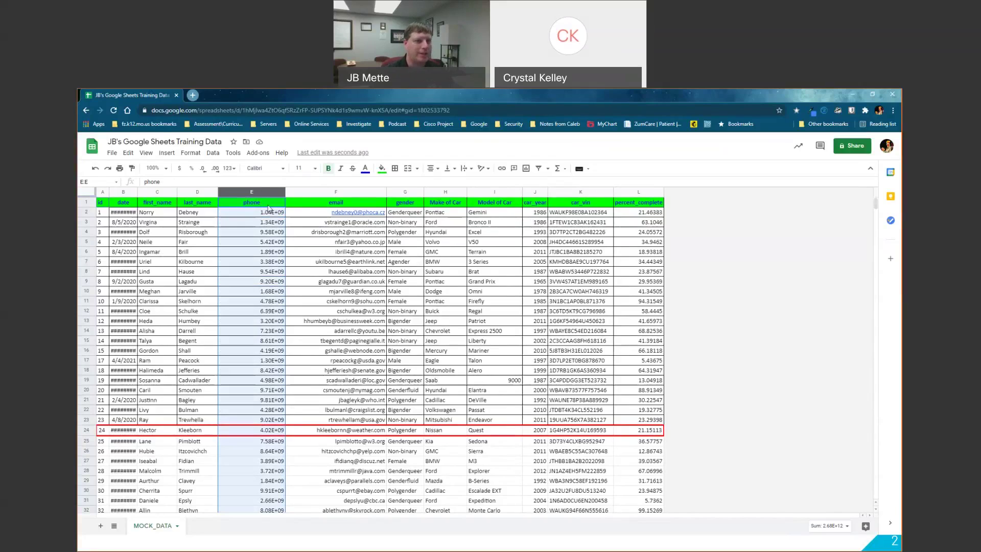
left_click(269, 210)
key("ctrl+shift+Down")
left_click(230, 168)
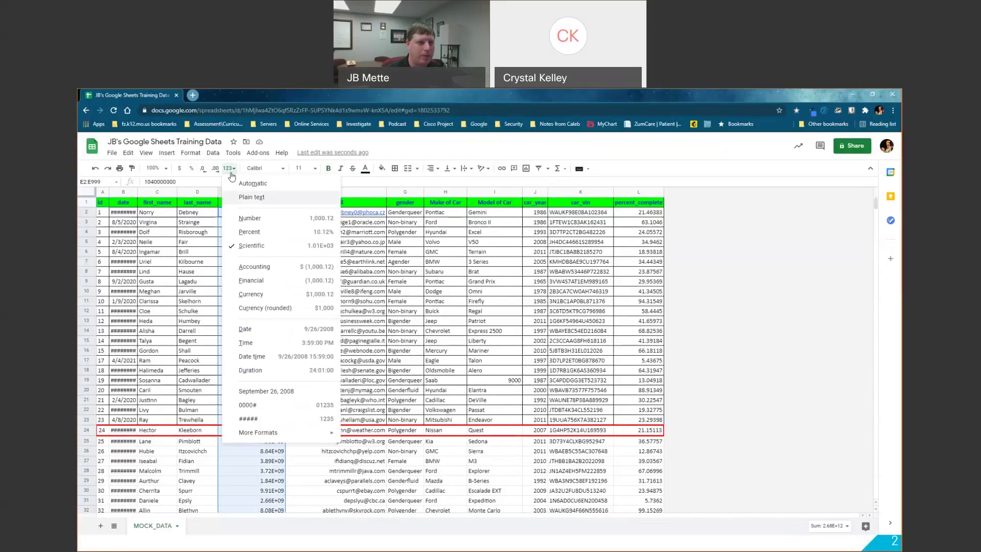
mouse_move(259, 438)
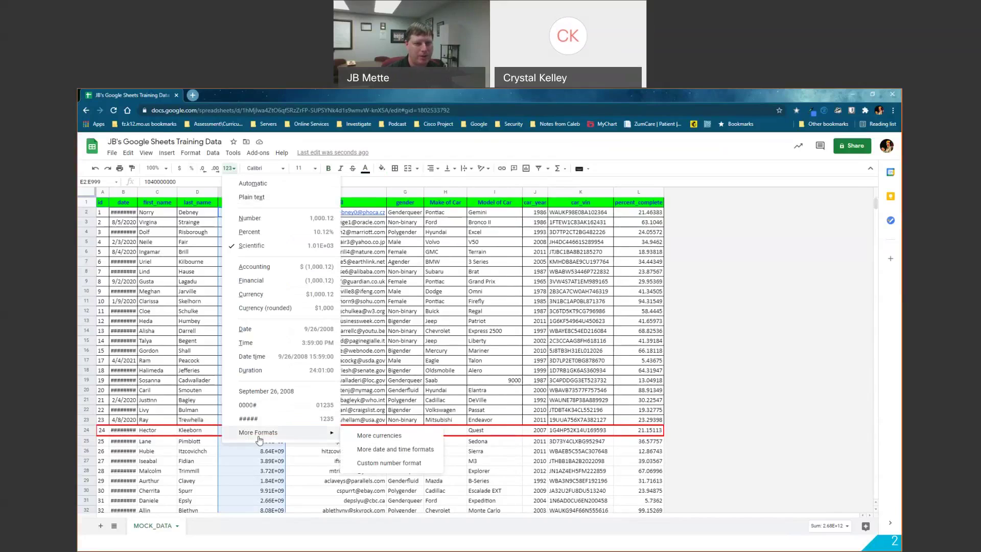
left_click(379, 462)
left_click_drag(449, 244, 373, 248)
type("##########")
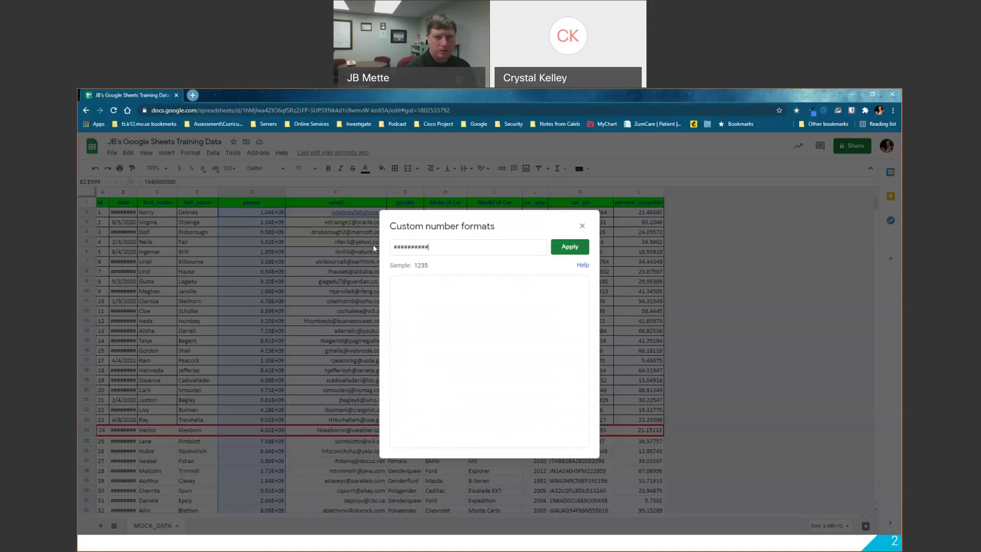
key("Return")
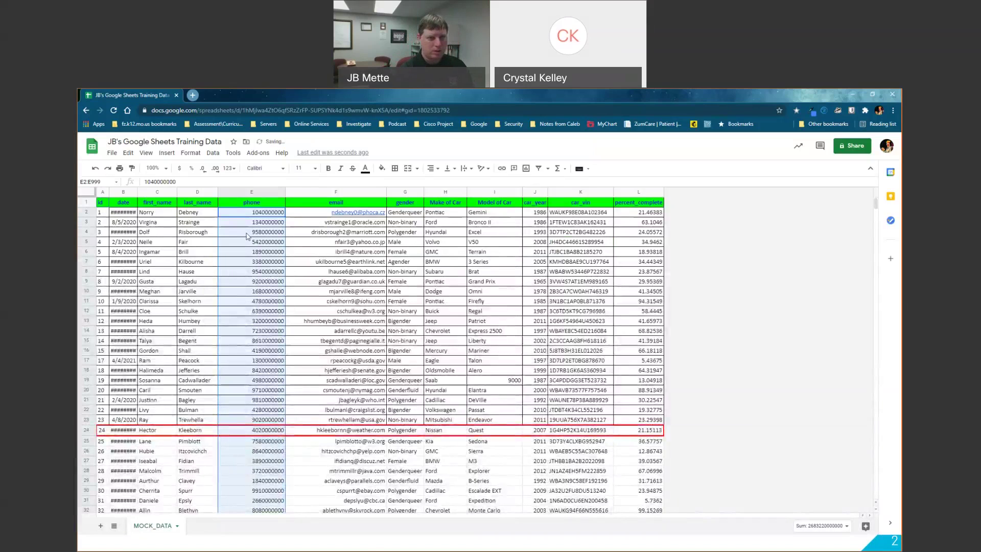
- Switch the phone cells in the range E2:E999 back to the Scientific number format
left_click(248, 234)
left_click(259, 213)
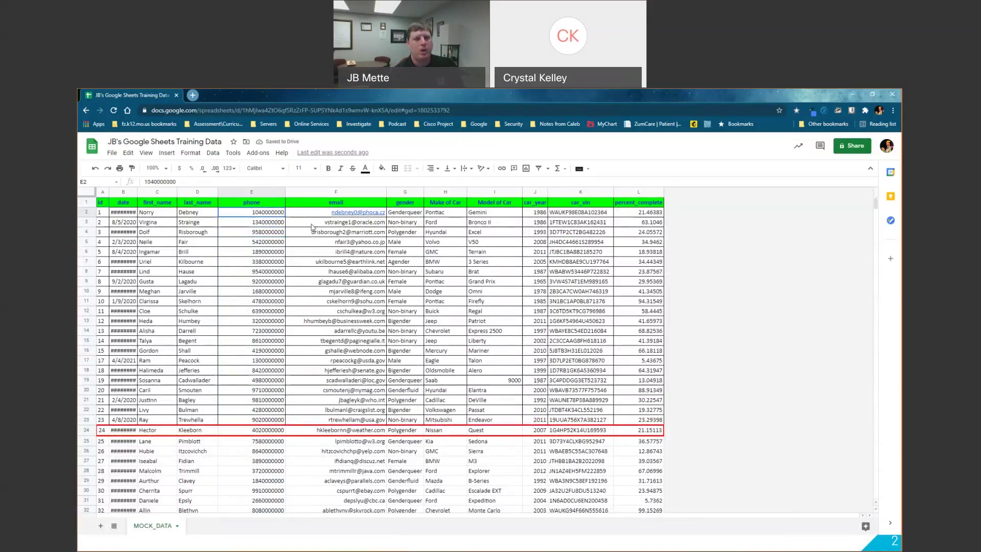
mouse_move(303, 226)
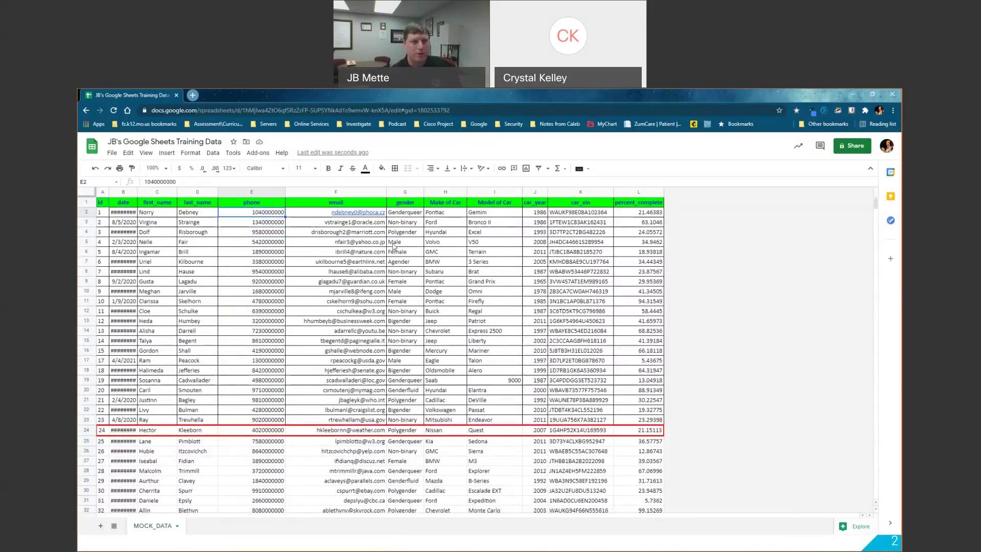
key("ctrl+shift+Down")
key("ctrl+shift+6")
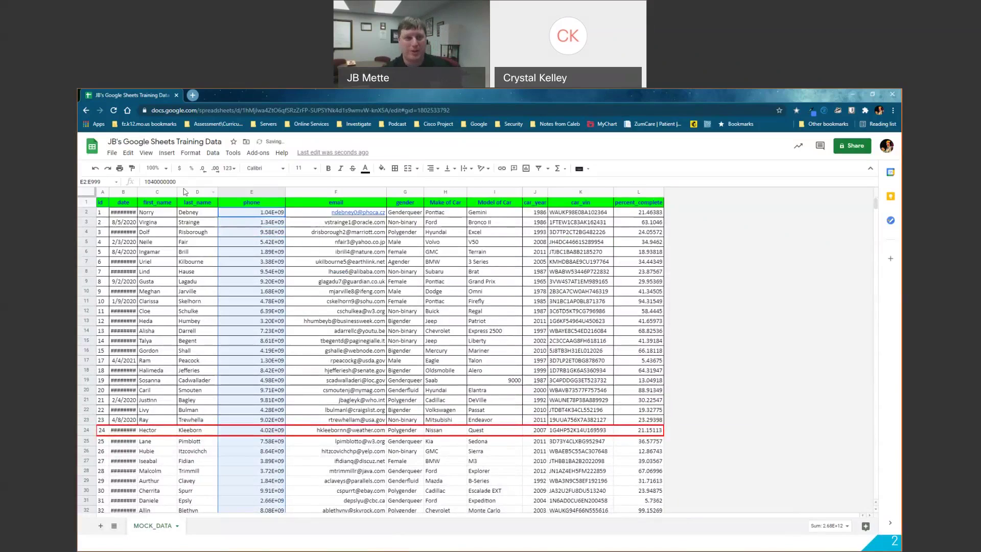
left_click(277, 217)
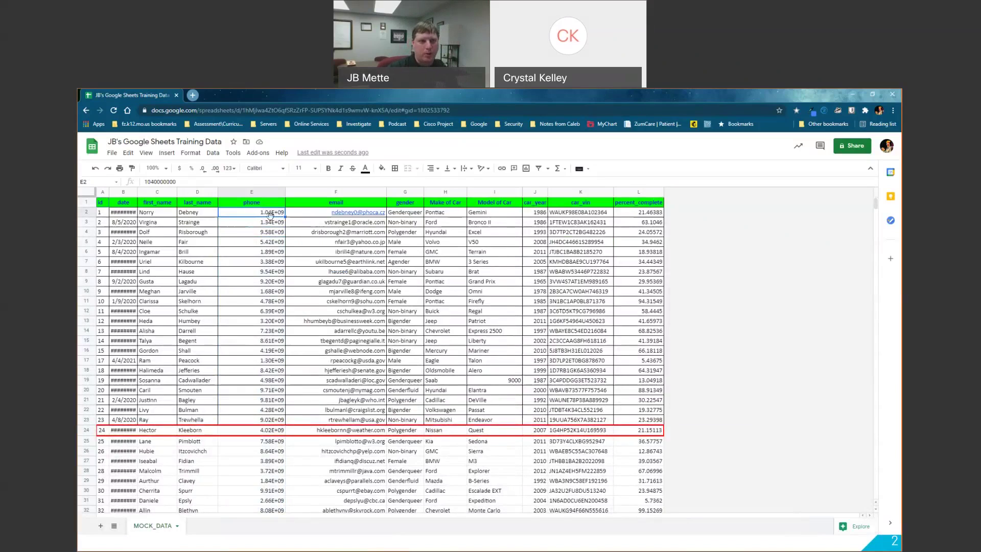
- Apply the Number format to the phone cells in the range E2:E999, leaving out the header
left_click(234, 169)
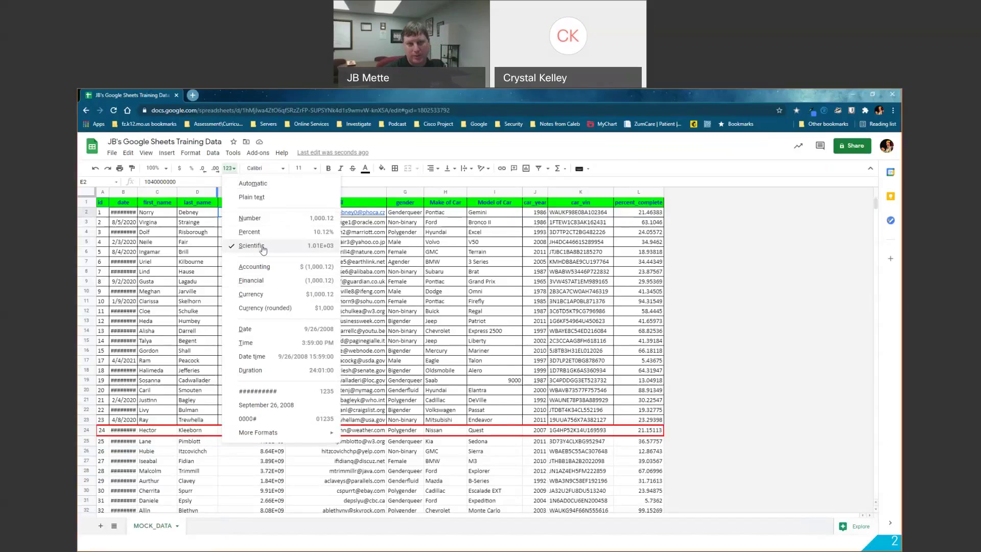
left_click(233, 171)
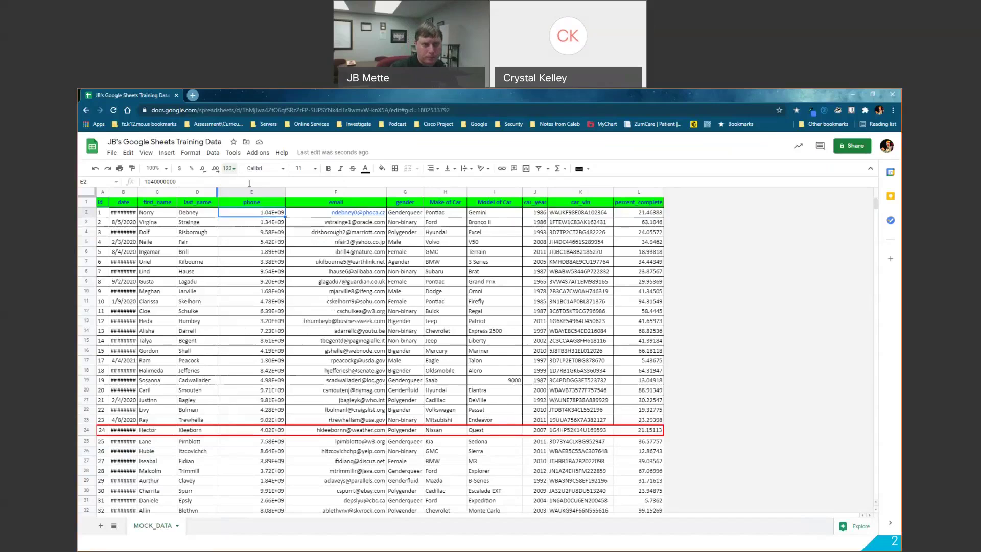
left_click(260, 191)
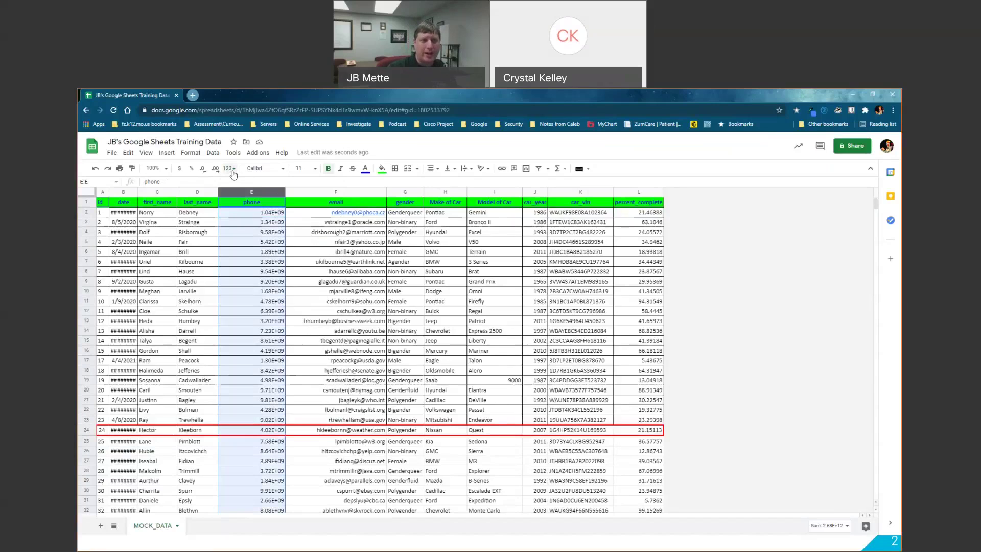
left_click(259, 204, "ctrl")
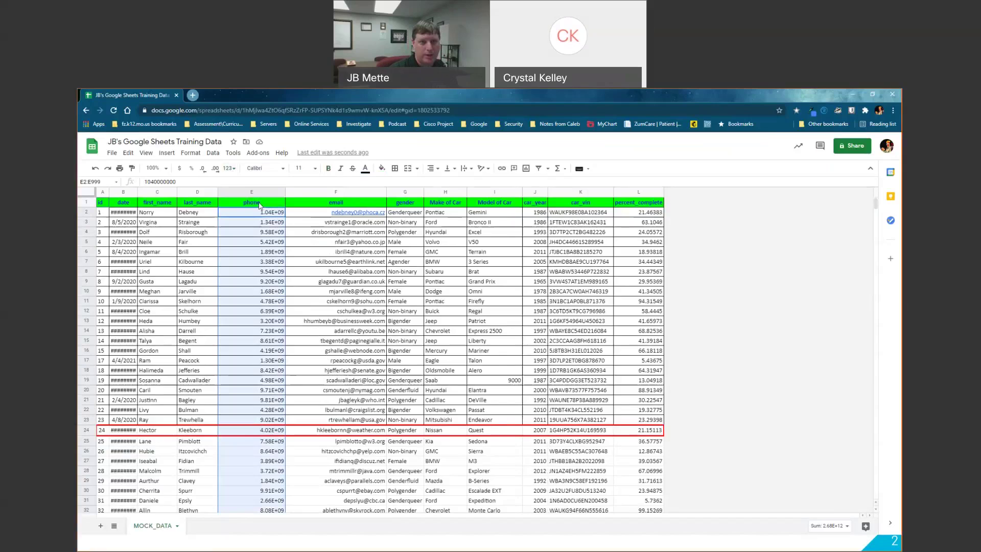
left_click(229, 168)
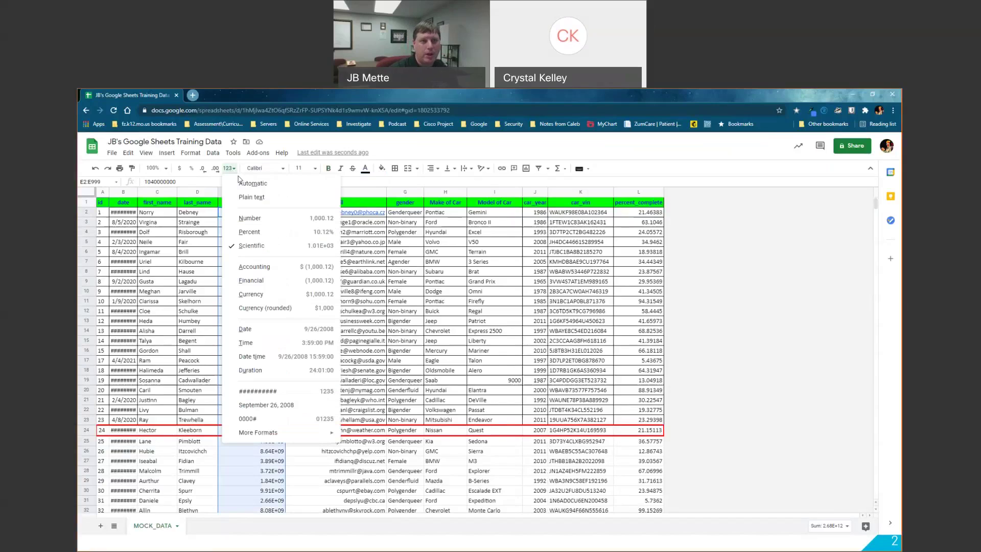
left_click(264, 223)
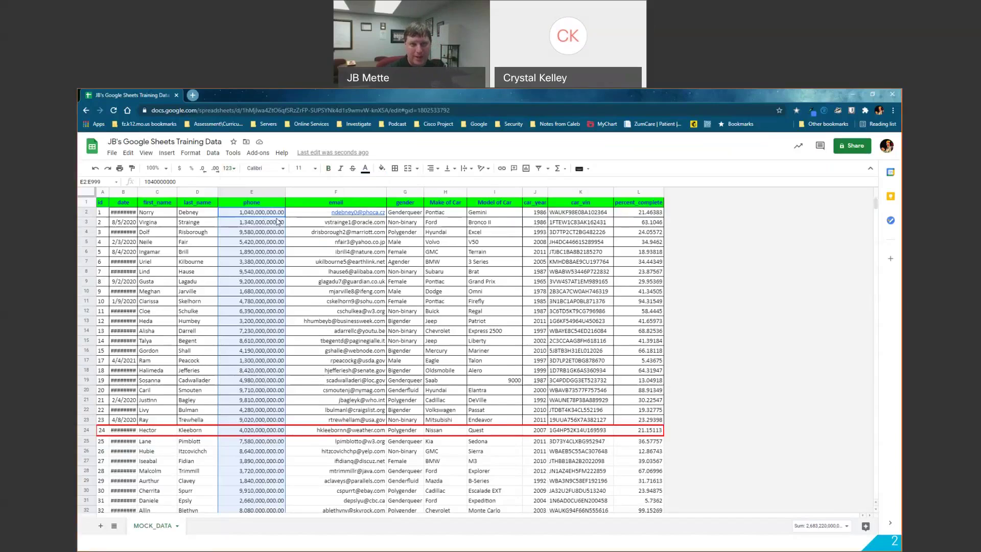
- Apply the custom number format ###-###-#### to the phone cells in the range E2:E999
left_click(229, 169)
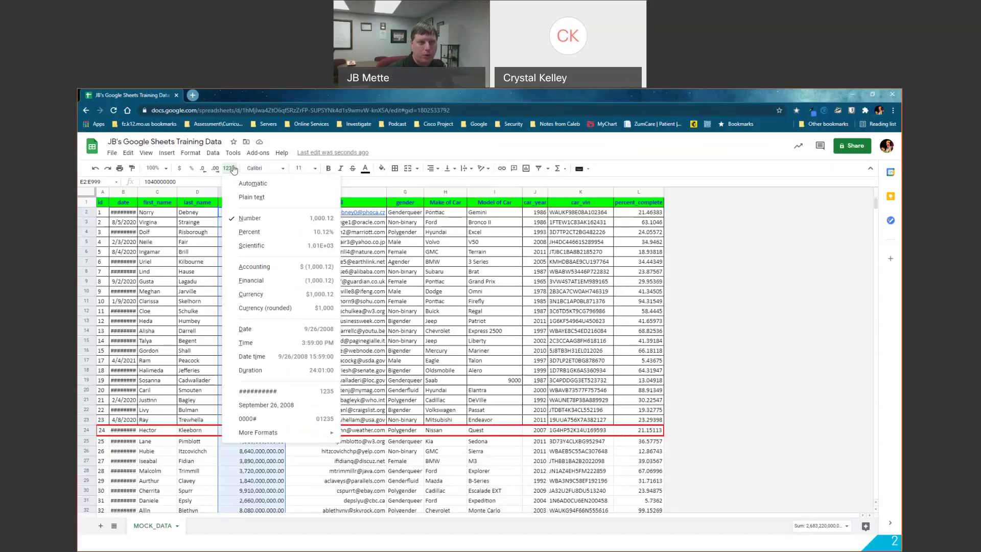
mouse_move(270, 440)
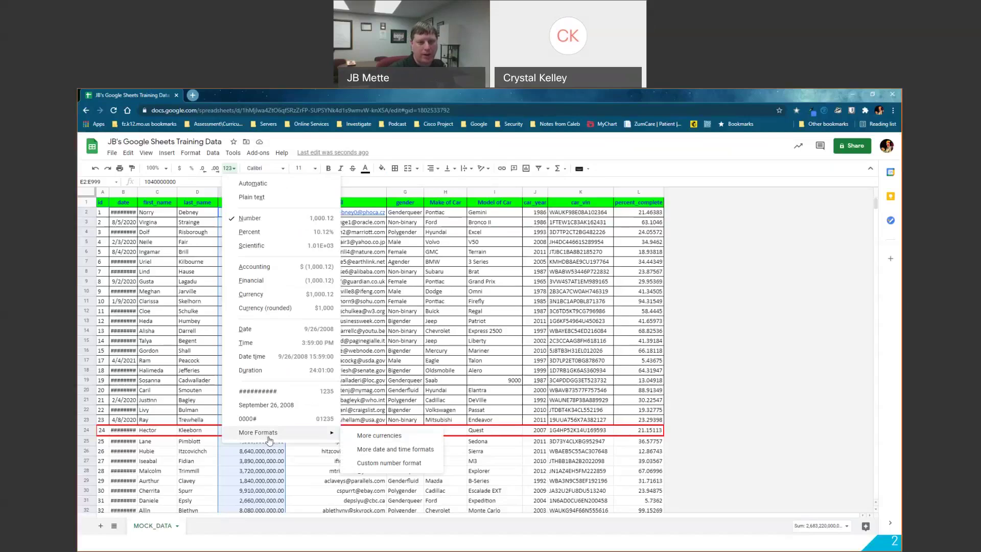
left_click(406, 462)
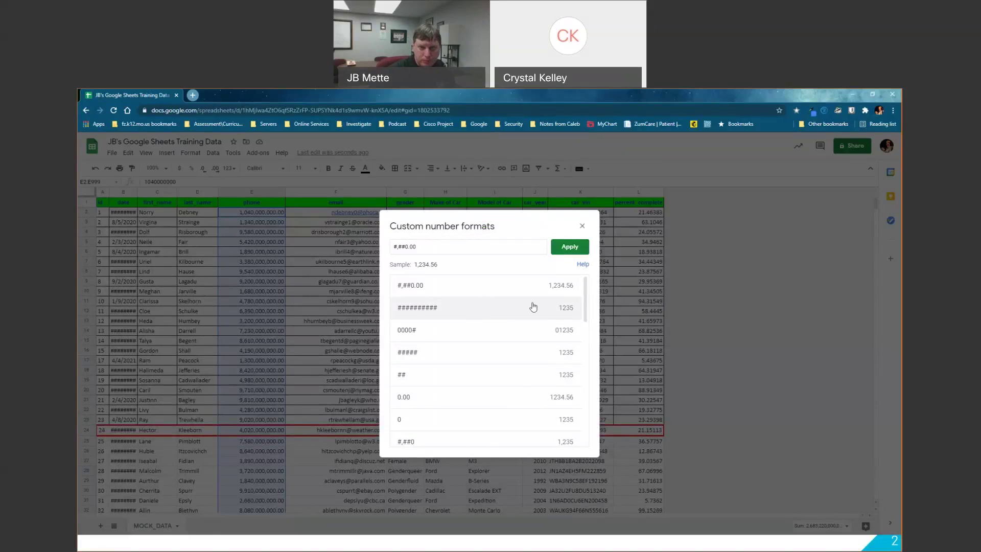
scroll(531, 309, "down", 15)
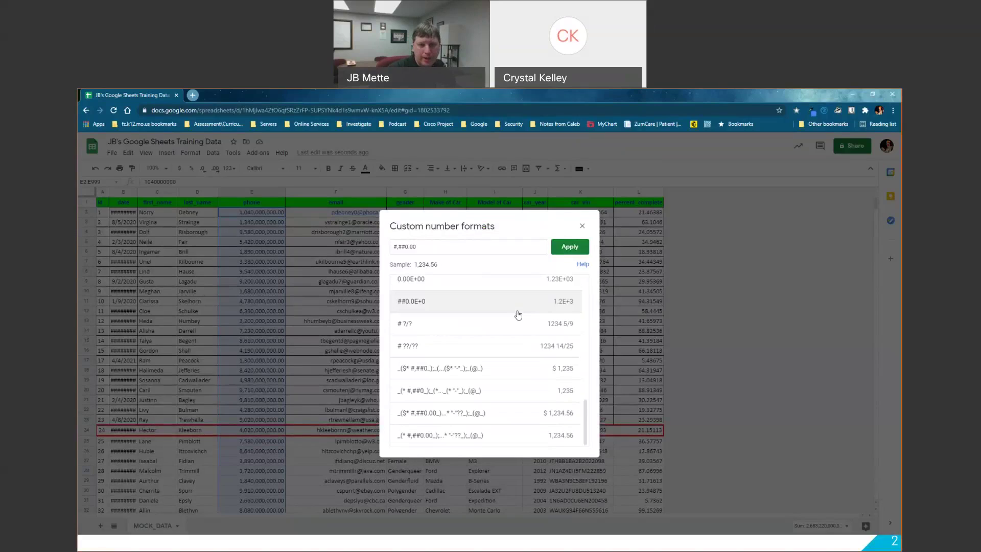
scroll(518, 314, "up", 15)
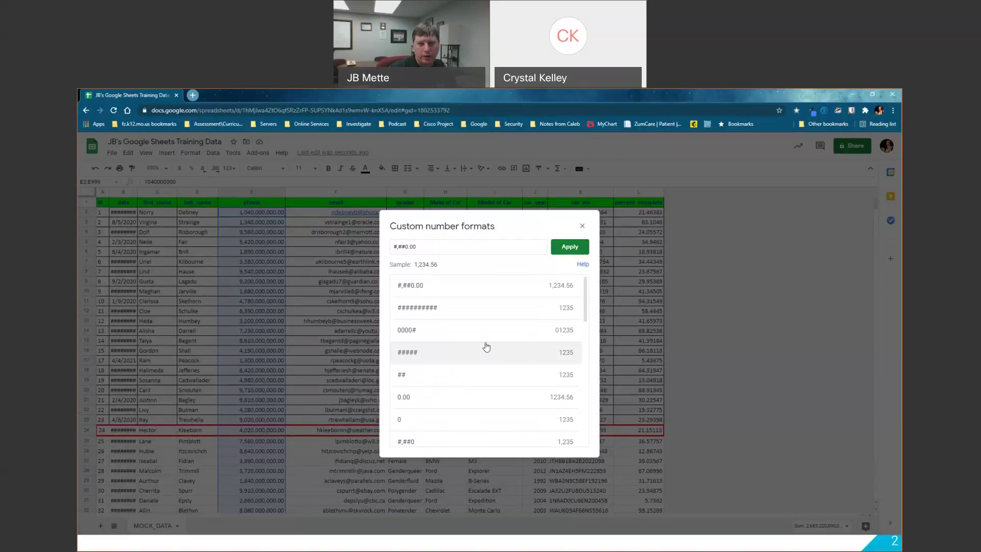
left_click(428, 245)
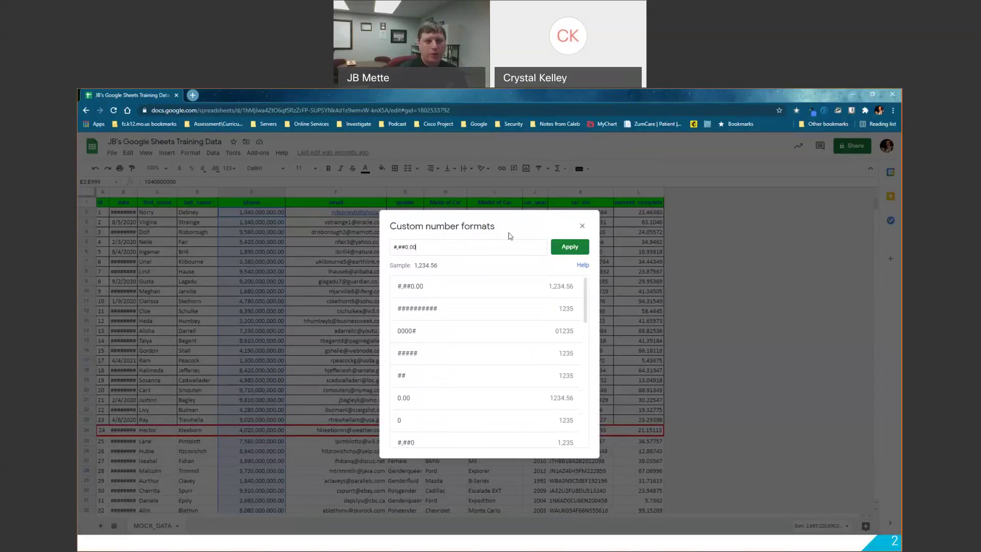
key("ctrl+a")
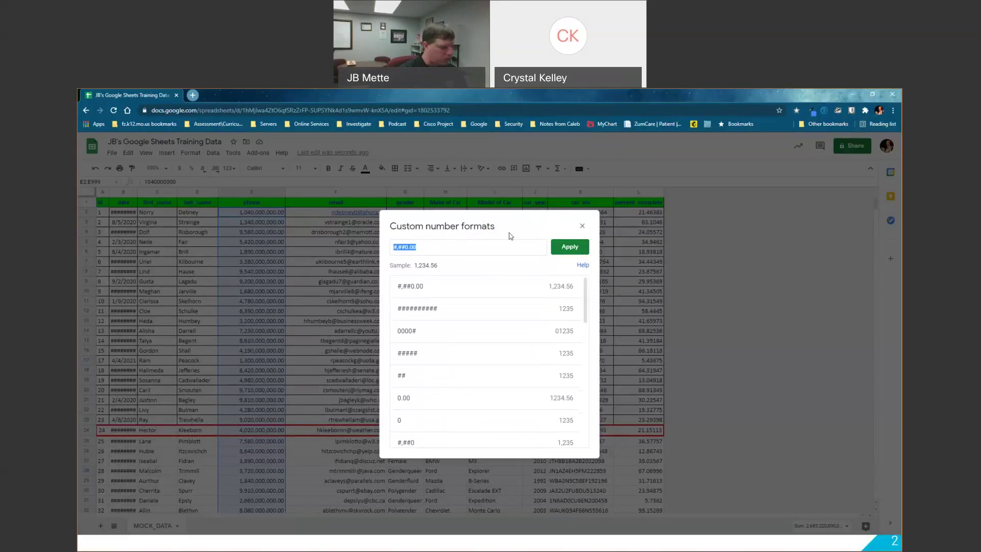
type("###")
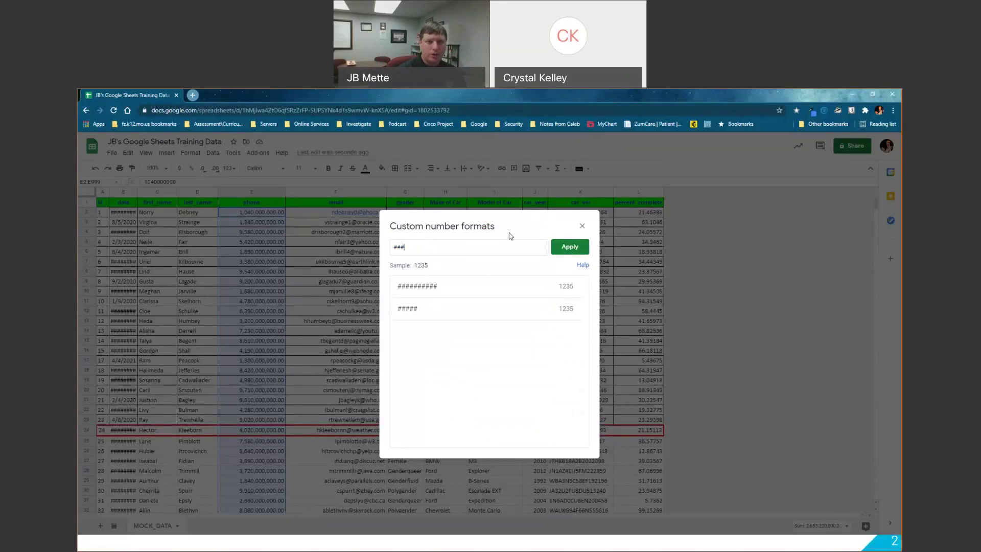
type("-###")
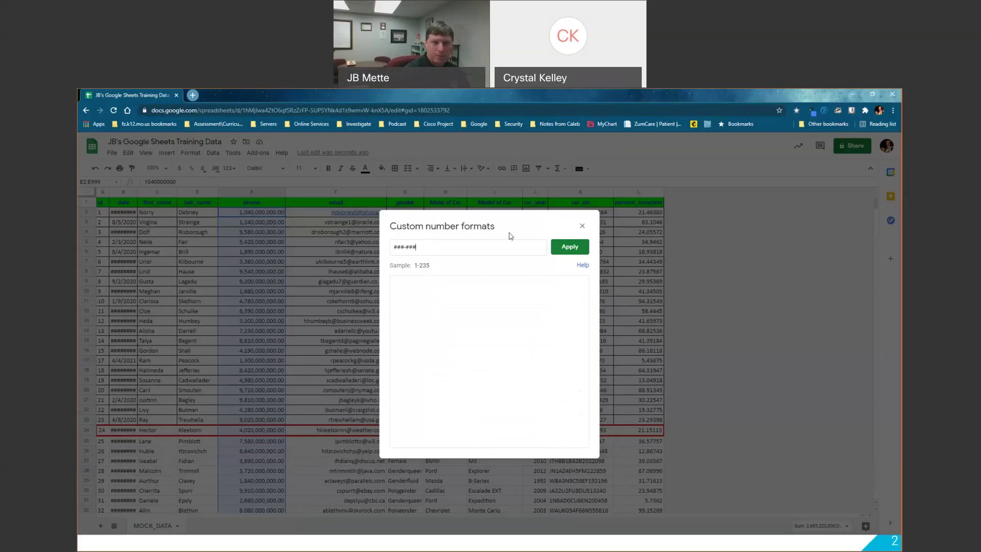
type("-####")
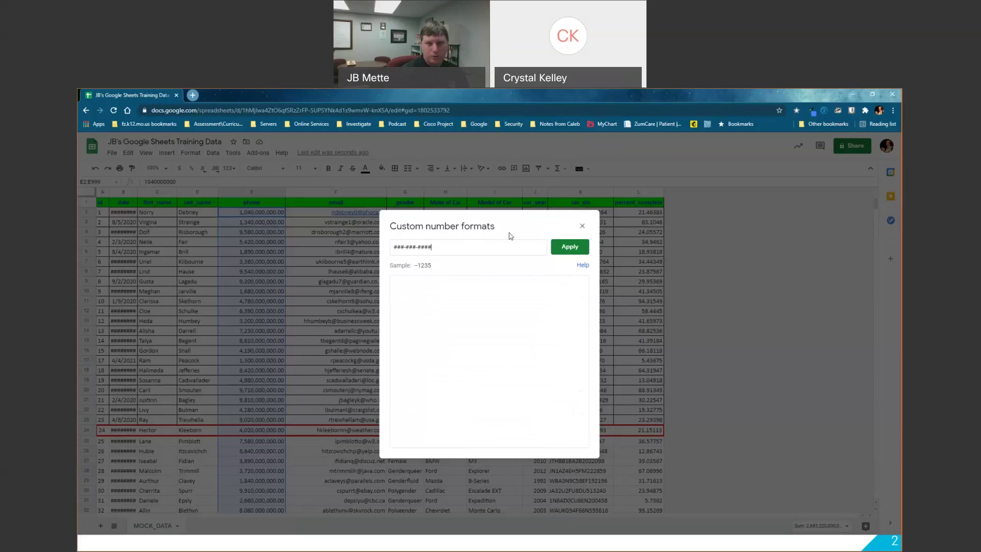
left_click(569, 247)
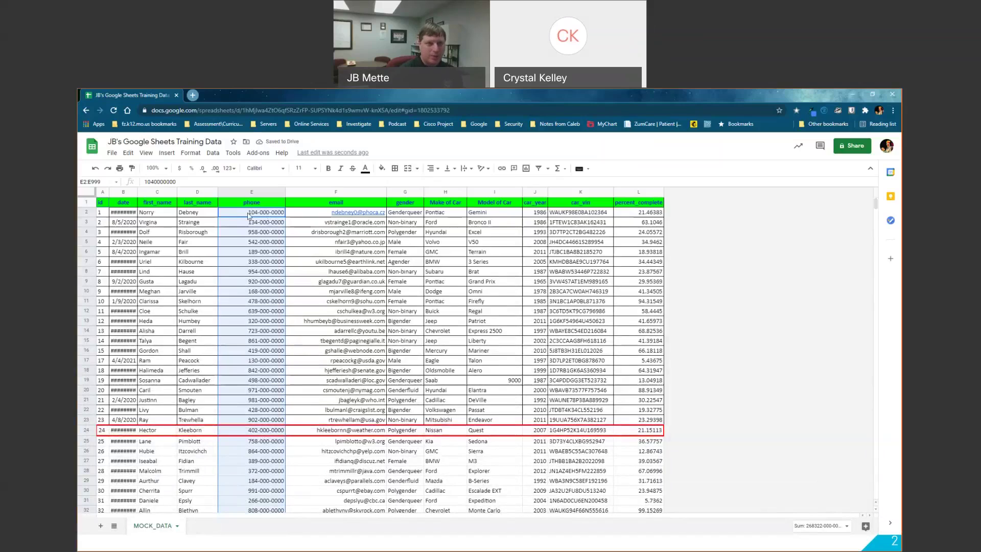
- Check the reformatted phone numbers and narrow the phone column to about 60 percent of its width
scroll(253, 306, "down", 10)
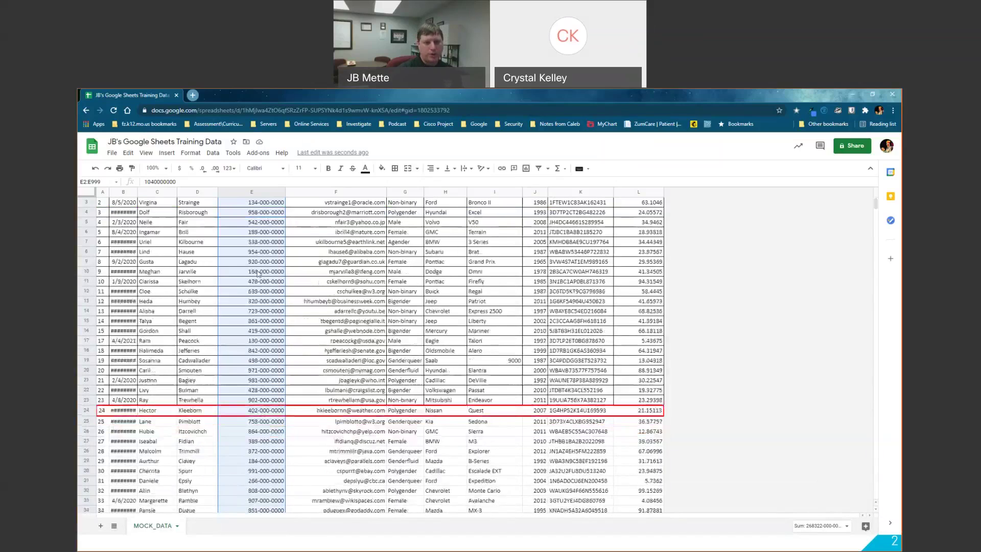
scroll(255, 306, "up", 10)
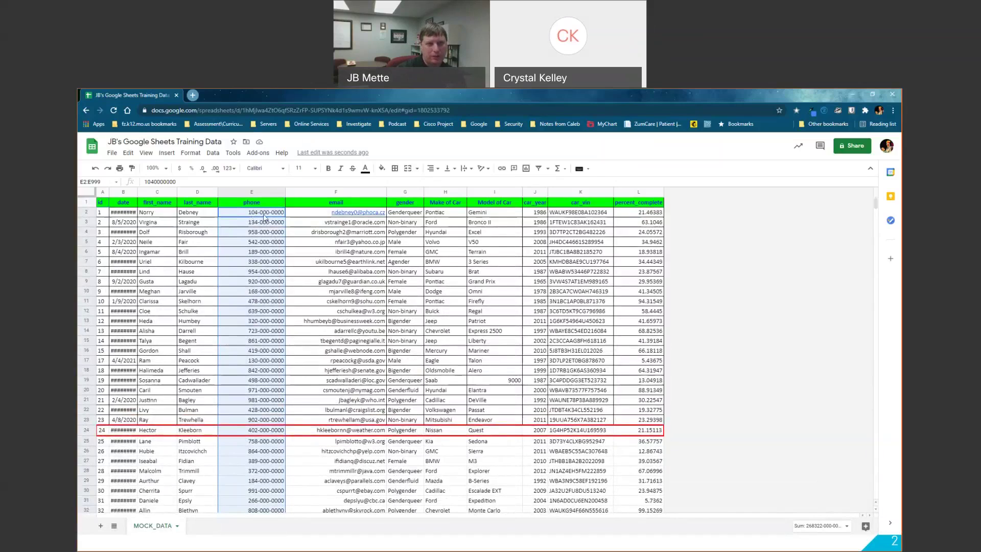
left_click(264, 213)
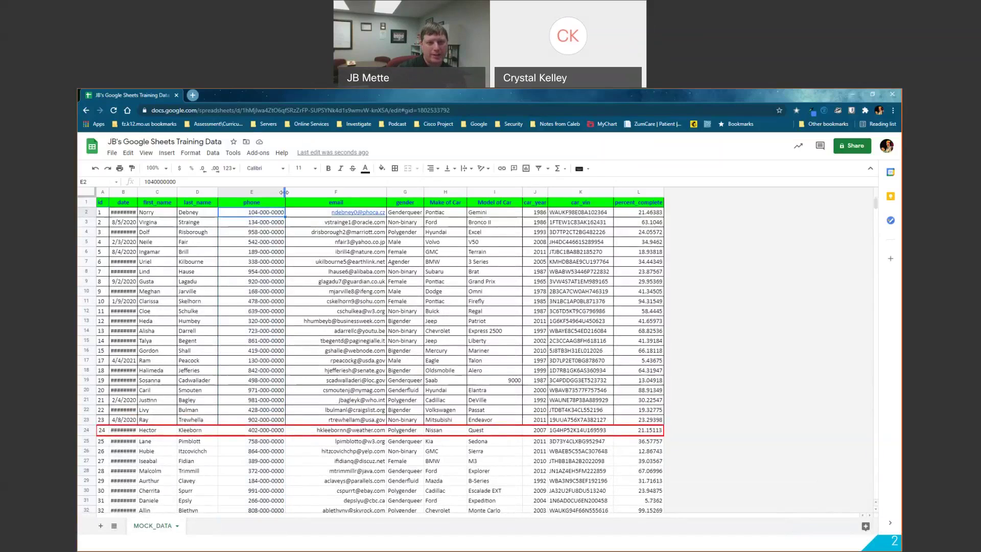
left_click_drag(284, 192, 257, 199)
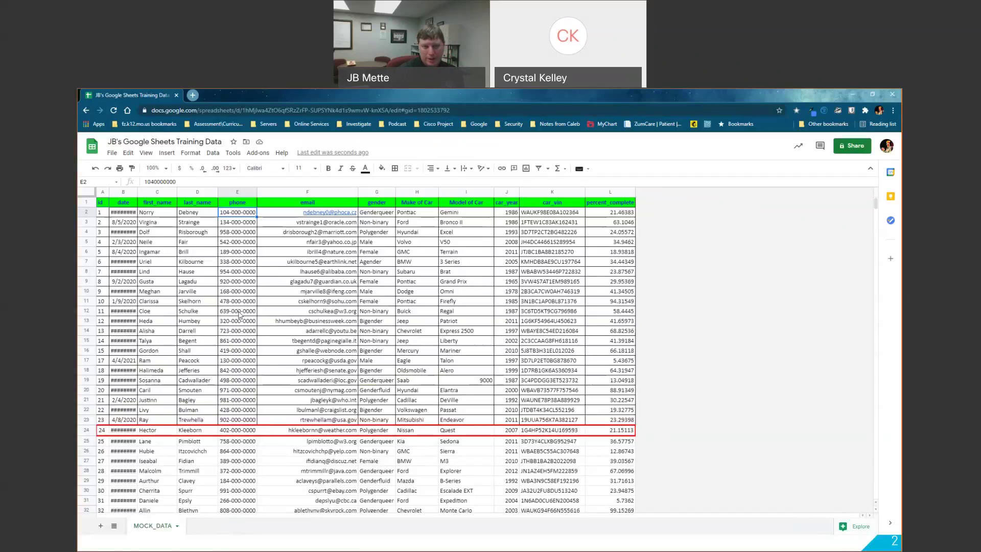
- Review the phone and car_year values, the extent of the data down to its last row, and the last_name cells
left_click_drag(227, 233, 228, 317)
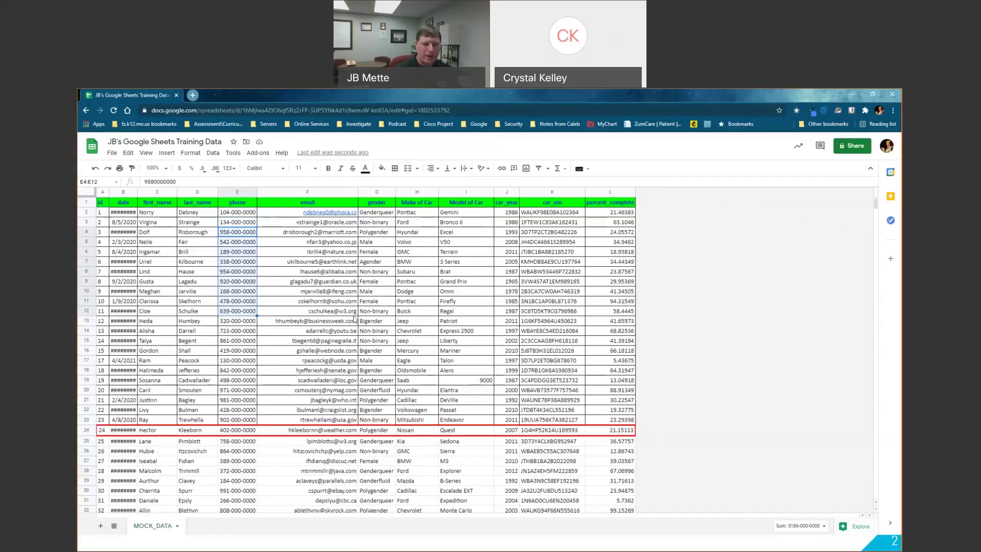
left_click(228, 214)
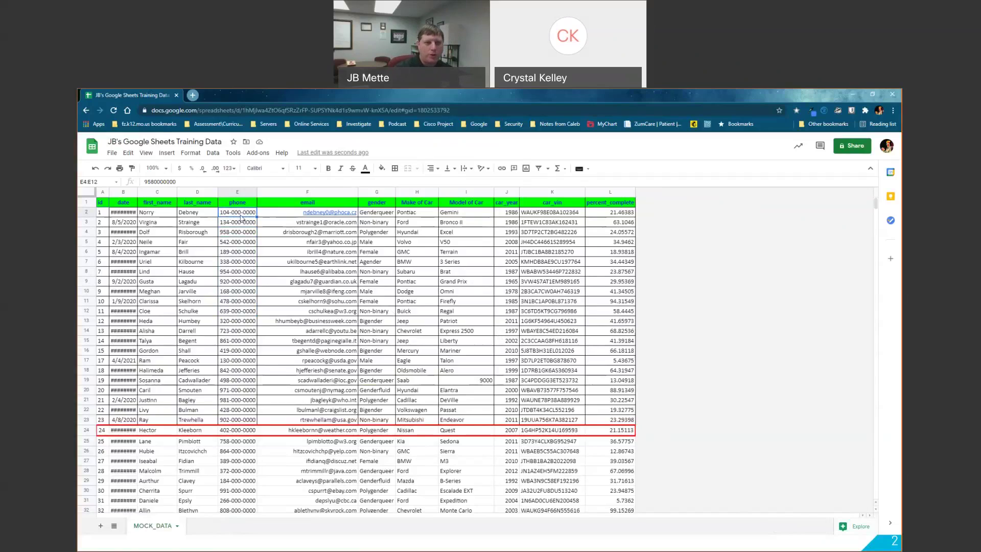
left_click_drag(506, 212, 506, 301)
left_click_drag(507, 368, 506, 418)
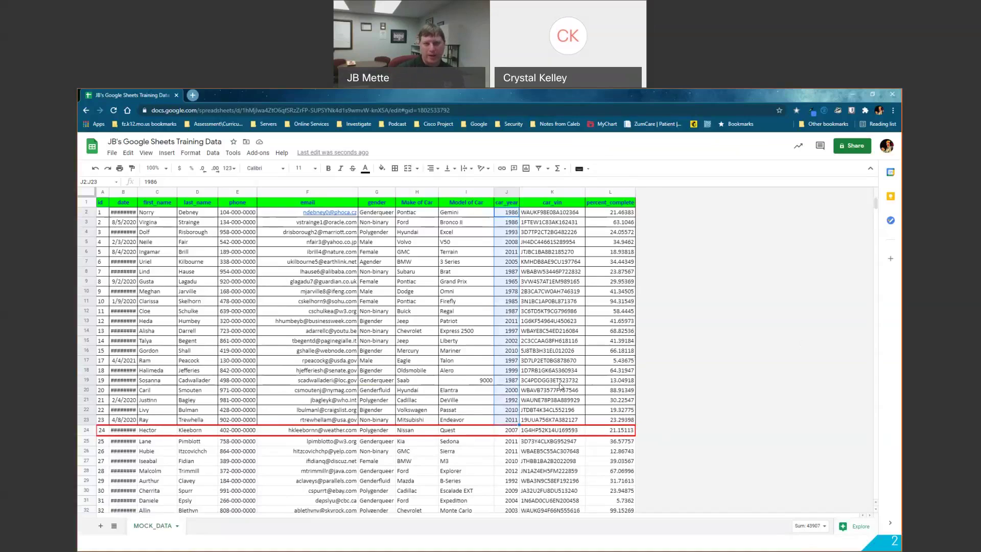
left_click_drag(876, 208, 867, 521)
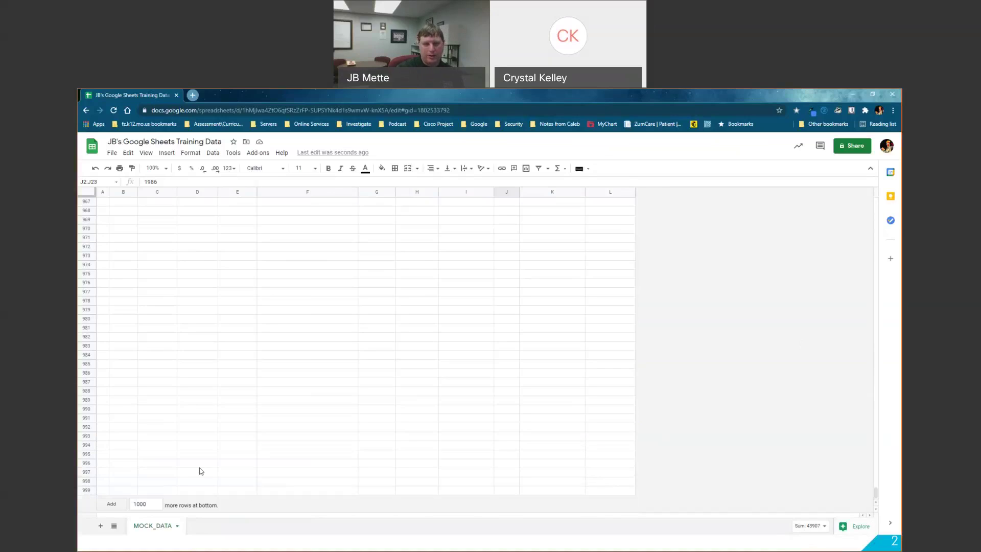
scroll(855, 436, "up", 5)
left_click_drag(876, 488, 850, 353)
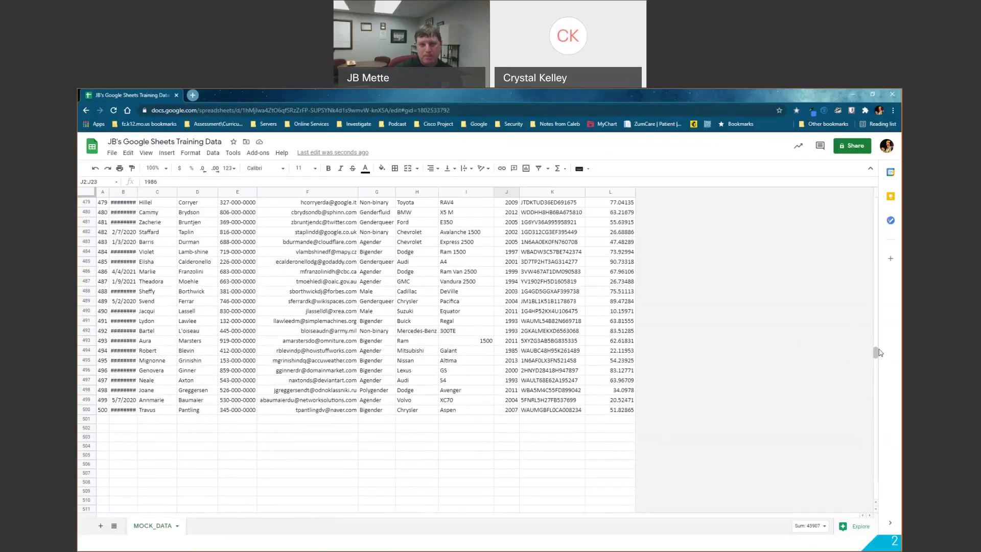
left_click_drag(875, 353, 872, 201)
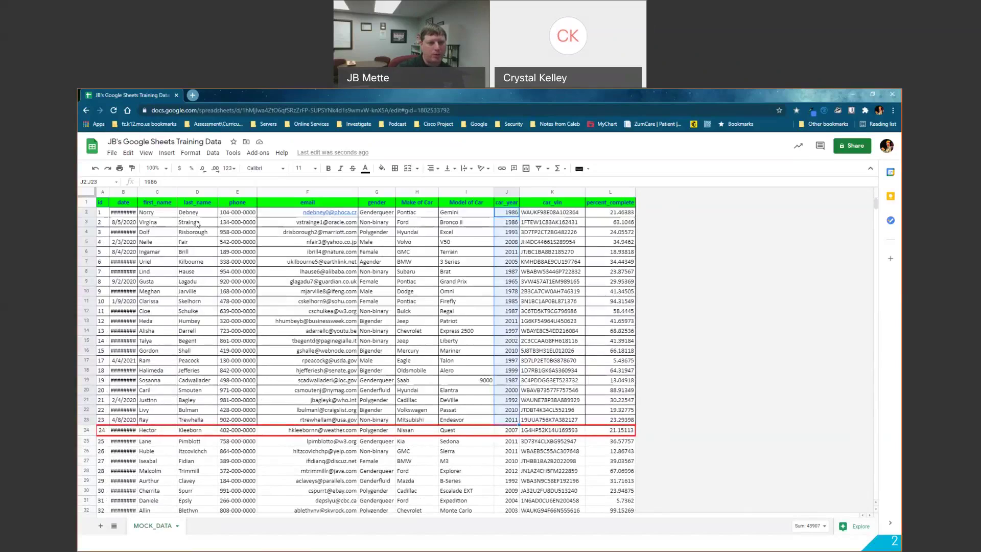
left_click_drag(198, 214, 200, 422)
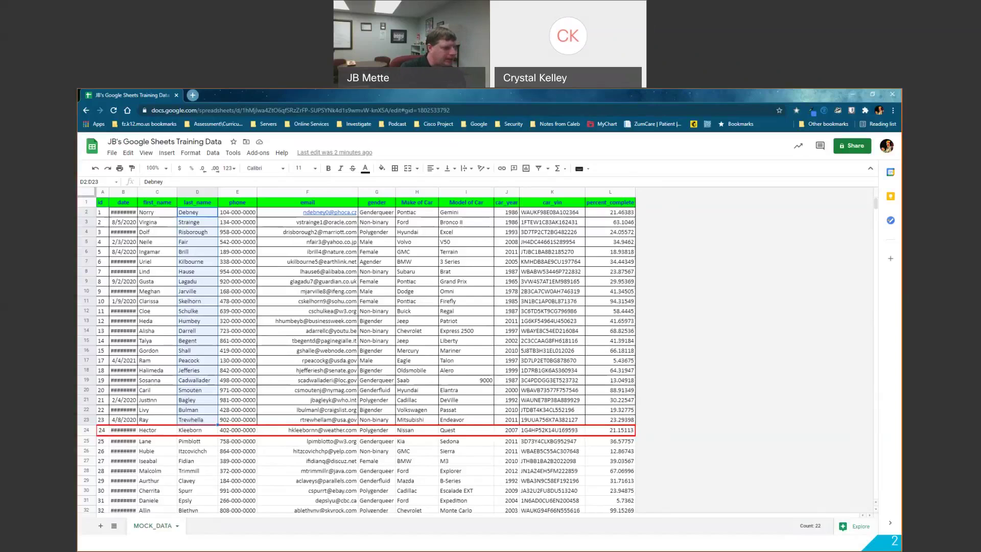
left_click(309, 294)
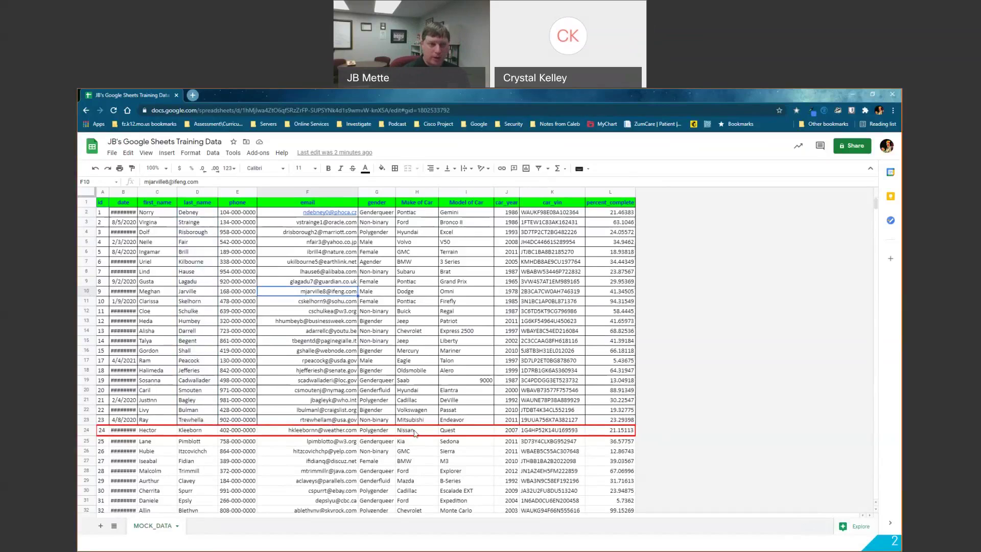
- Insert one blank column to the right of the last_name column
left_click(629, 192)
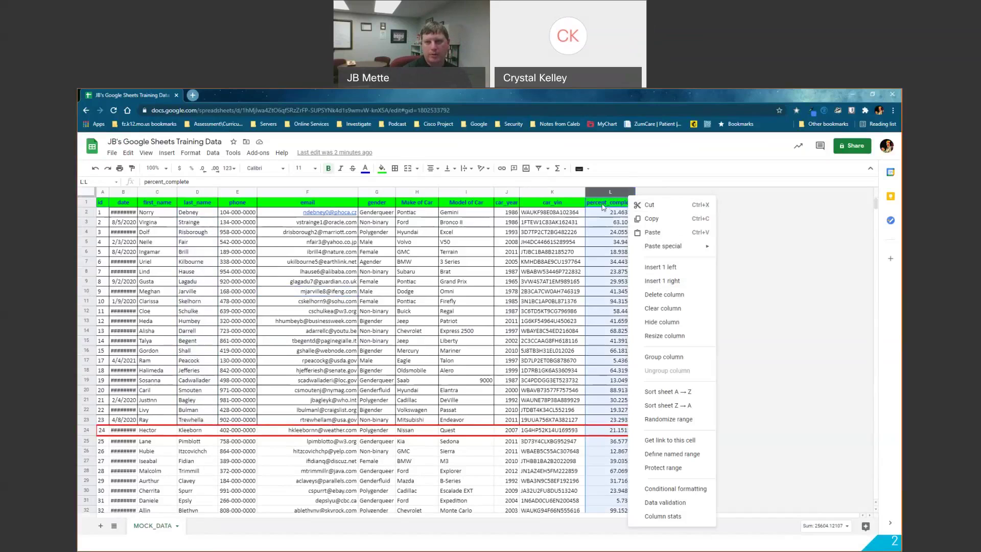
left_click(605, 205)
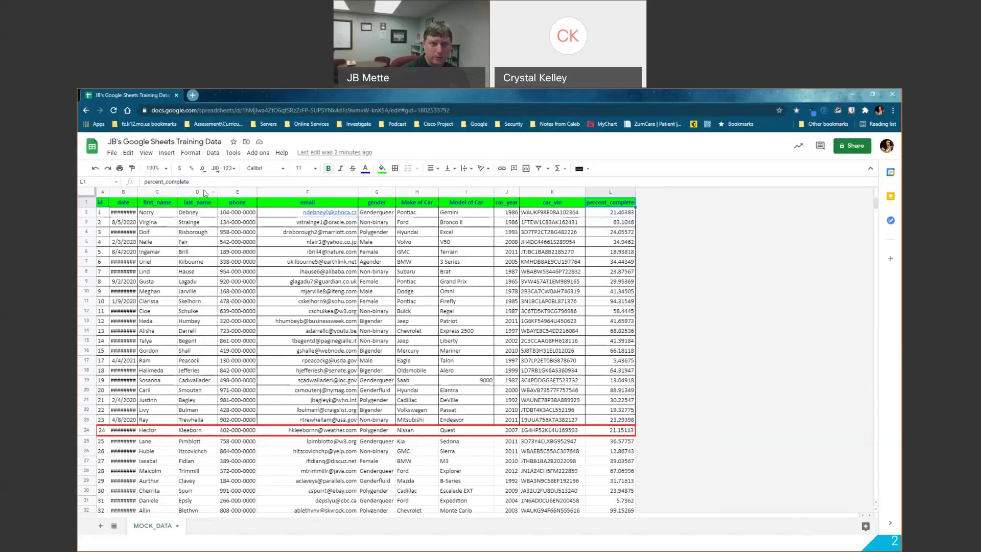
right_click(204, 193)
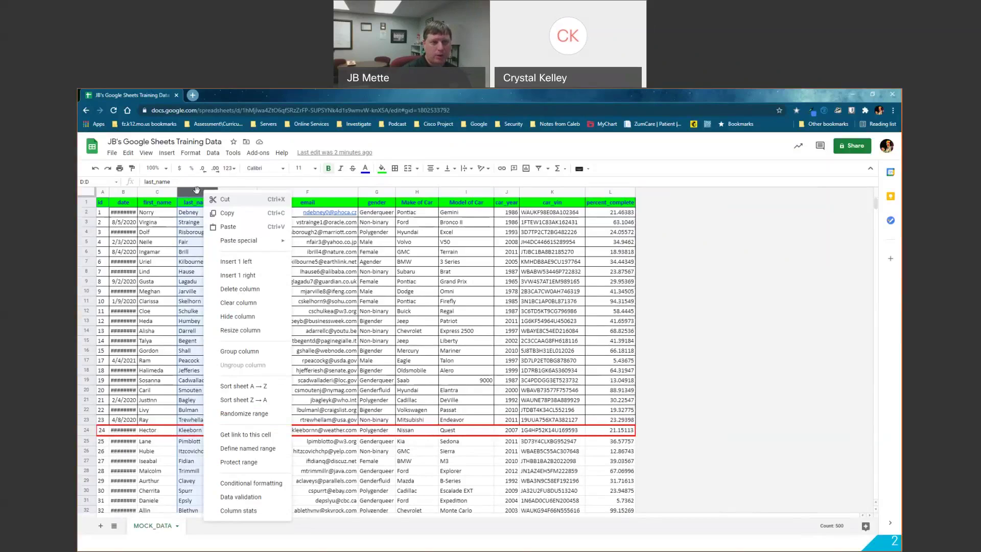
left_click(264, 282)
- Enter the text "This is some really long data that I want to play with" in cell E2
left_click(238, 205)
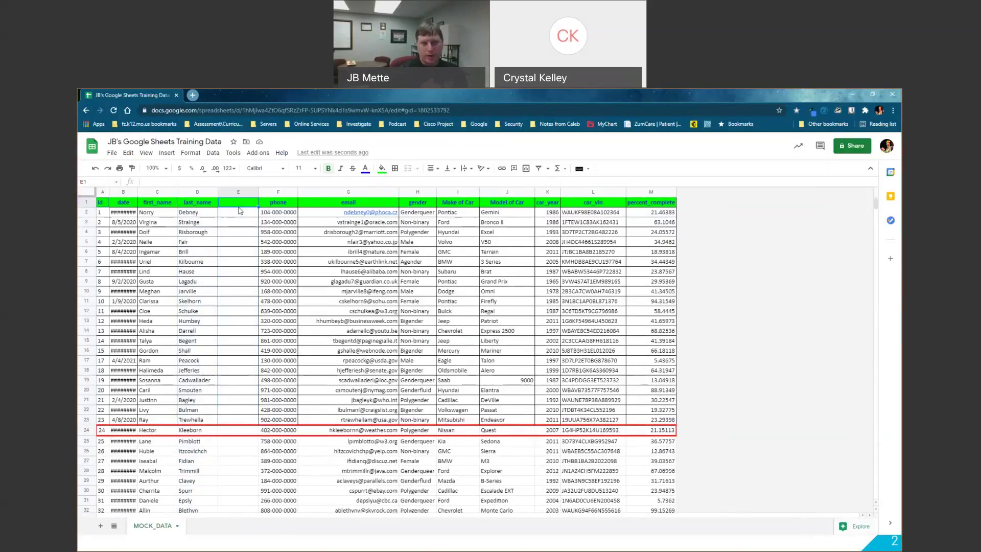
left_click(240, 212)
type("This ")
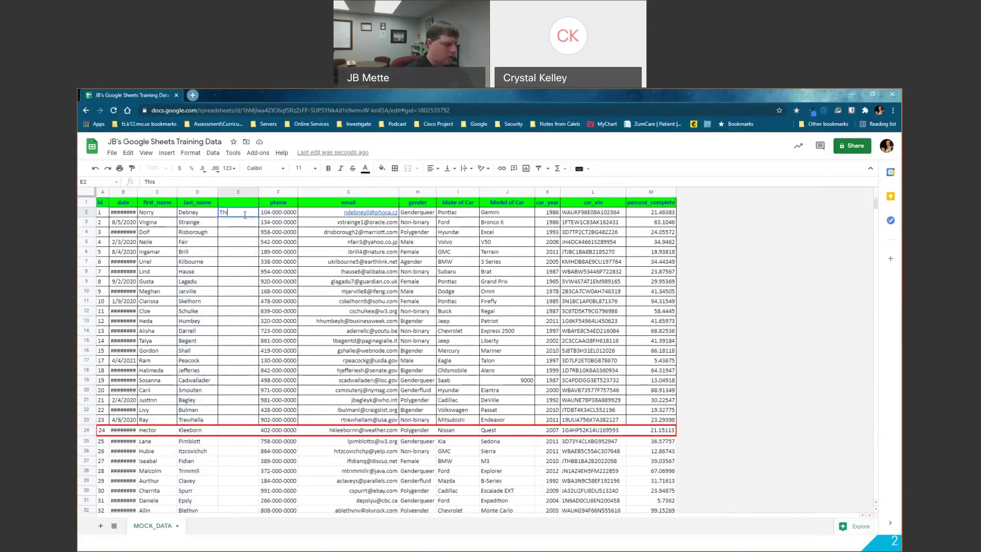
type("is")
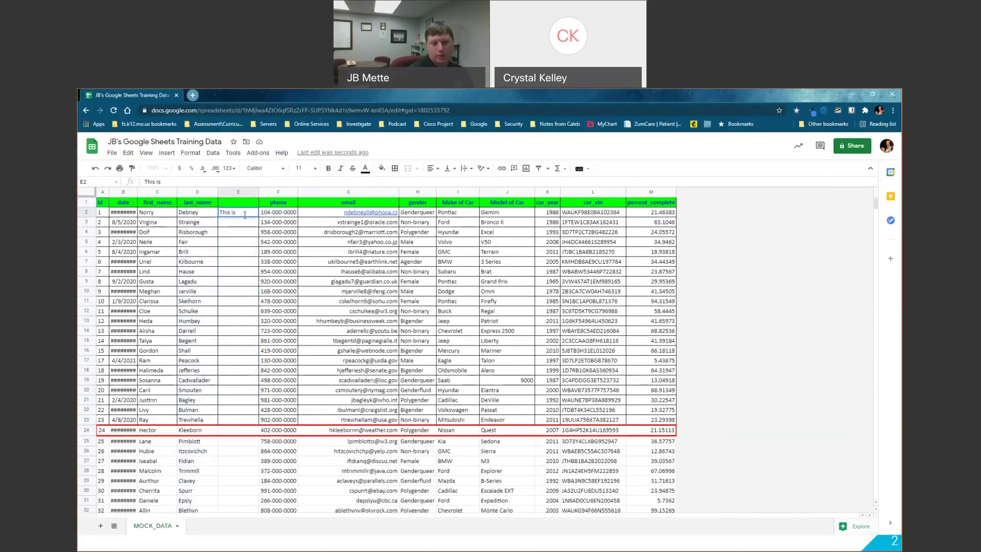
type(" some real")
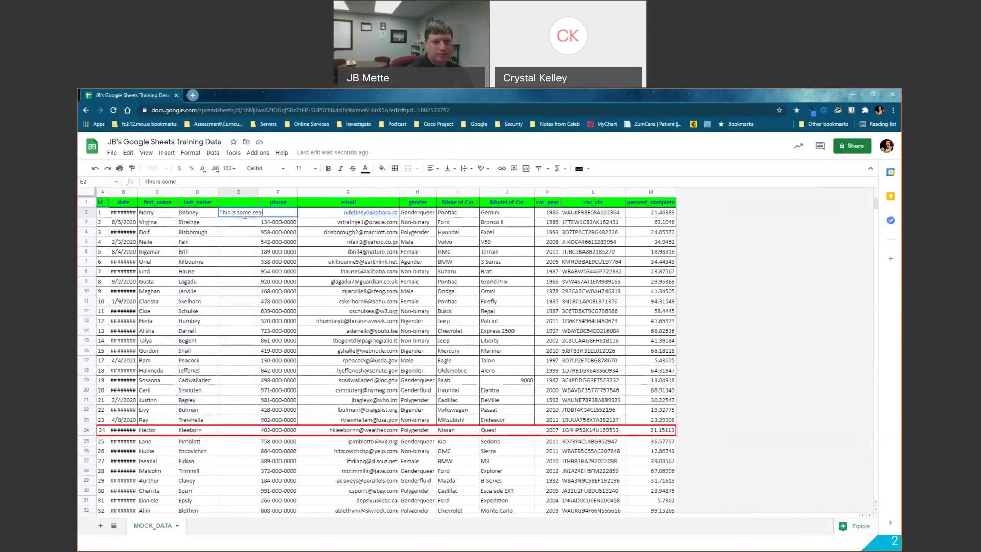
type("ly long data that ")
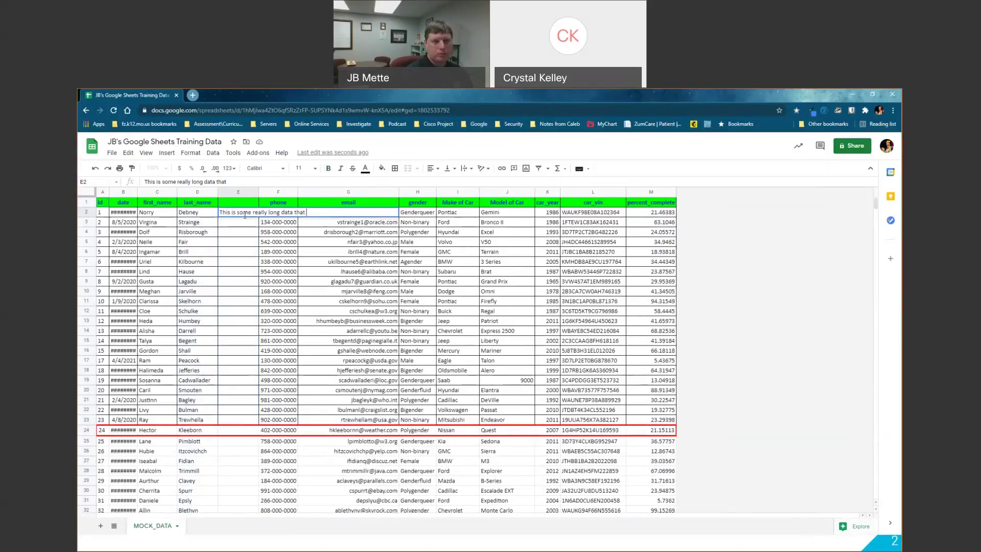
type("I want to type here")
key("Return")
left_click(234, 214)
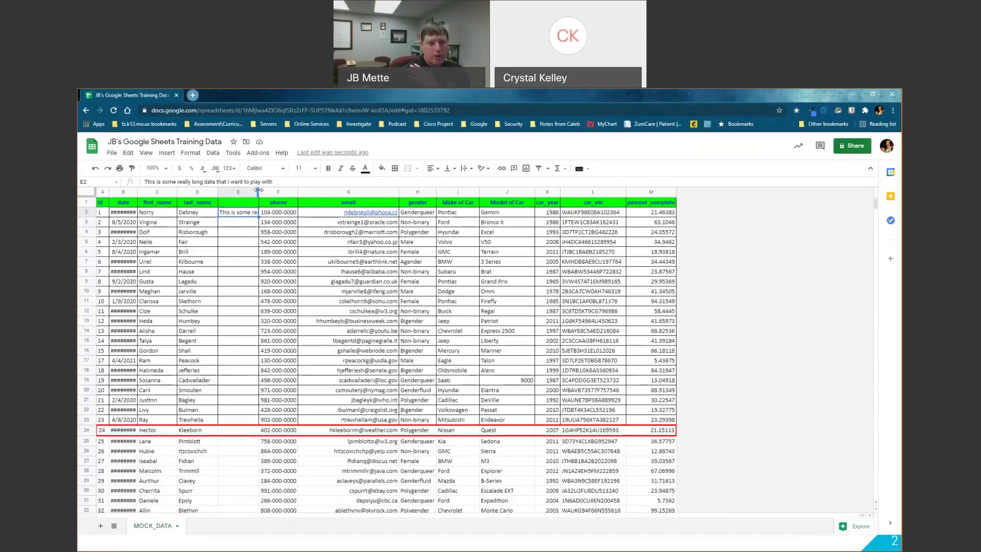
- Widen column E to show the full text of E2 and narrow it back to about half that width
left_click_drag(258, 190, 361, 194)
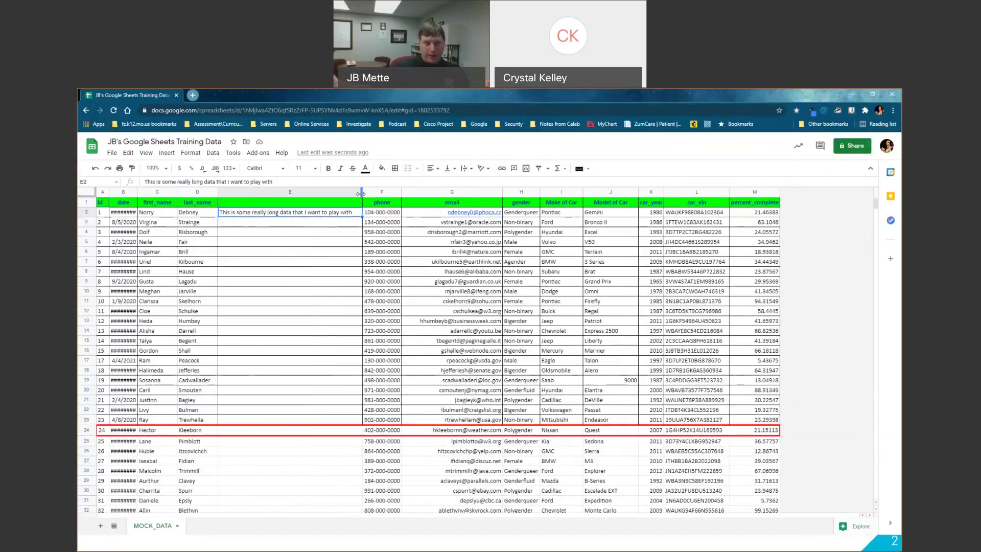
left_click_drag(360, 194, 290, 192)
double_click(287, 191)
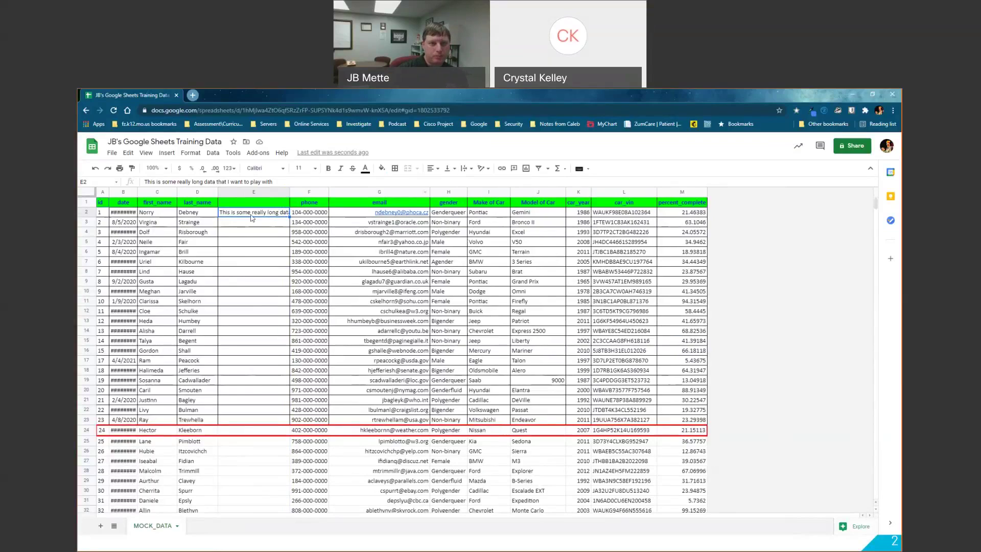
- Wrap the text in cell E2 and fit the height of row 2 to the wrapped text
left_click(254, 191)
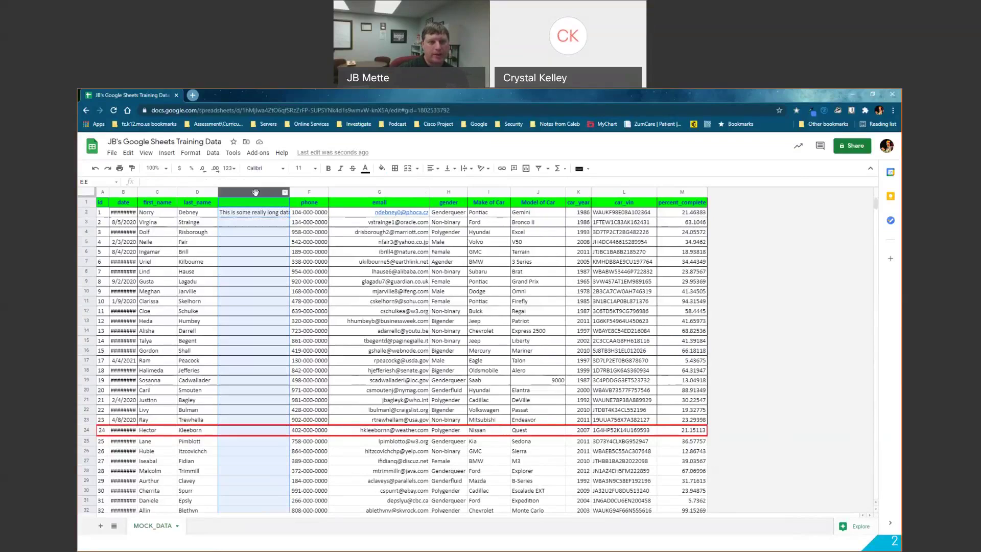
left_click(272, 216)
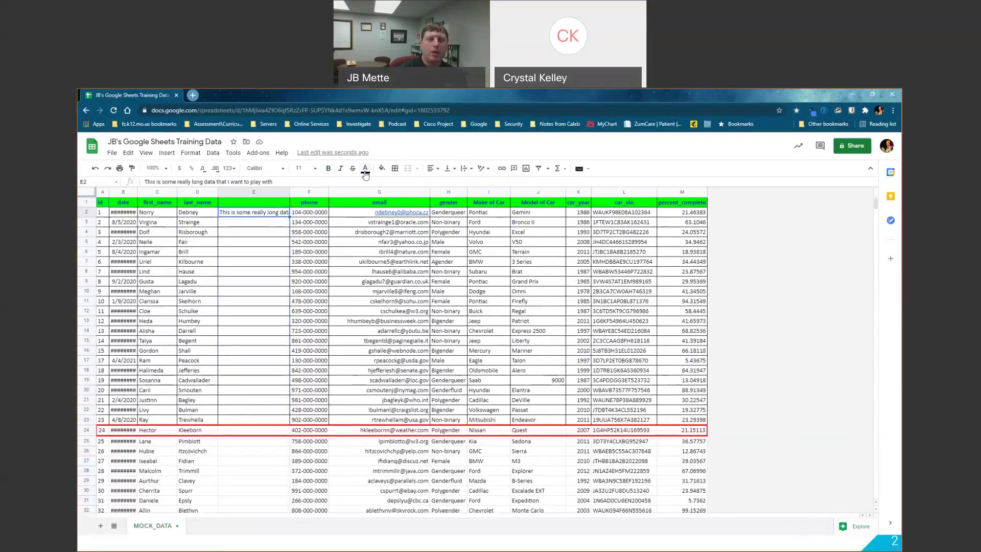
left_click(473, 170)
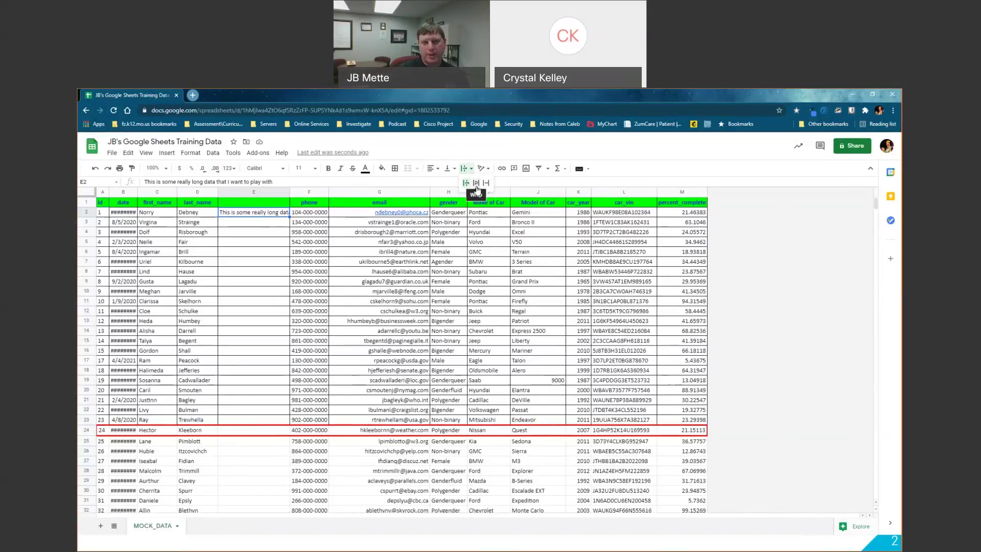
left_click(477, 184)
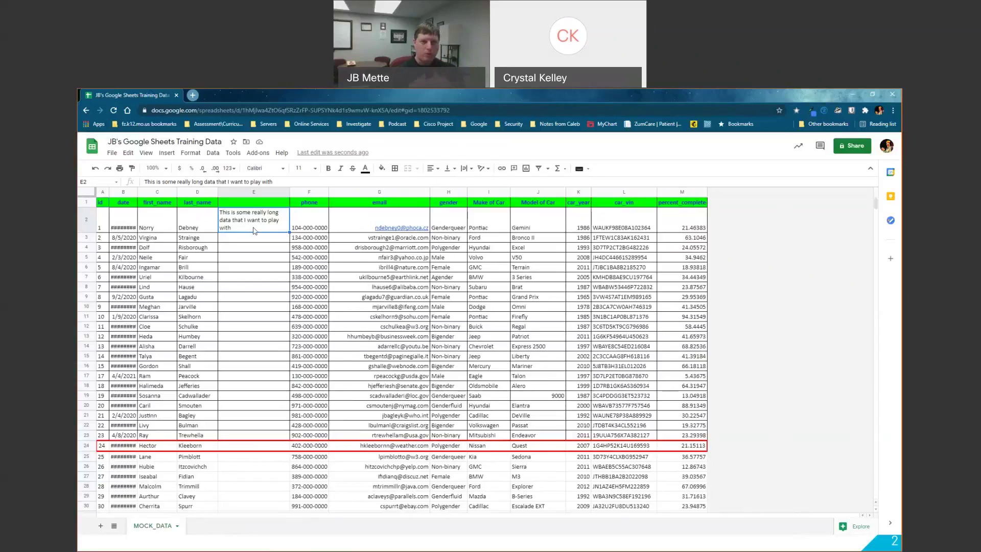
left_click_drag(90, 232, 90, 220)
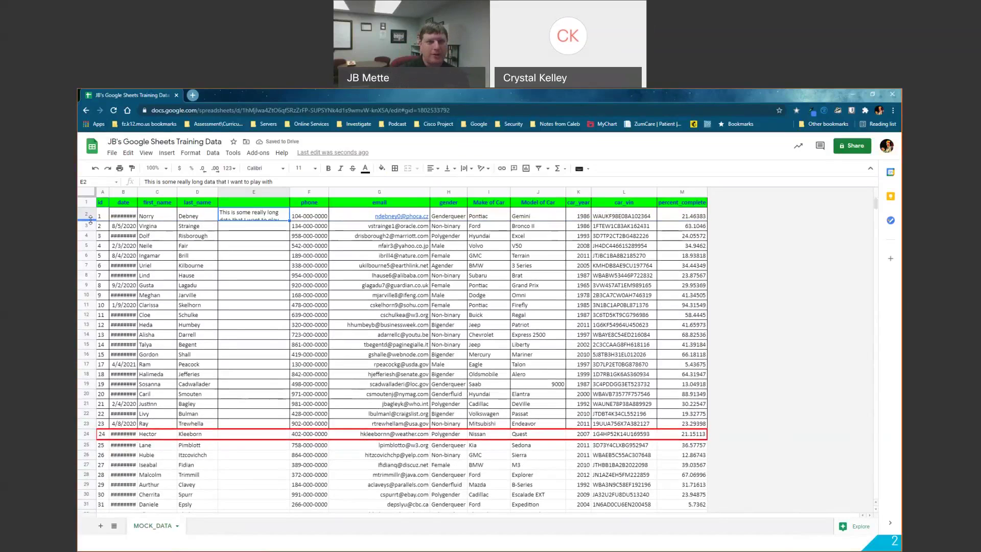
double_click(91, 219)
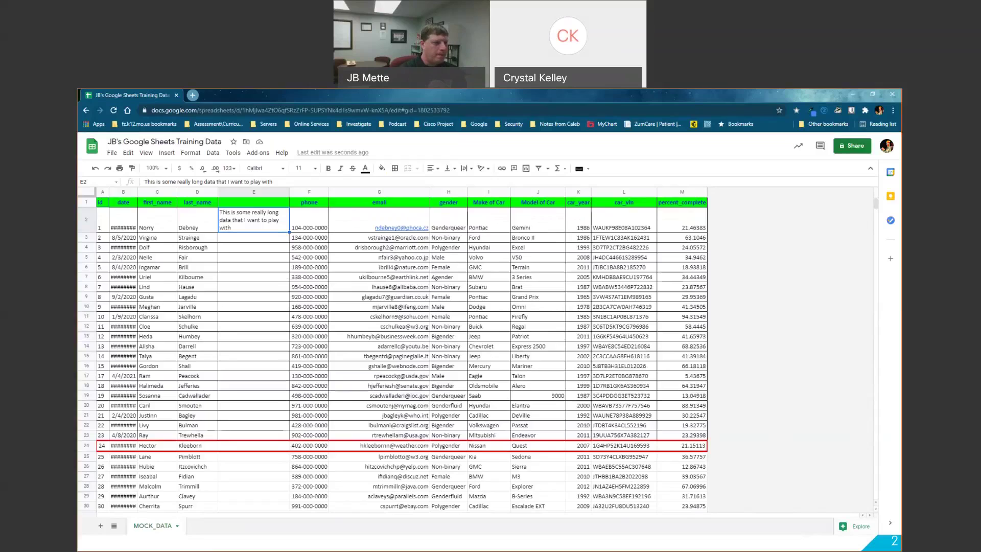
- Search the sheet for 1986
left_click(581, 221)
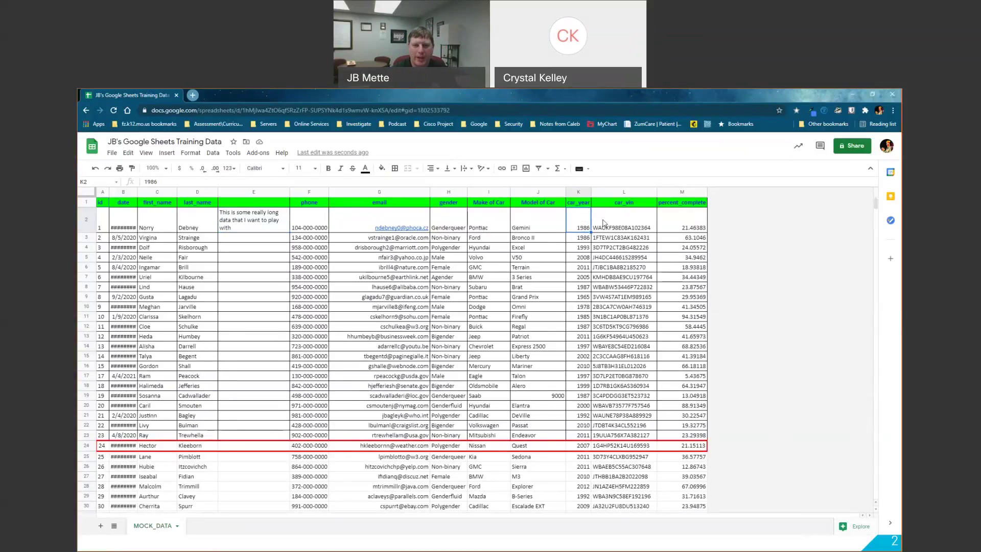
left_click(504, 216)
left_click(488, 191)
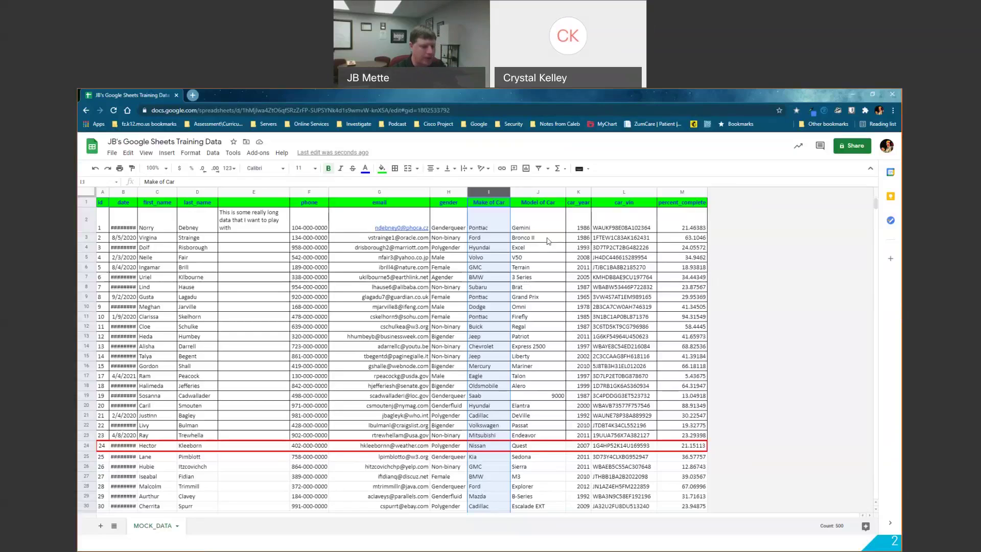
key("ctrl+f")
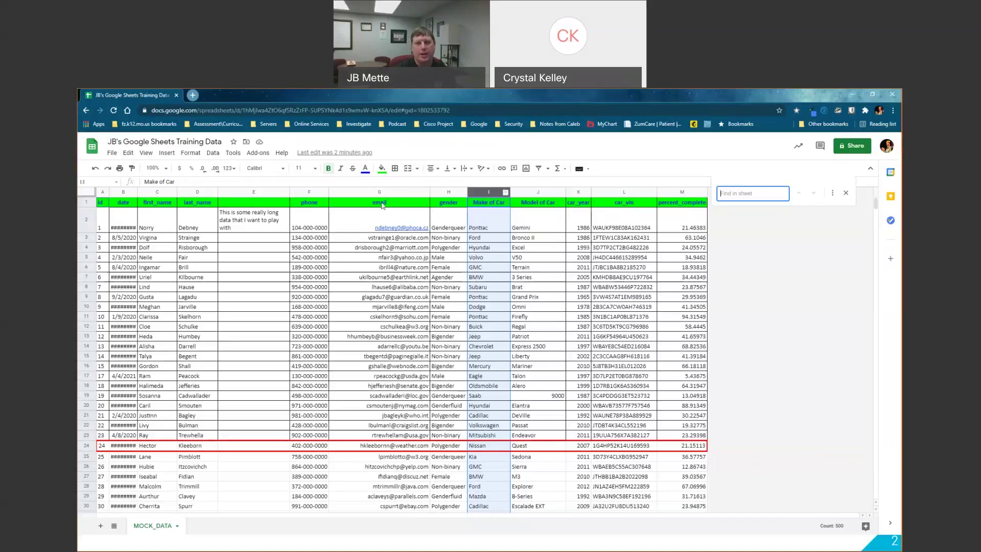
left_click(414, 205)
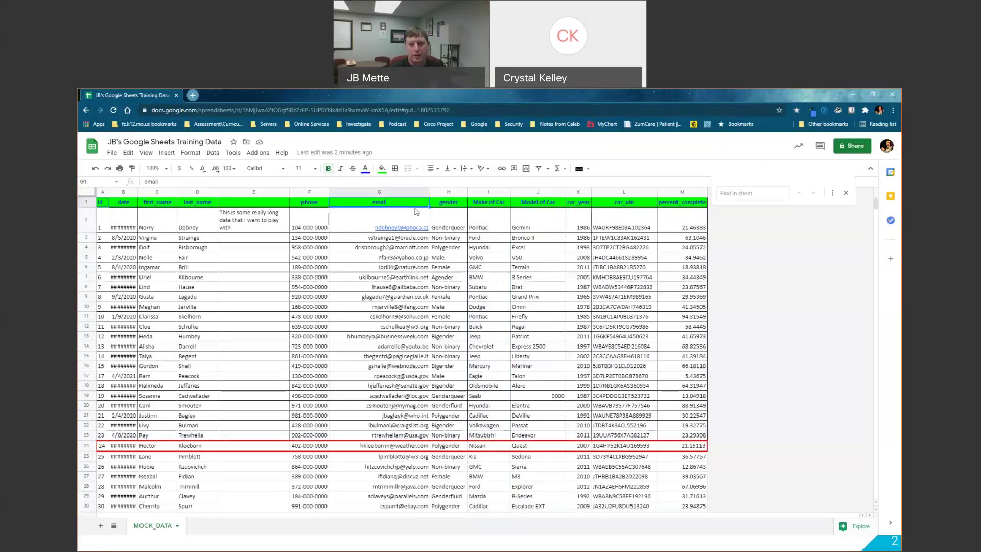
left_click(770, 193)
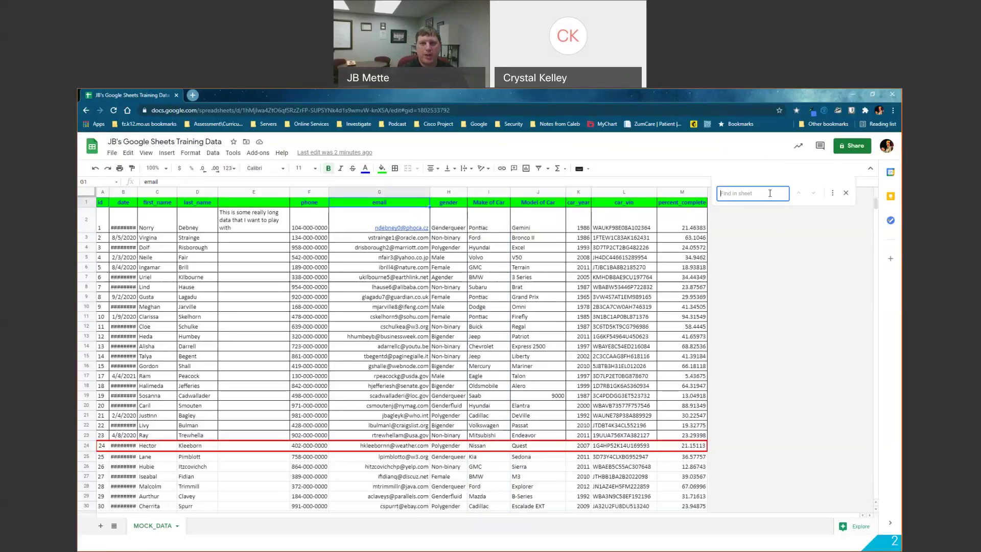
type("1986")
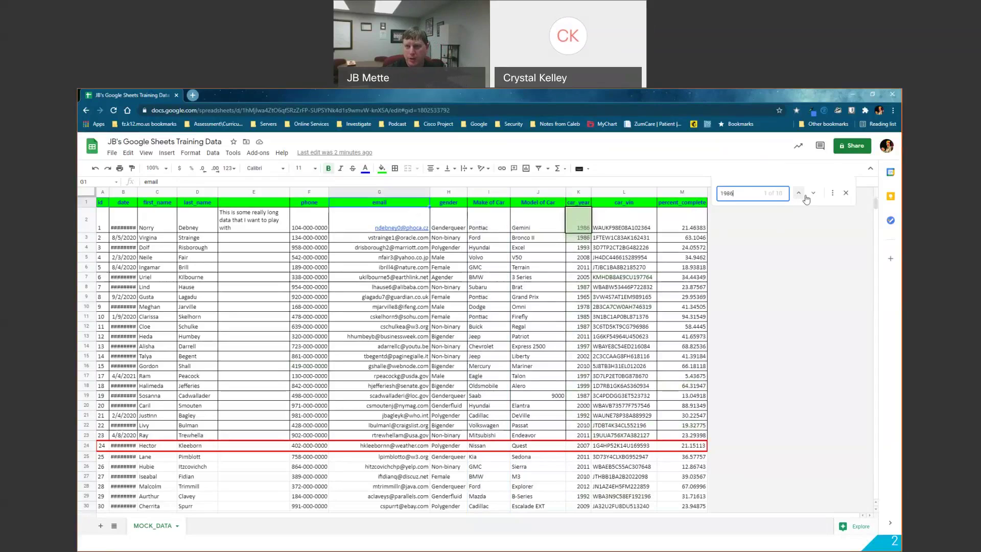
left_click_drag(765, 194, 784, 196)
left_click(783, 197)
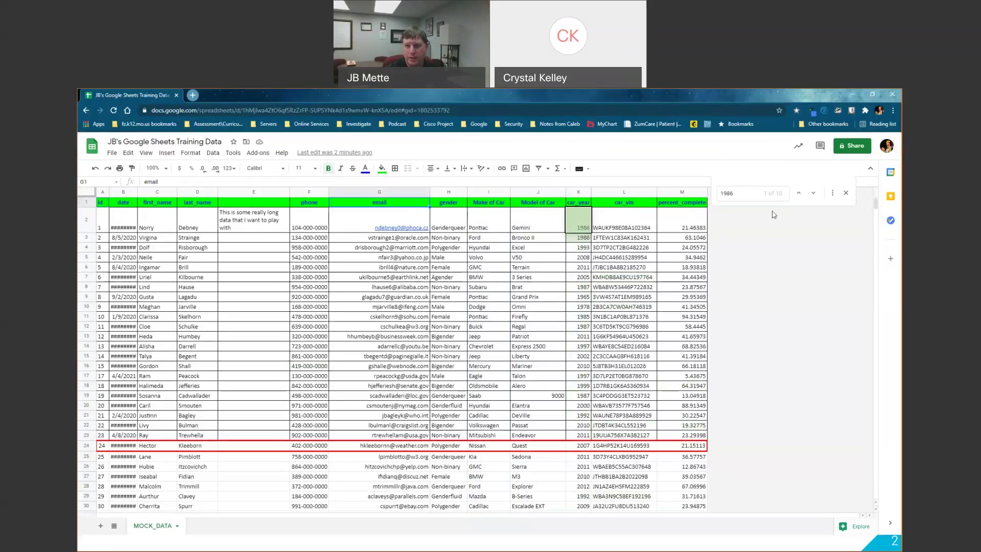
- Step through the matches for 1986 down the sheet and return to the first car_year value in K2
left_click(814, 195)
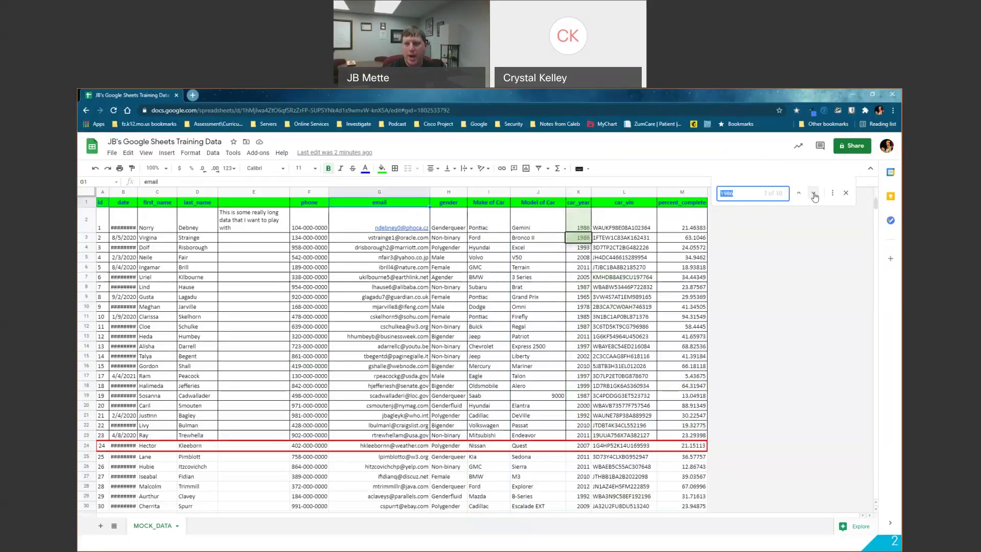
left_click(814, 195)
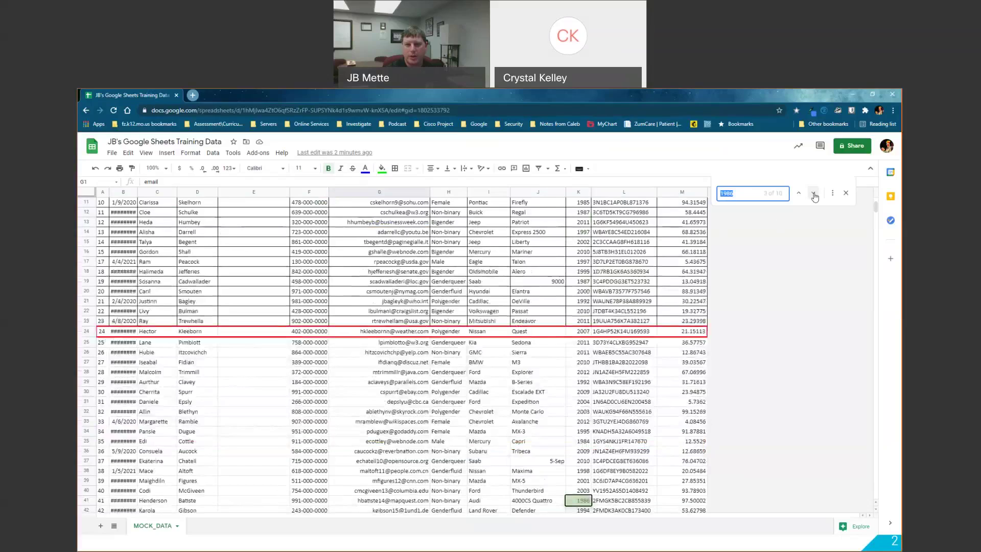
left_click(813, 195)
left_click(814, 195)
left_click(814, 196)
left_click(814, 195)
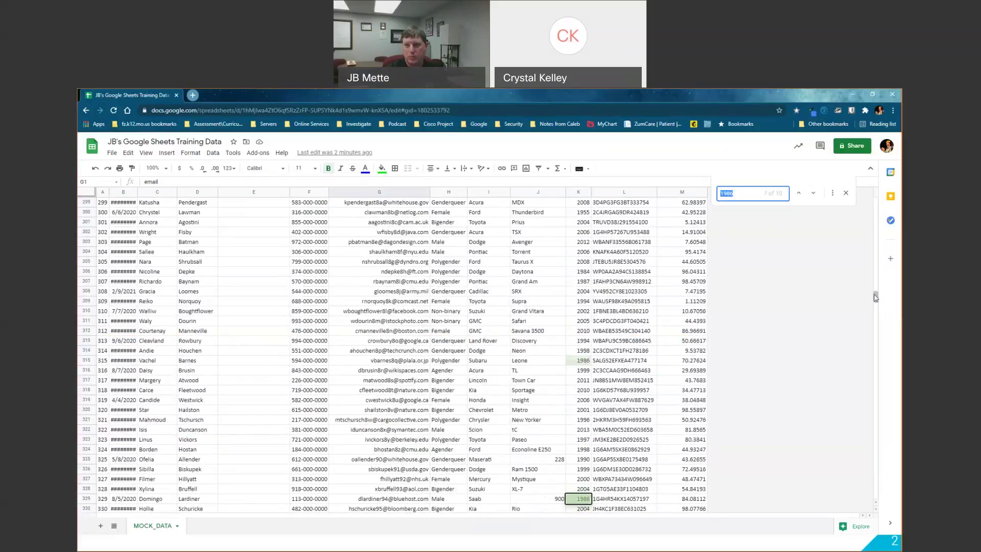
left_click_drag(875, 297, 666, 204)
left_click(588, 229)
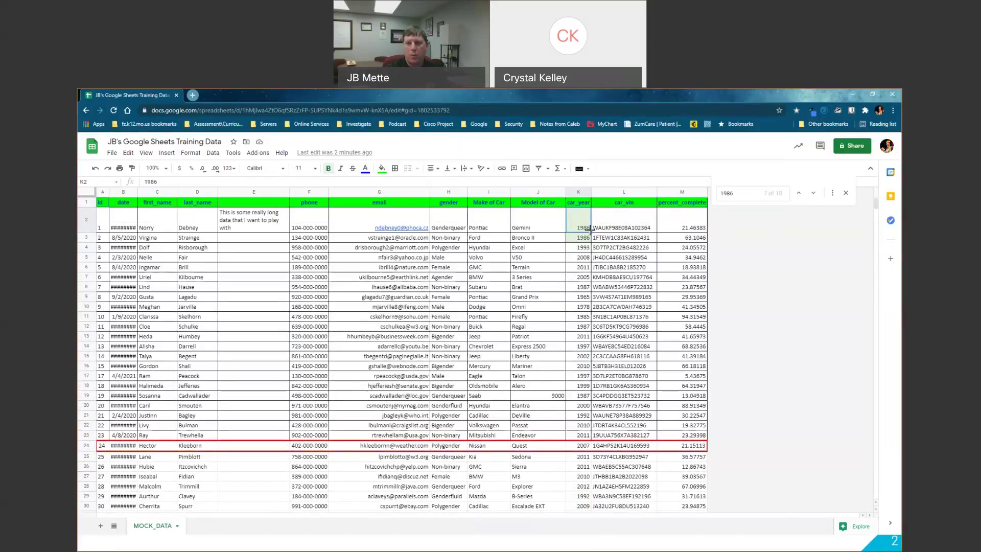
- Select the Make of Car column and search the sheet for pontiac instead
left_click(489, 192)
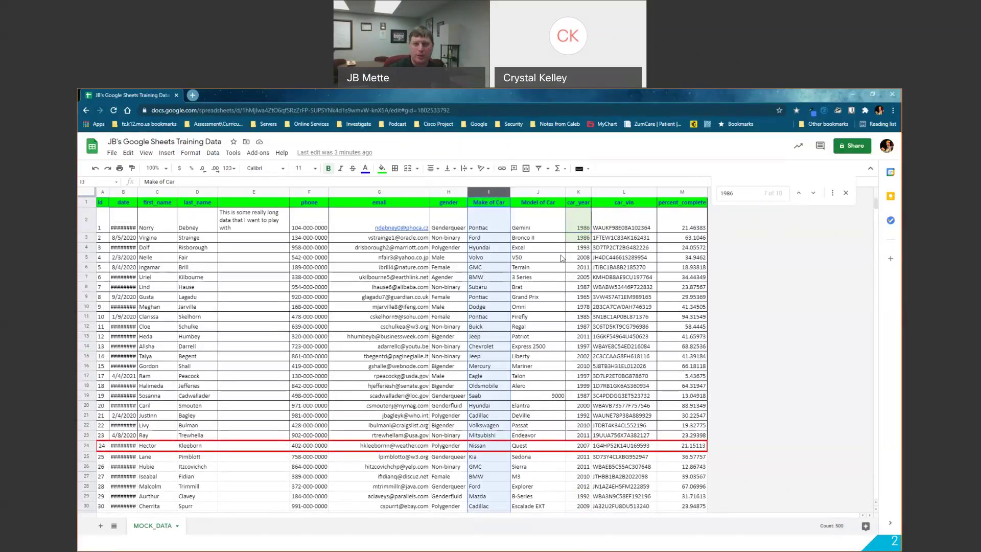
left_click(192, 193)
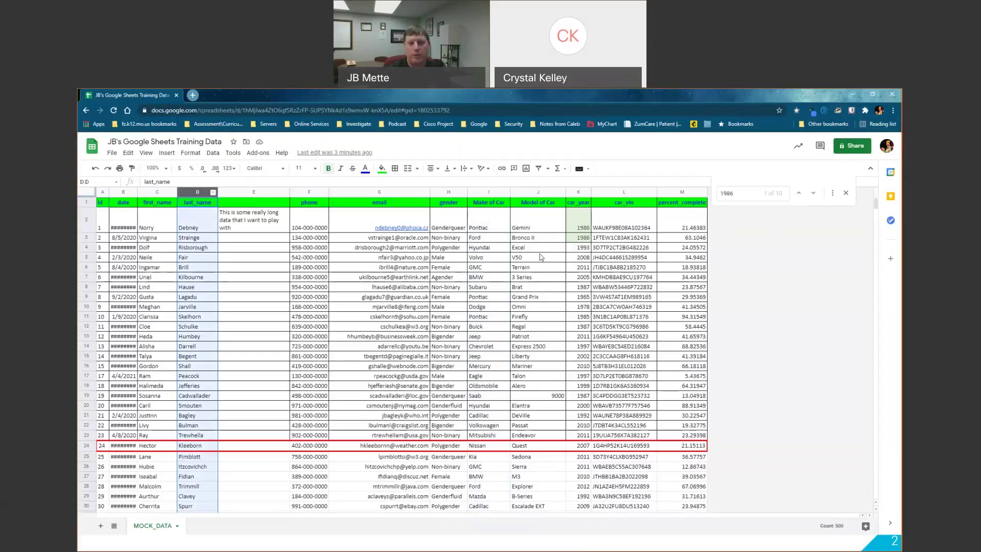
left_click(488, 193)
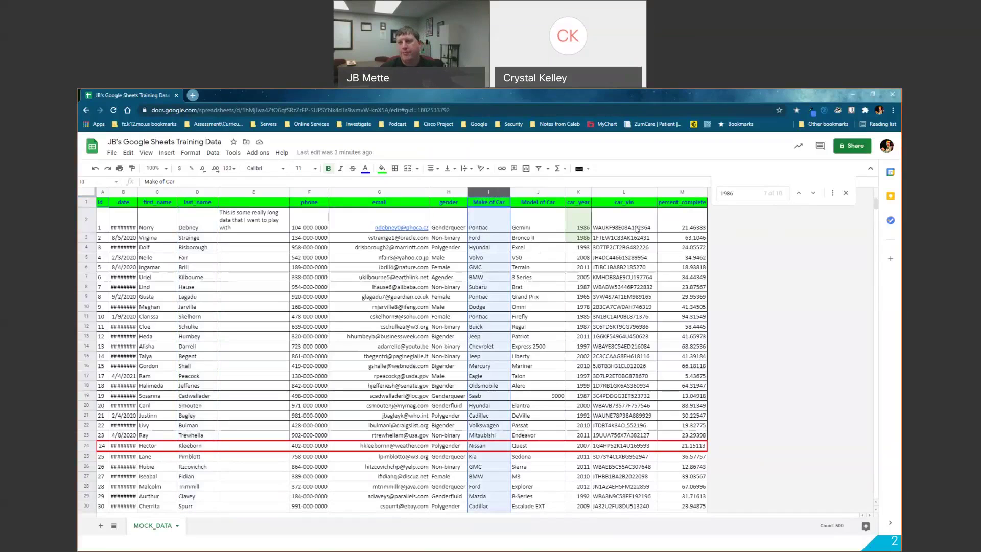
double_click(736, 193)
type("pontiac")
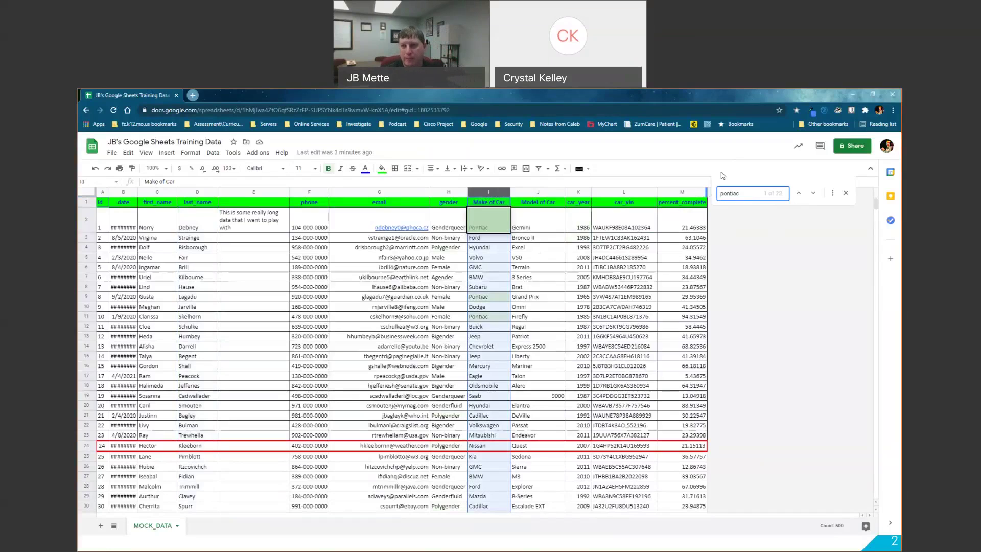
- Set up a find and replace that substitutes Really Old Car for pontiac
left_click(833, 195)
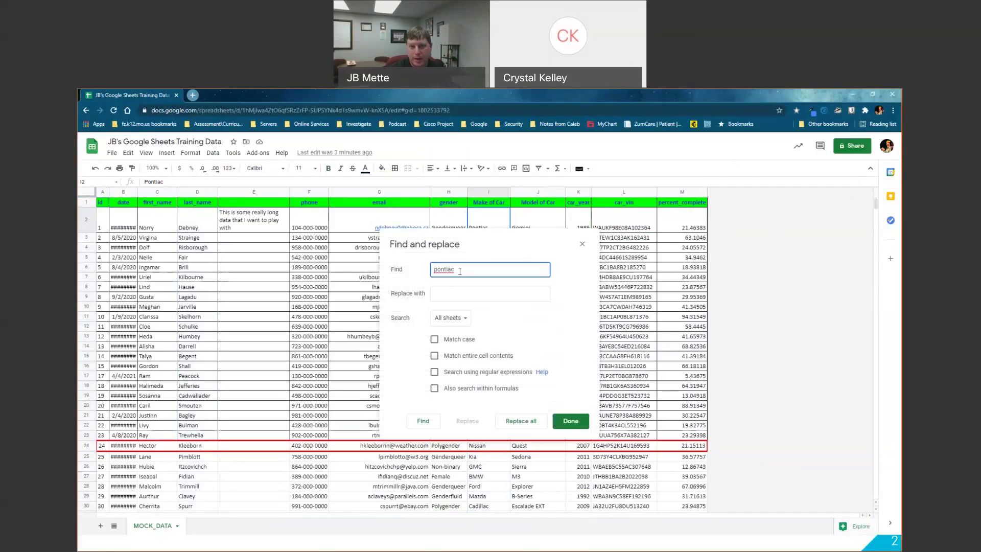
left_click(451, 296)
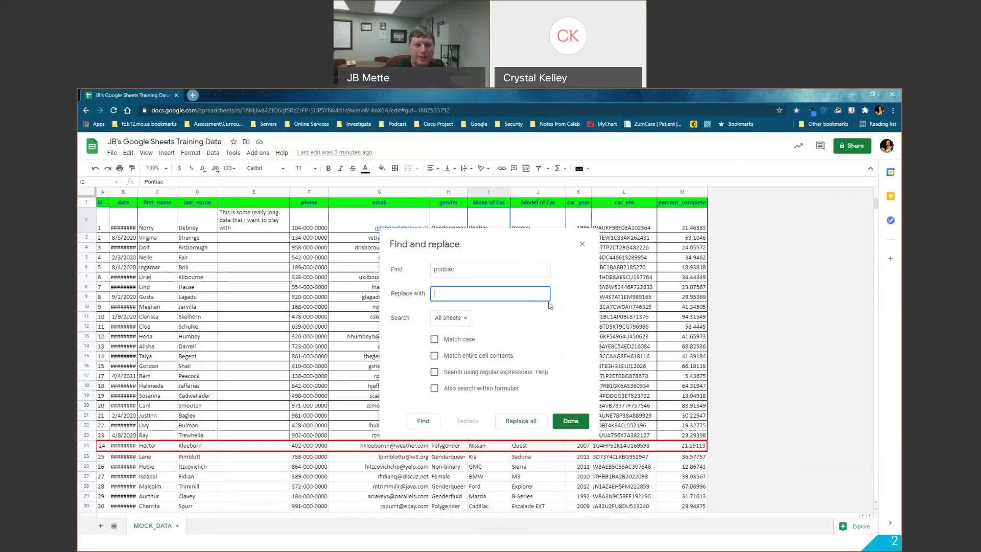
type("Really Old Car")
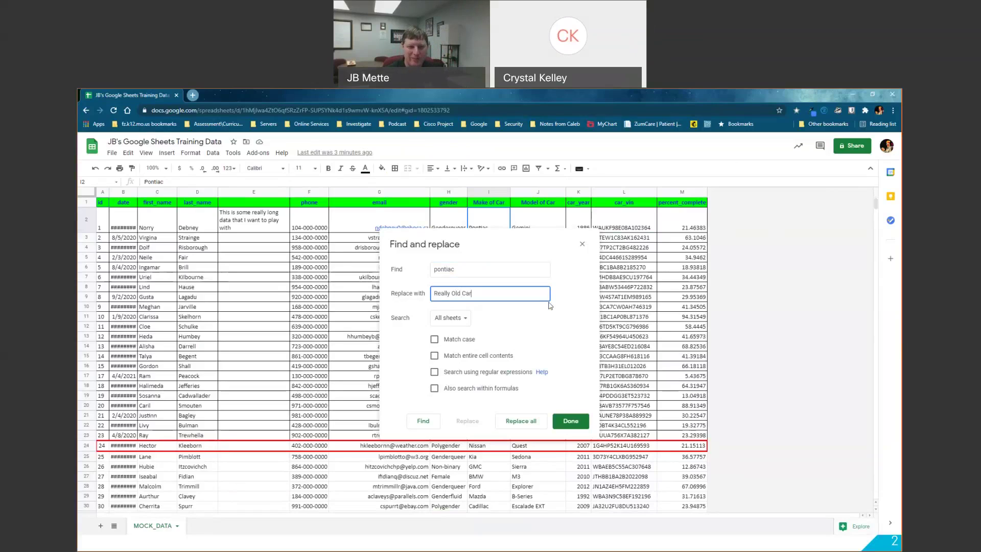
left_click(457, 318)
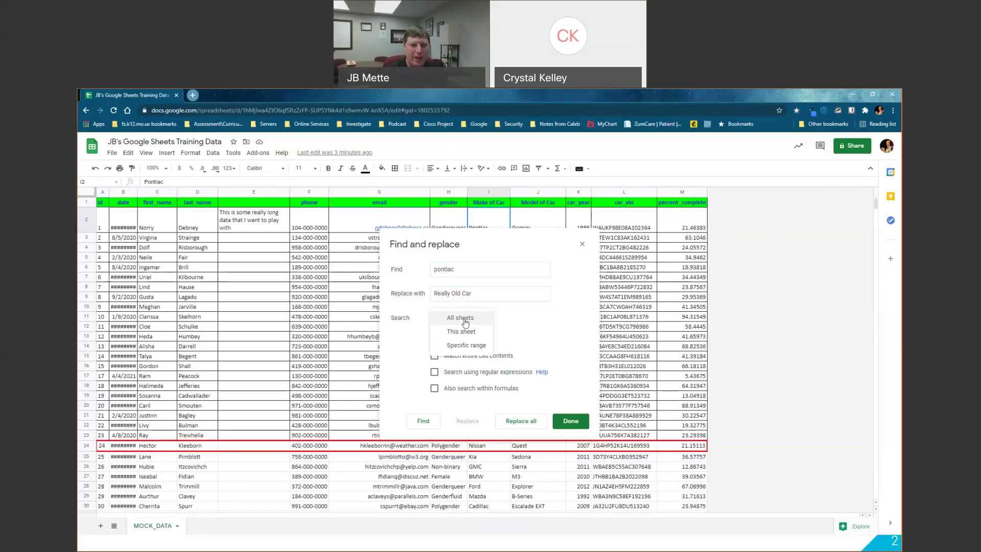
left_click(475, 349)
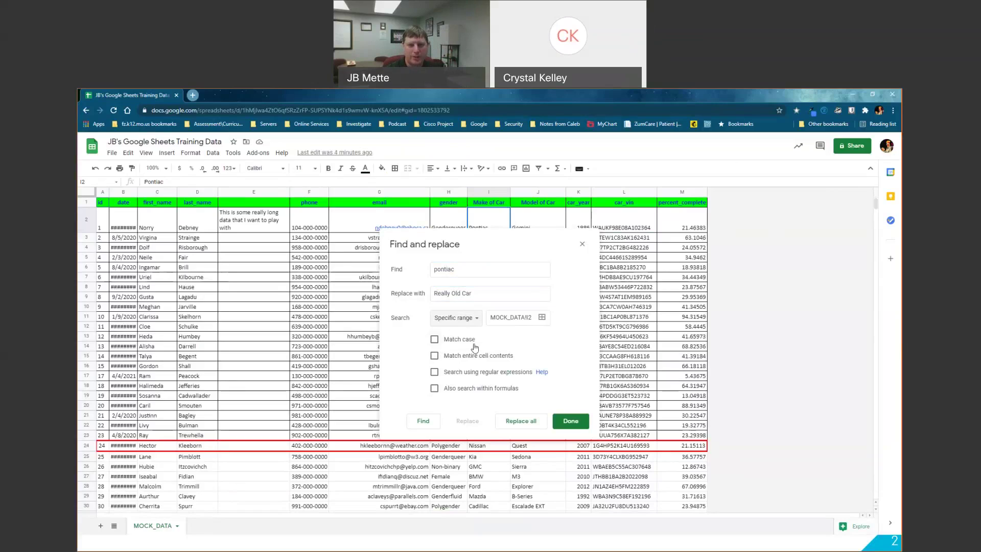
left_click(542, 317)
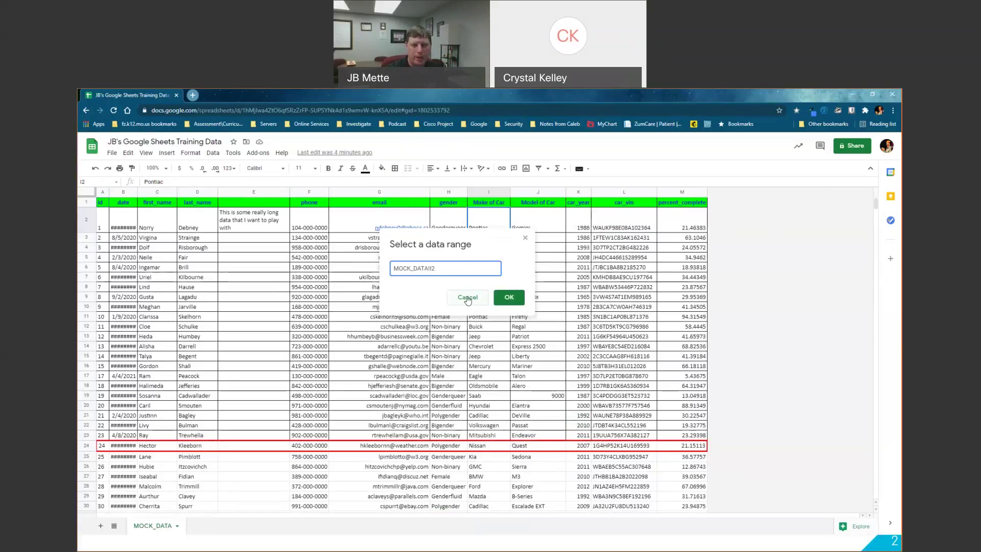
left_click(468, 297)
- Limit the search to this sheet, replace all pontiac matches with Really Old Car, and check the replaced cells in the Make of Car column
left_click(454, 318)
left_click(452, 302)
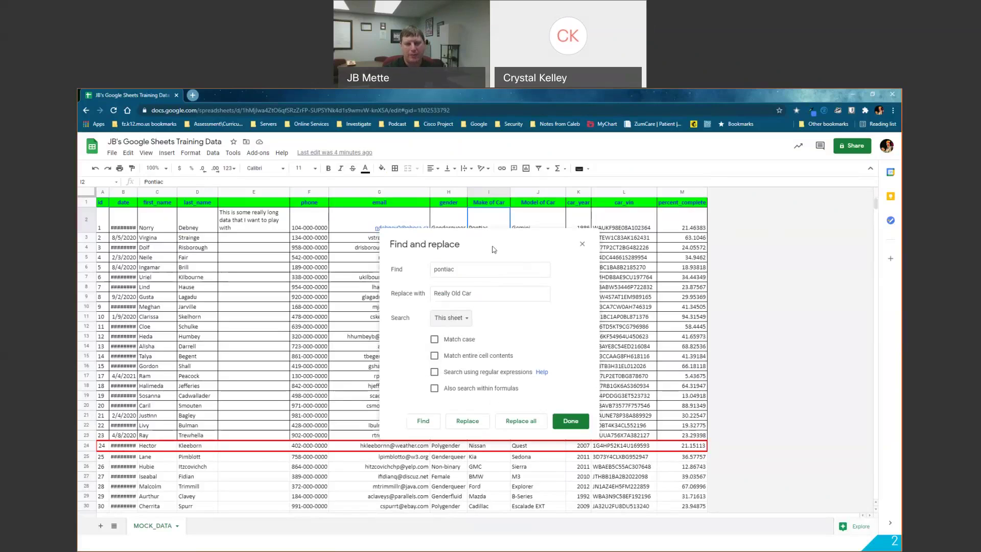
left_click_drag(495, 252, 494, 307)
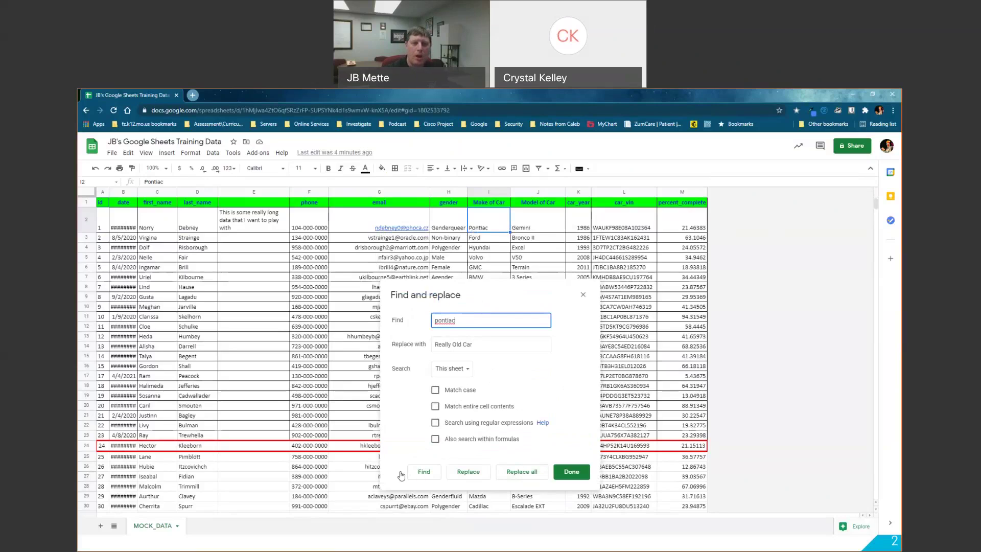
left_click(535, 475)
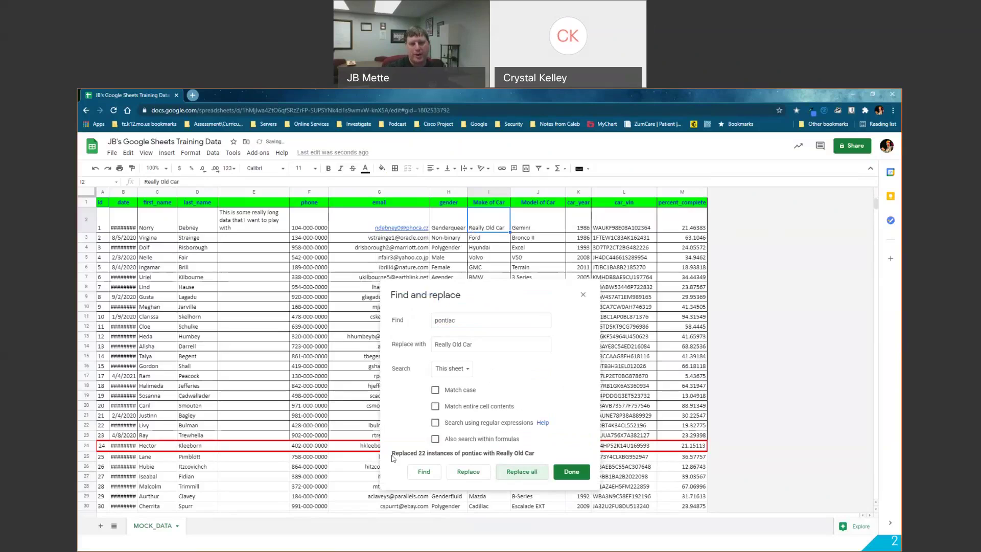
left_click_drag(393, 453, 439, 454)
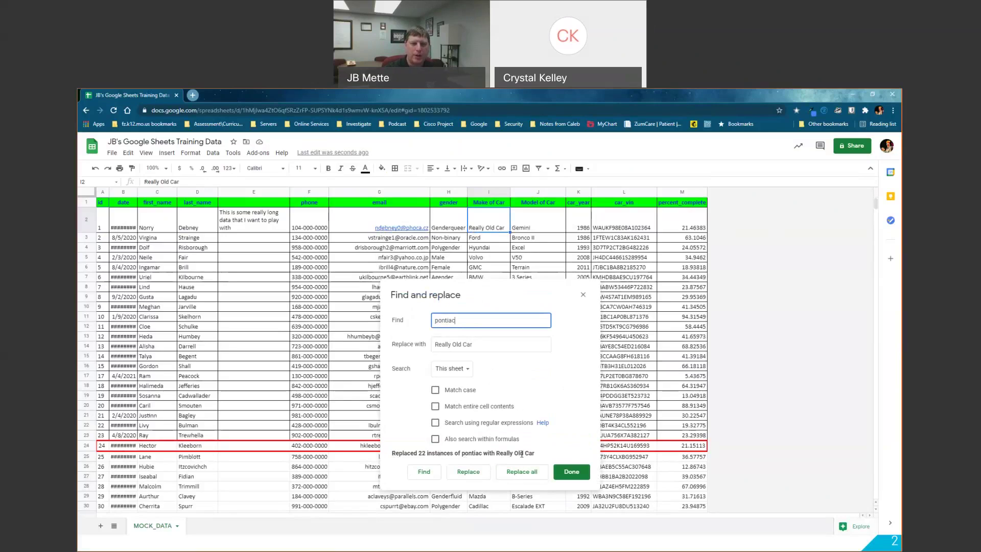
left_click(571, 472)
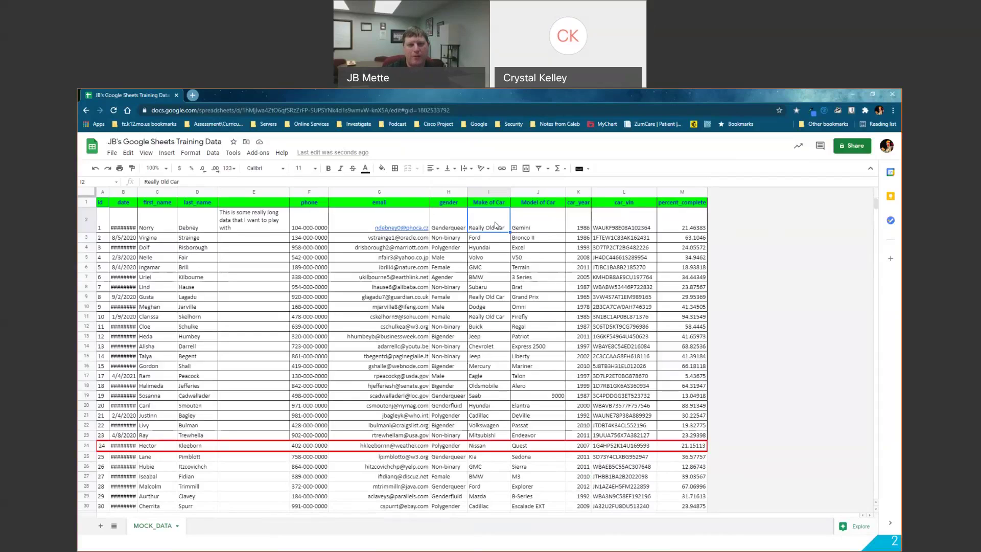
left_click(491, 299)
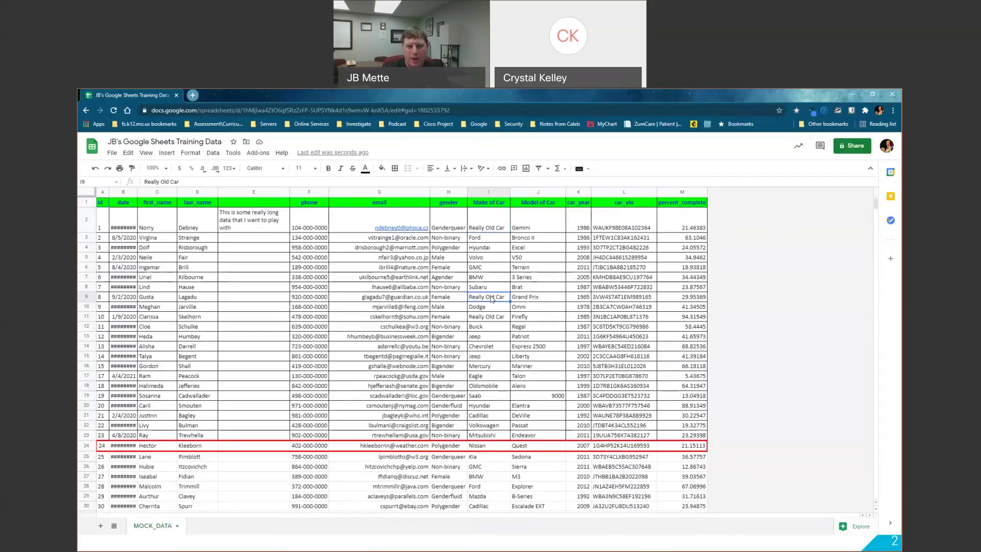
left_click(495, 320)
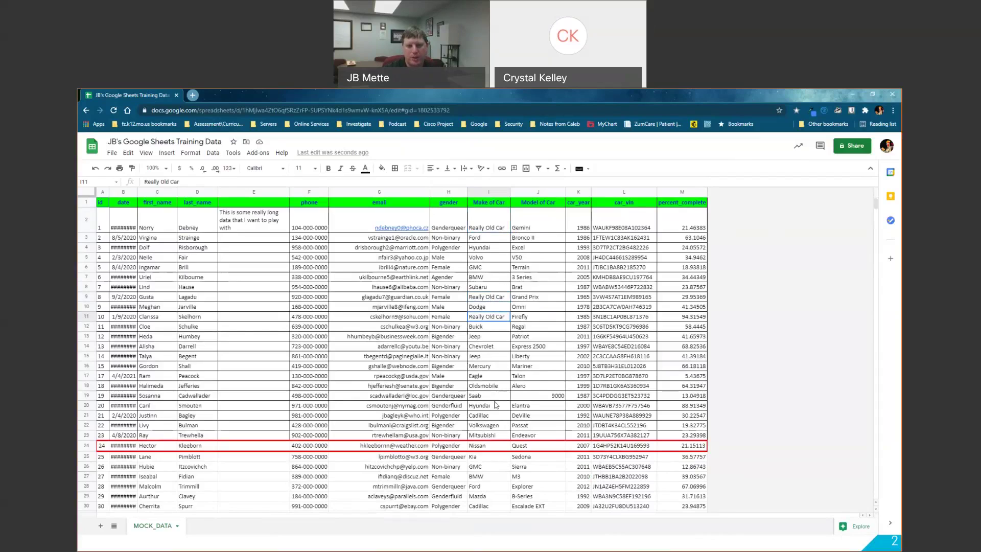
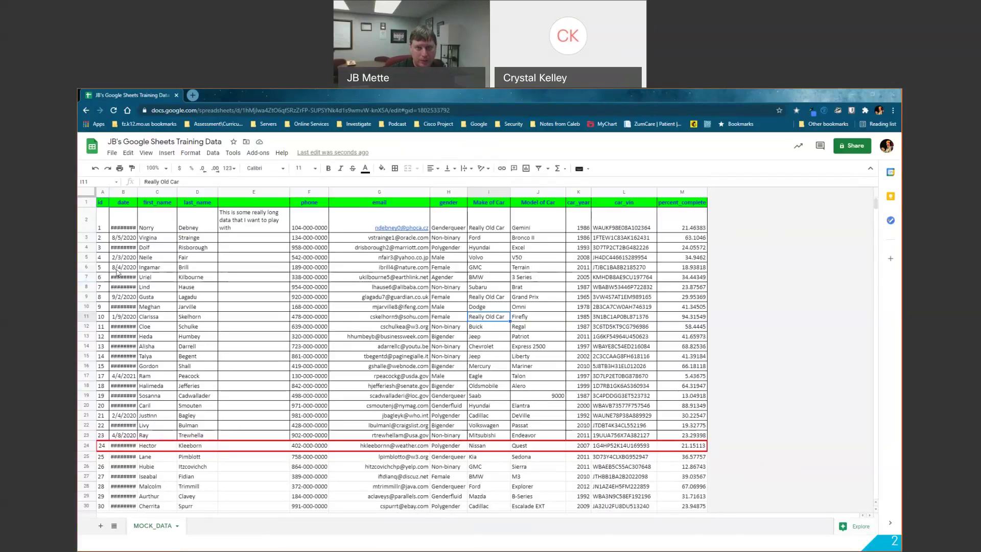
left_click_drag(87, 270, 79, 311)
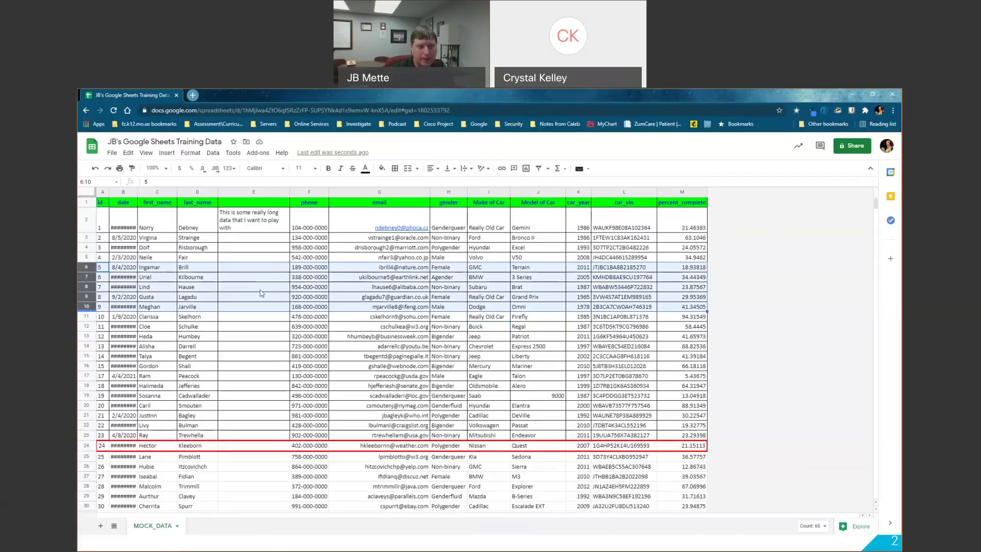
right_click(90, 267)
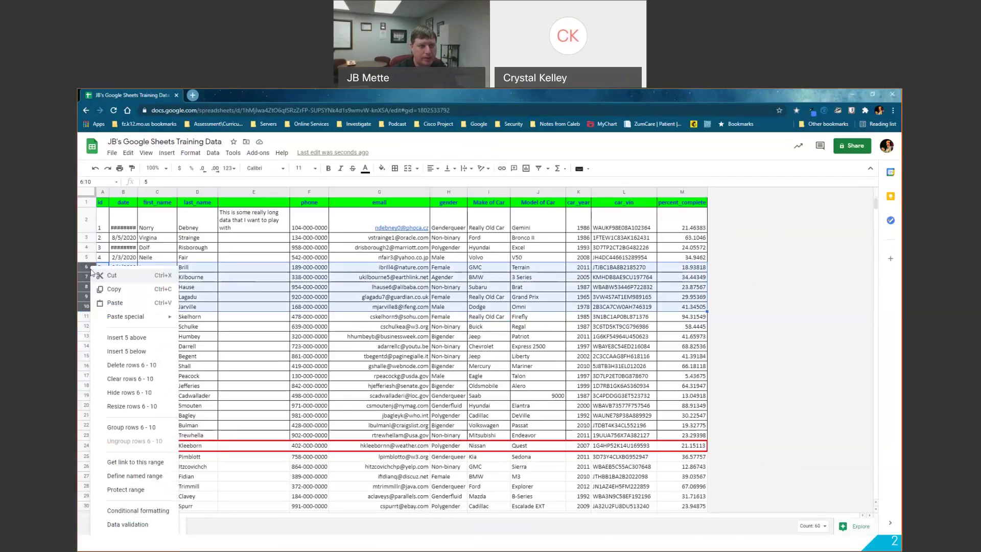
left_click(286, 270)
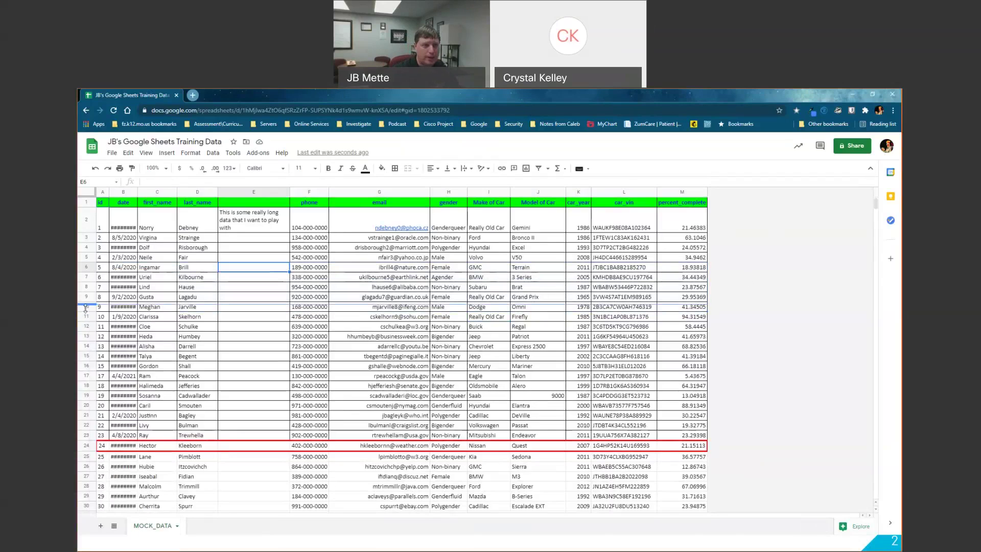
- Try to move rows 6 to 10 by cutting them and pasting them over the data starting at row 25, and undo the paste
left_click_drag(88, 284, 86, 267)
key("ctrl+z")
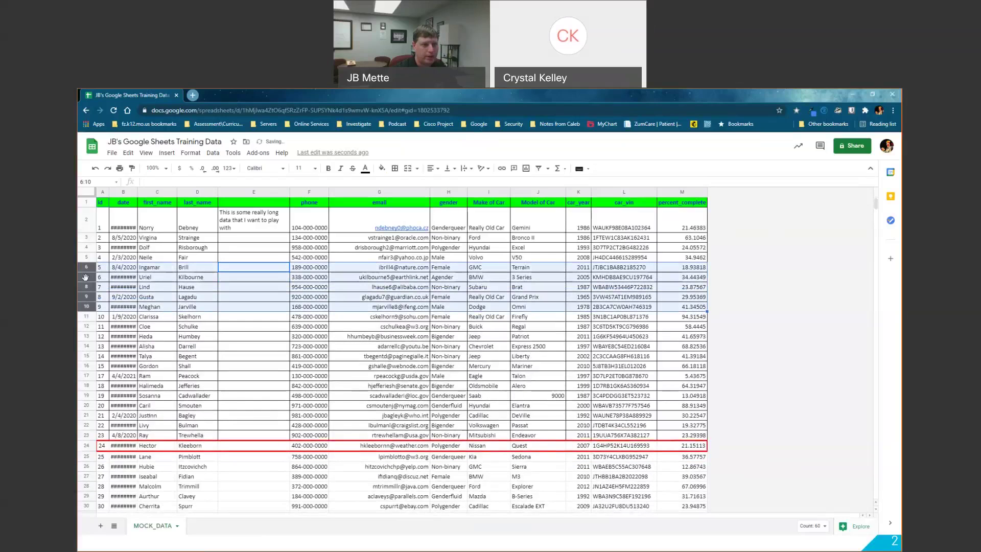
right_click(86, 269)
left_click(107, 276)
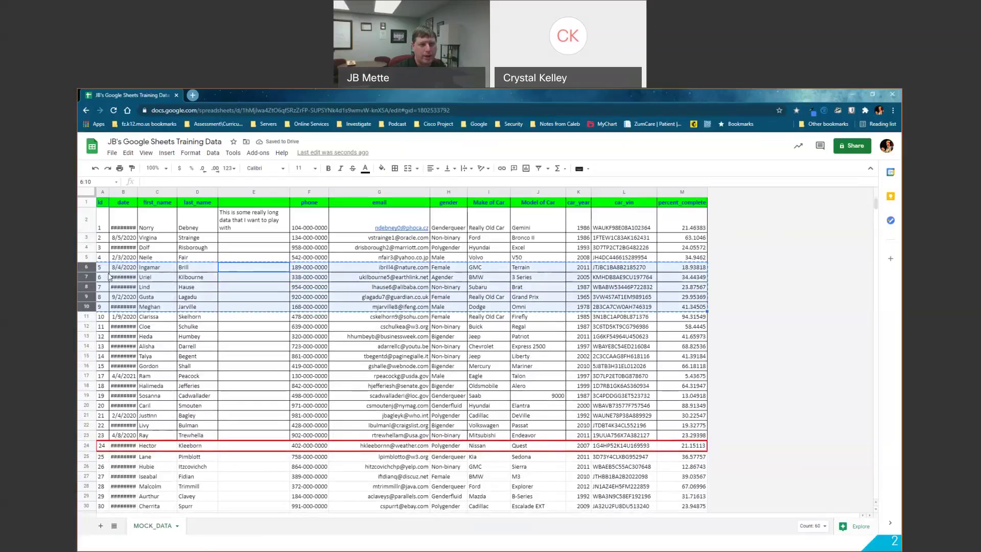
right_click(87, 457)
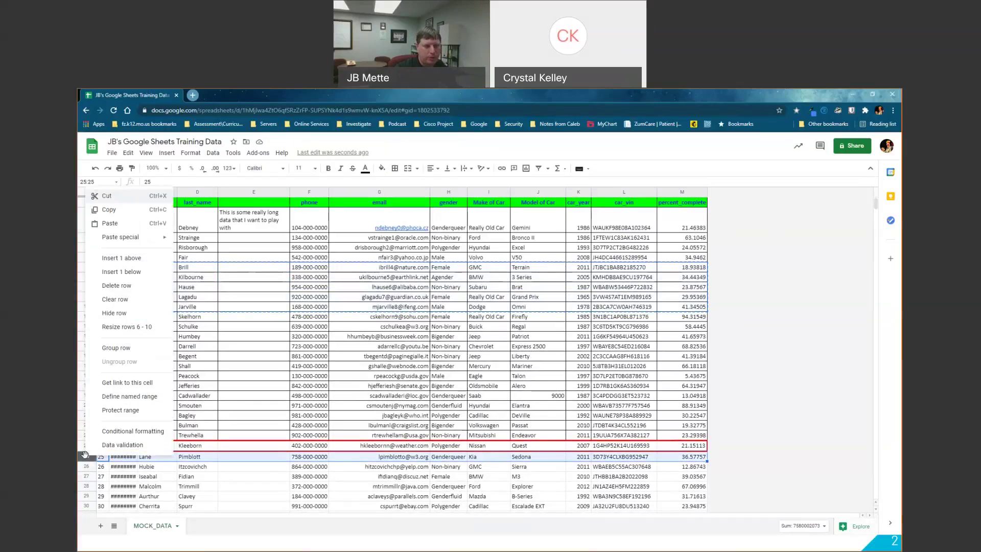
mouse_move(127, 239)
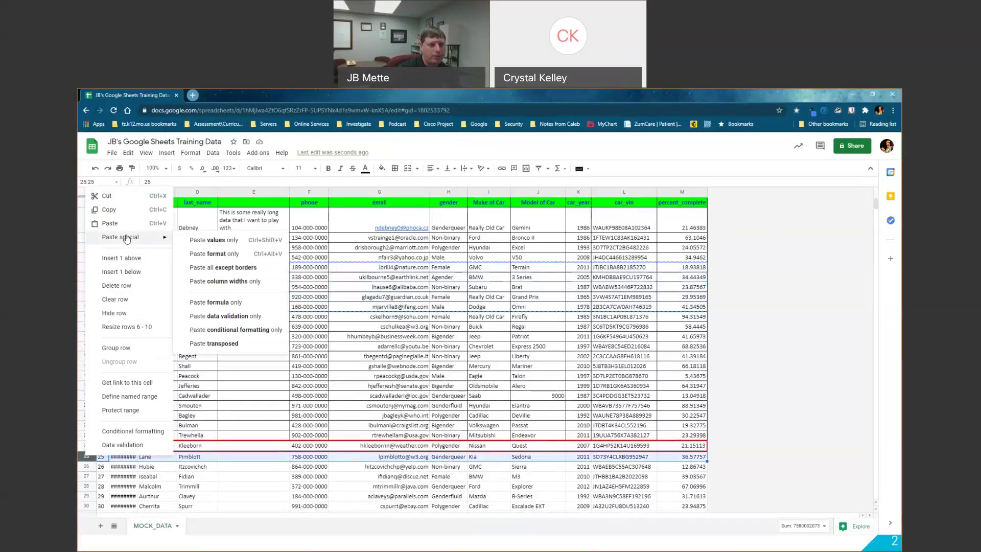
left_click(109, 223)
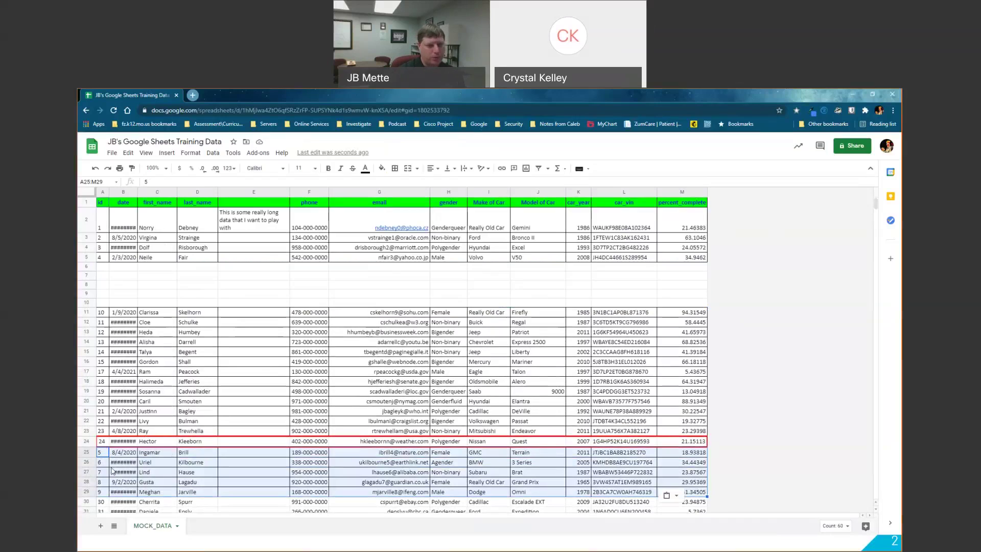
key("ctrl+z")
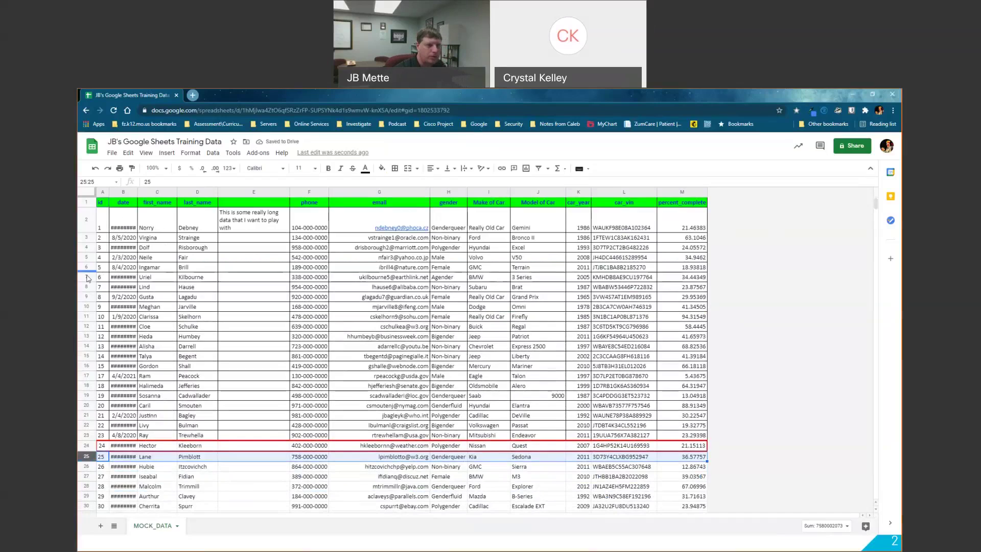
- Cut rows 7 to 11 of the mock data
left_click_drag(86, 277, 90, 317)
right_click(90, 317)
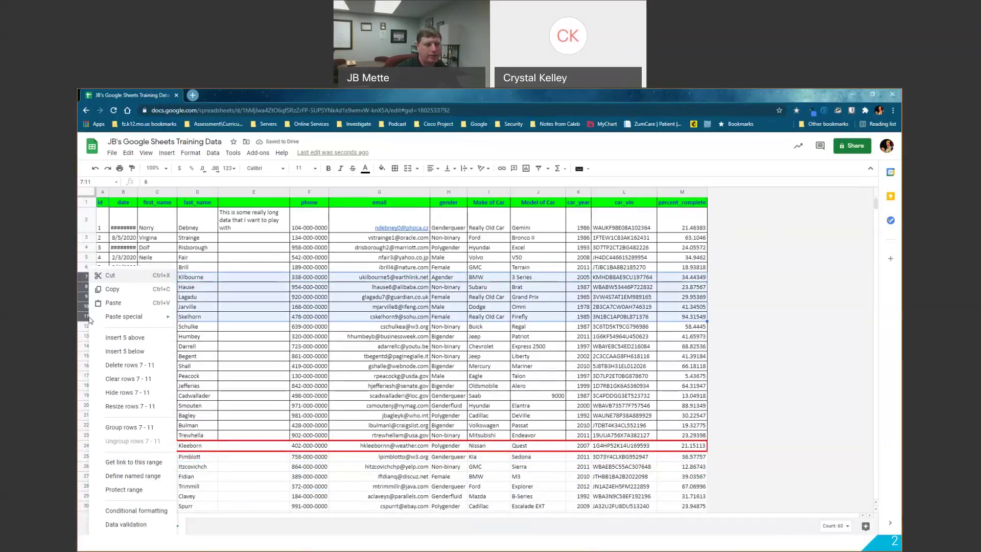
left_click(129, 279)
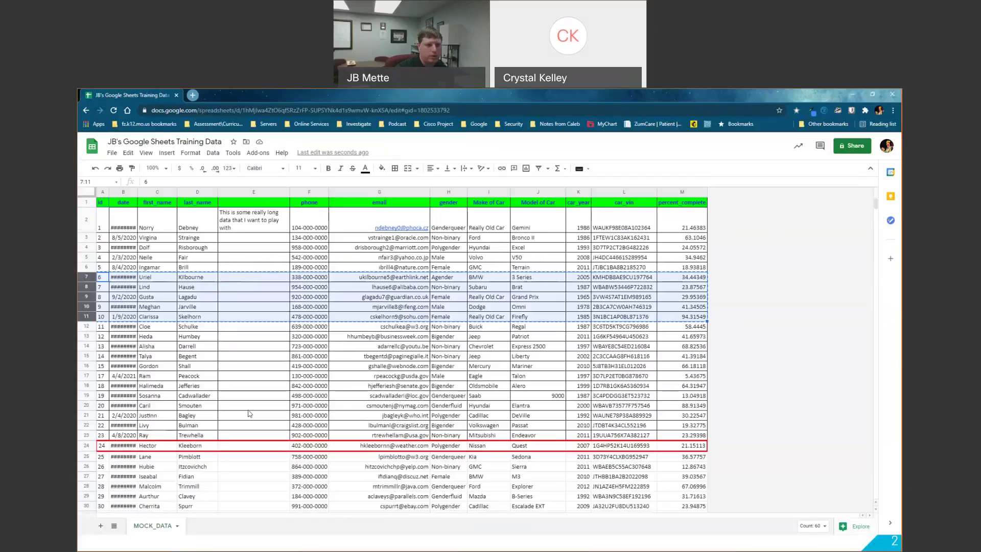
left_click(87, 447)
left_click(86, 456)
left_click_drag(86, 456, 88, 502)
left_click(87, 505, "shift")
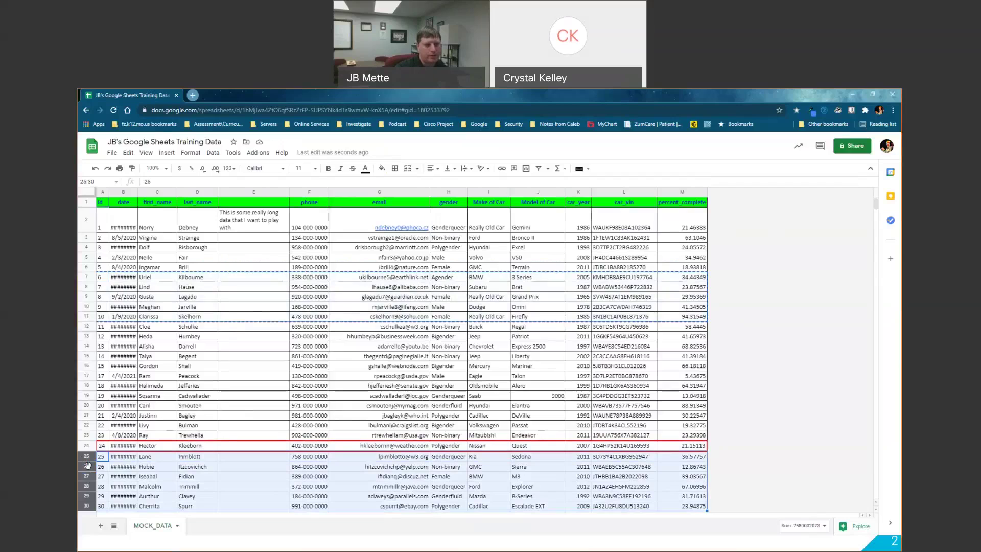
right_click(86, 461)
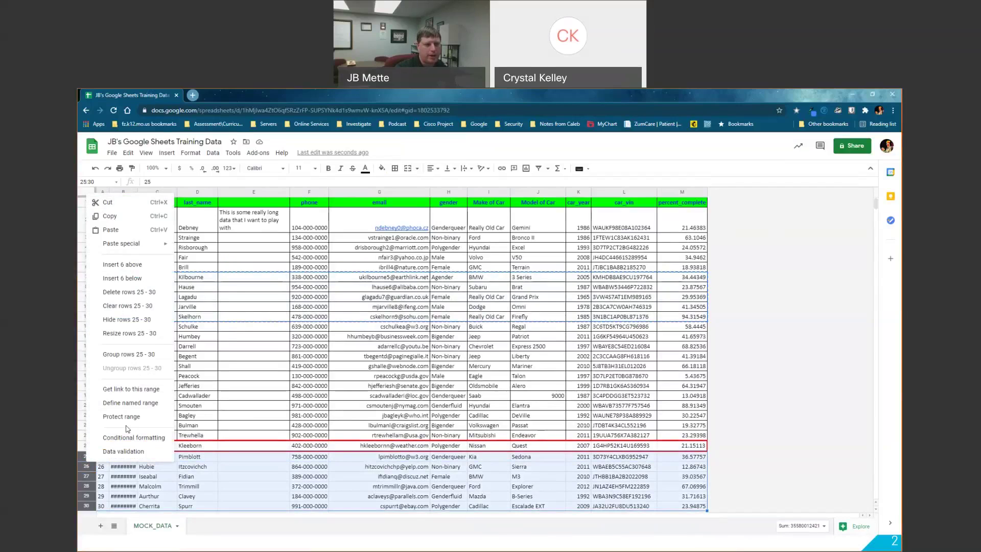
key("Escape")
left_click(102, 470)
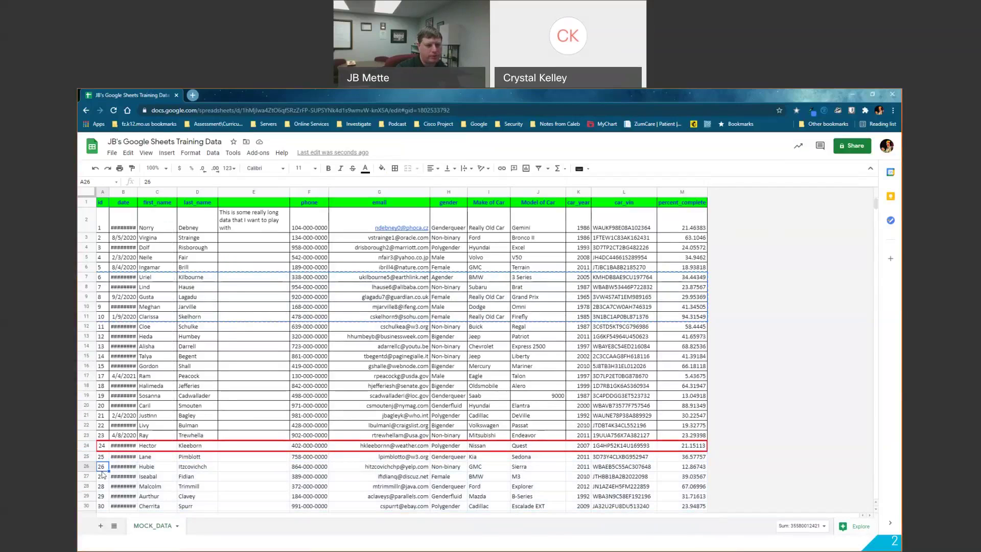
- Insert five blank rows above row 25 and paste the cut rows into them starting at A25
left_click(89, 458)
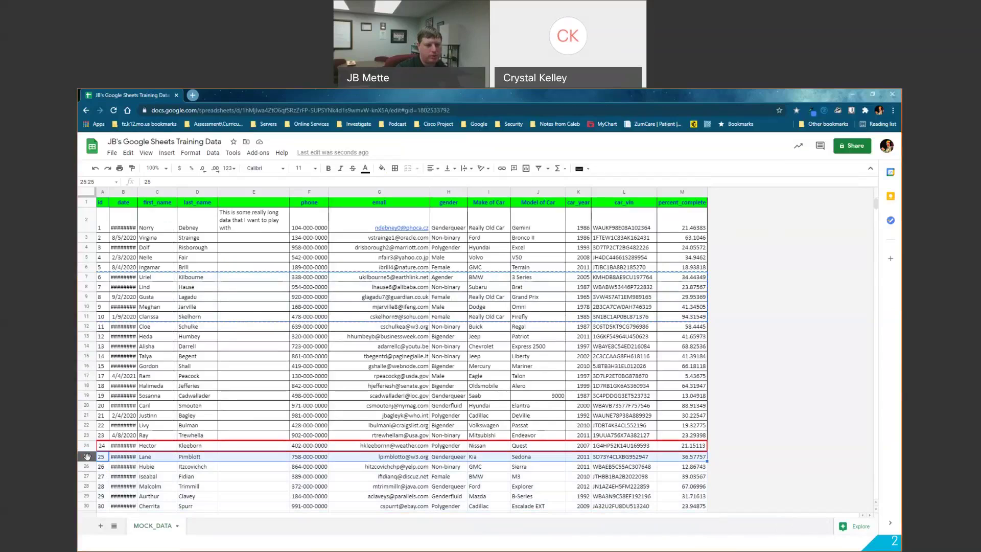
left_click(90, 496, "shift")
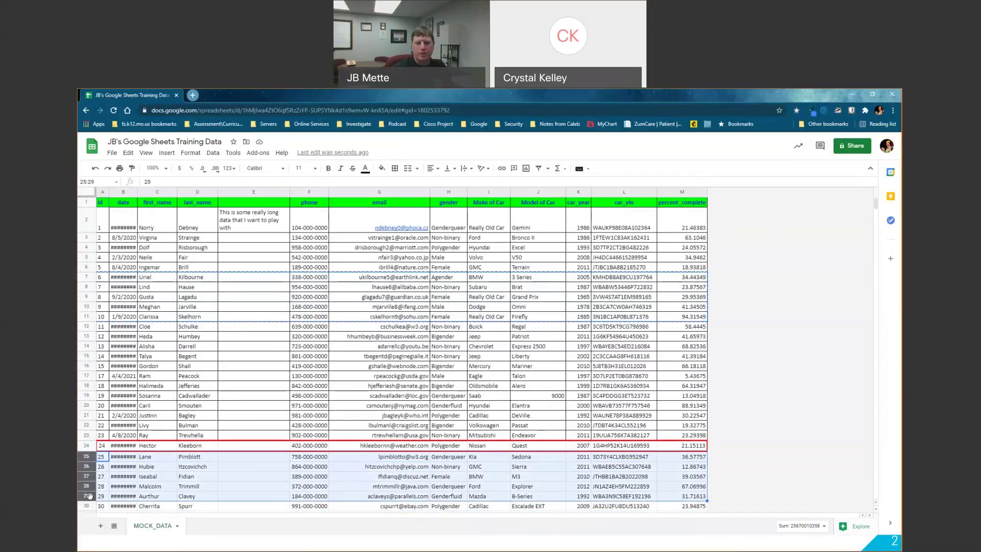
right_click(87, 456)
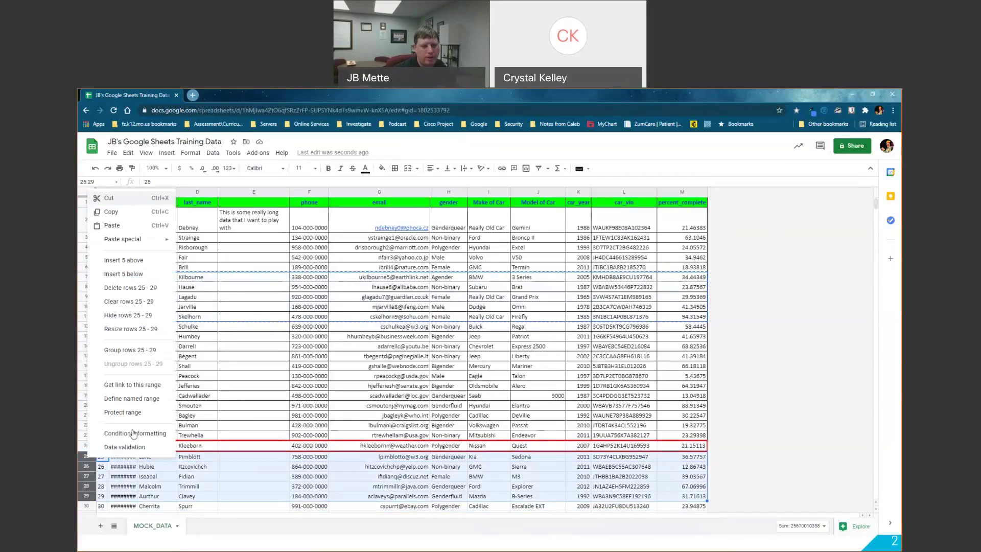
left_click(139, 261)
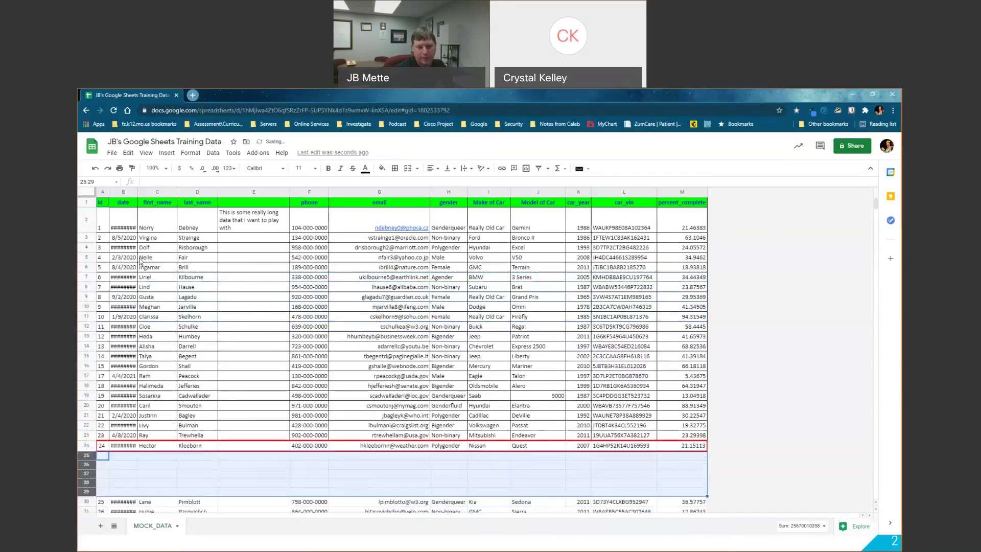
left_click(104, 455)
key("ctrl+v")
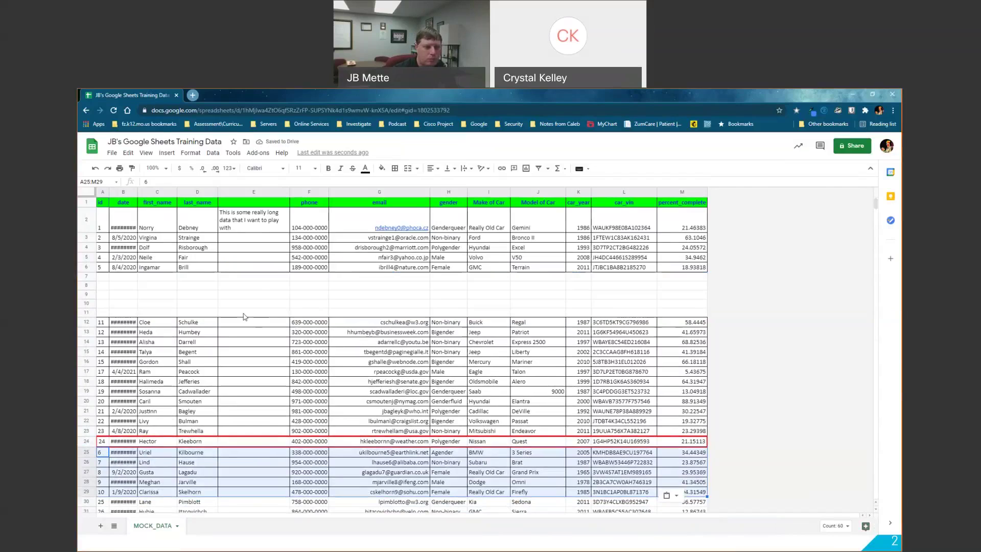
- Delete the empty rows 7 to 11 left behind by the moved data and select the moved block's first cell
left_click(88, 277)
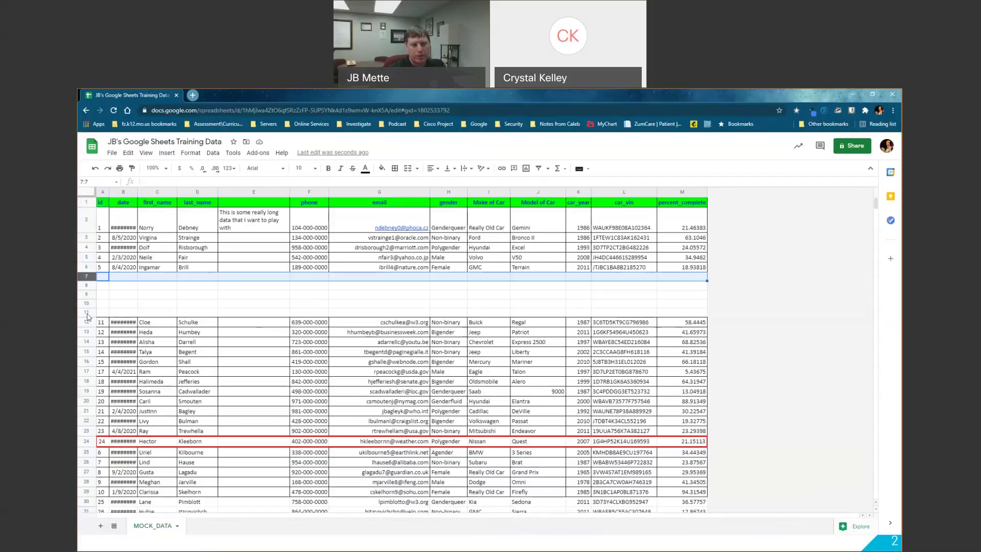
left_click(87, 313, "shift")
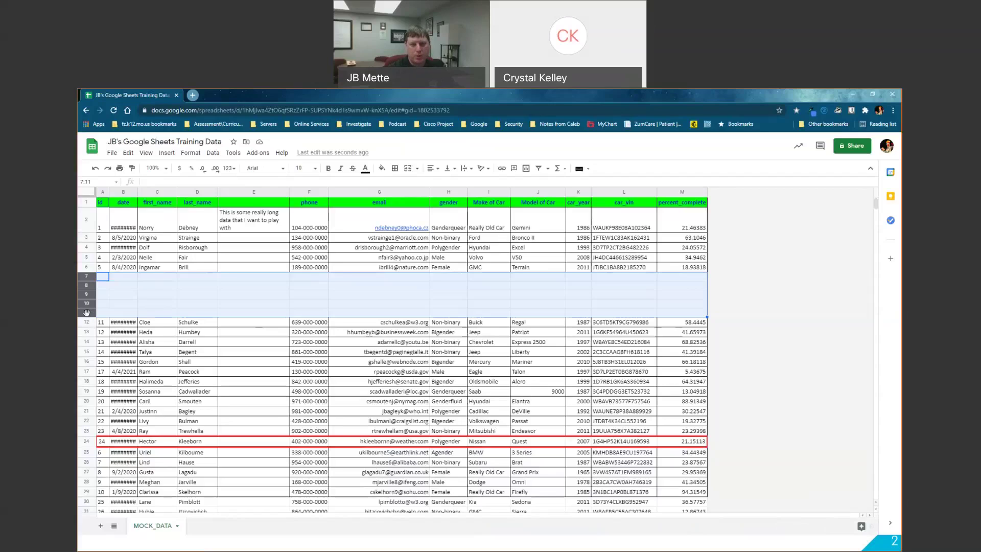
right_click(87, 282)
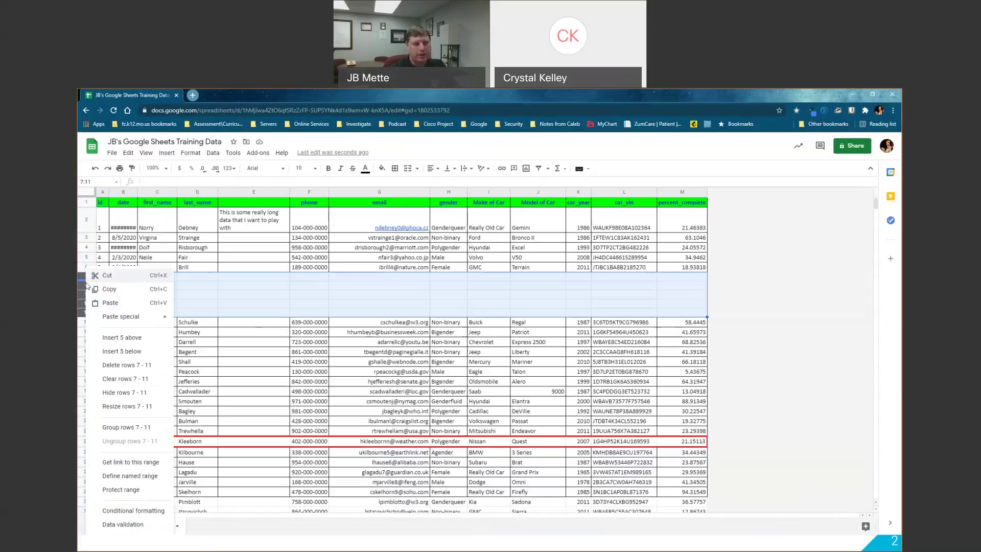
left_click(147, 366)
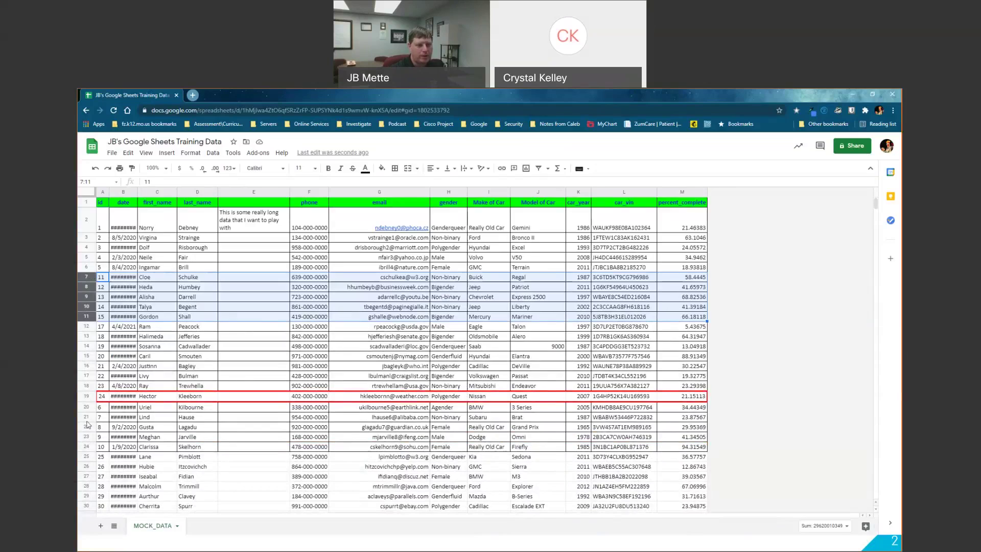
left_click(102, 407)
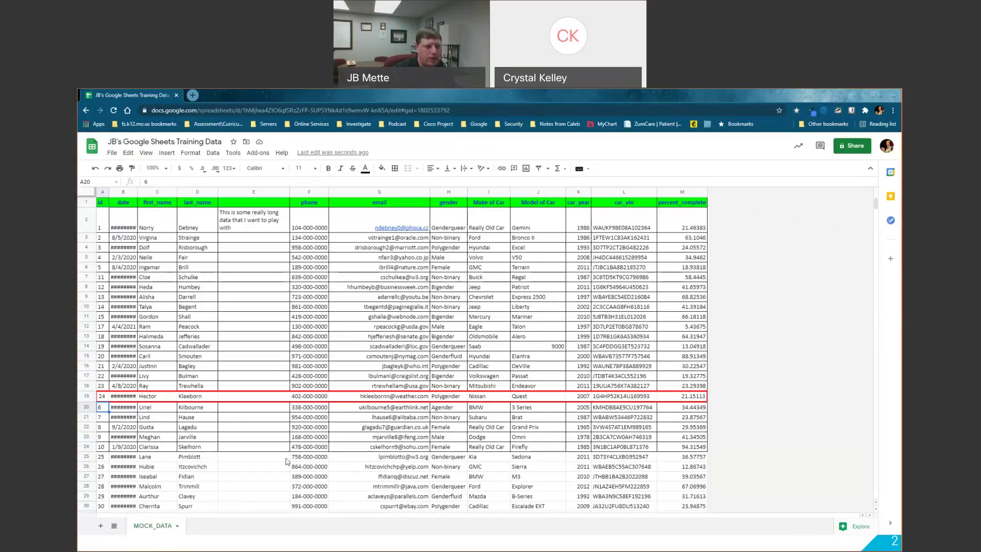
- Set the text wrapping of the long text in cell E2 to overflow and switch it back to wrap
left_click(268, 225)
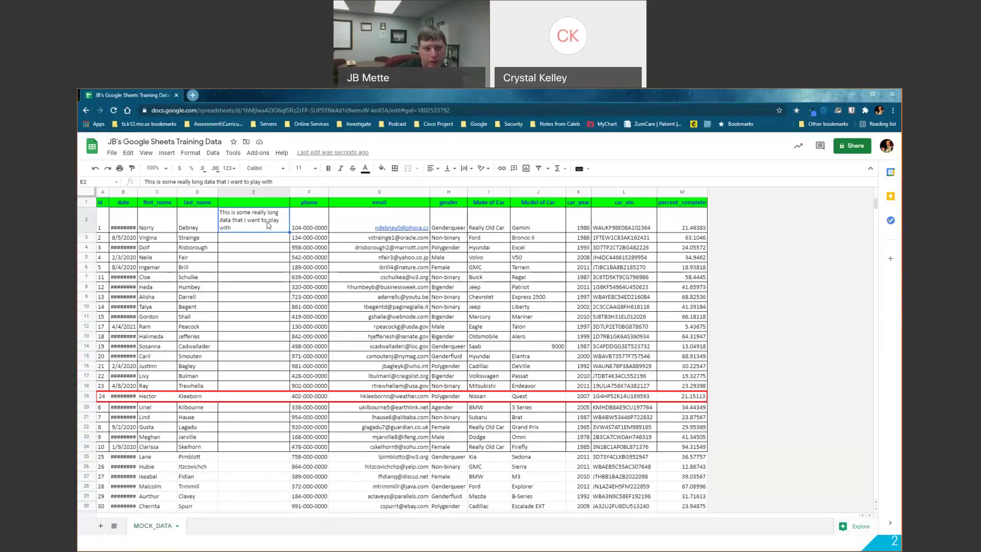
left_click(262, 192)
left_click(271, 225)
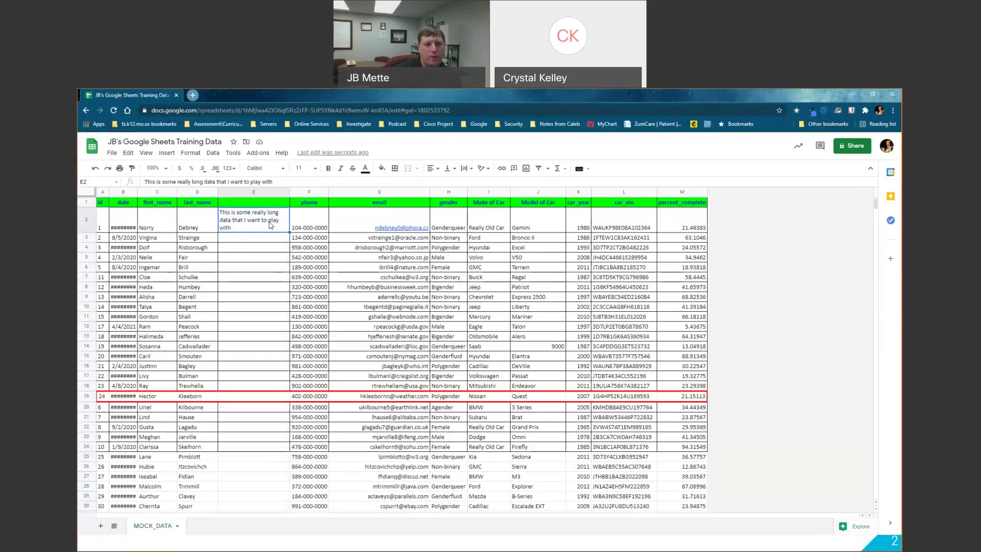
left_click(472, 170)
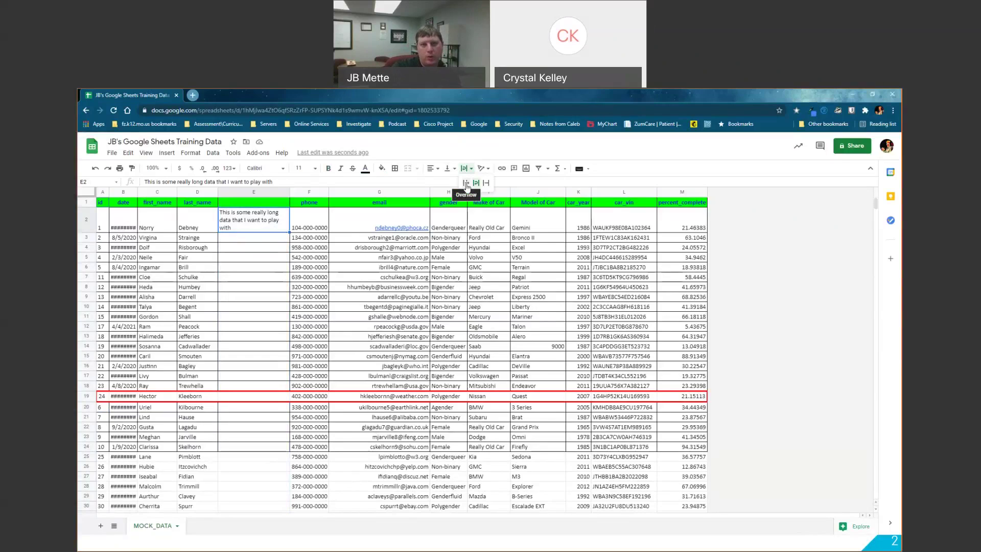
left_click(466, 184)
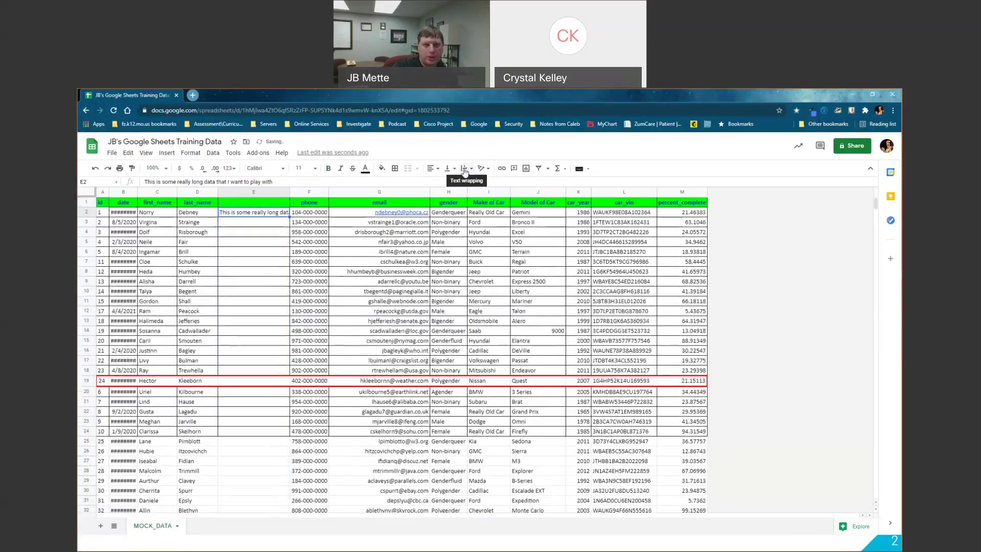
left_click(465, 171)
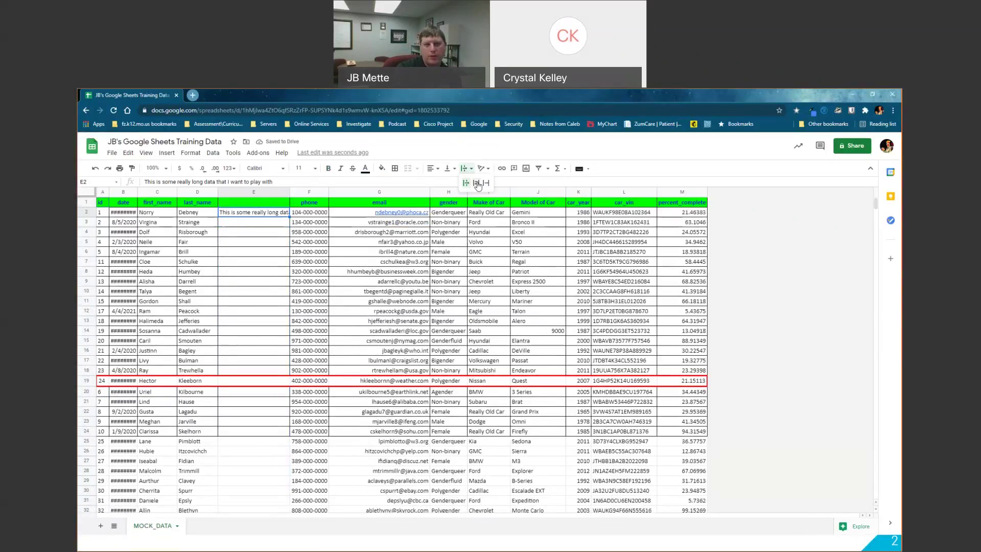
left_click(478, 185)
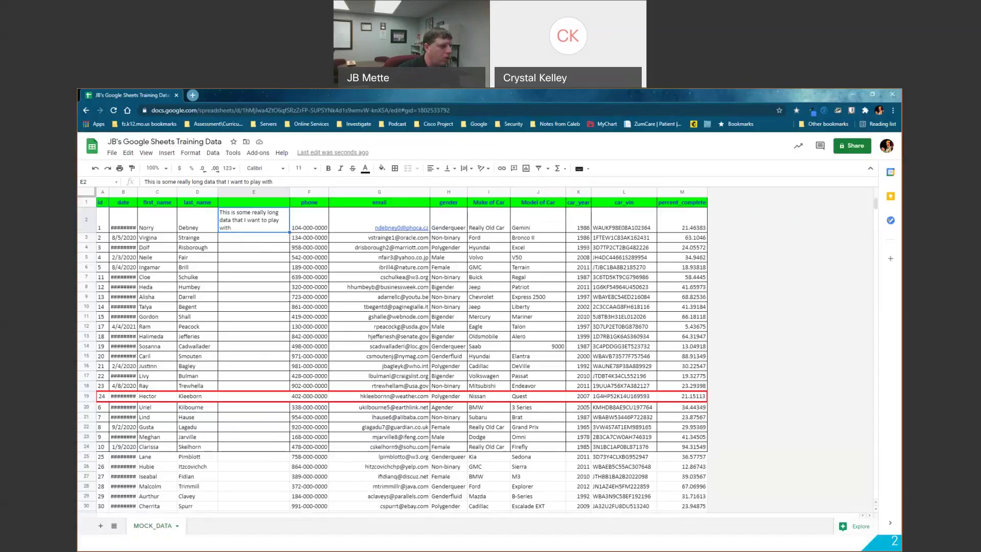
- Look through the mock data well below the header row and return to the top, checking whether the column headings stay in view
left_click(260, 203)
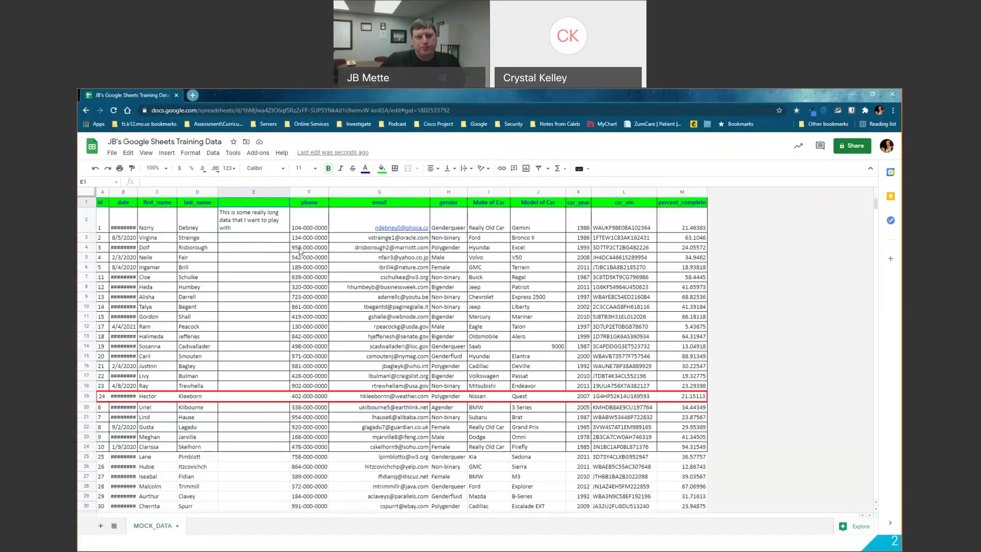
scroll(390, 354, "down", 15)
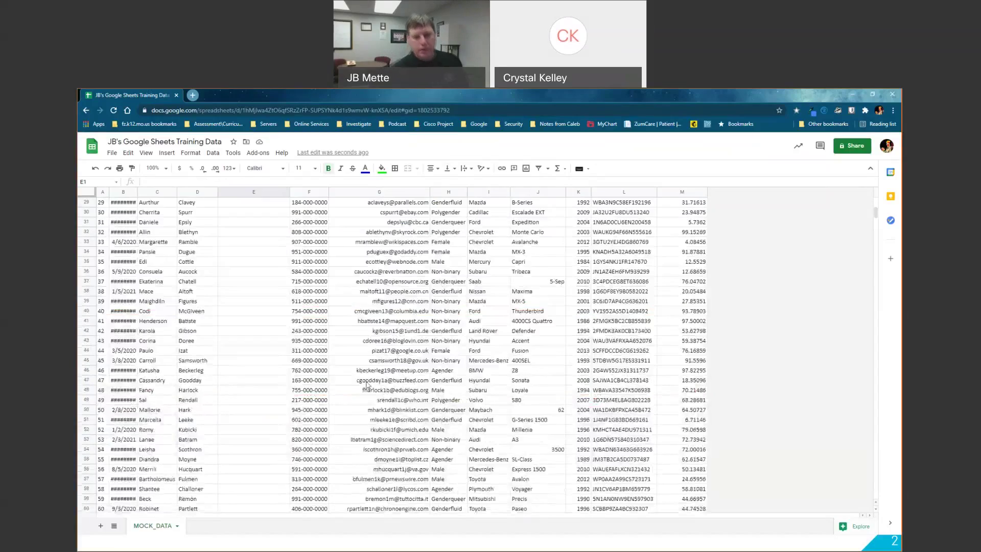
scroll(370, 382, "down", 8)
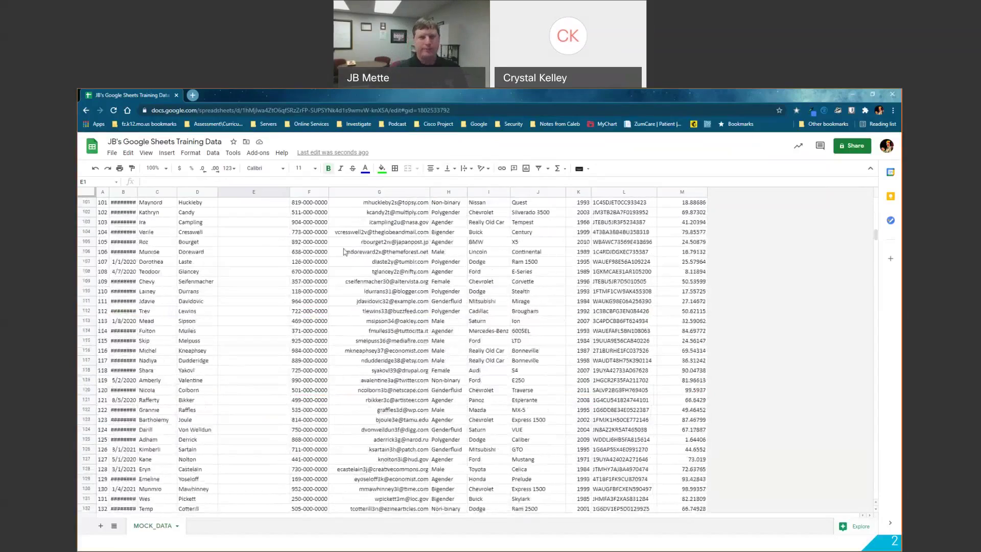
scroll(593, 381, "down", 11)
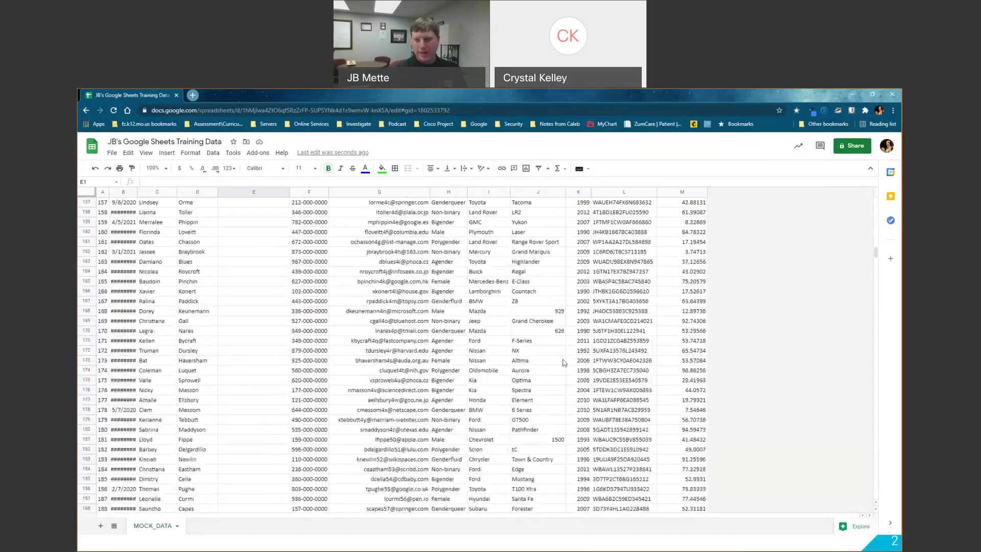
scroll(566, 366, "down", 3)
scroll(566, 366, "up", 15)
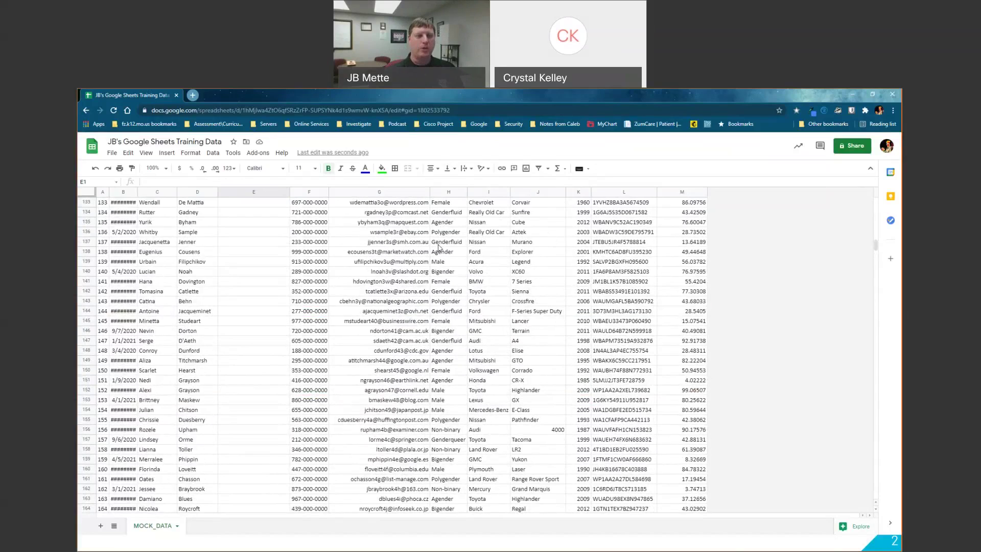
scroll(617, 278, "up", 3)
scroll(617, 279, "up", 8)
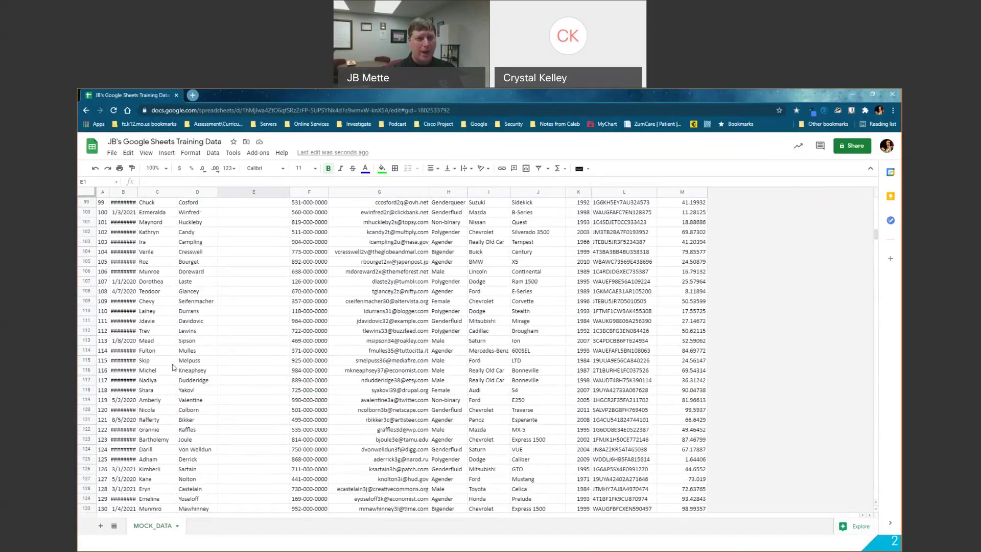
scroll(230, 388, "down", 7)
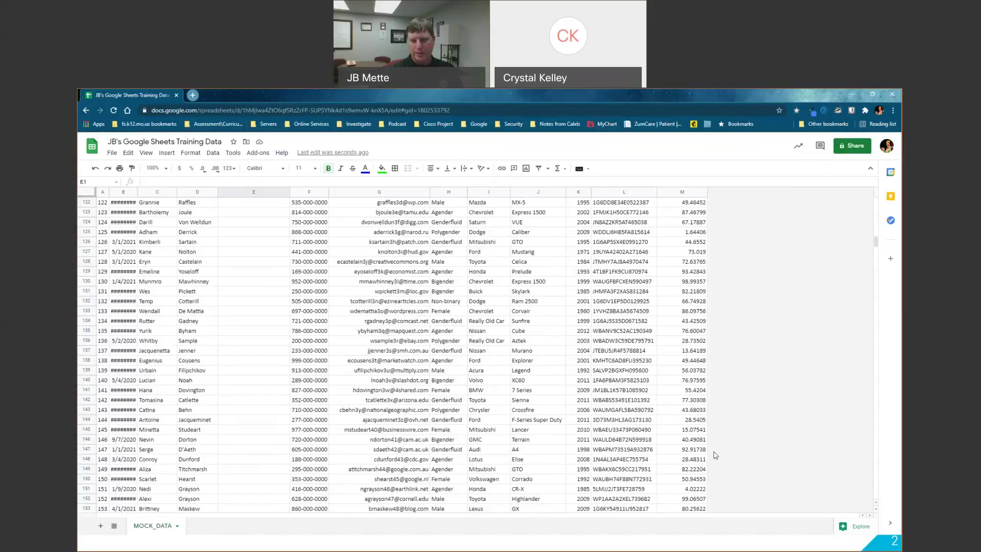
scroll(649, 403, "up", 3)
scroll(649, 403, "up", 20)
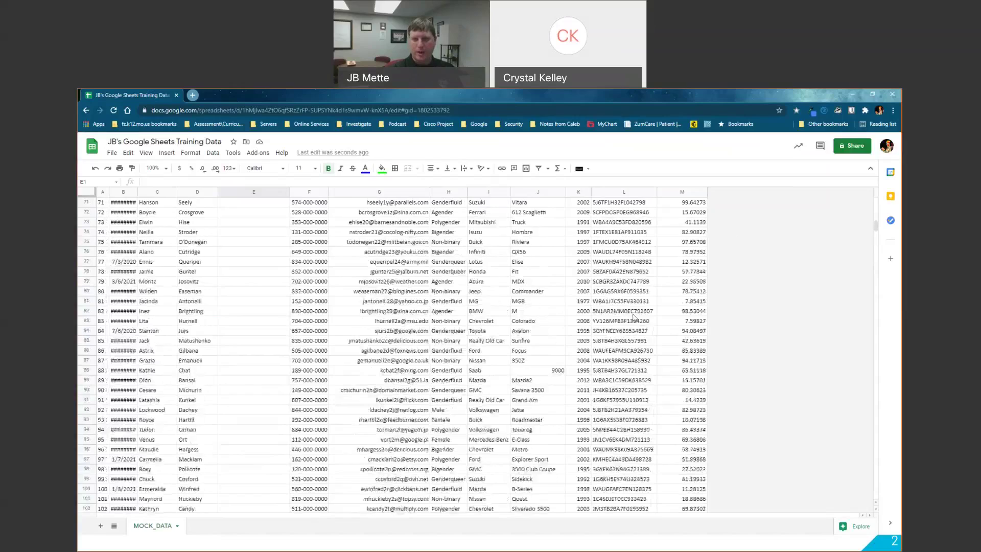
scroll(632, 315, "up", 5)
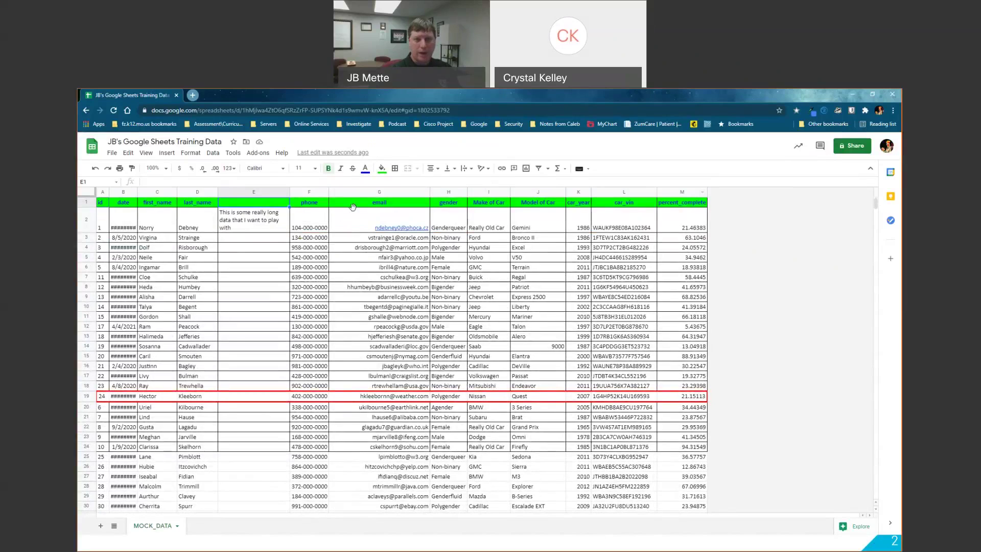
scroll(533, 388, "down", 4)
scroll(532, 388, "up", 4)
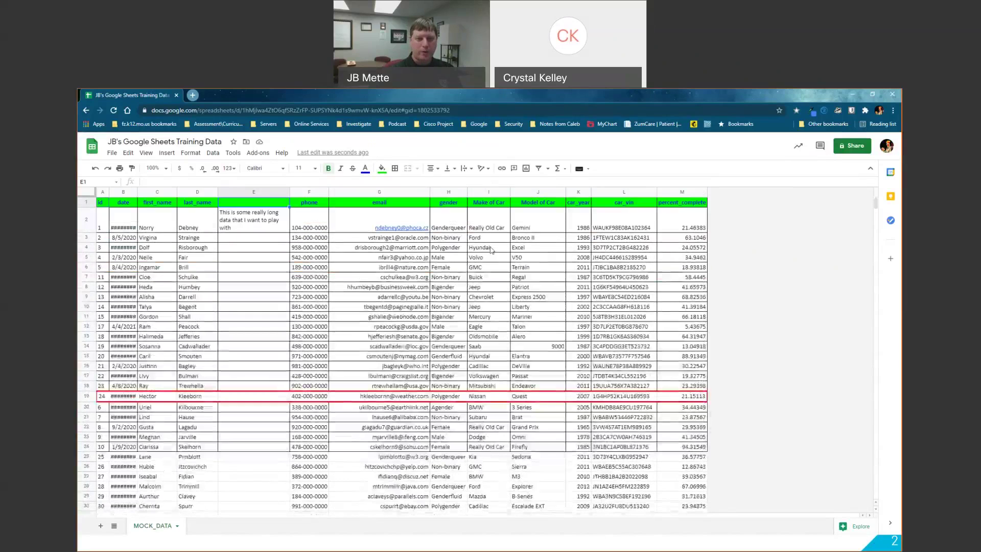
- Freeze the header row, look through the data beneath it, and unfreeze the row again
mouse_move(374, 228)
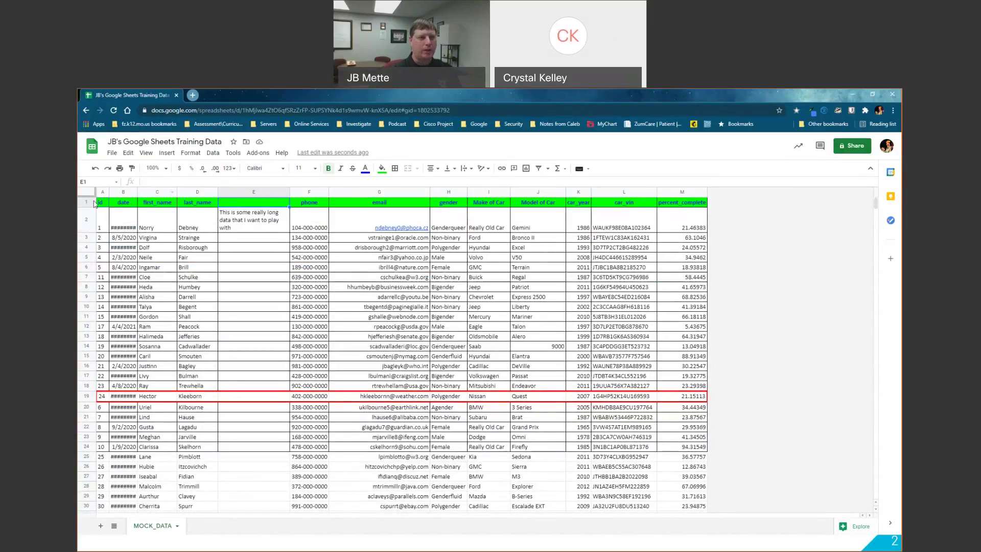
left_click(147, 154)
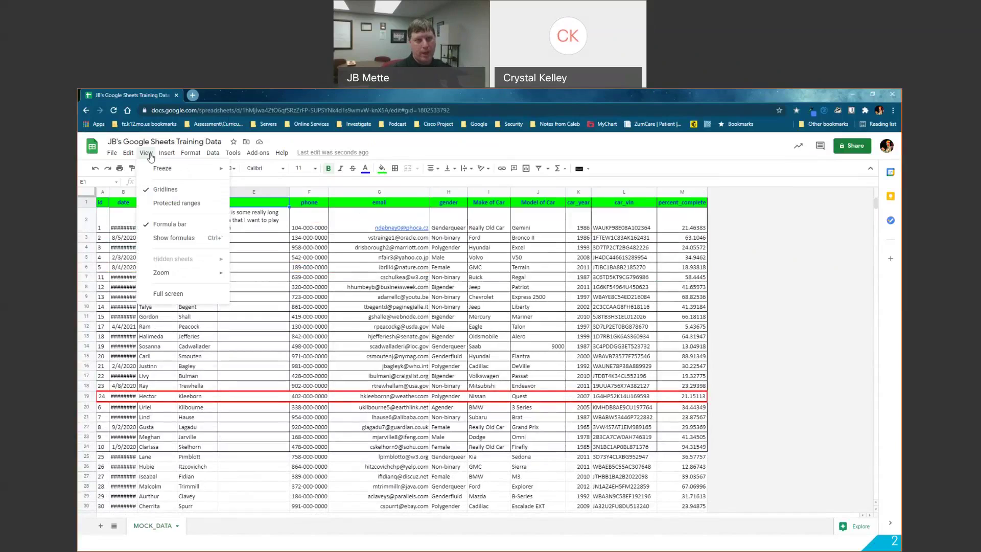
mouse_move(163, 173)
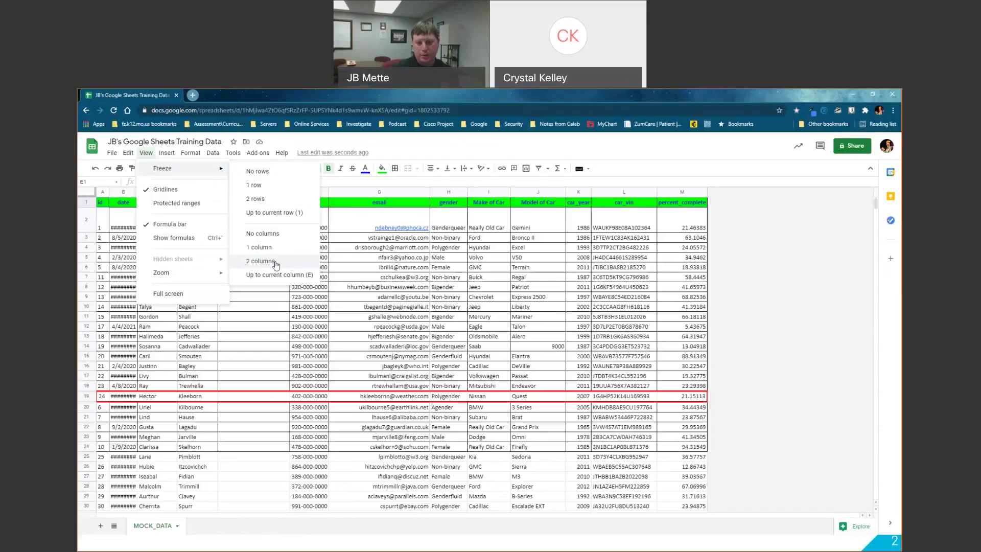
left_click(270, 187)
scroll(380, 221, "down", 10)
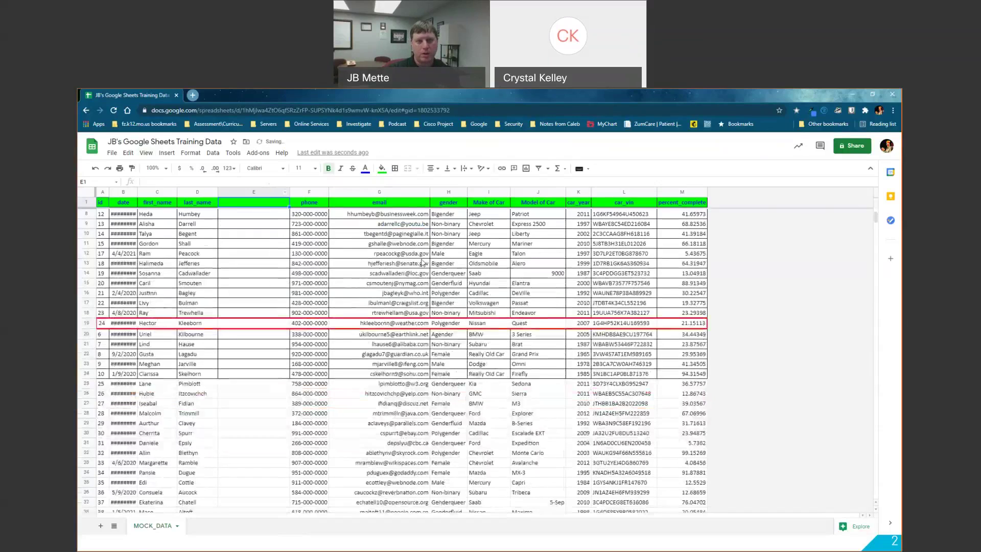
scroll(262, 227, "down", 15)
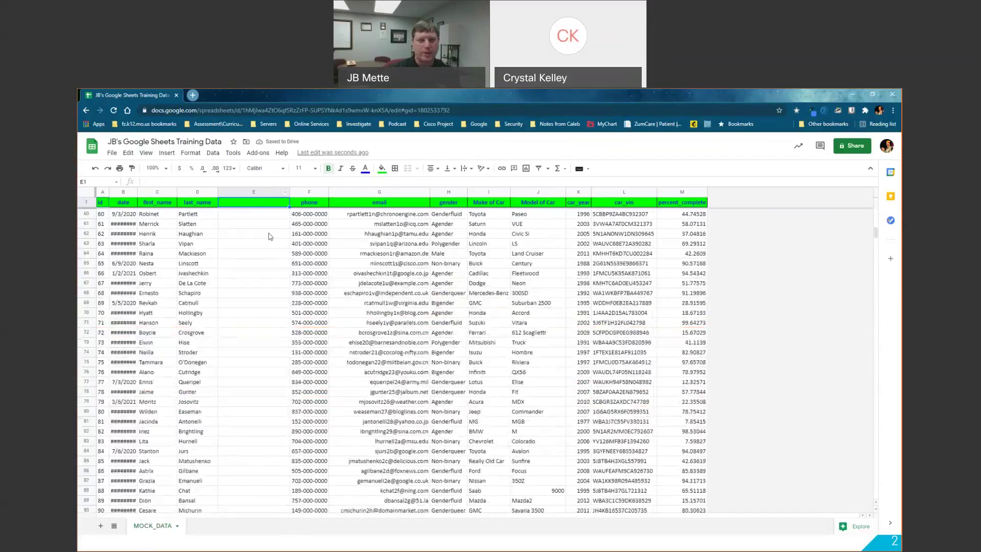
scroll(265, 234, "up", 15)
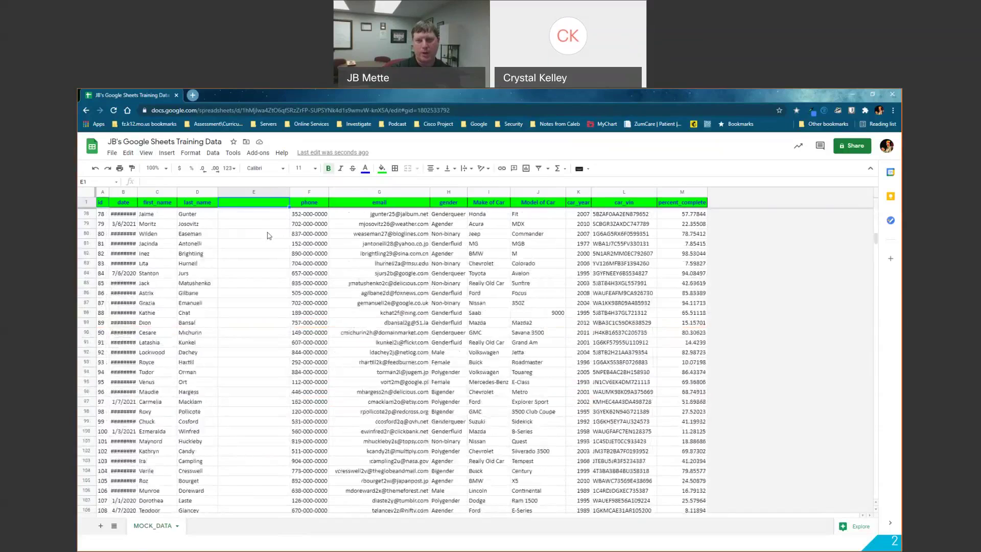
scroll(271, 232, "up", 20)
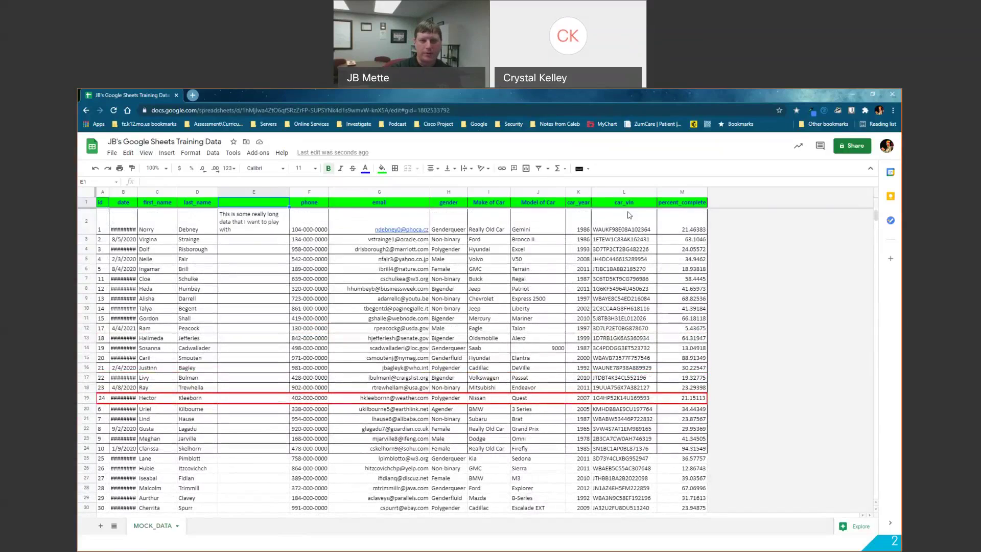
left_click_drag(86, 208, 87, 195)
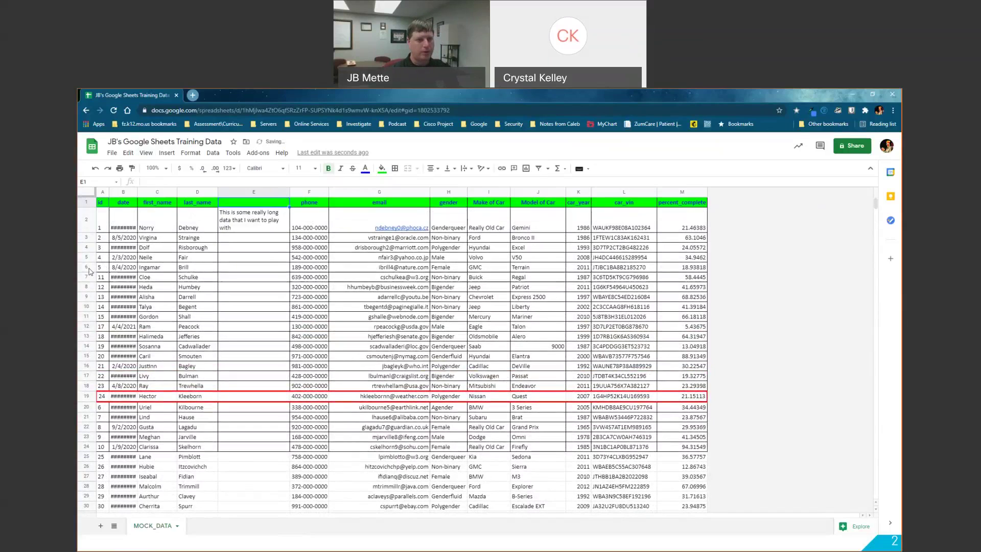
left_click(89, 268)
left_click(87, 203)
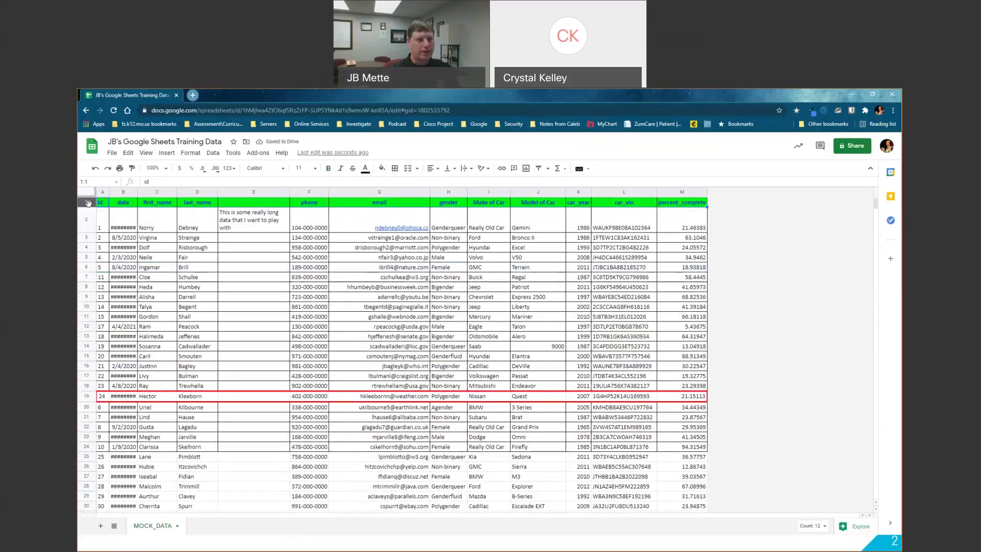
left_click(88, 267, "shift")
left_click(146, 152)
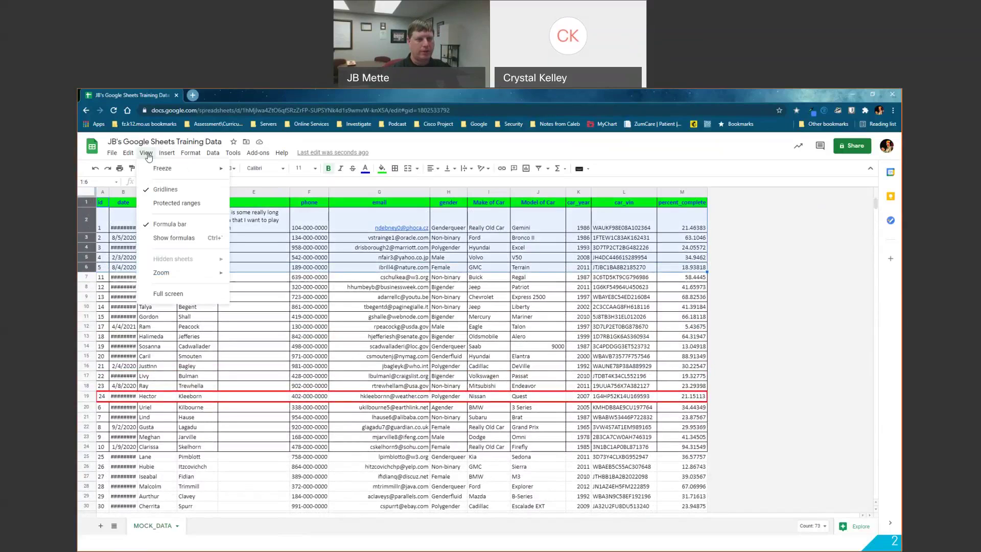
left_click(88, 269)
- Freeze the sheet up to row 6 and check the frozen rows against the data below
left_click(88, 268)
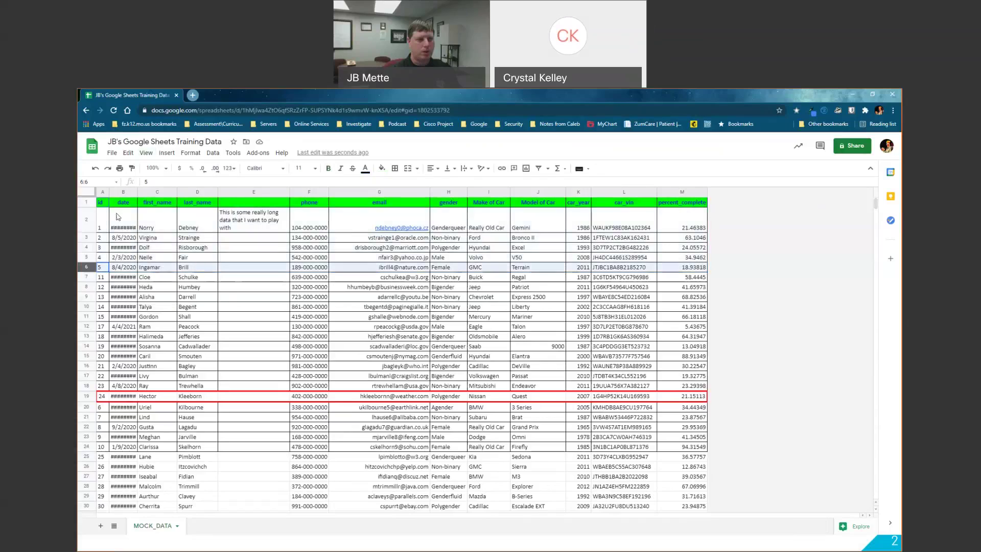
left_click(143, 153)
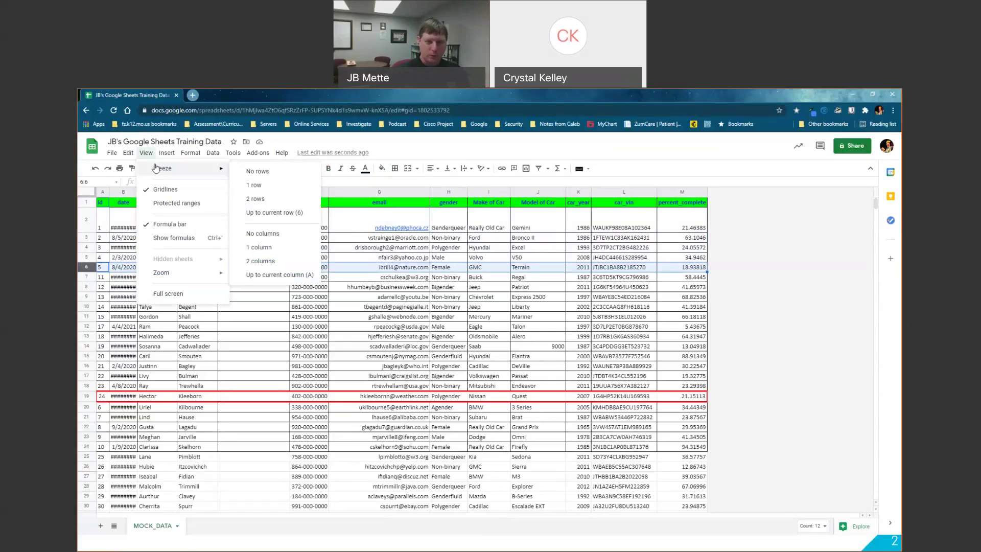
left_click(271, 219)
scroll(342, 300, "down", 10)
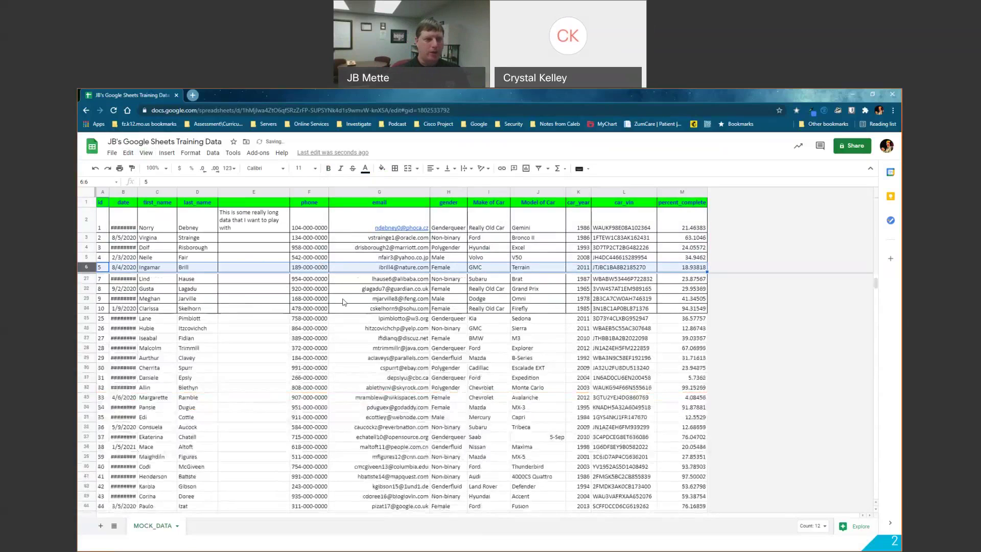
scroll(343, 308, "up", 10)
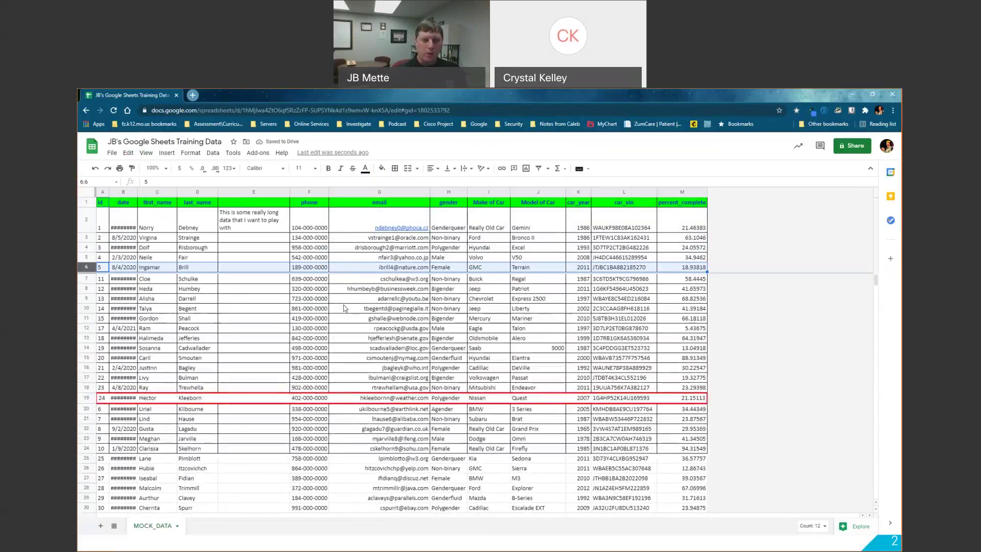
- Undo the freeze up to row 6 and freeze the first column, the id column, instead
key("ctrl+z")
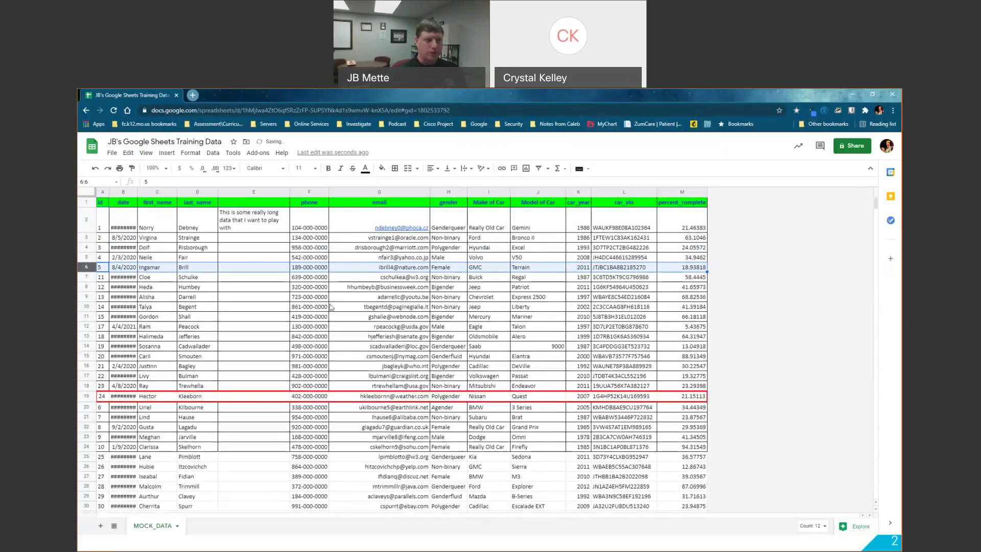
left_click(100, 201)
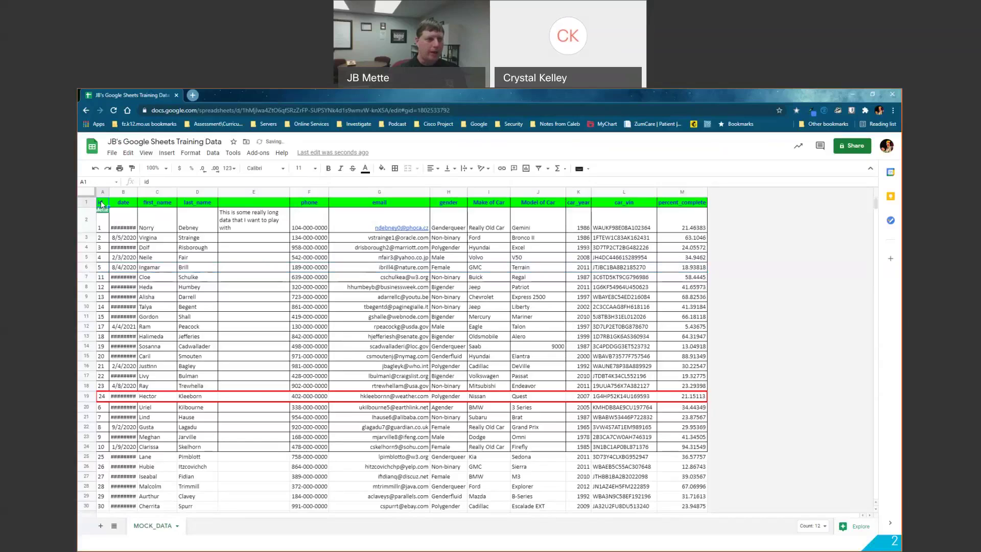
left_click(102, 192)
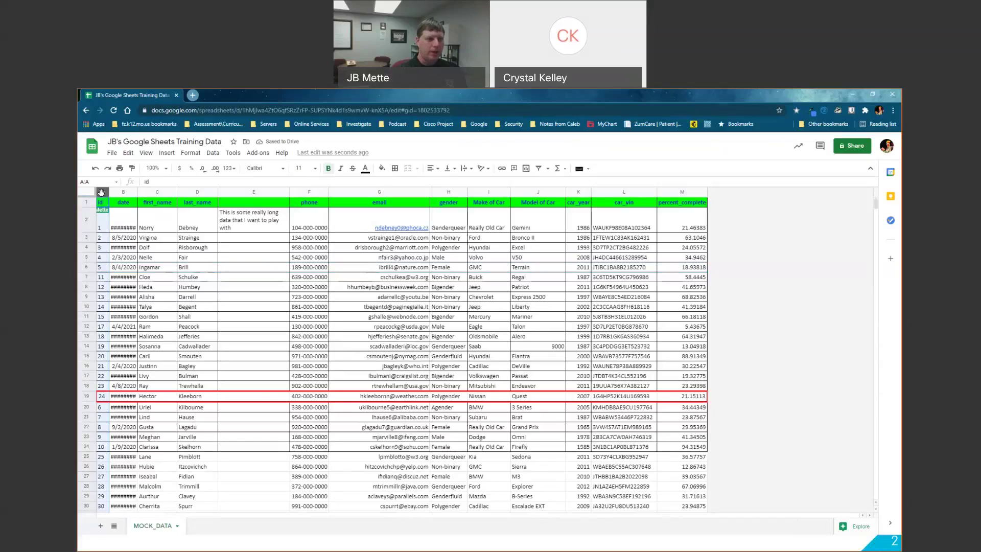
left_click(146, 153)
mouse_move(156, 174)
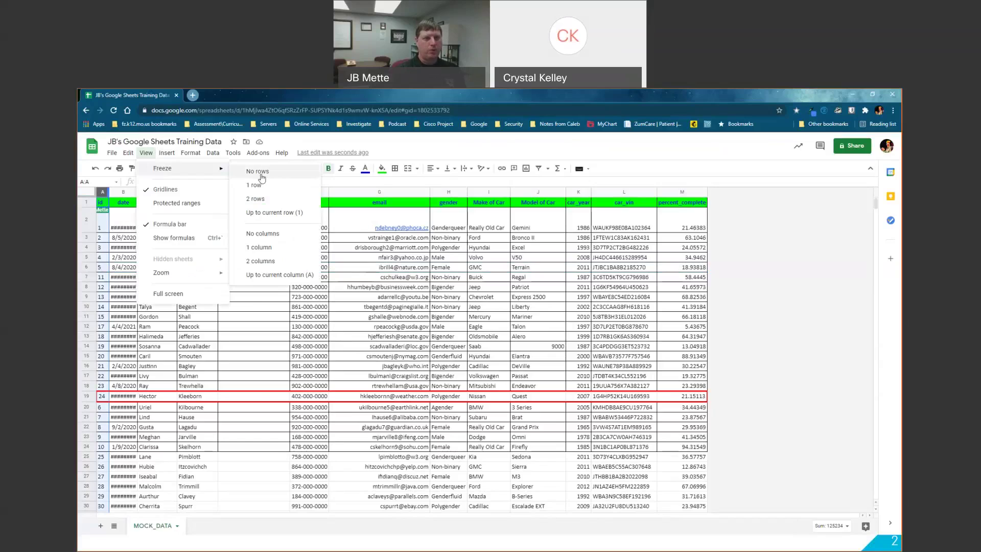
left_click(268, 249)
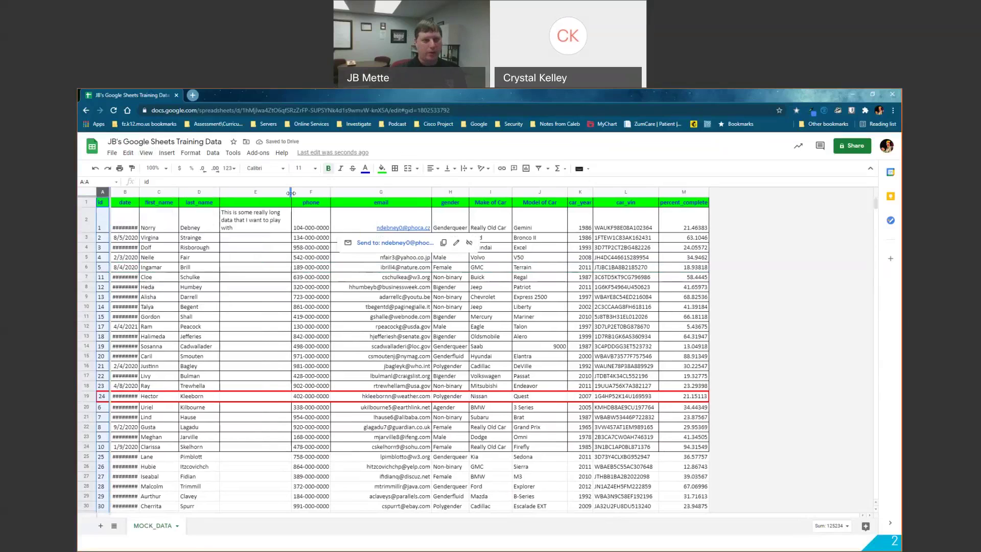
- Widen the empty-headed column E and the email column so the data extends beyond the visible width
left_click_drag(290, 192, 539, 192)
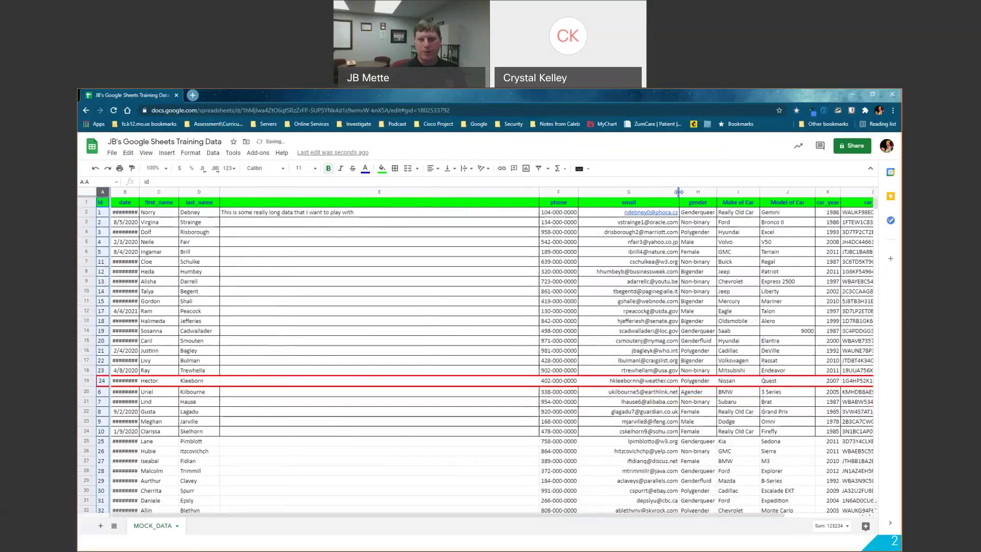
left_click_drag(679, 192, 772, 192)
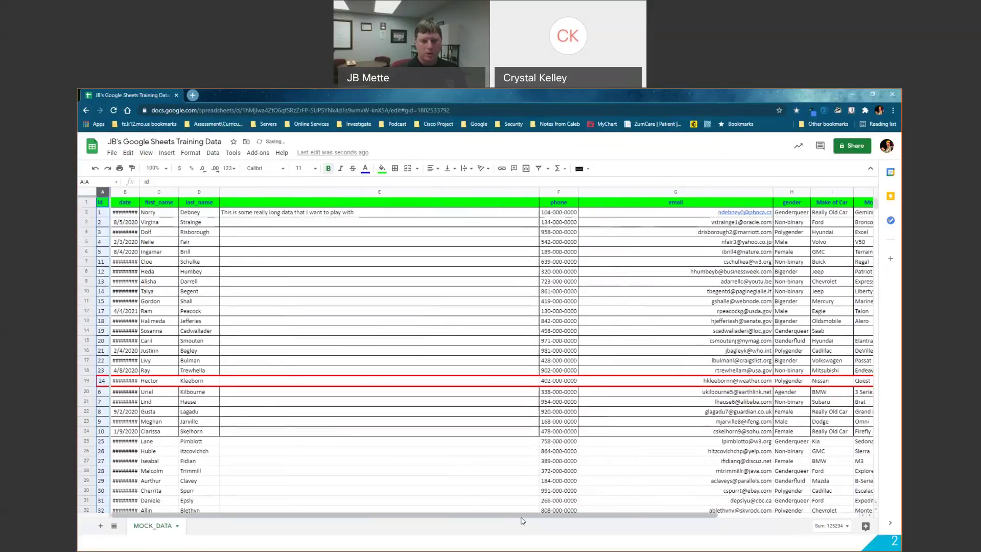
left_click_drag(520, 518, 423, 520)
- Freeze one row so the header row stays fixed along with the id column
left_click(167, 153)
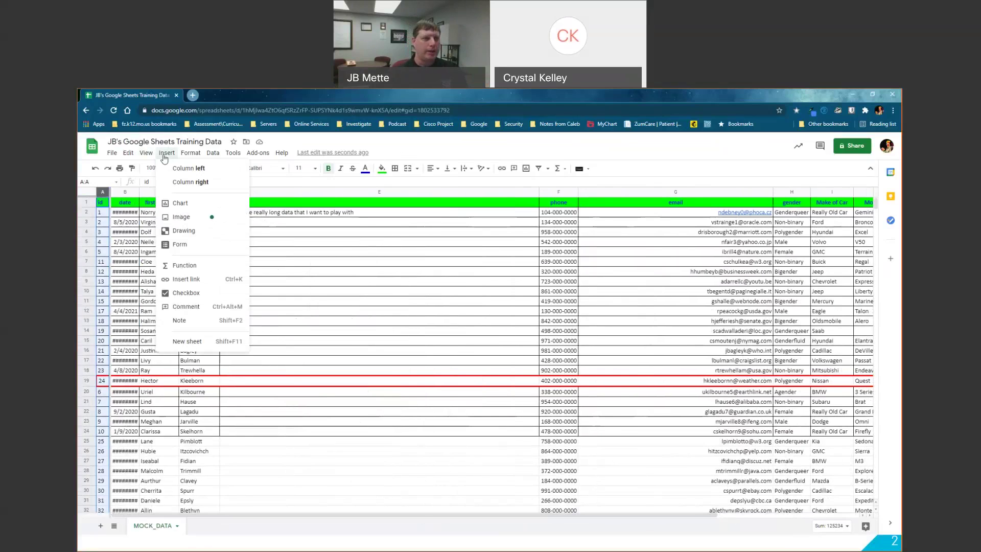
mouse_move(146, 152)
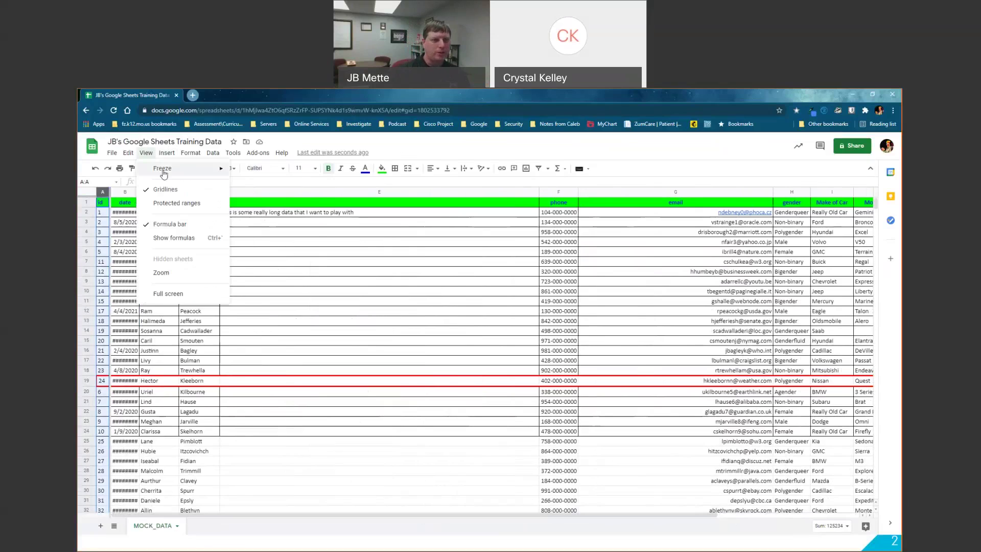
mouse_move(168, 168)
left_click(281, 192)
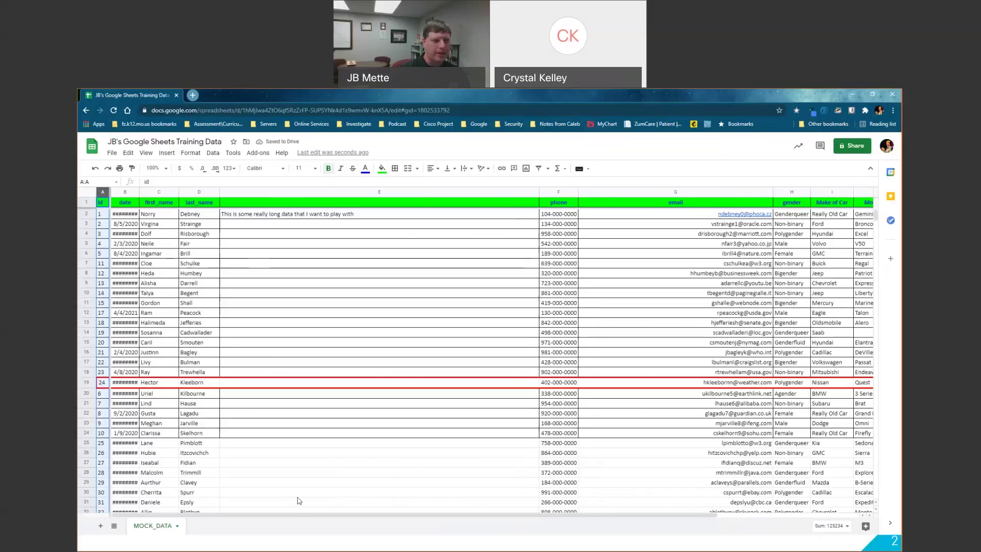
- Look through the data sideways and far down, checking whether the header row and id column stay in view, and return to the top
left_click_drag(310, 516, 369, 536)
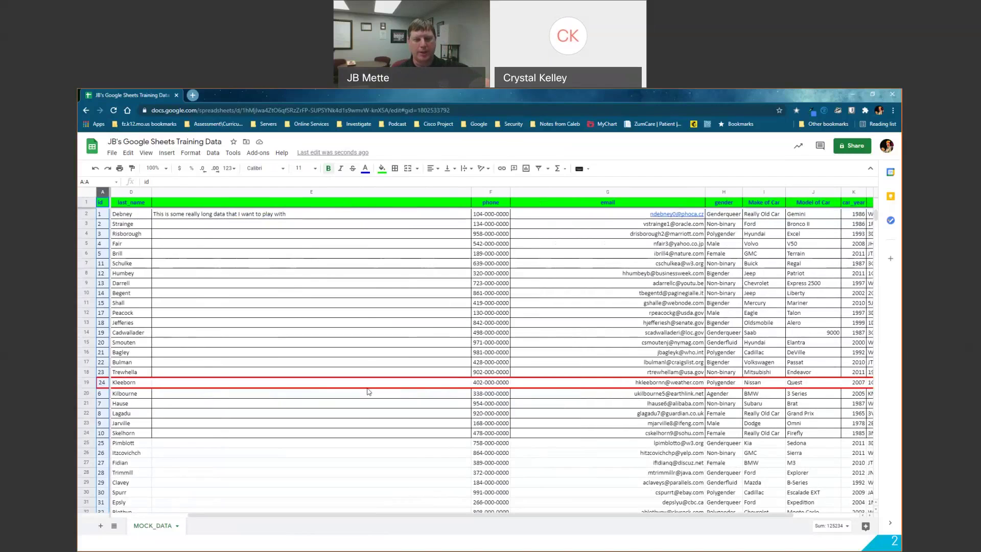
scroll(365, 364, "down", 10)
scroll(362, 361, "down", 10)
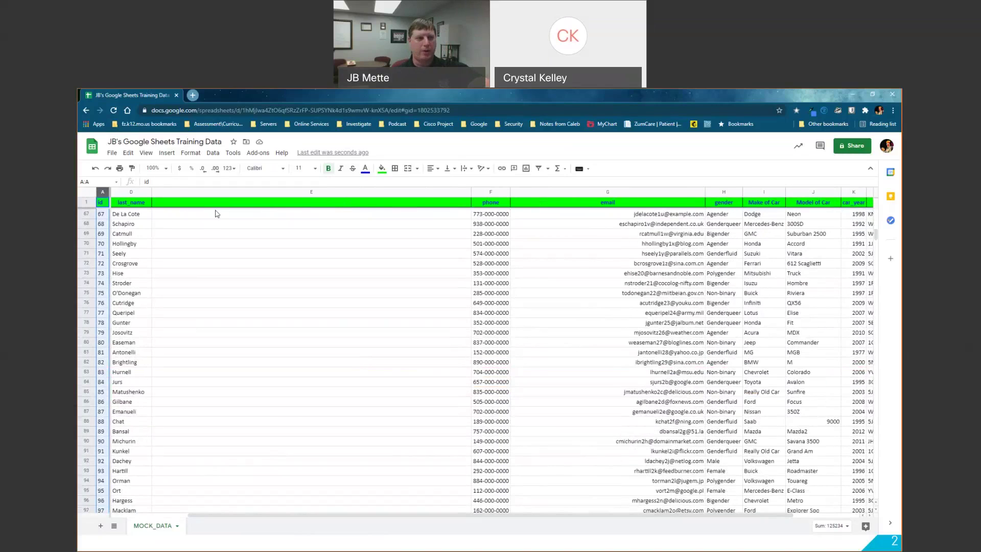
scroll(225, 297, "down", 7)
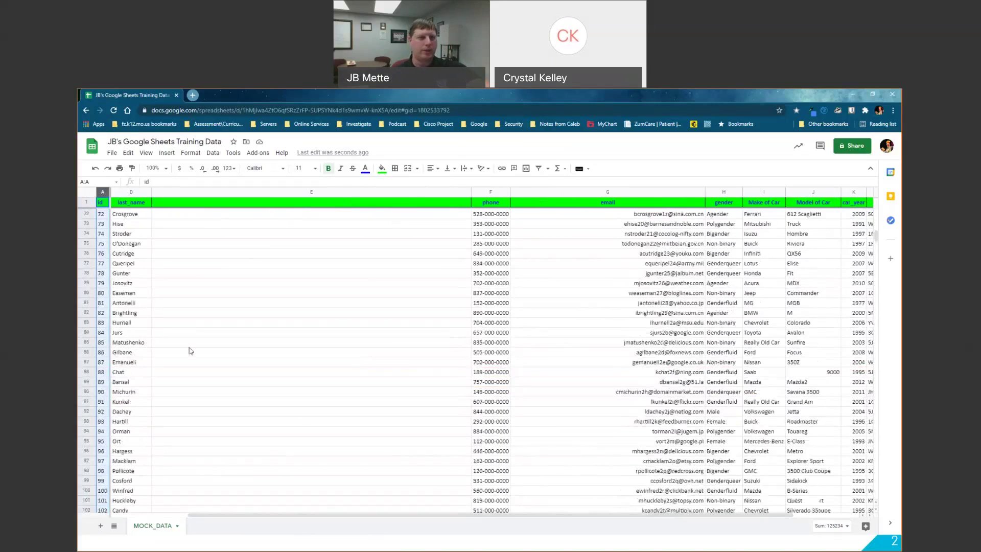
scroll(101, 319, "down", 4)
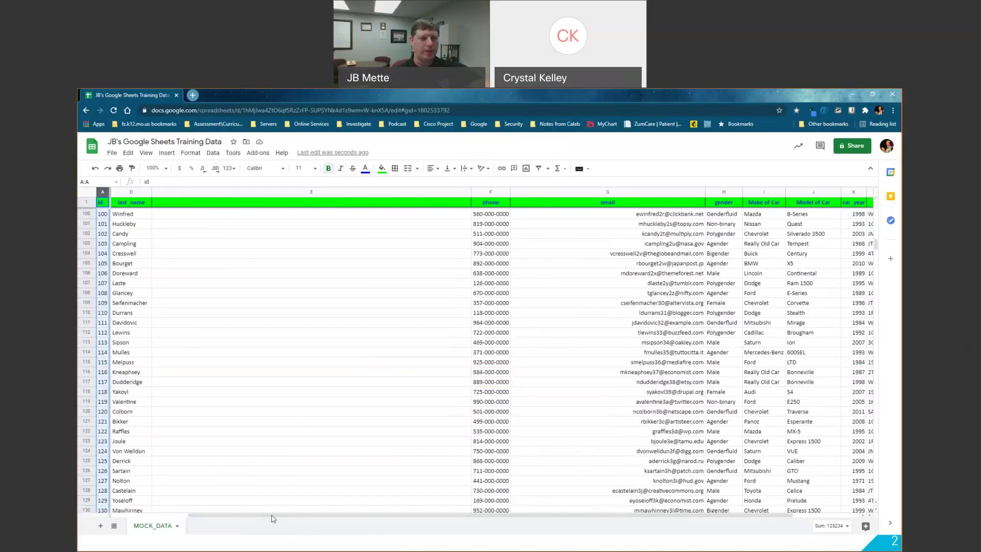
left_click_drag(219, 514, 167, 516)
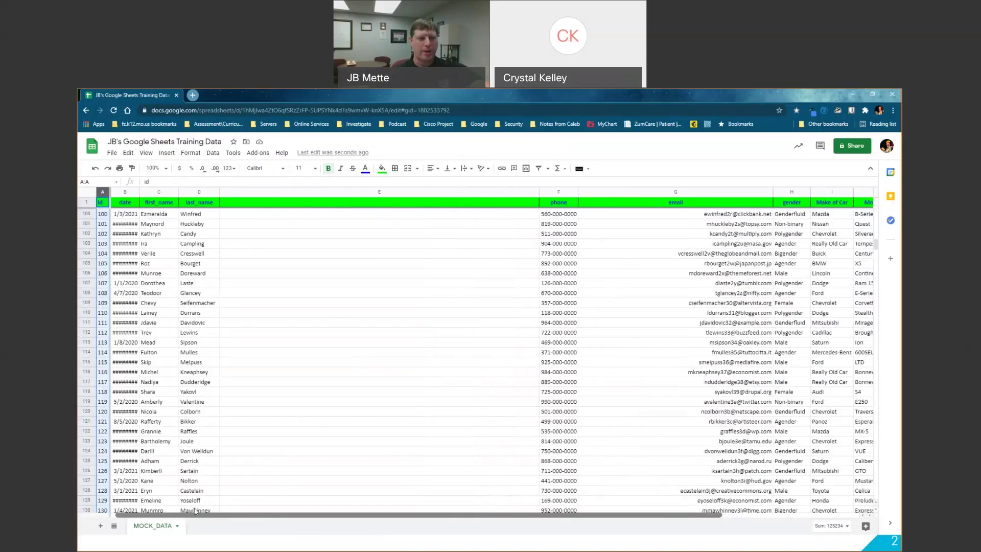
scroll(154, 357, "up", 3)
scroll(155, 355, "up", 20)
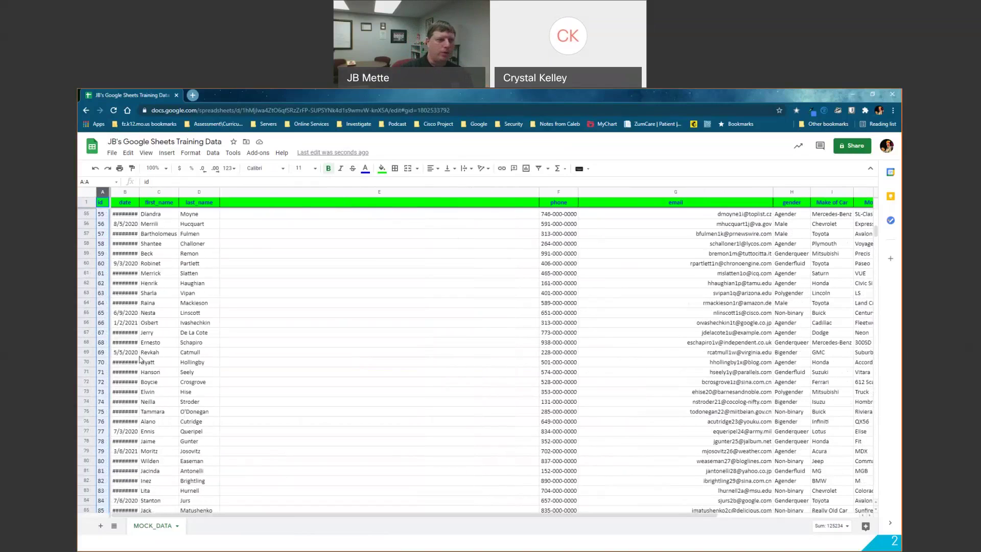
scroll(148, 360, "up", 4)
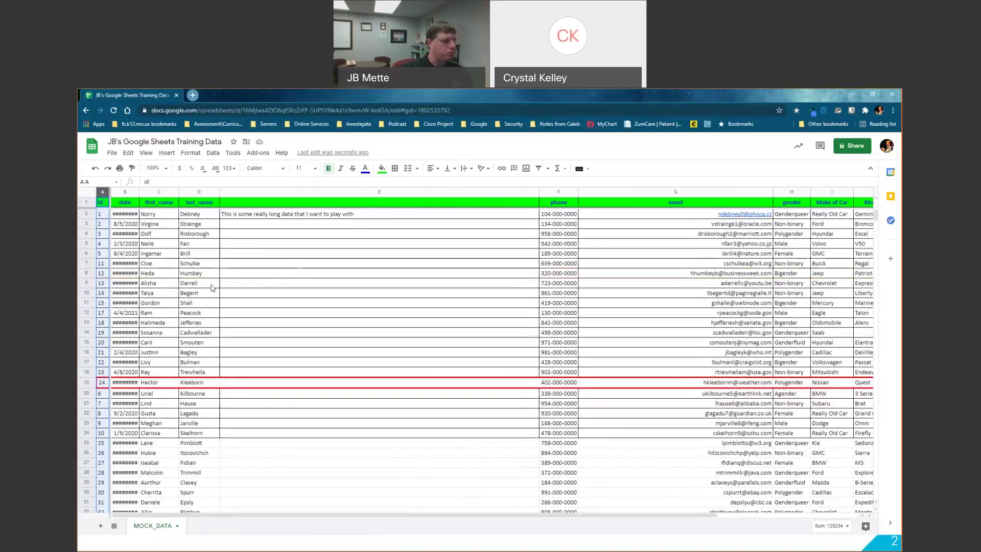
- Select the entire sheet and start a range sort for A1 to M999, marking the data as having a header row
left_click(213, 227)
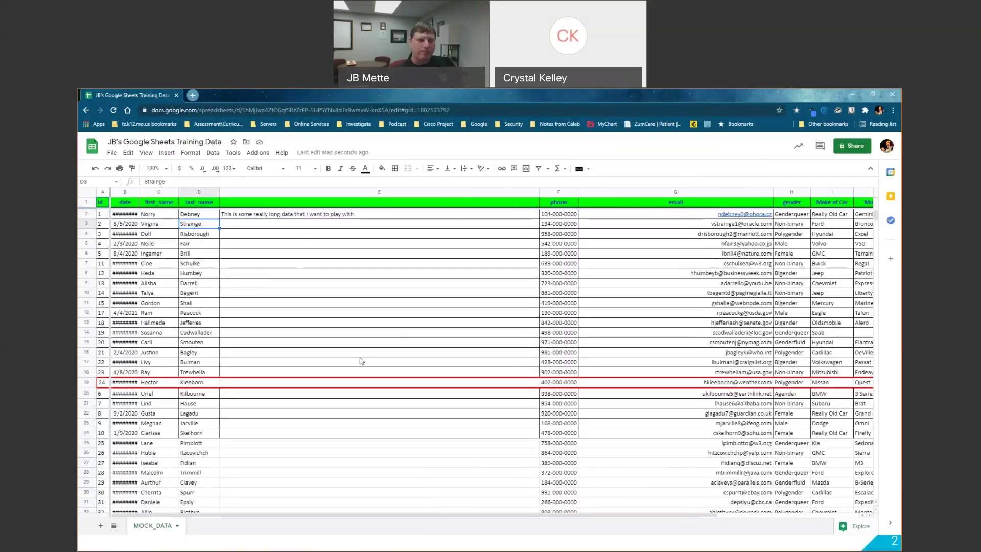
left_click(82, 193)
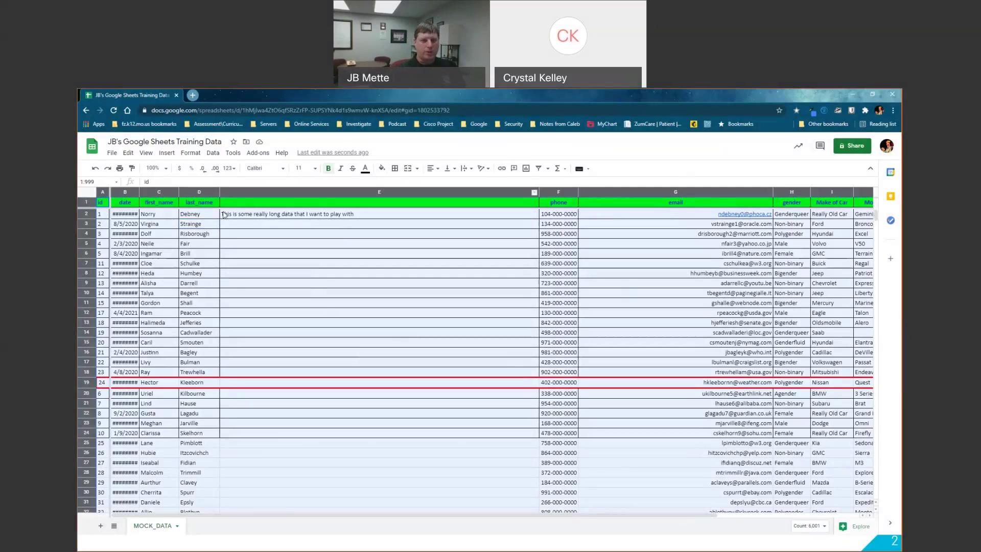
left_click(146, 154)
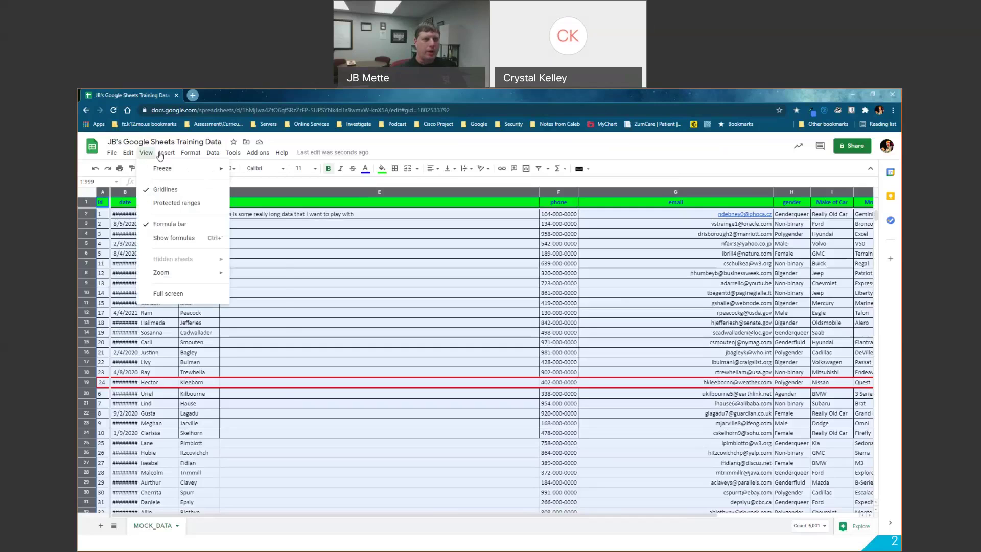
mouse_move(171, 156)
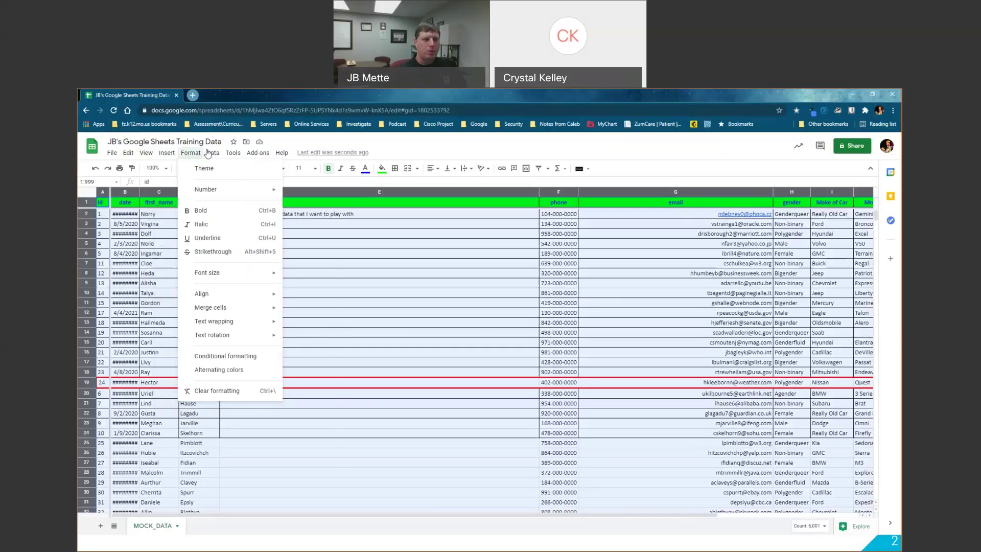
mouse_move(207, 153)
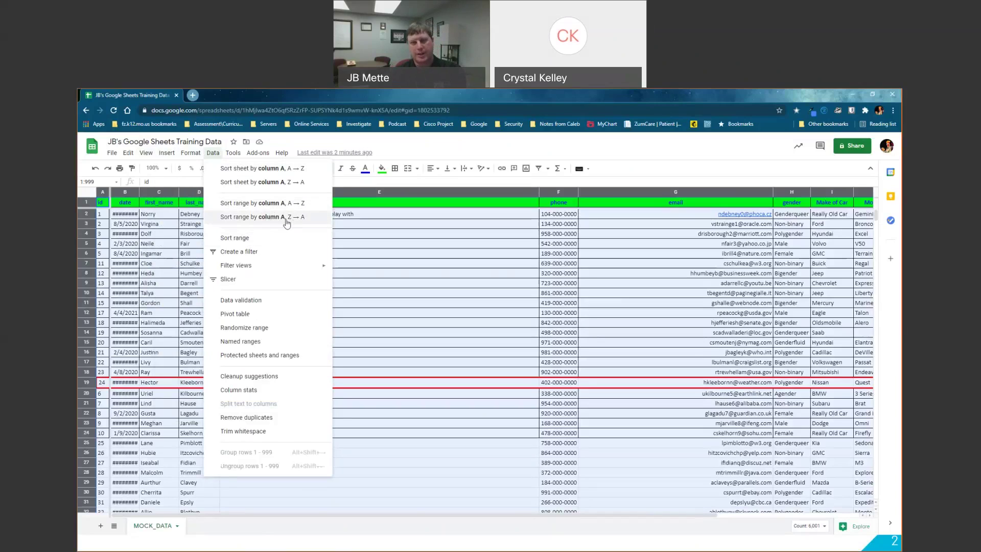
left_click(250, 238)
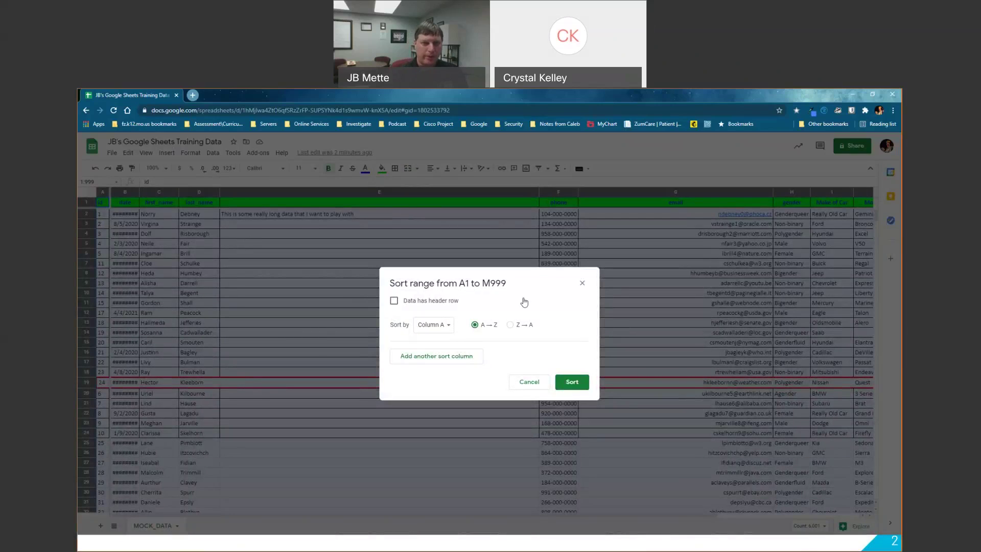
left_click(394, 301)
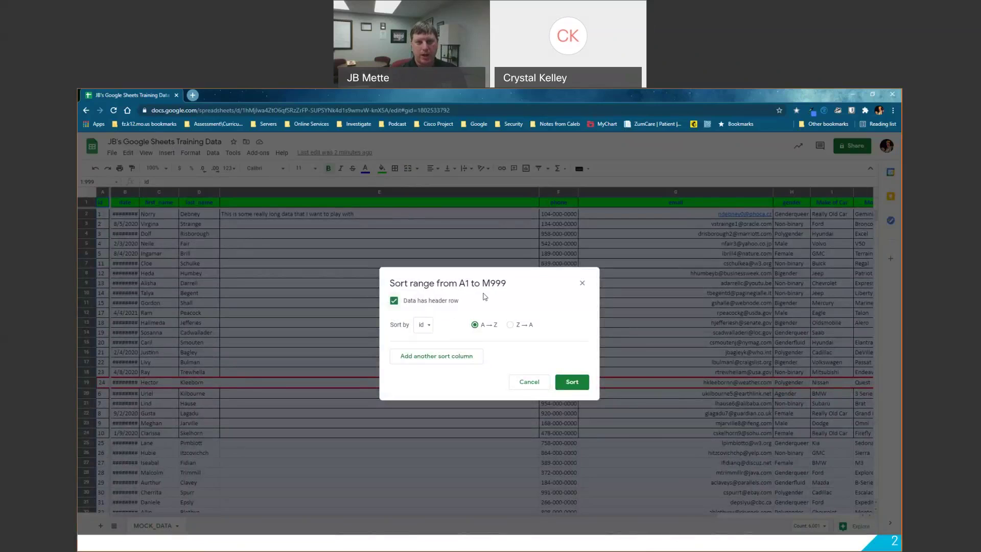
- Choose last_name as the sort column and sort the range in A → Z order
left_click(427, 328)
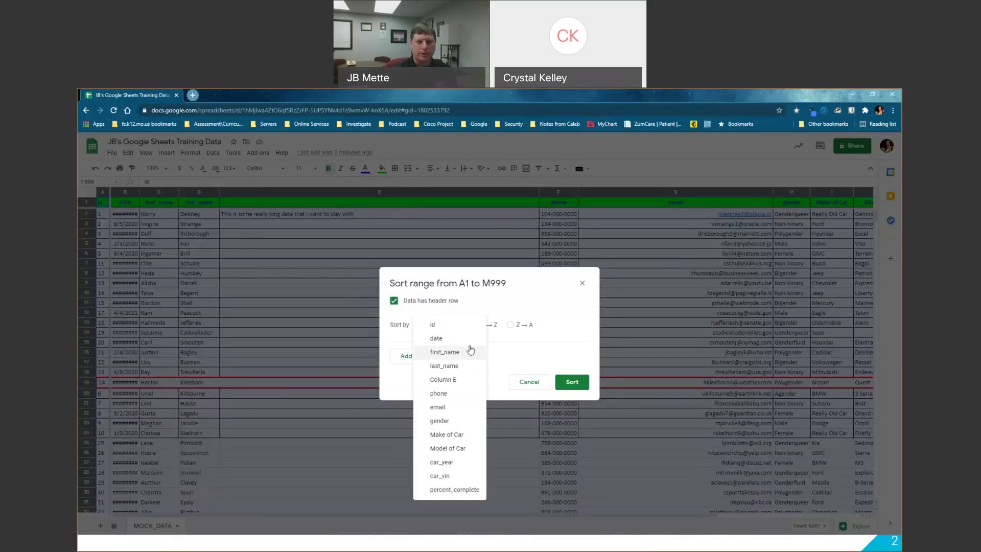
left_click(478, 324)
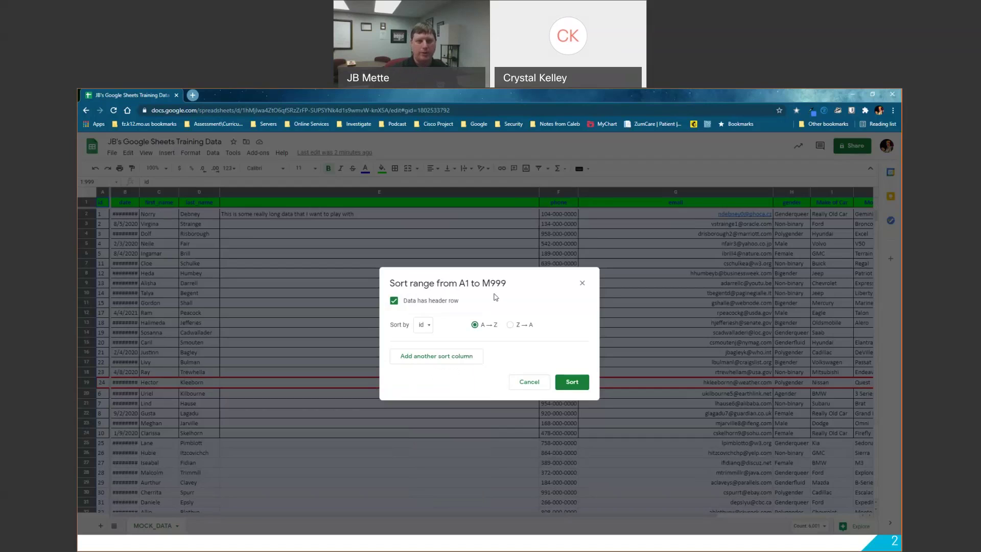
left_click(428, 327)
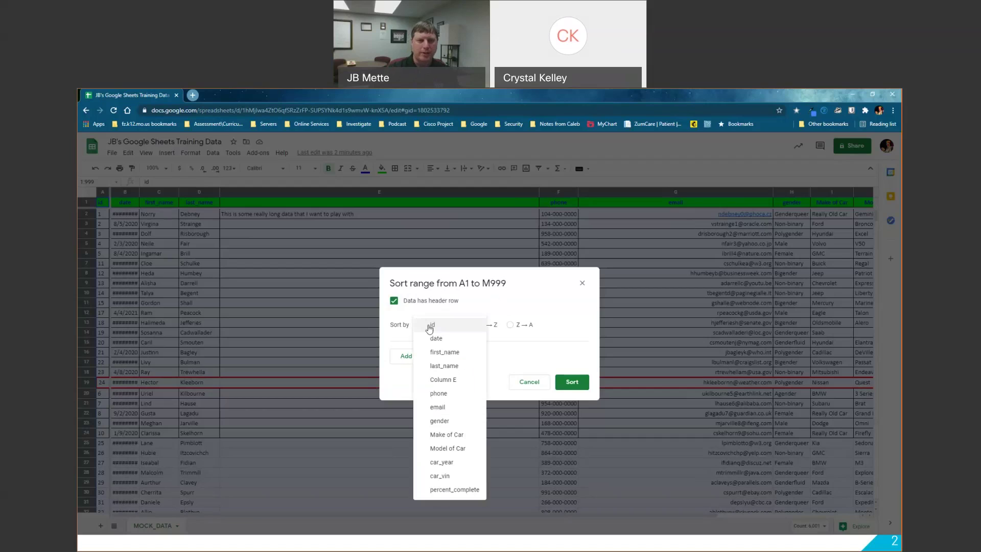
left_click(460, 366)
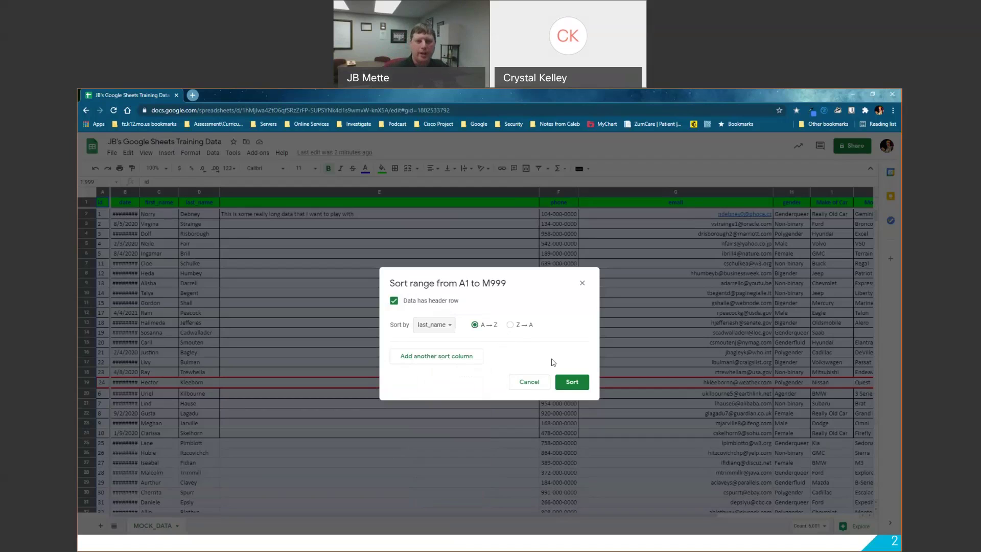
left_click(572, 383)
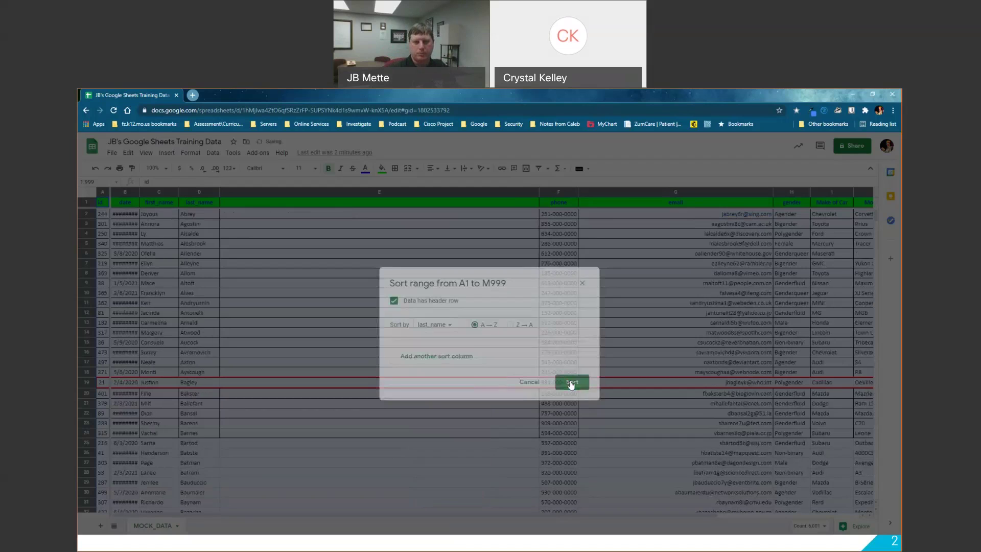
- Look down the sorted last_name column to check the alphabetical order and return to the top rows
left_click(206, 214)
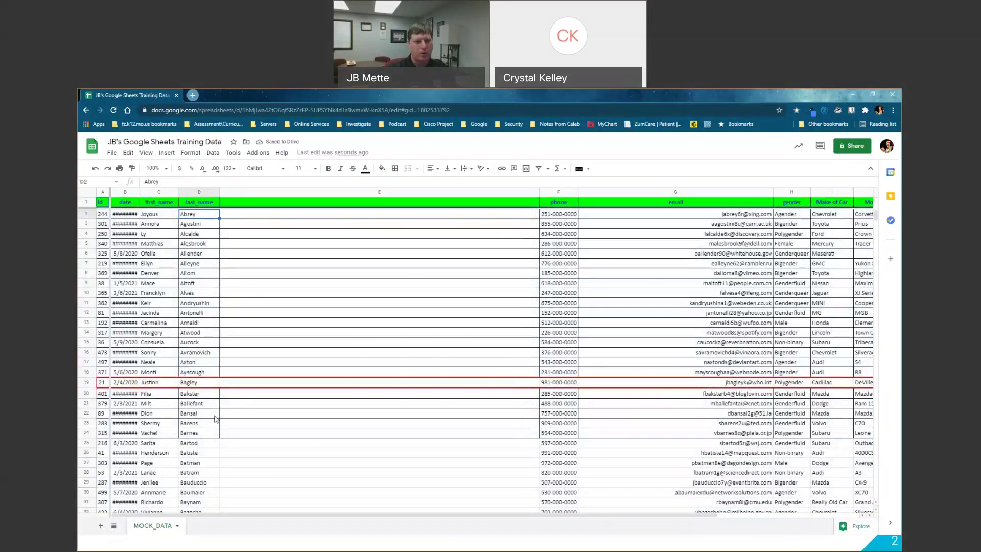
scroll(214, 419, "down", 12)
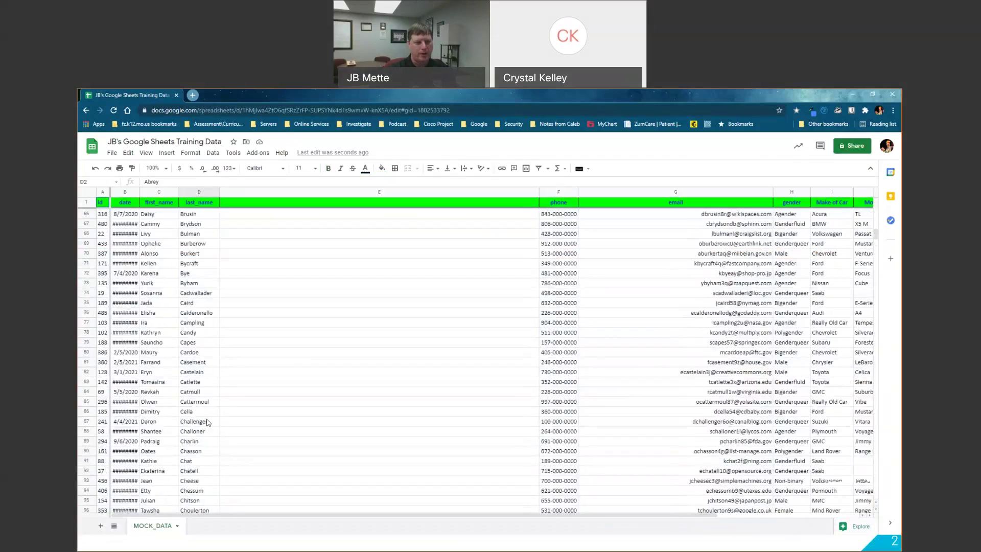
scroll(205, 388, "up", 12)
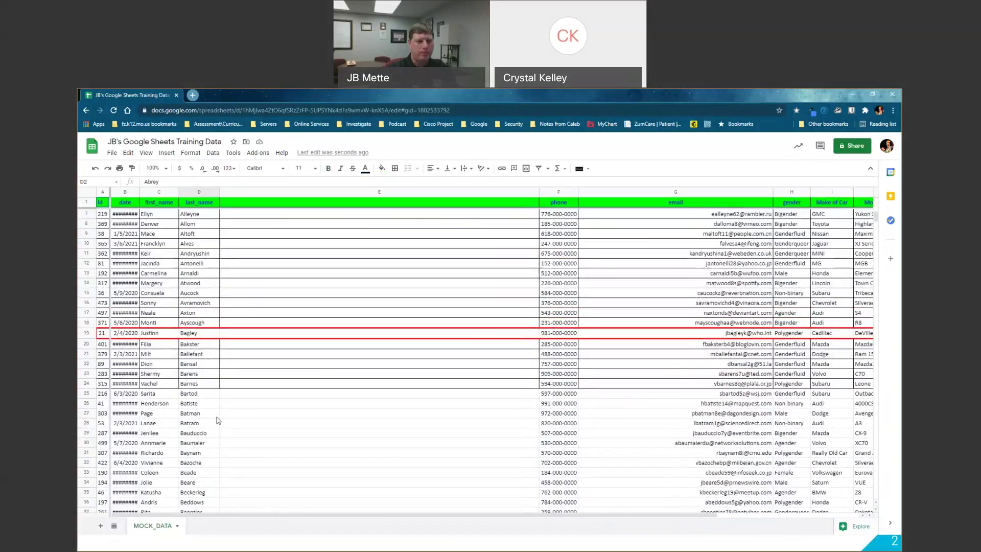
scroll(207, 437, "down", 3)
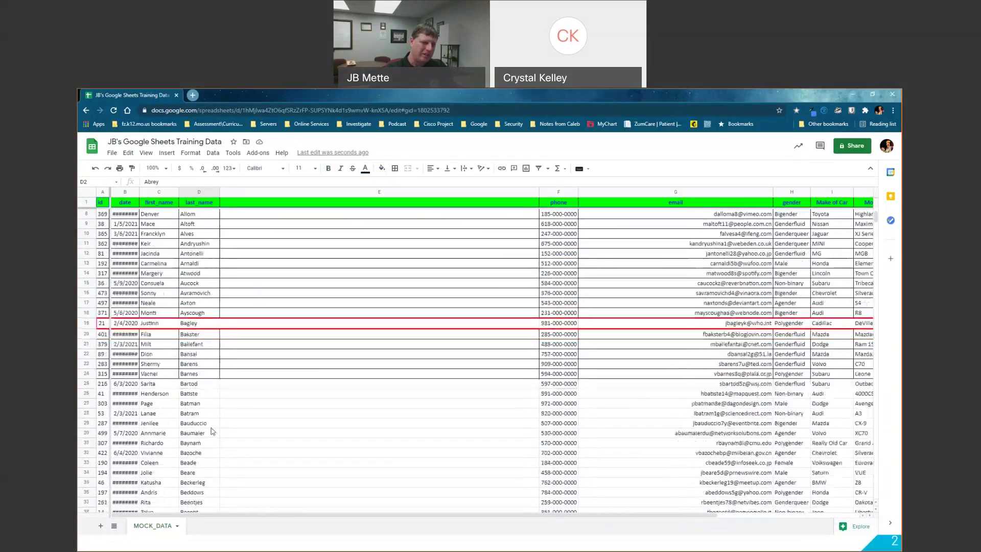
scroll(203, 444, "down", 3)
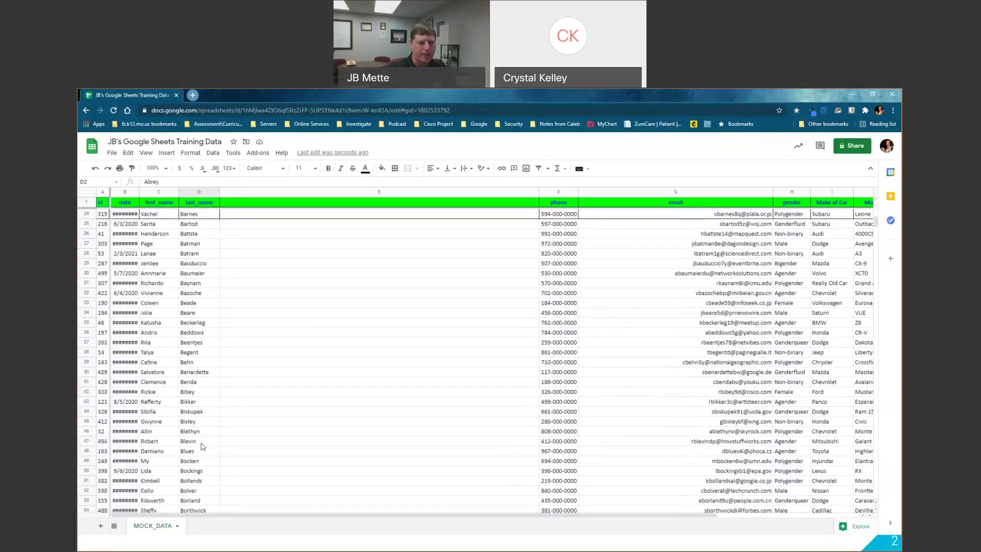
scroll(204, 440, "up", 7)
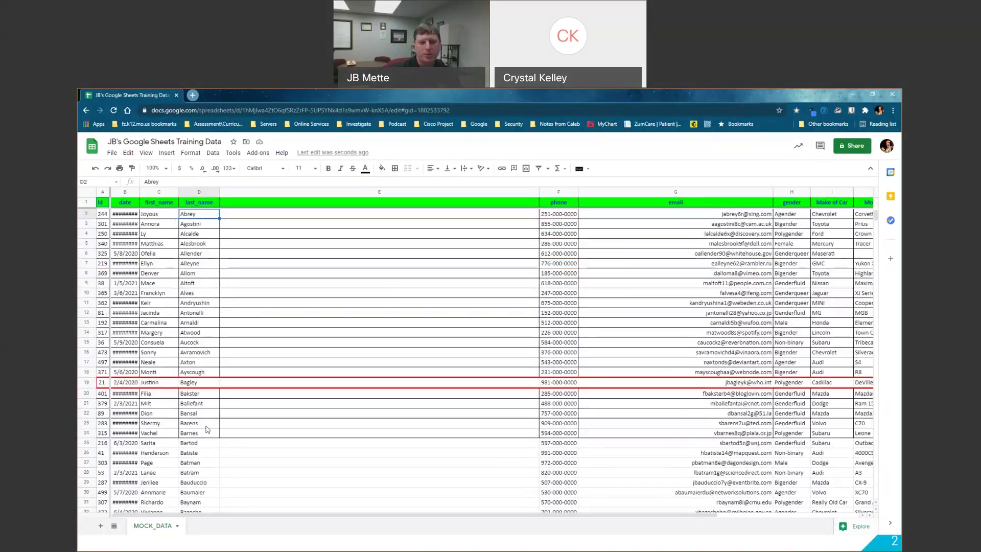
- Insert an empty row directly below row 2 and enter 501 as its id
scroll(194, 416, "down", 3)
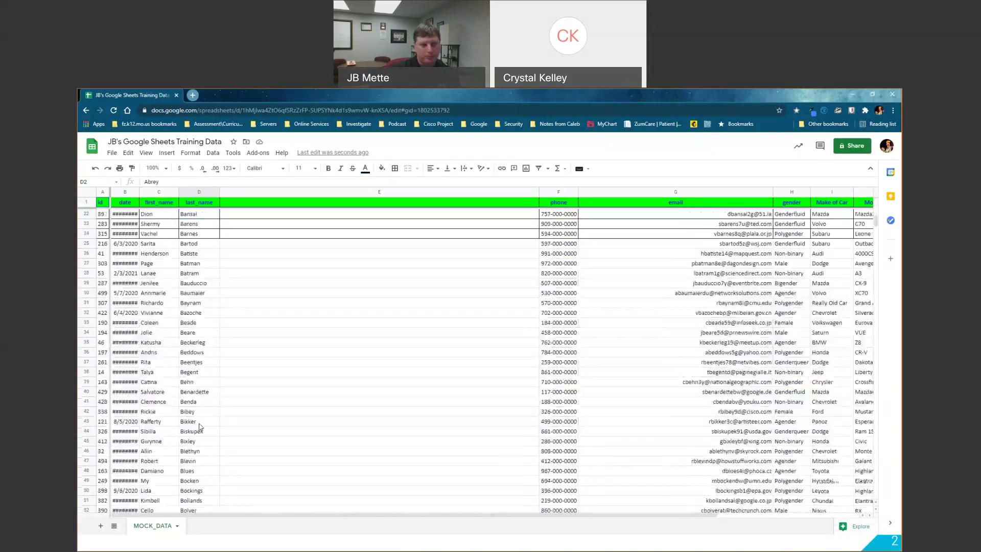
scroll(194, 404, "up", 3)
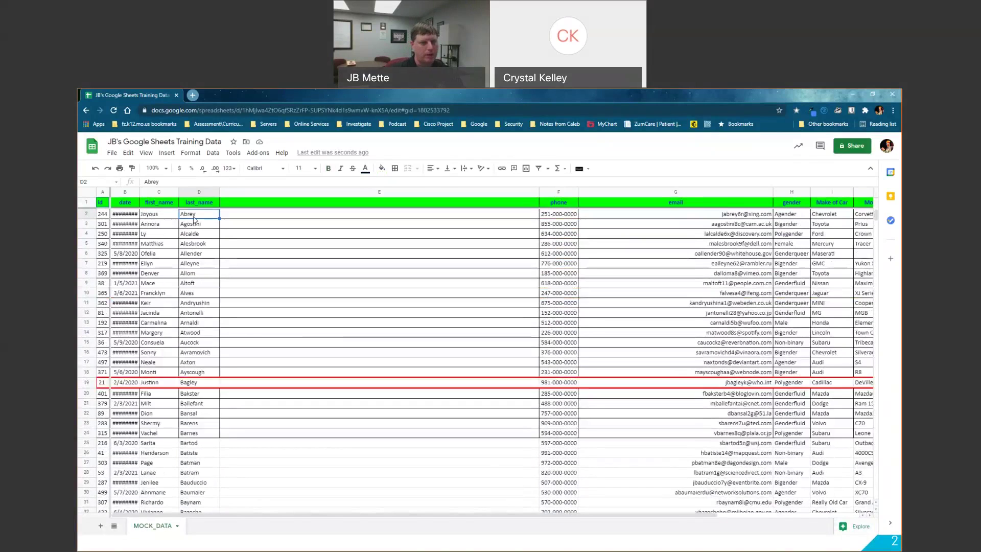
right_click(86, 223)
left_click(122, 295)
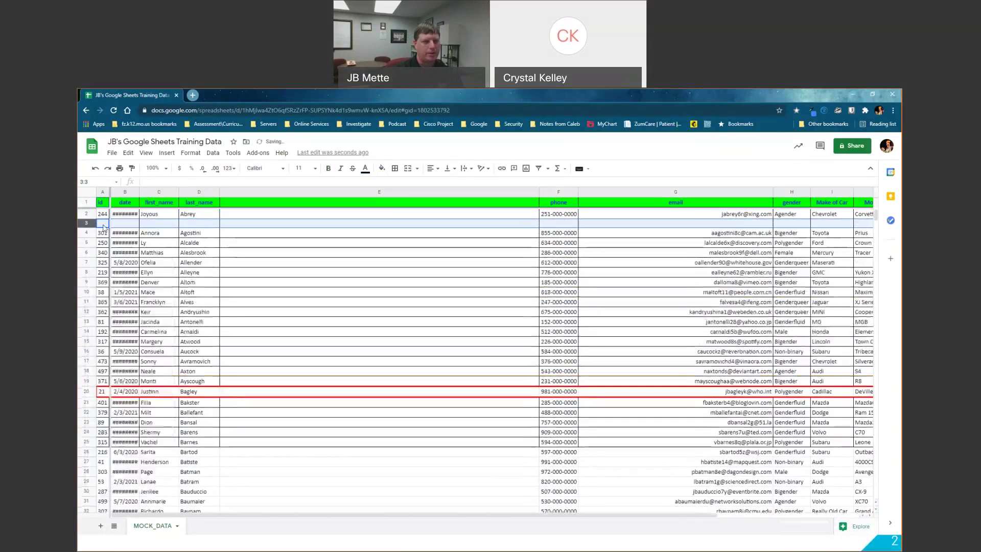
type("501")
key("Tab")
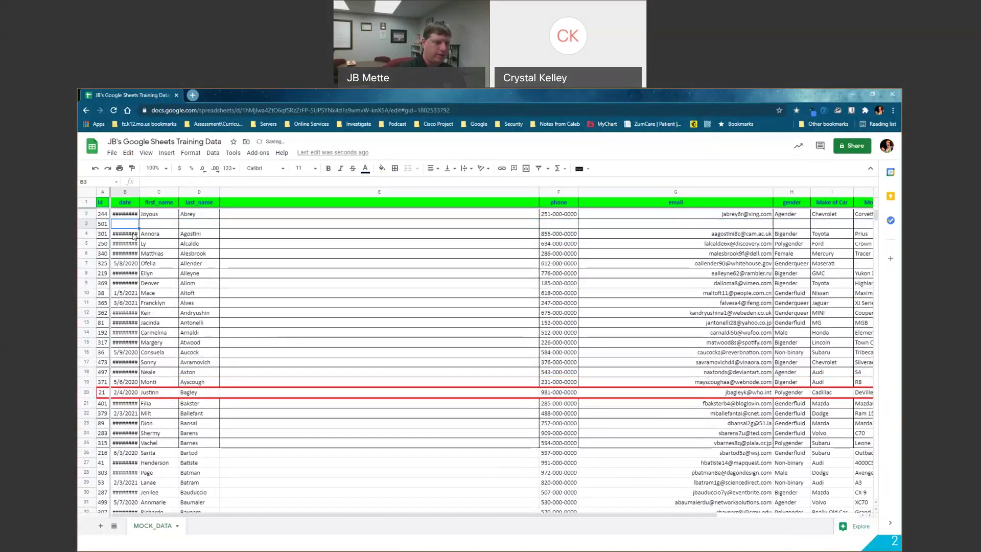
- Fill in the first name and last name of record 501, repeating the last name of the row above
key("Tab")
key("Tab")
type("Abrey")
key("shift+Tab")
type("Jane")
key("Tab")
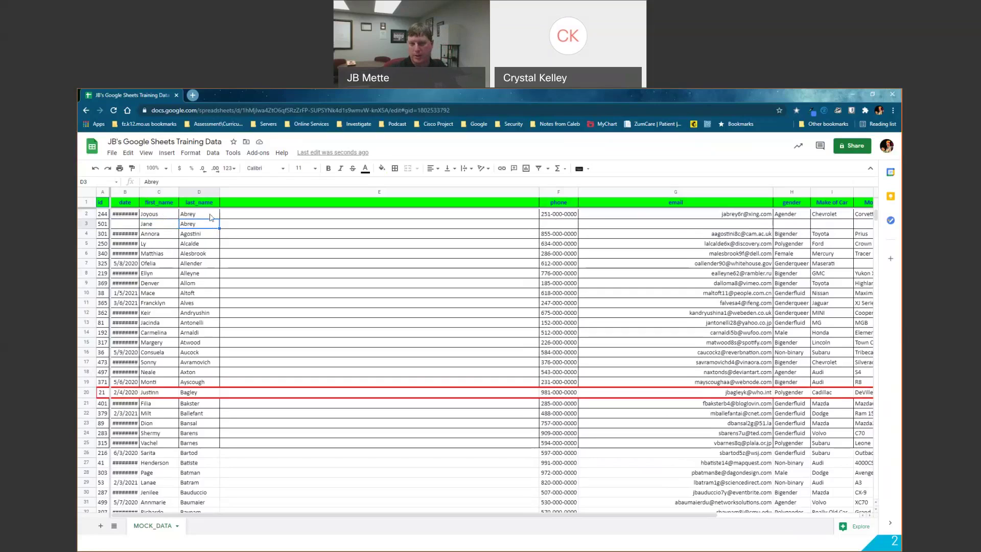
- Set up a range sort of the entire sheet, marking the data as having a header row and sorting by last_name
left_click(87, 192)
left_click(213, 153)
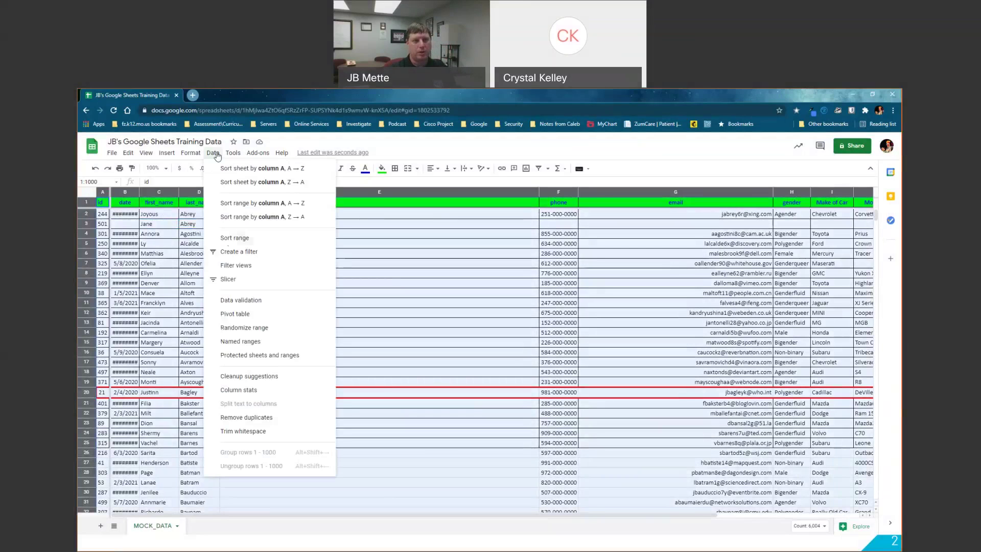
left_click(234, 239)
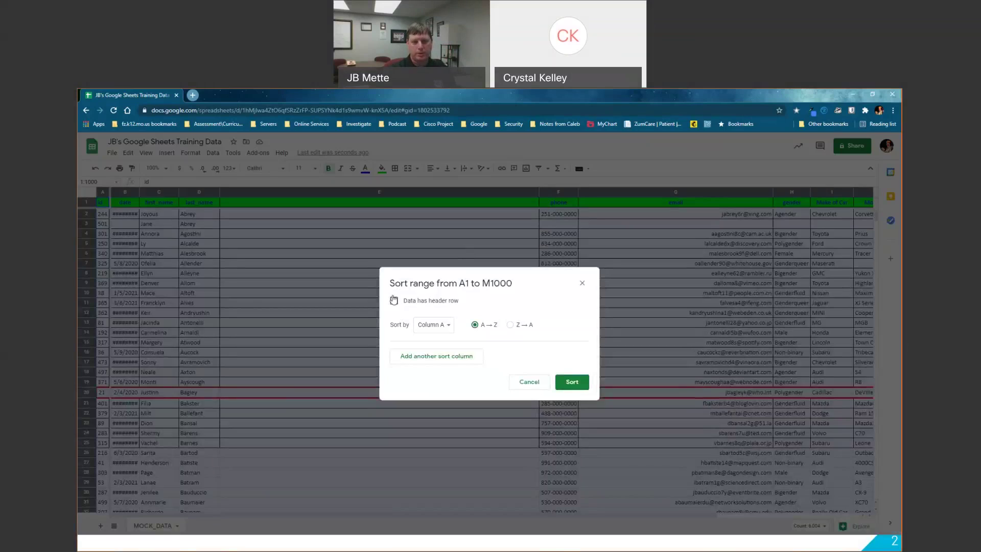
left_click(394, 301)
left_click(424, 325)
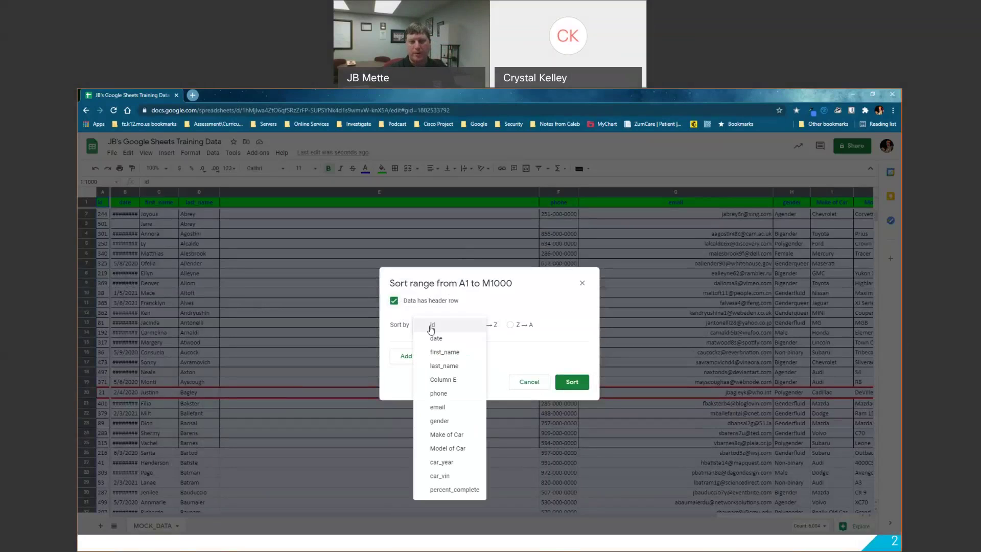
left_click(460, 367)
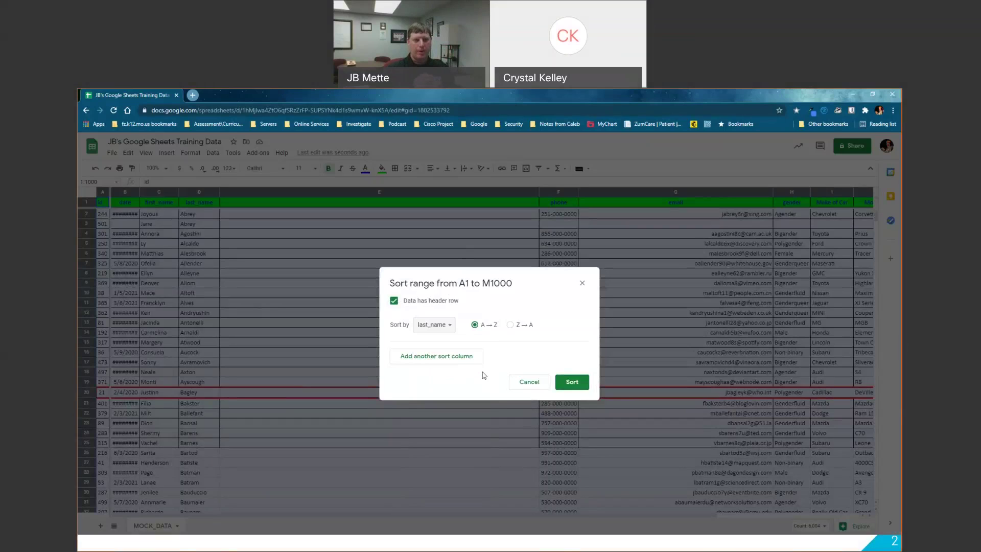
- Add first_name in A → Z order as the second sort column, sort the range, and check the order of matching last names
left_click(439, 357)
left_click(439, 359)
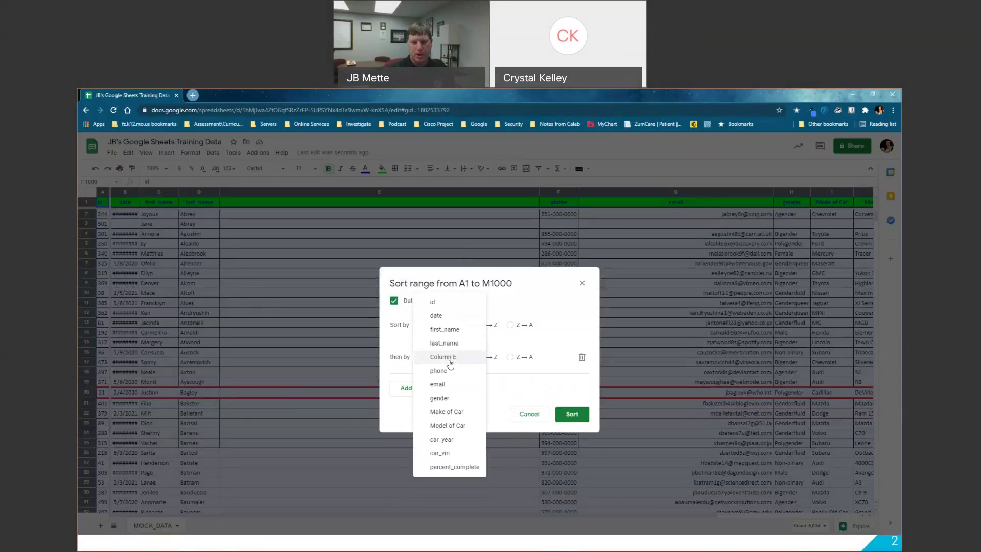
left_click(460, 331)
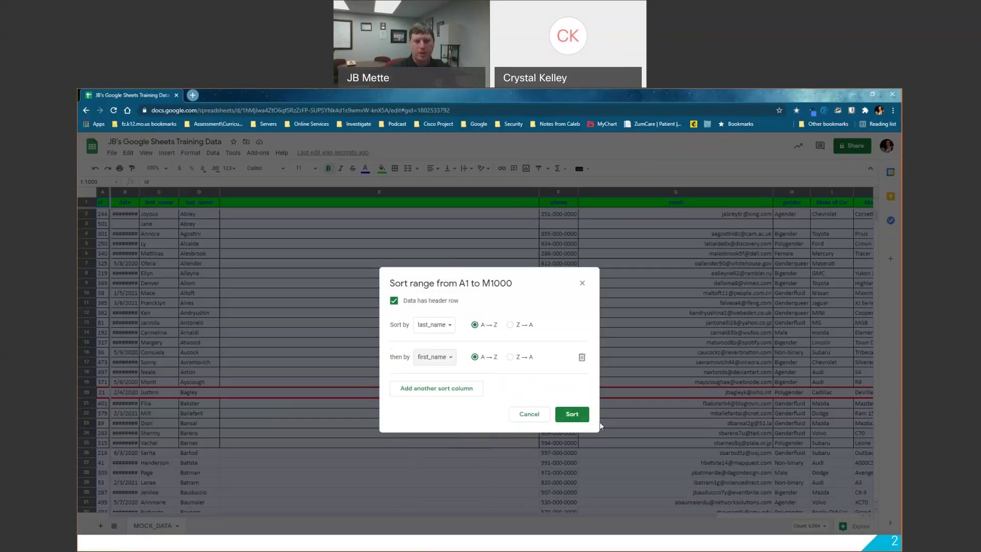
left_click(573, 413)
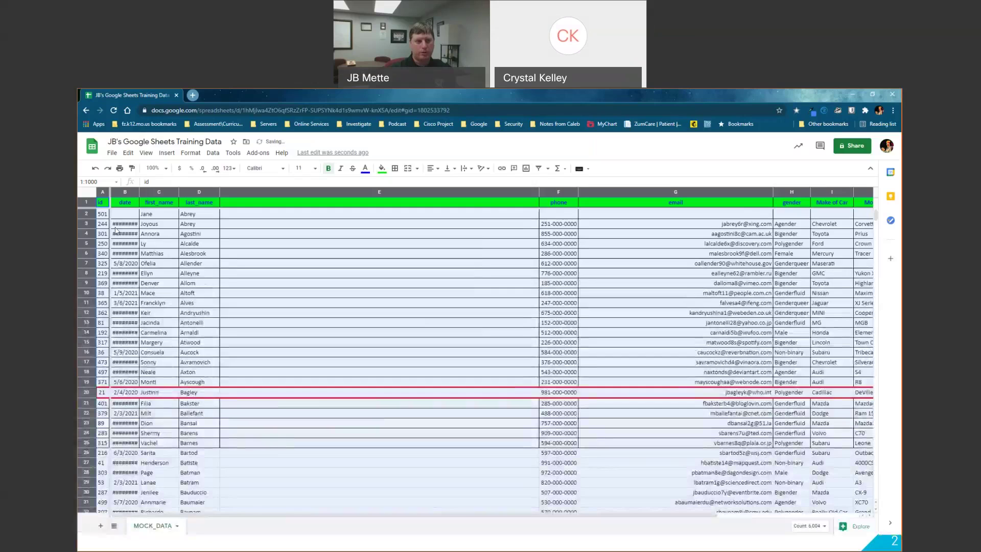
left_click(118, 215)
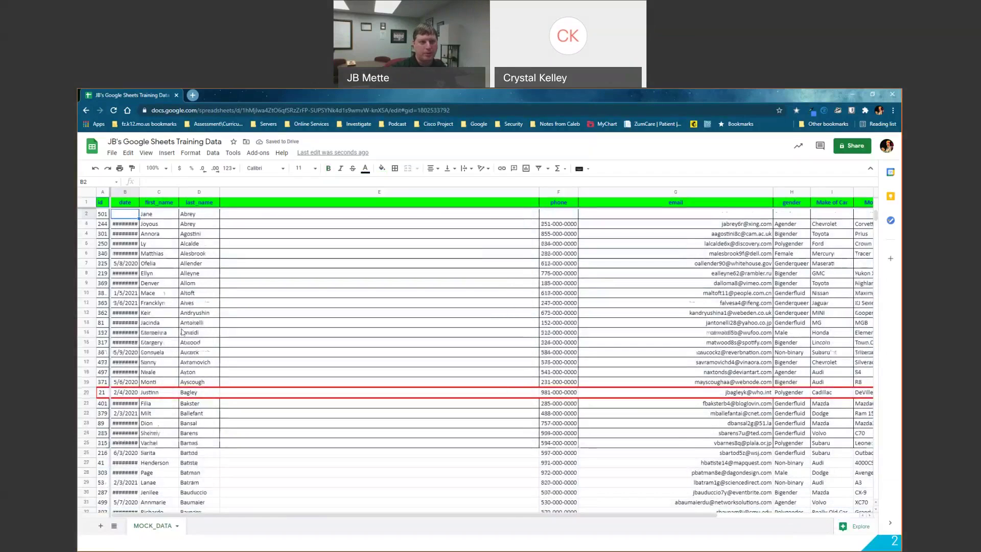
scroll(256, 444, "down", 3)
scroll(255, 445, "up", 3)
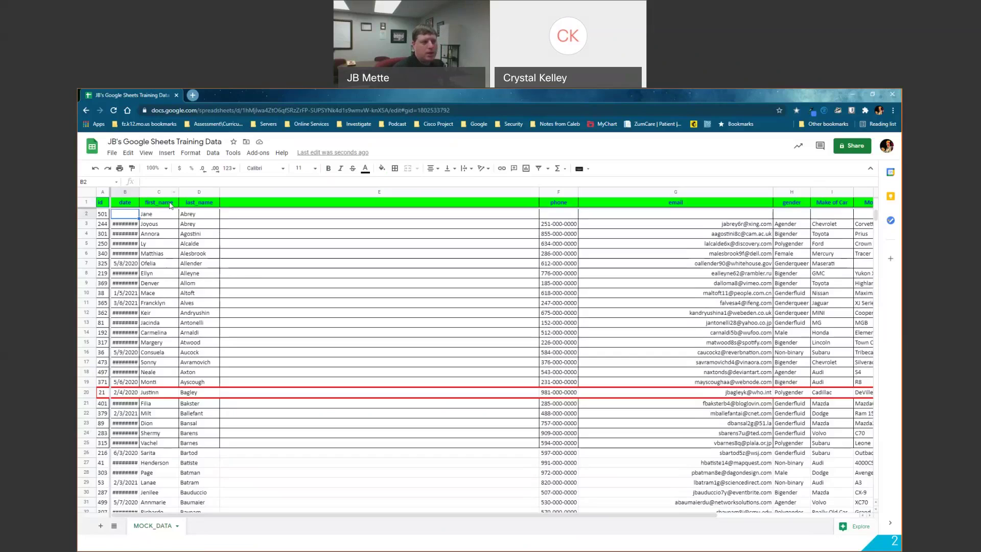
left_click(199, 216)
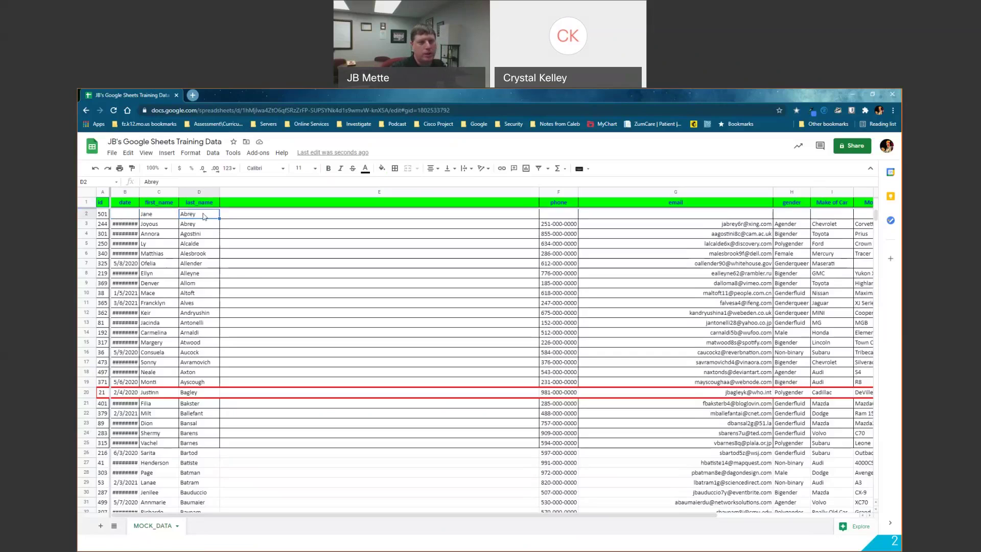
- Select the entire sheet and create a filter on it
left_click(104, 204)
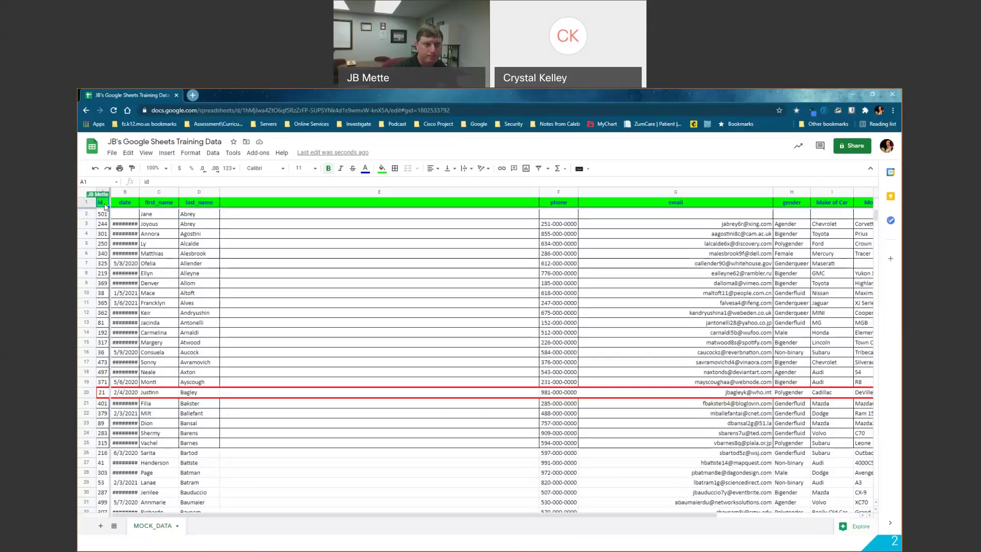
left_click(87, 194)
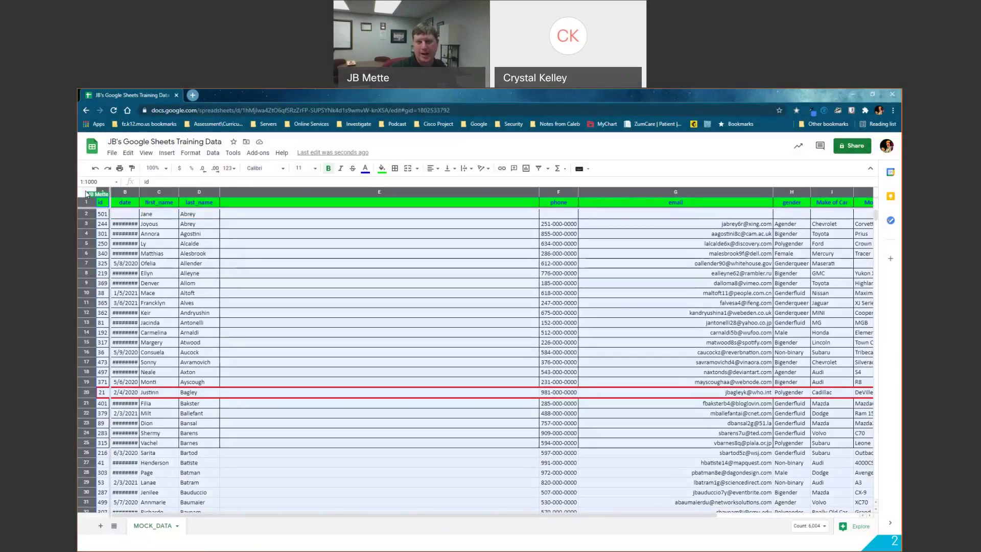
left_click(215, 156)
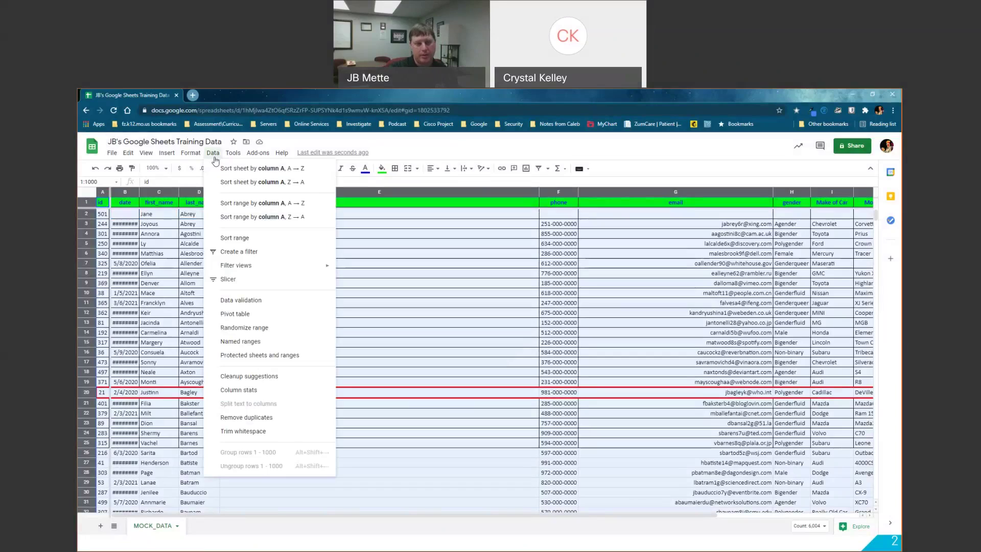
left_click(257, 252)
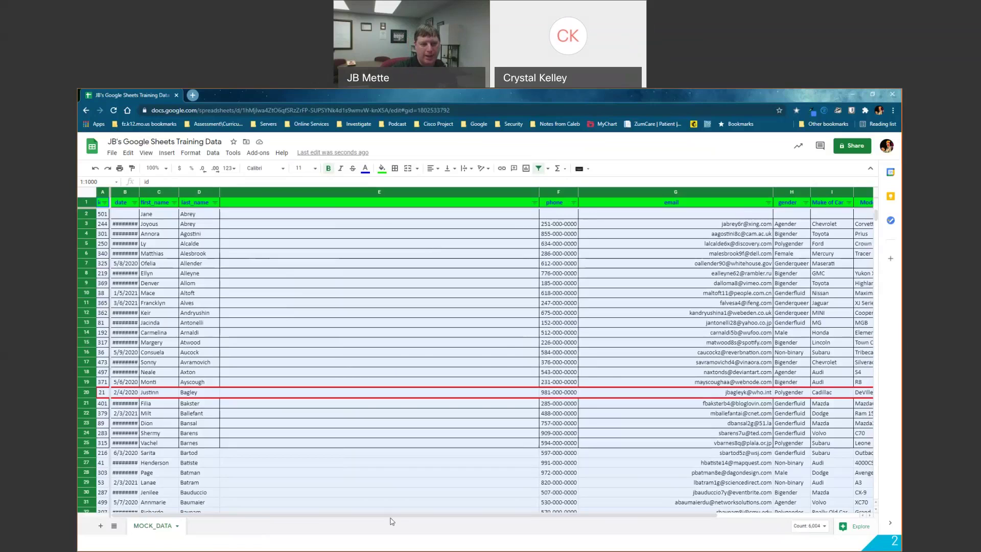
- Sort the filtered data by the Model of Car column in A → Z order and look over the result
left_click_drag(409, 515, 553, 516)
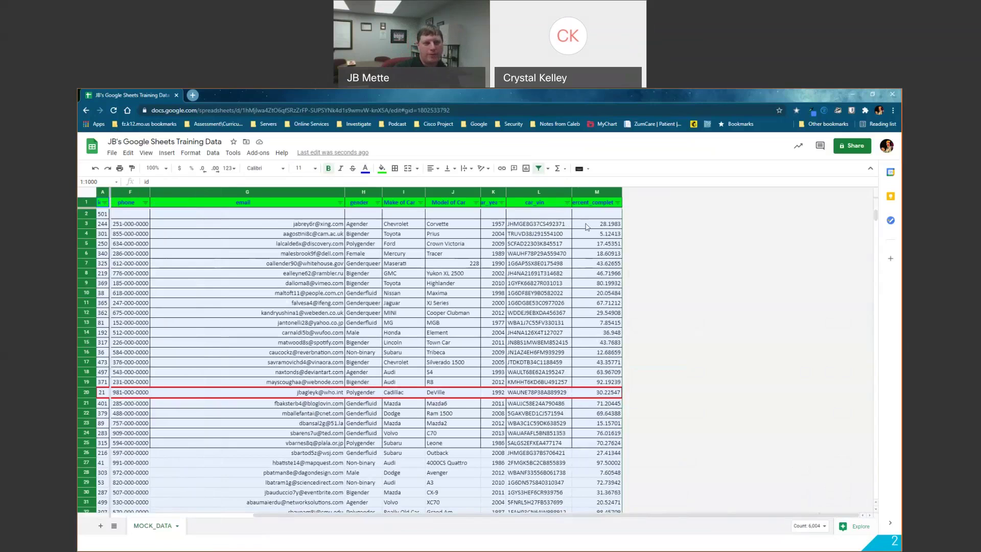
left_click(529, 215)
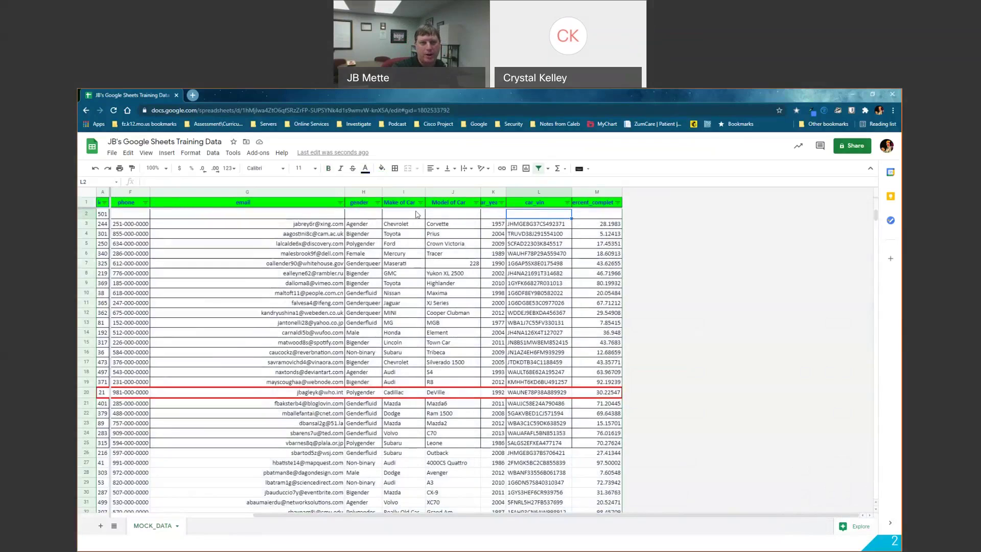
left_click(476, 204)
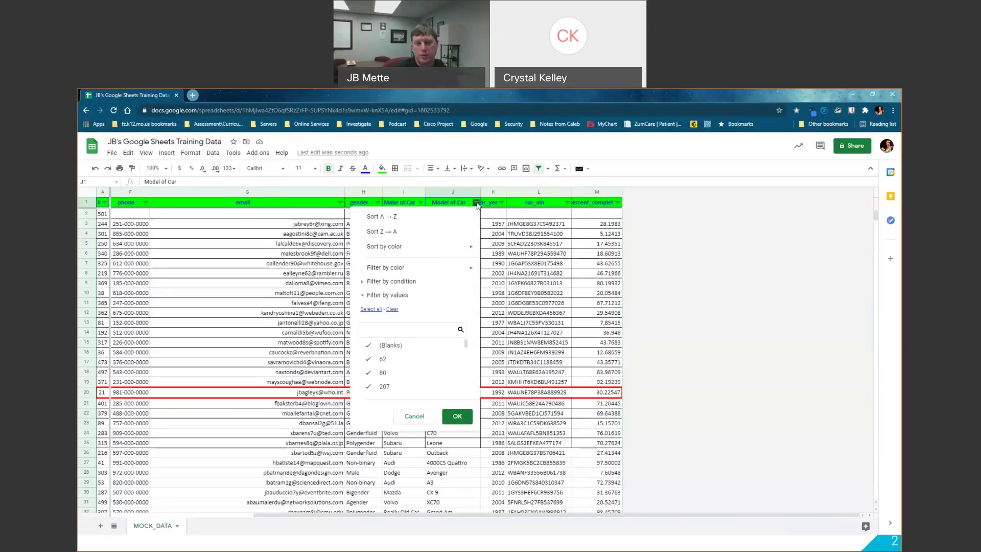
left_click(452, 218)
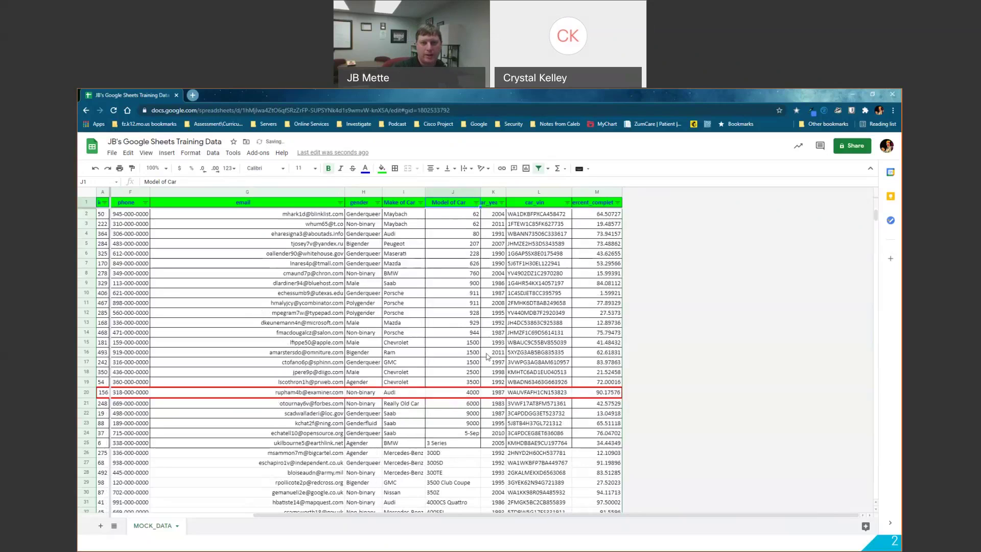
scroll(465, 396, "down", 5)
scroll(464, 396, "up", 5)
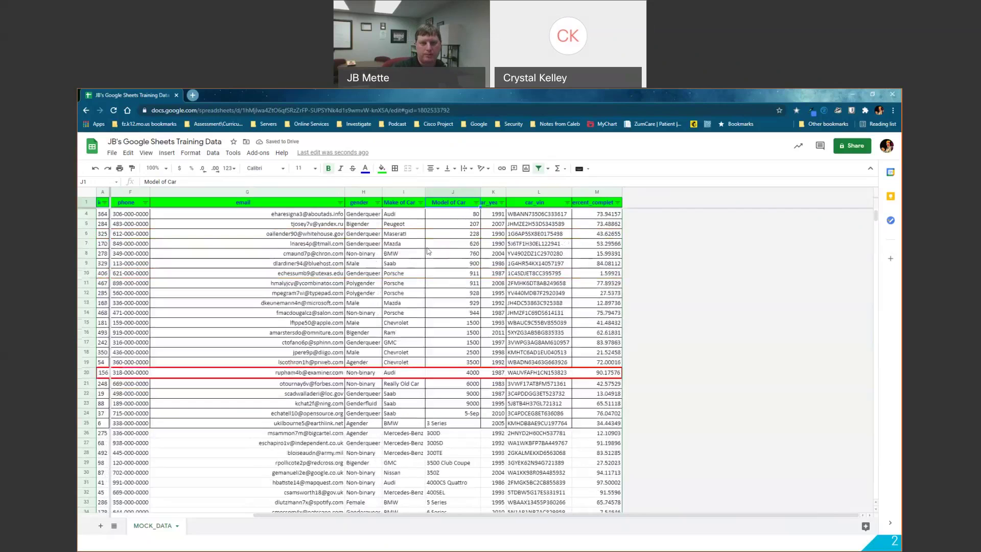
- Sort the filtered data by the Make of Car column in A → Z order and check the grouping of makes
left_click(421, 202)
left_click(394, 217)
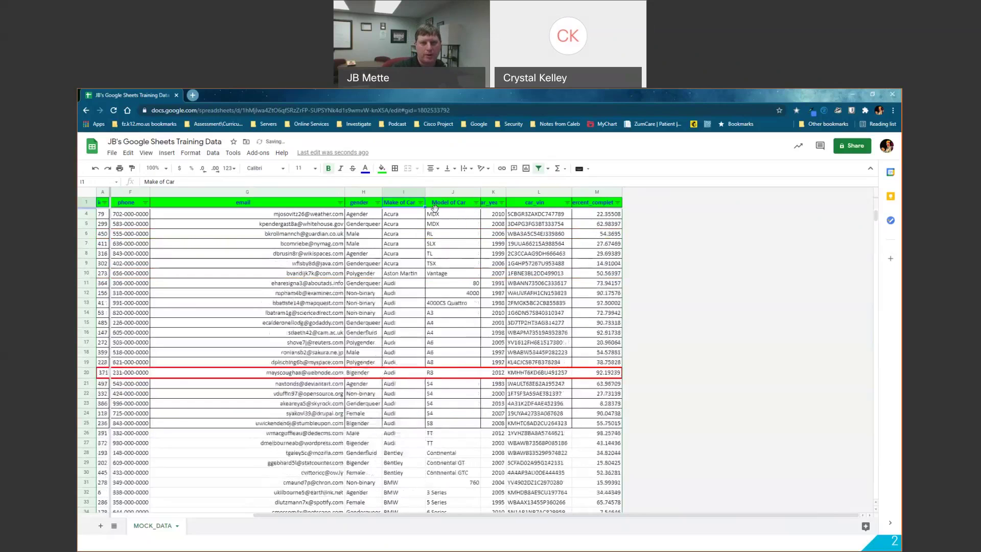
scroll(430, 233, "down", 3)
scroll(413, 245, "up", 4)
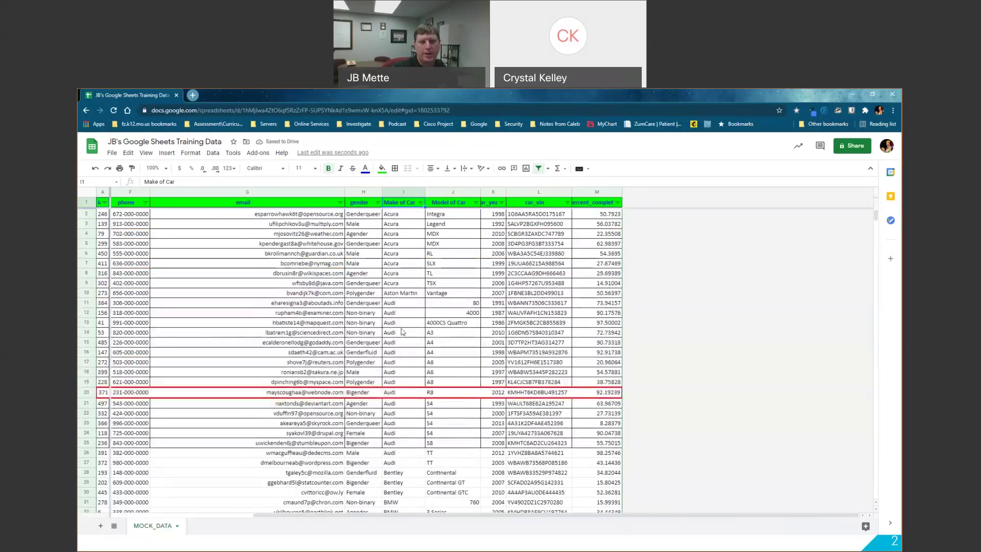
scroll(404, 358, "down", 3)
scroll(407, 389, "up", 3)
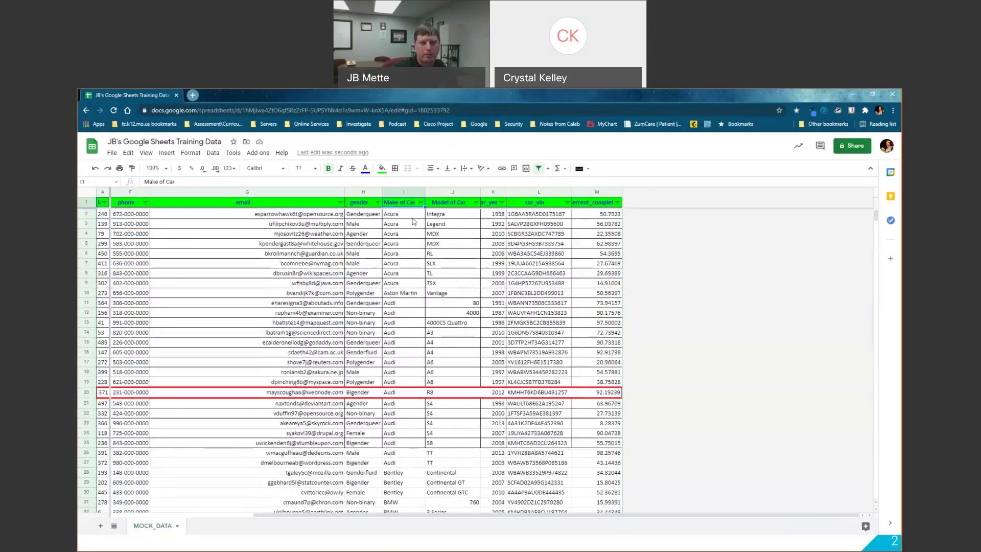
- Filter the Make of Car column by values, clearing all makes and selecting only Really Old Car
left_click(420, 203)
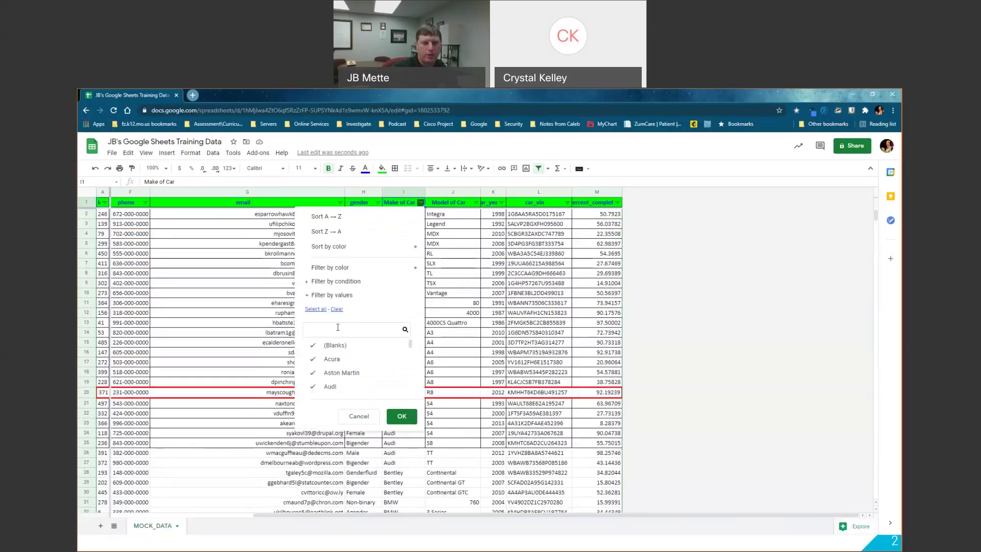
left_click(336, 312)
scroll(359, 346, "down", 3)
scroll(359, 349, "down", 8)
scroll(361, 362, "up", 4)
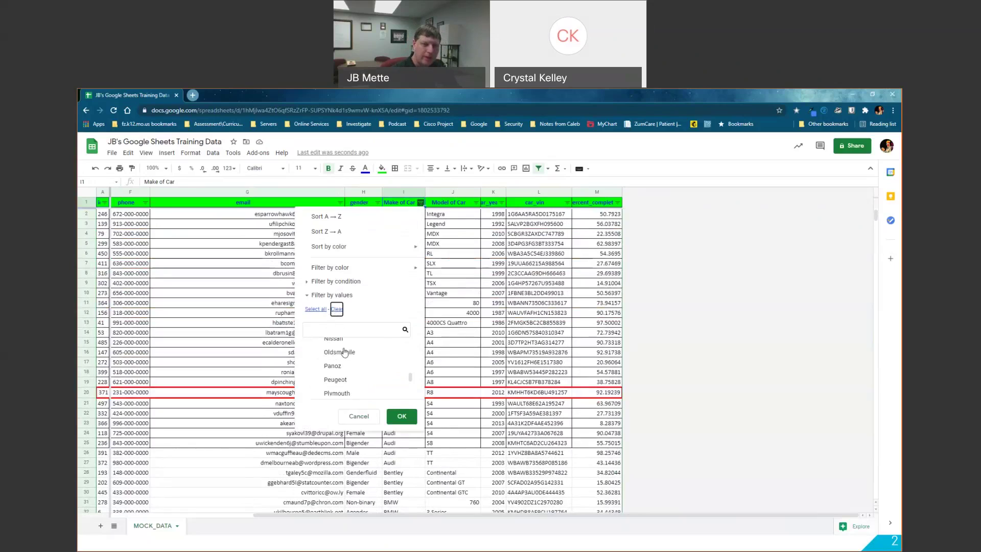
scroll(351, 376, "down", 5)
scroll(354, 374, "up", 3)
left_click(349, 372)
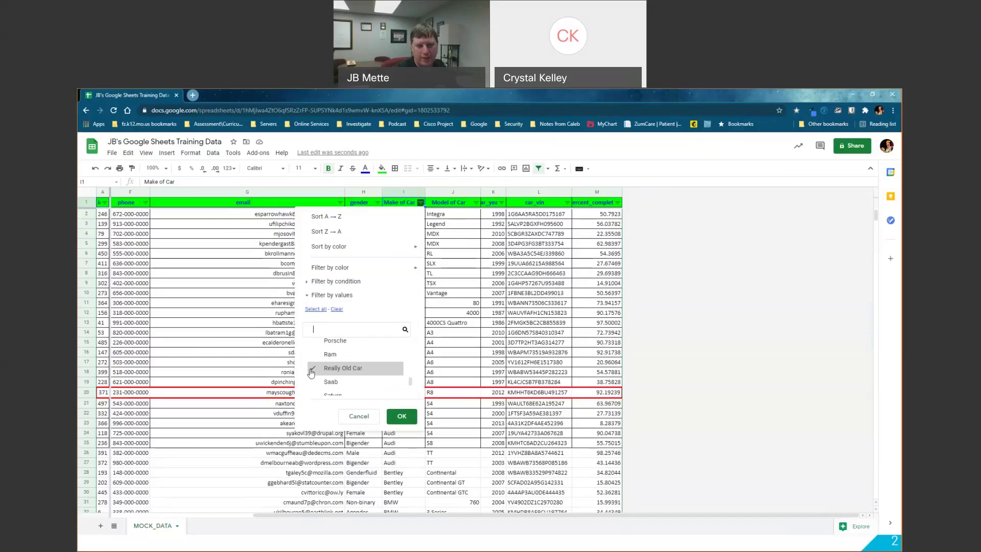
scroll(327, 363, "up", 1)
scroll(328, 358, "up", 1)
scroll(327, 358, "down", 3)
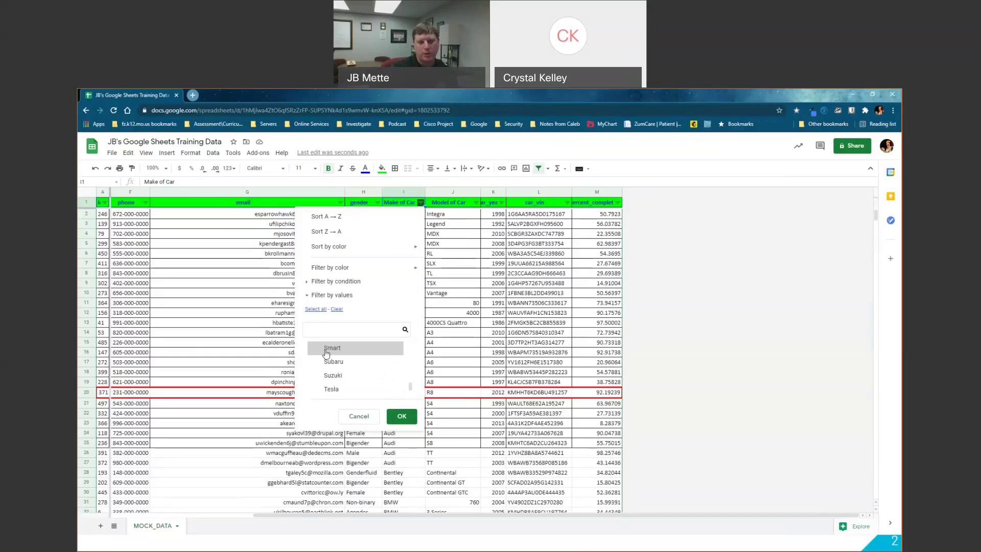
left_click(400, 416)
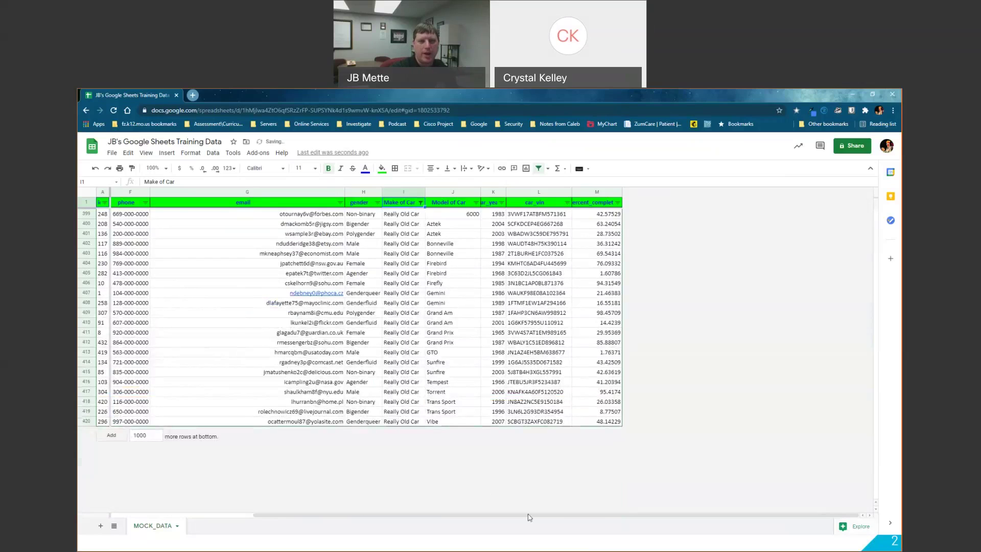
- Review the filtered Really Old Car rows, highlighting their last names and looking across to the car model columns
left_click_drag(528, 517, 337, 516)
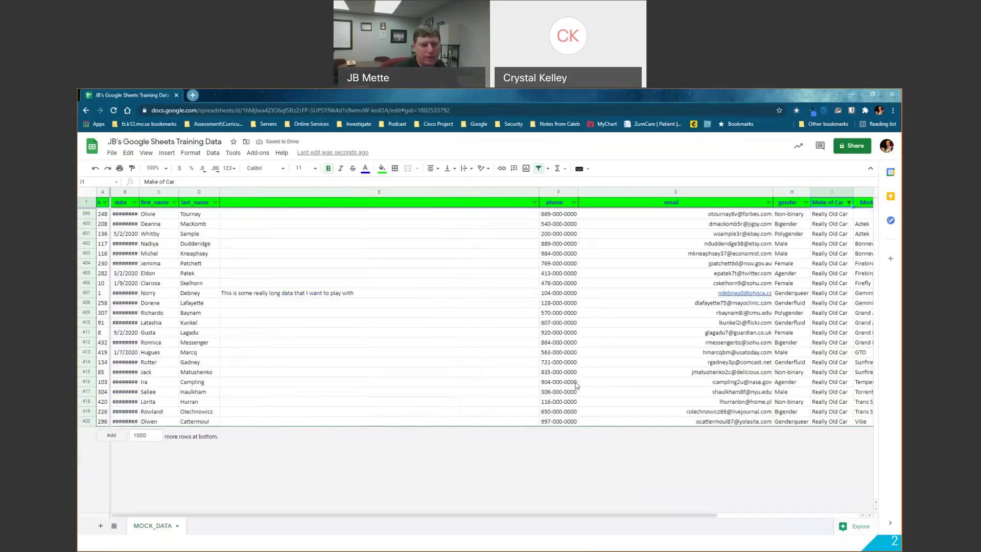
left_click_drag(192, 214, 202, 432)
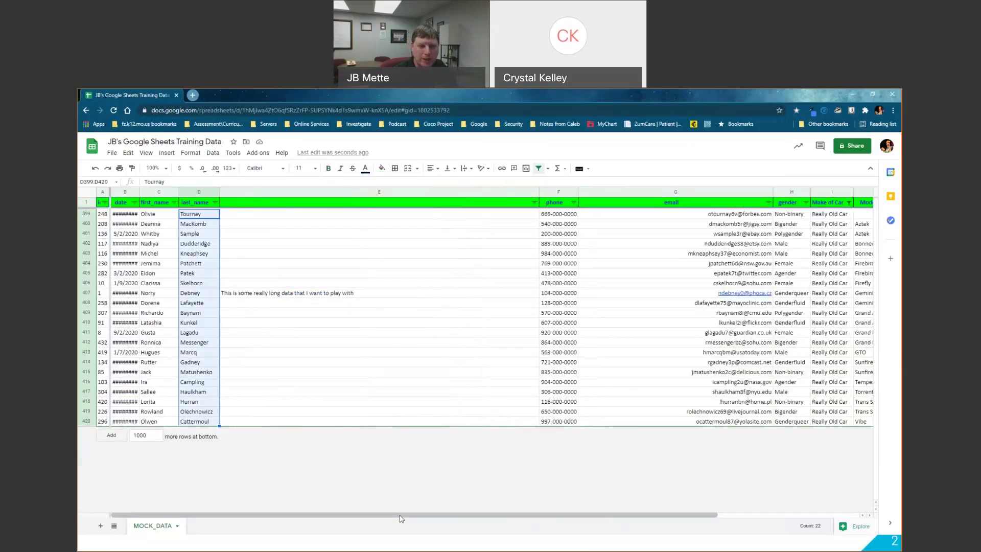
left_click_drag(400, 517, 605, 530)
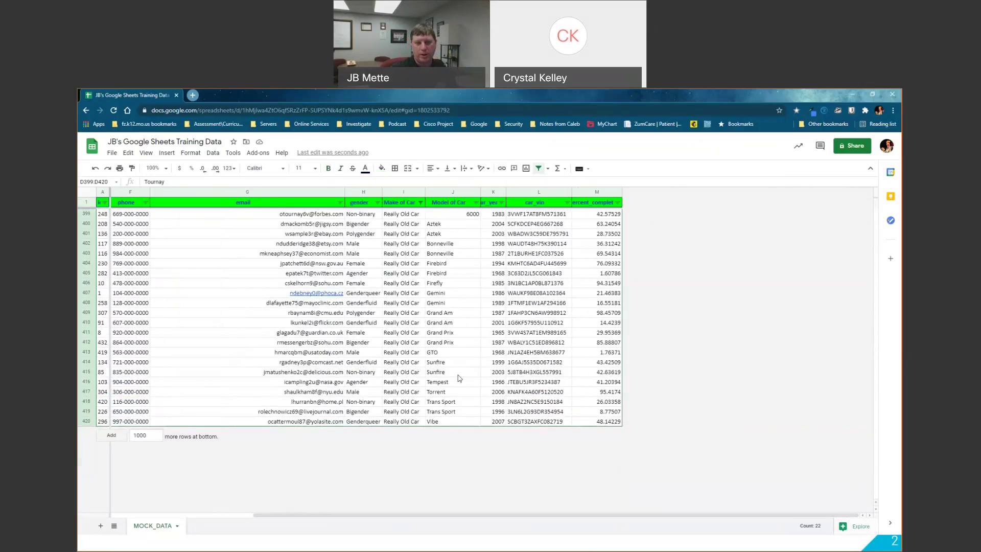
- Sort the filtered Really Old Car rows by the last_name column A → Z and look across to the car columns
left_click_drag(486, 517, 345, 517)
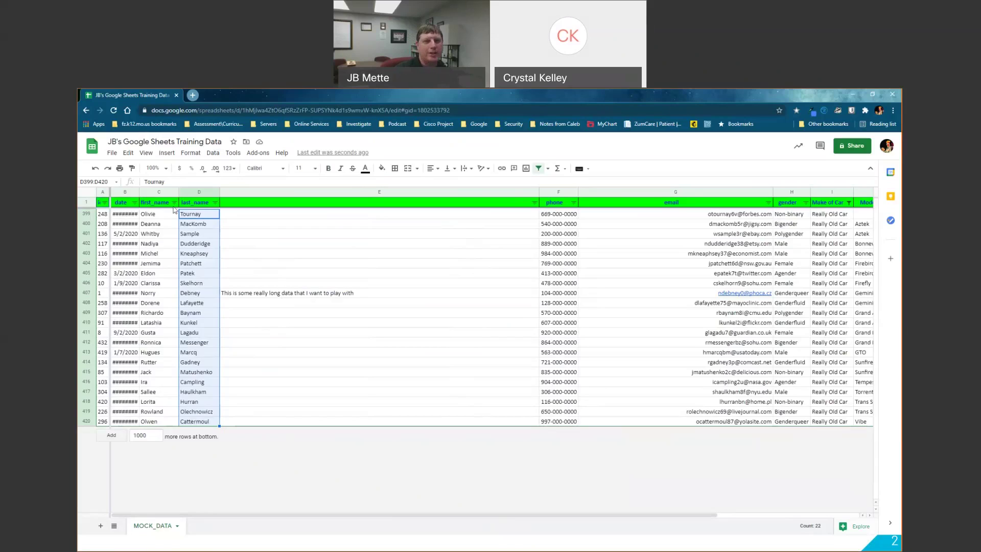
left_click(214, 203)
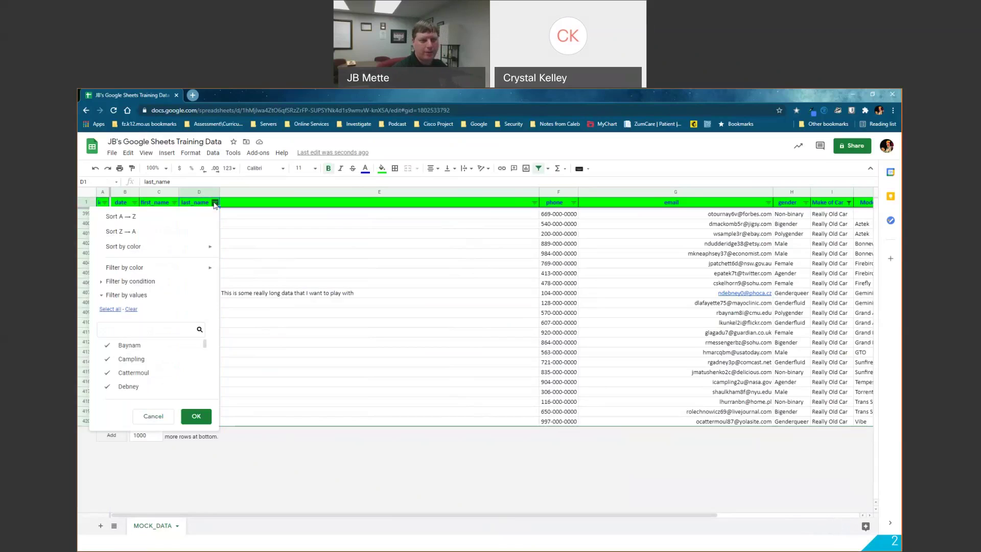
left_click(146, 217)
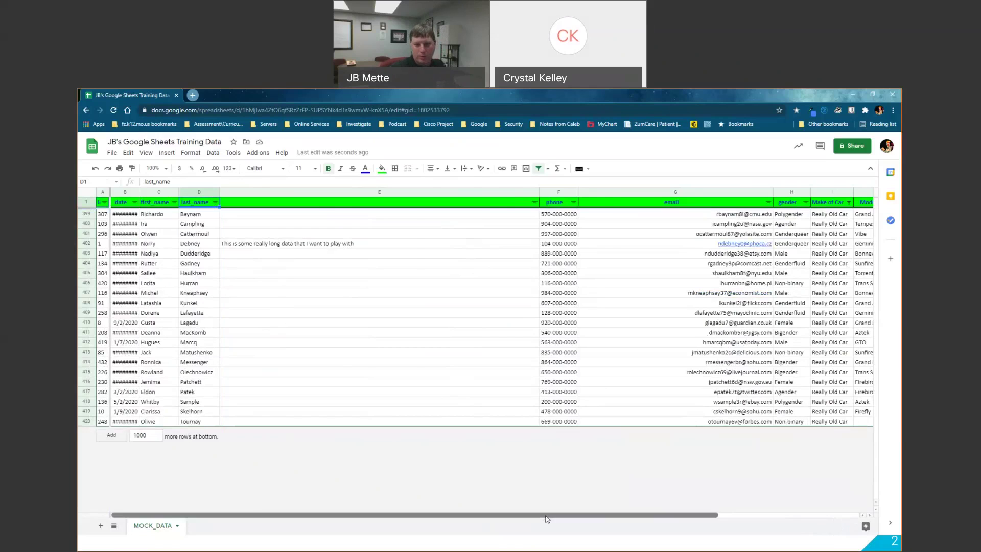
left_click_drag(542, 516, 685, 516)
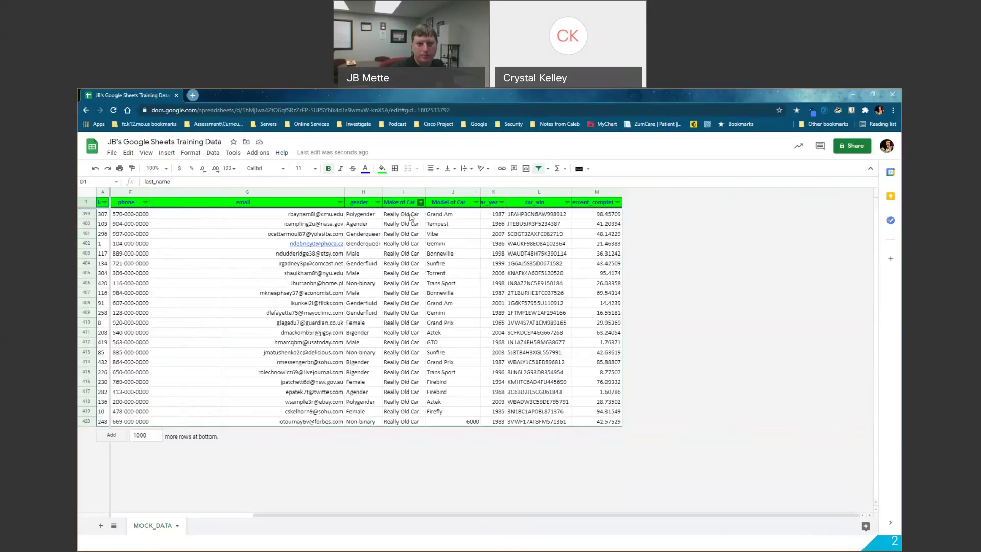
left_click_drag(416, 517, 275, 516)
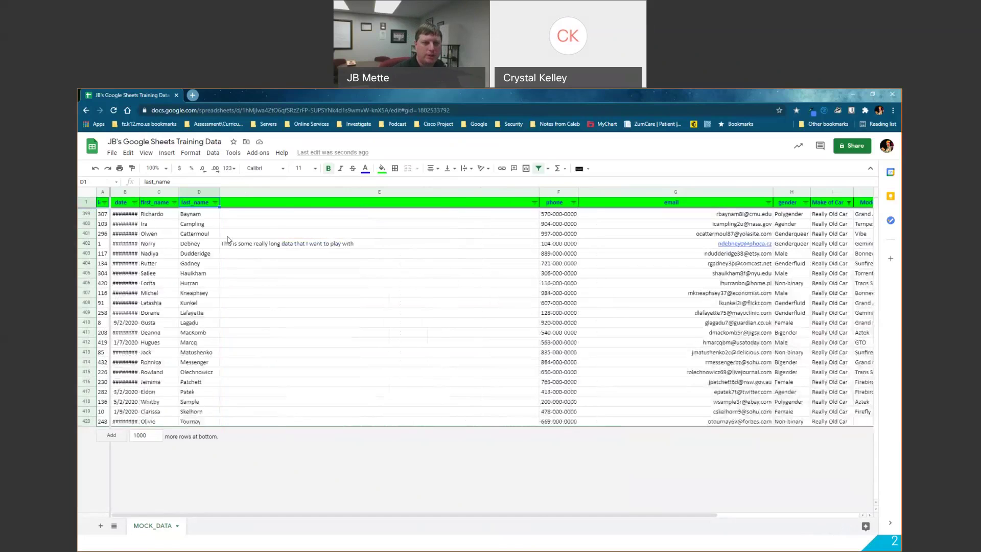
left_click_drag(518, 516, 620, 517)
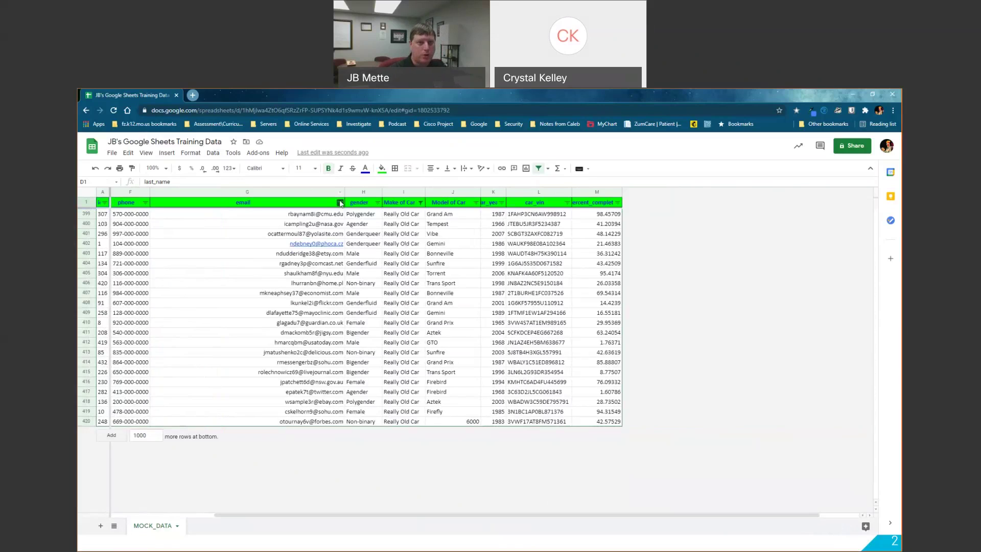
- Select all values in the Make of Car filter to bring every make back into the data
left_click(420, 203)
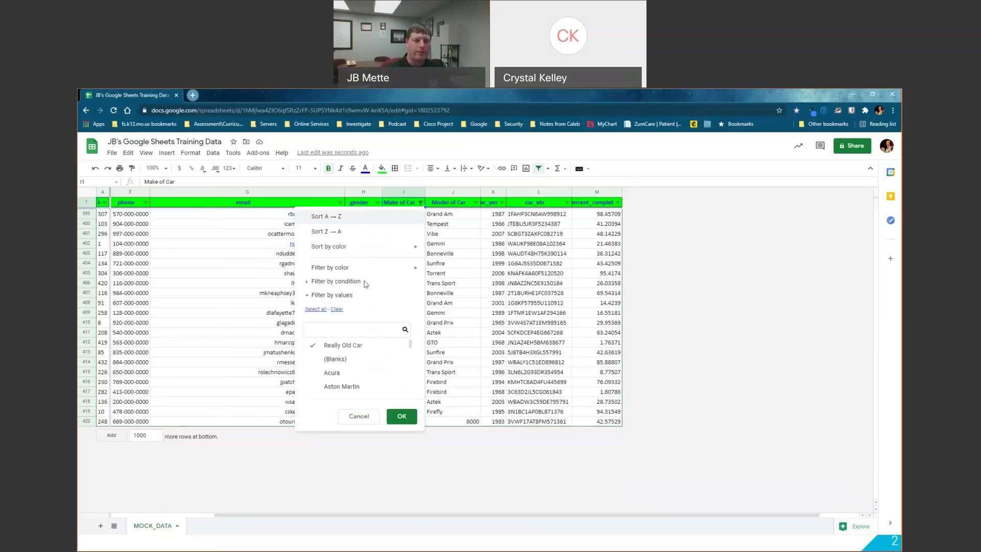
left_click(352, 358)
left_click(350, 372)
left_click(347, 386)
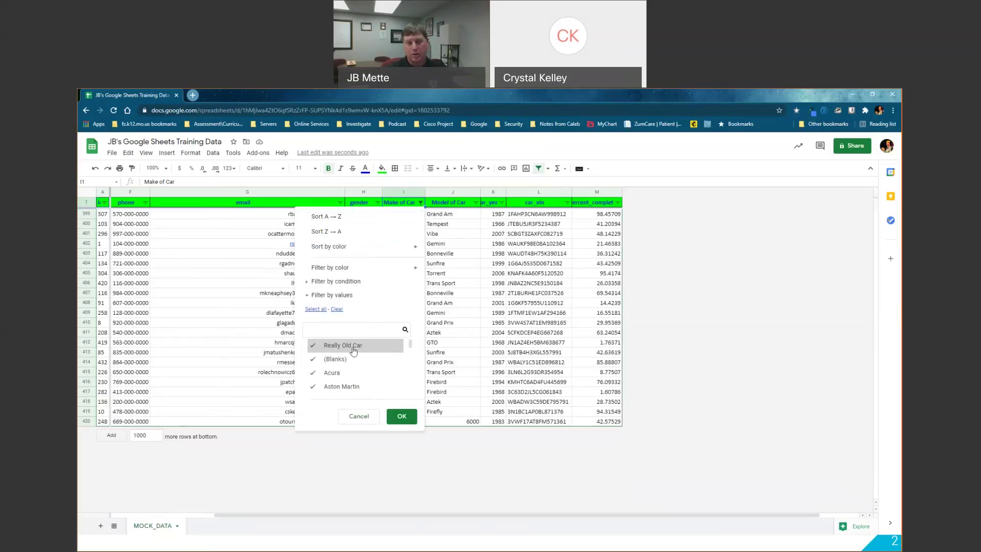
left_click(312, 311)
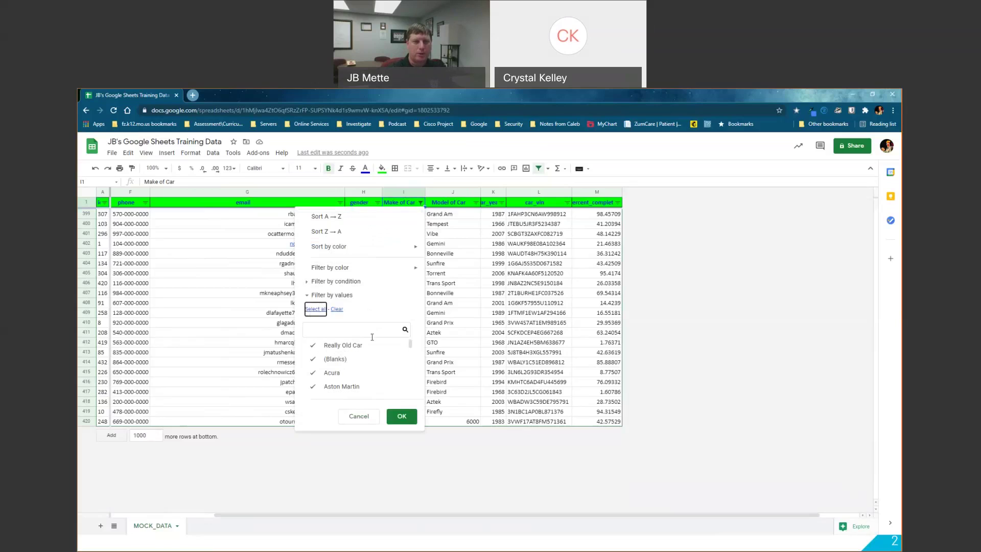
left_click(404, 417)
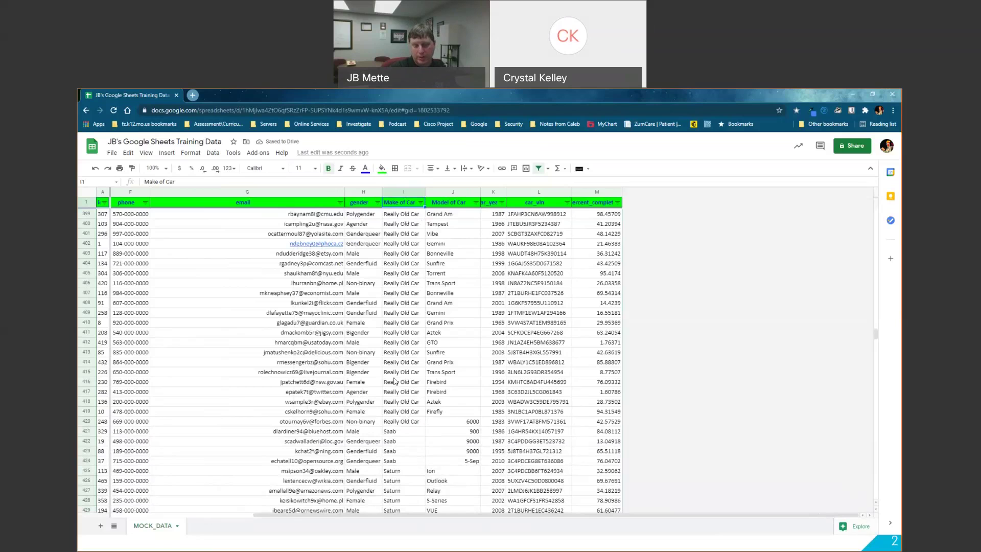
- Sort the full data by the last_name column A → Z and look across to the car columns
left_click_drag(502, 519, 361, 519)
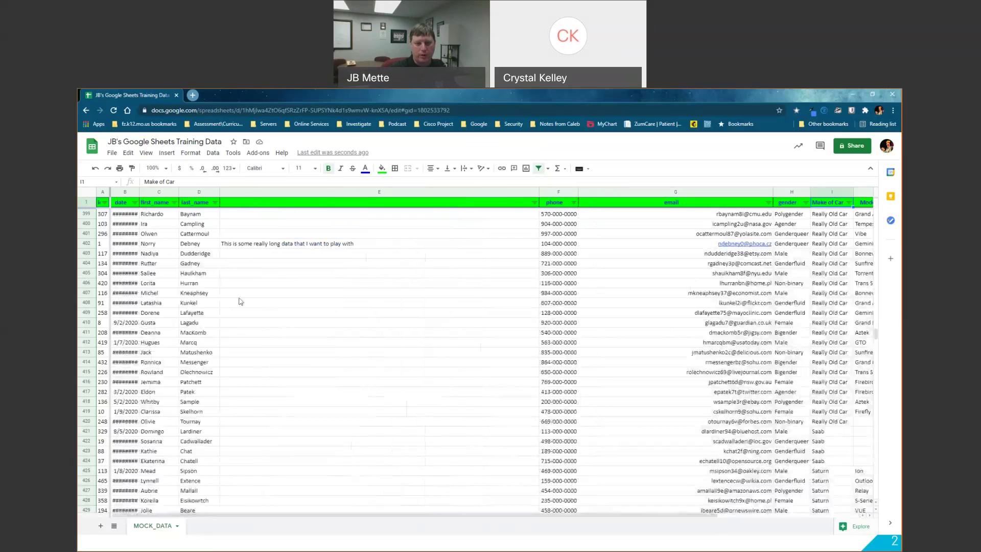
left_click(215, 202)
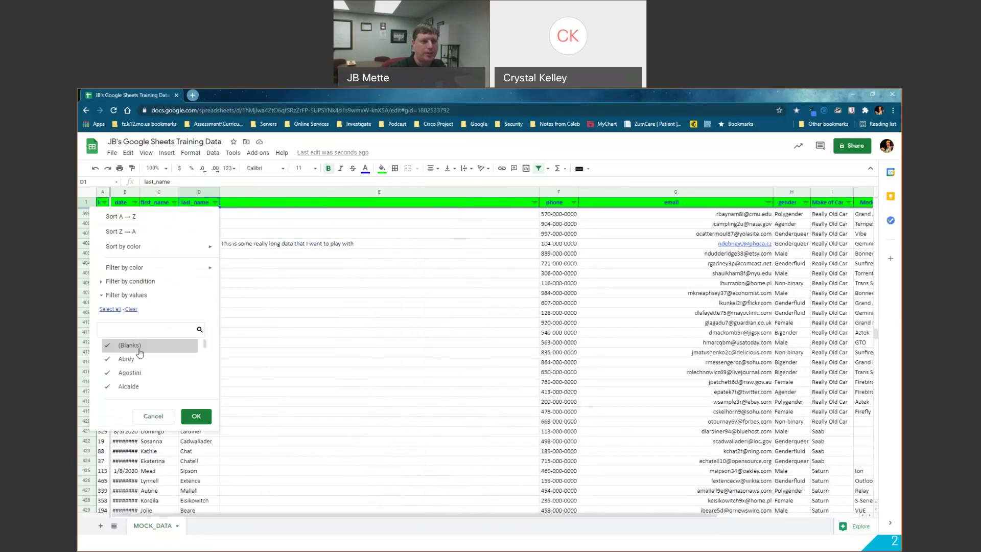
left_click(128, 217)
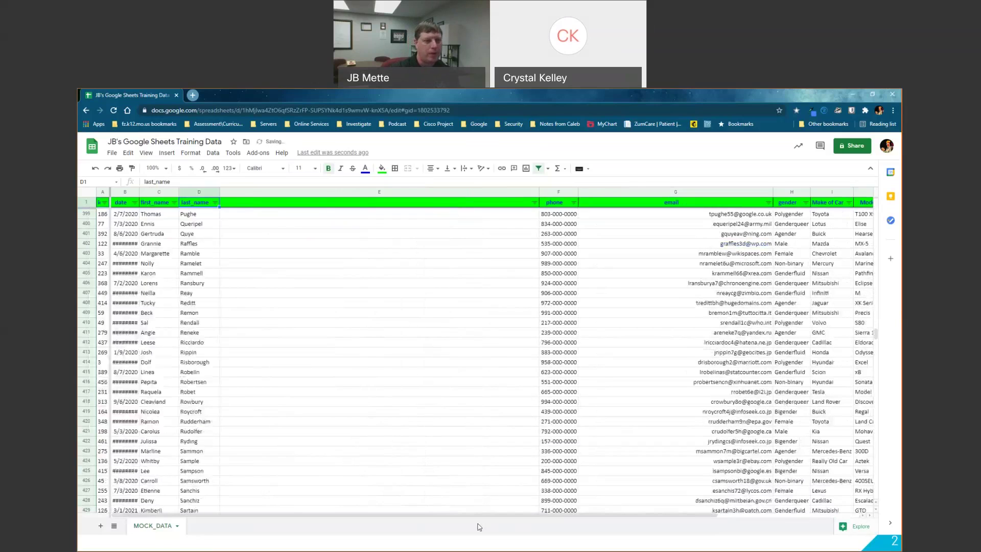
scroll(514, 517, "right", 5)
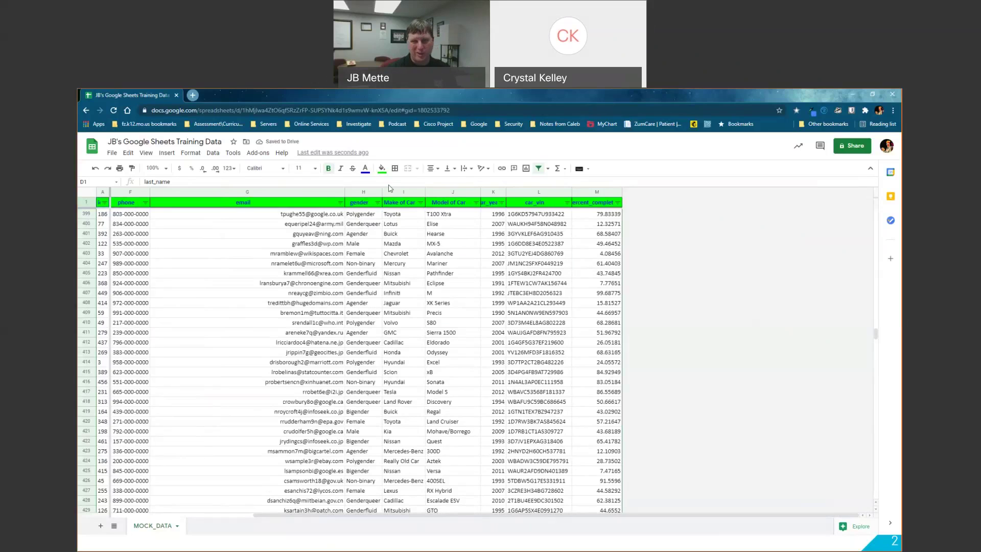
- Filter the Make of Car column by values, clearing all makes, searching for "to" and keeping only Toyota
left_click(421, 203)
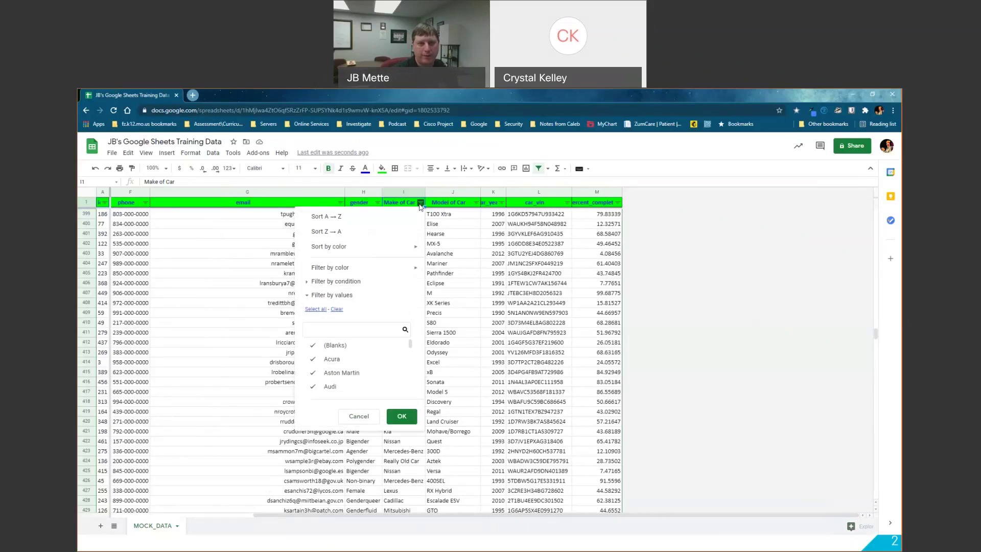
left_click(337, 309)
left_click(370, 323)
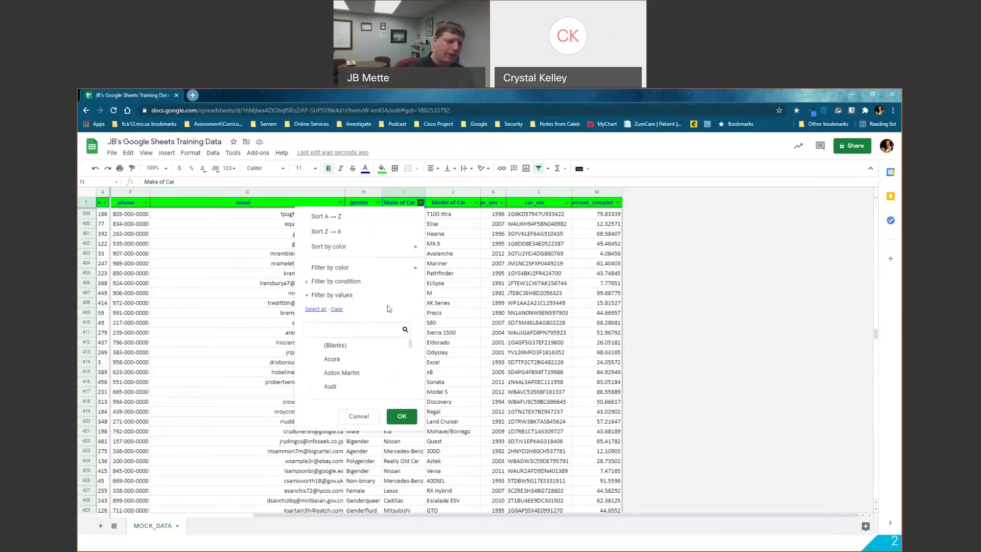
type("to")
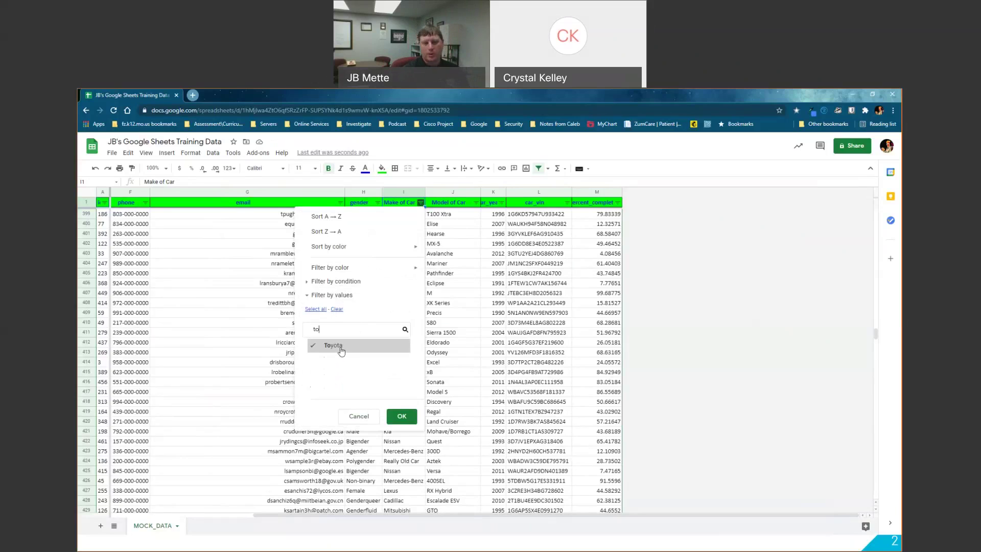
left_click(403, 416)
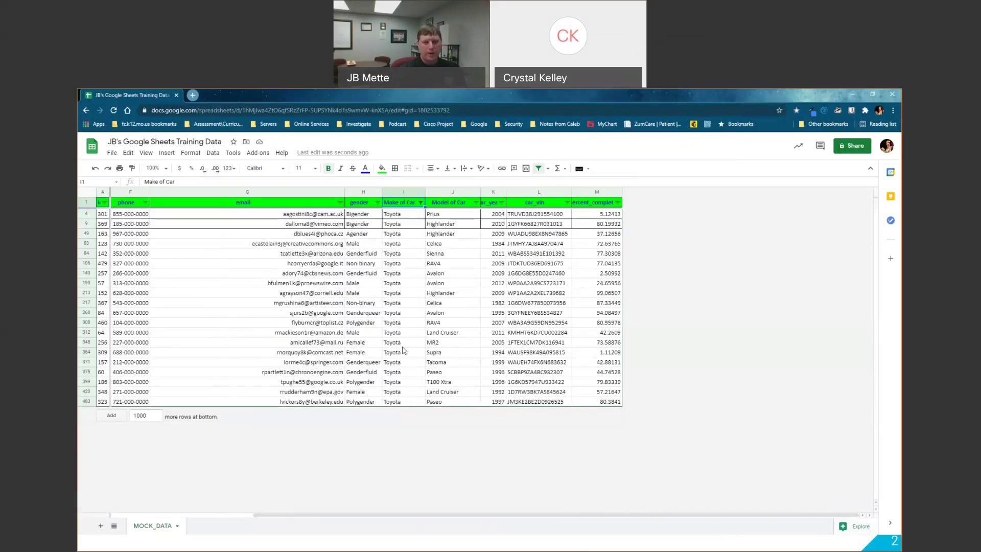
- Sort the filtered Toyota rows by the last_name column A → Z
left_click_drag(468, 514, 282, 513)
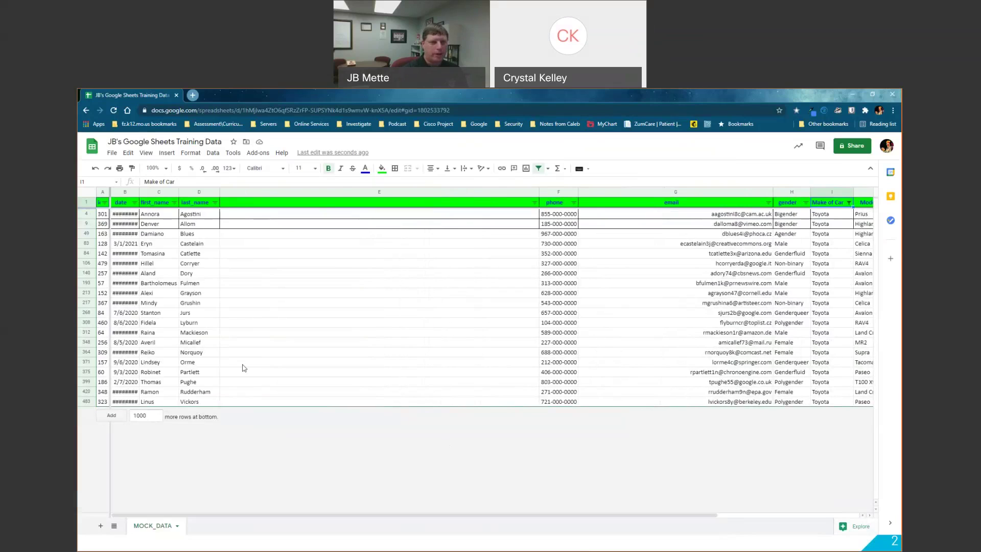
left_click(215, 202)
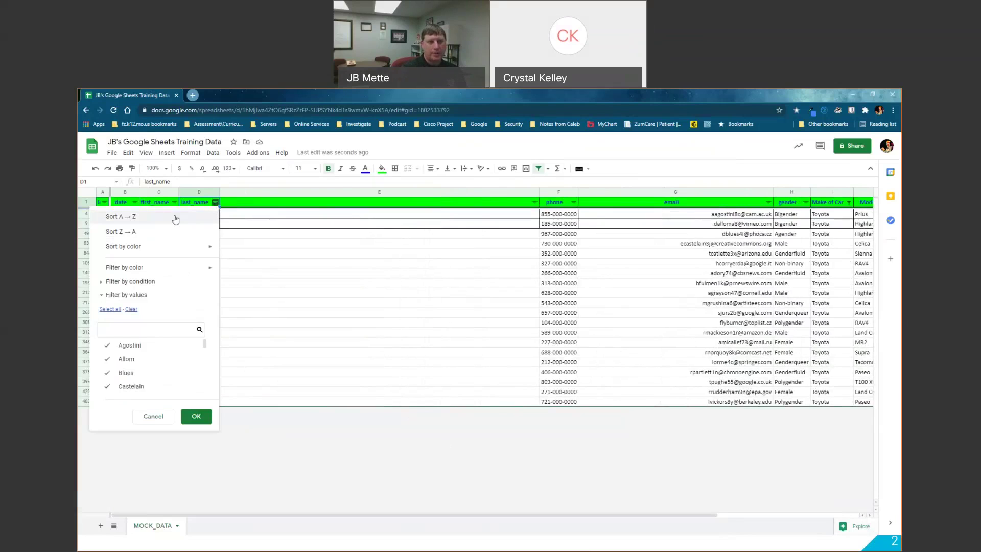
left_click(143, 214)
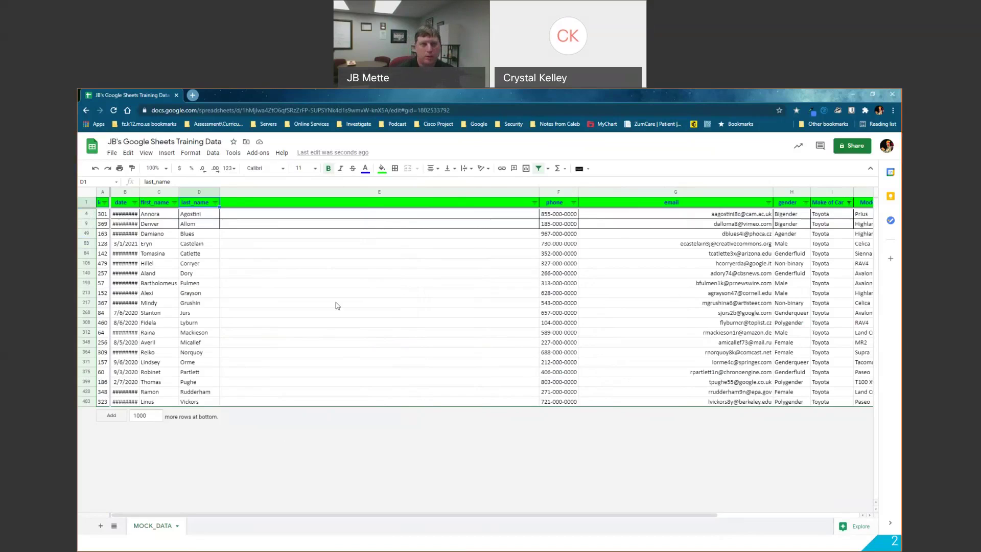
- Turn off the filter on the data and narrow the wide column E between last_name and phone
left_click(219, 153)
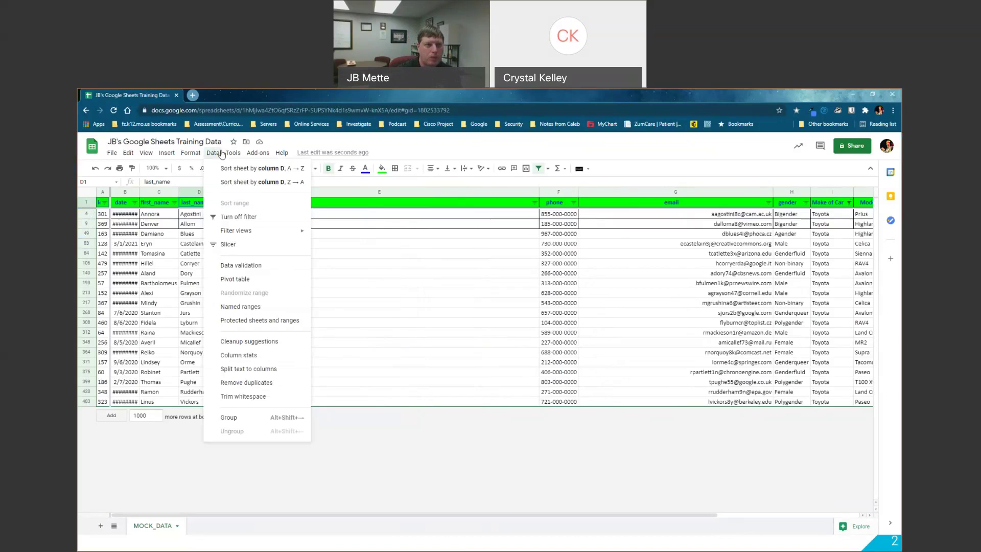
left_click(250, 219)
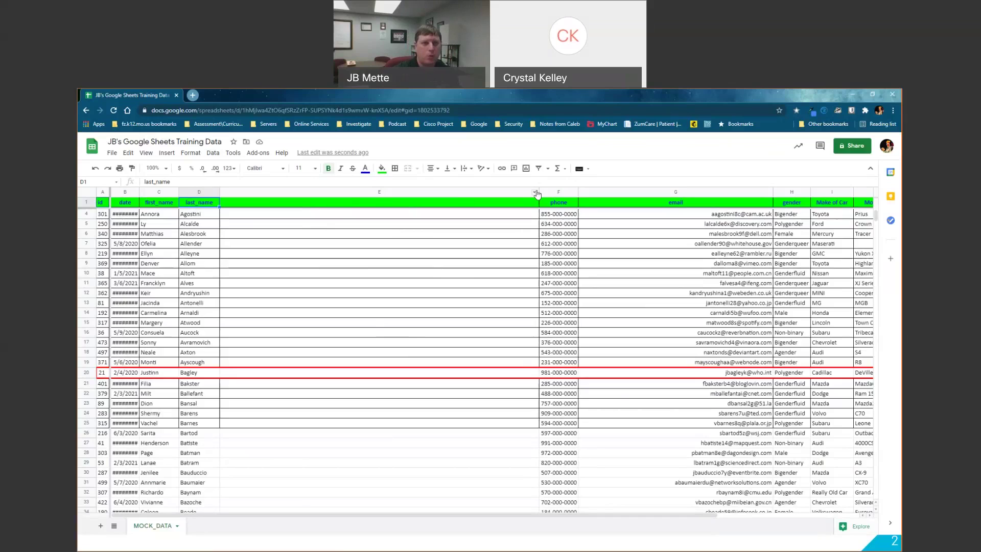
left_click_drag(539, 191, 320, 196)
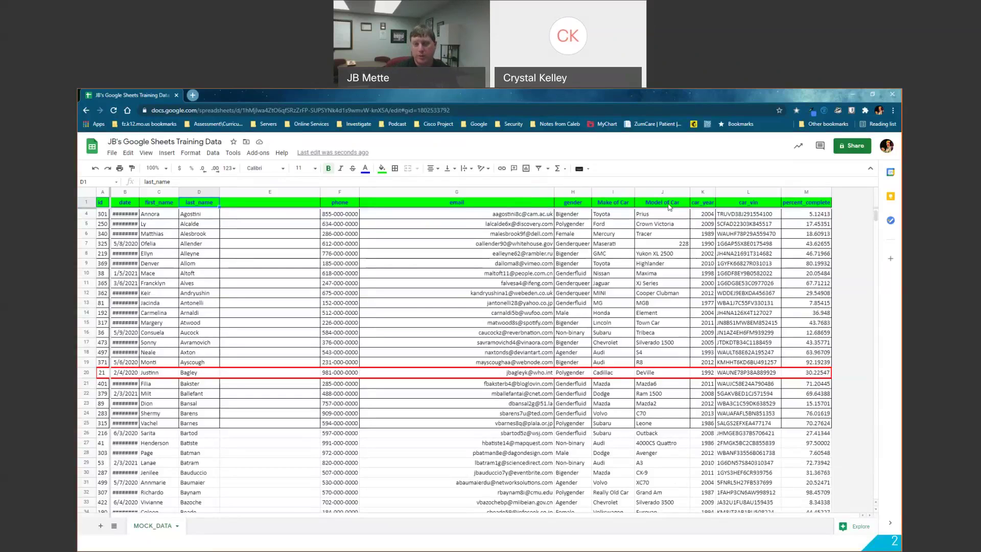
- Hide the car_year column K and select the Make of Car header cell
right_click(702, 193)
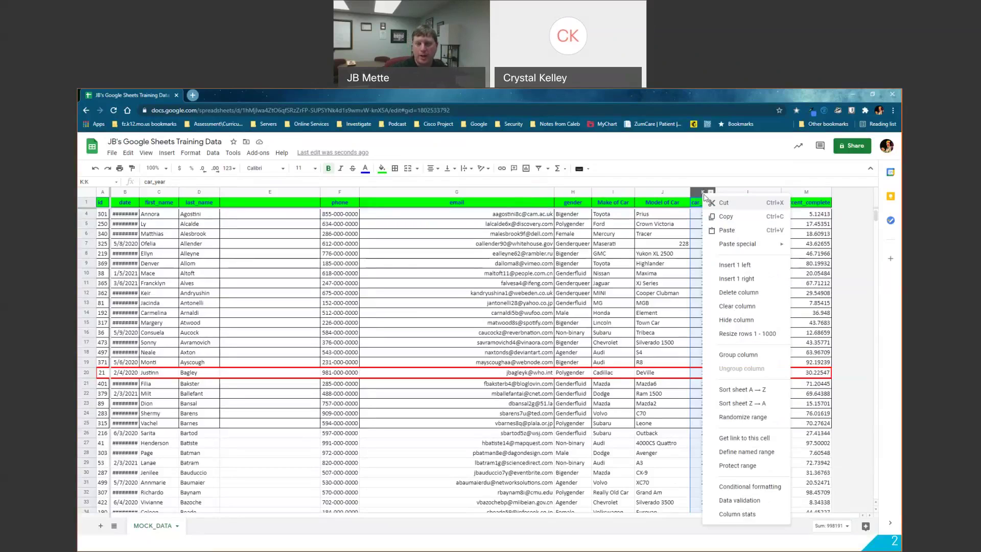
left_click(666, 236)
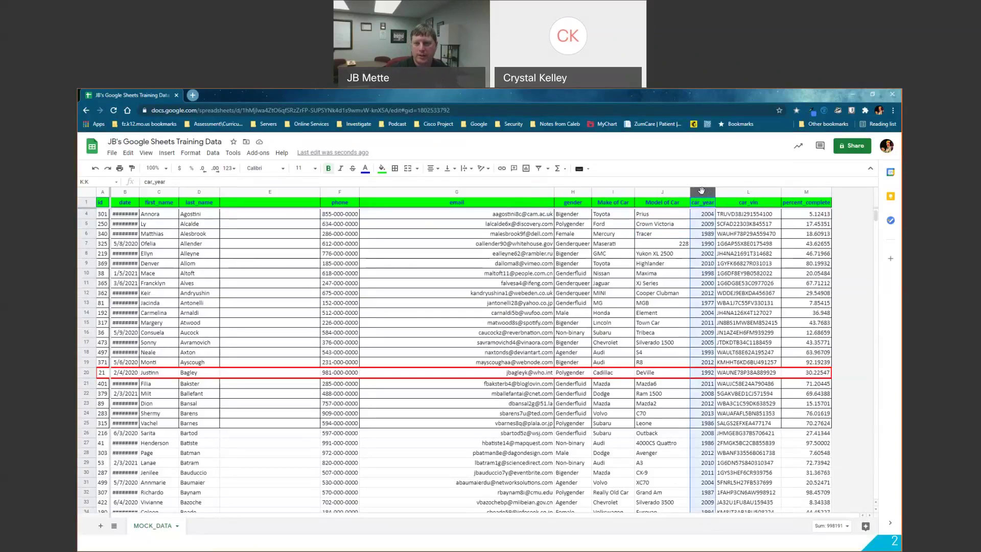
right_click(702, 190)
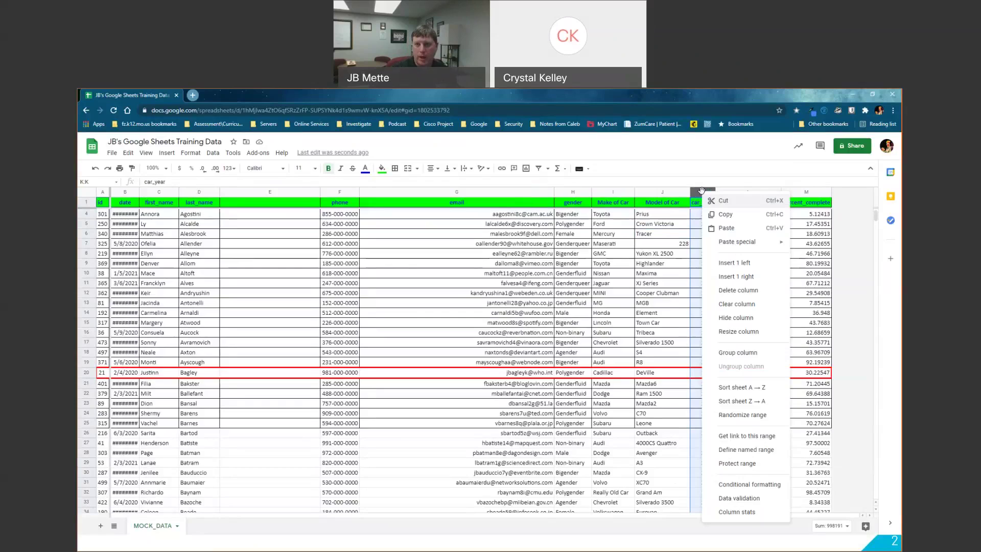
left_click(753, 324)
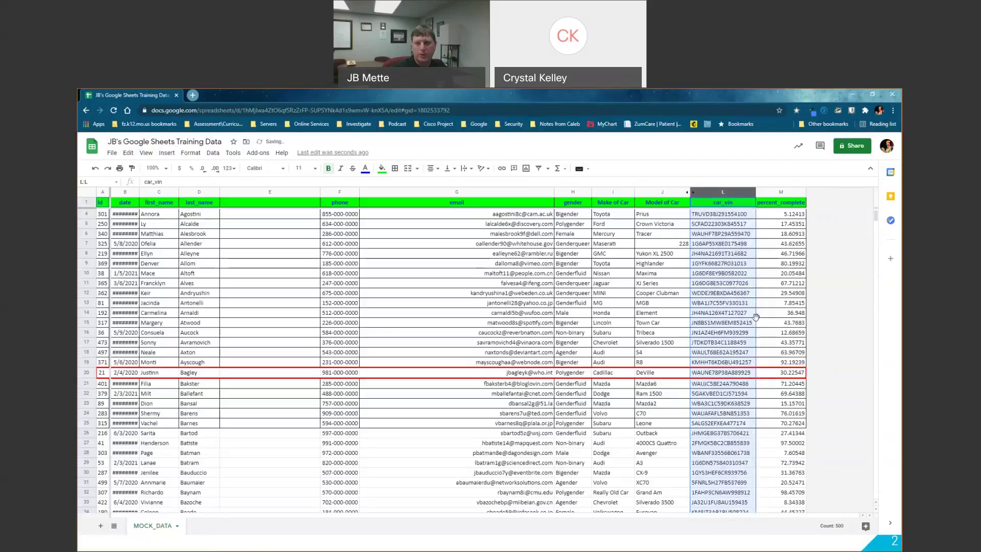
left_click(597, 203)
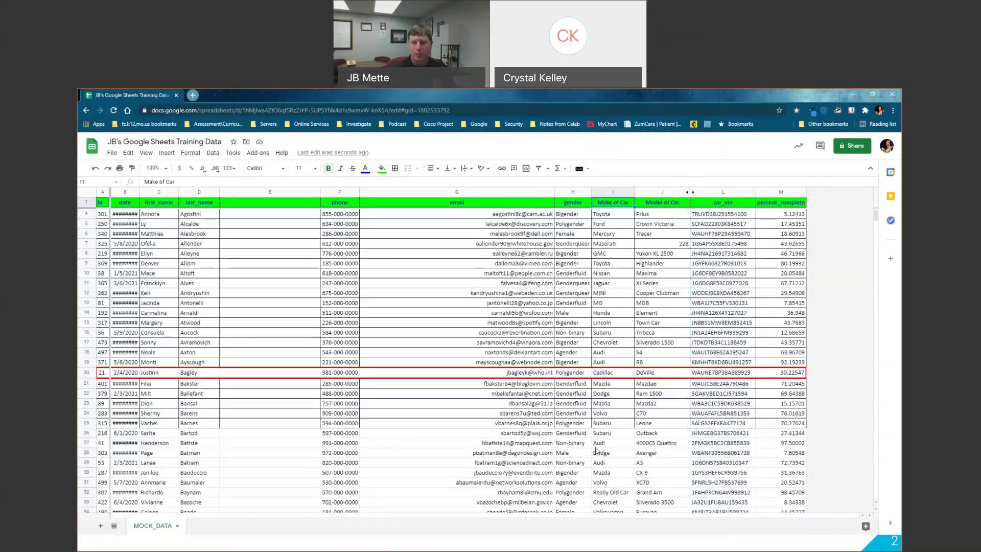
- Unhide the car_year column between Model of Car and car_vin
scroll(394, 284, "down", 3)
scroll(372, 299, "up", 4)
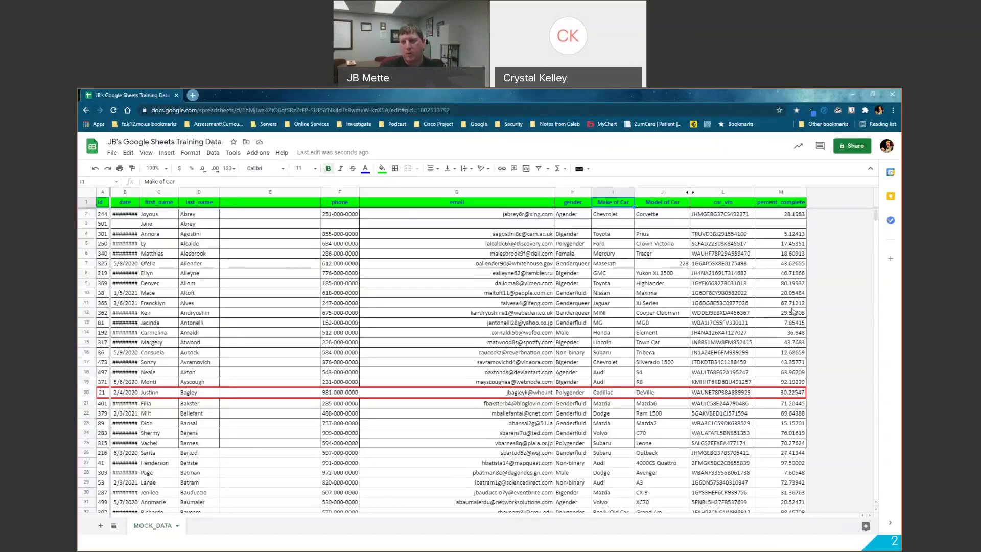
left_click(693, 192)
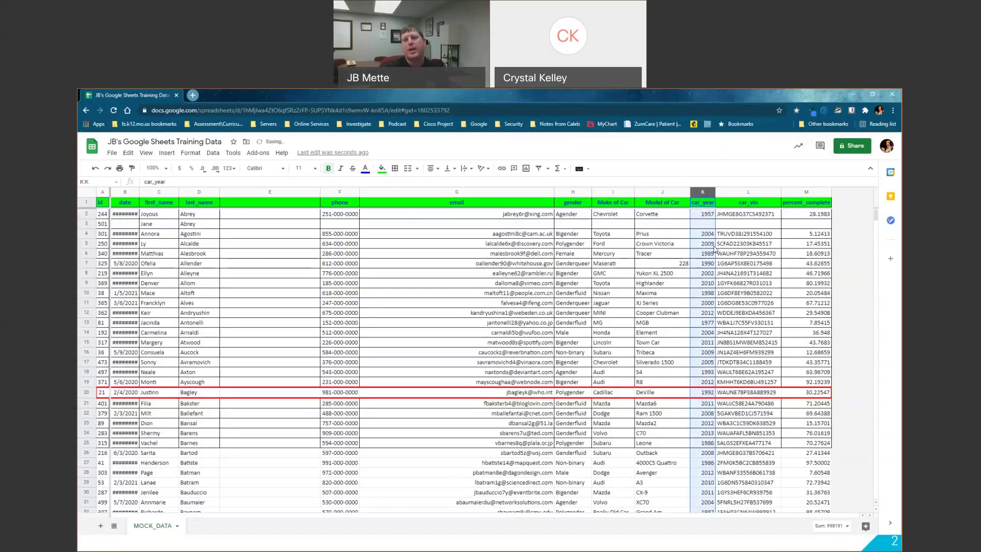
- Hide rows 5 to 11 of the mock data
left_click(86, 243)
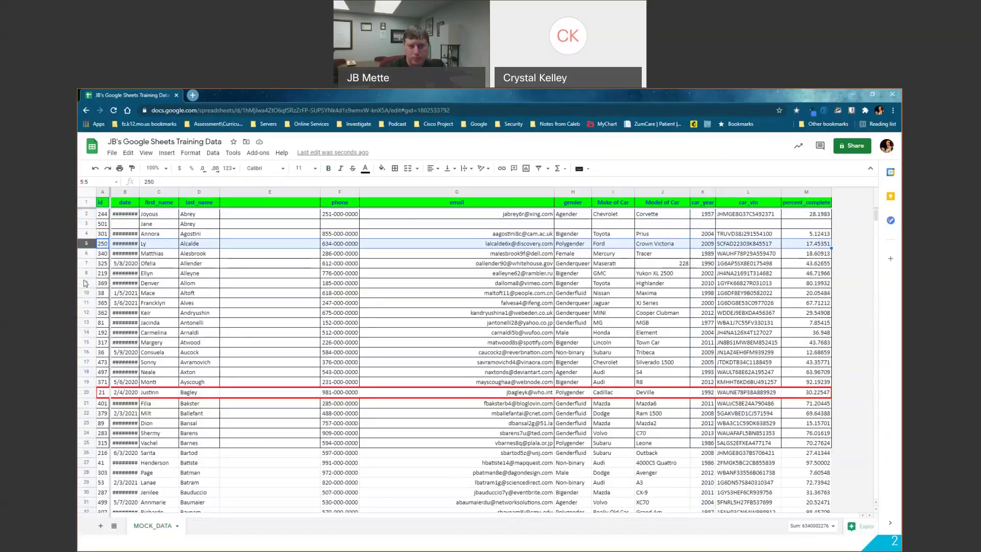
left_click(86, 305, "shift")
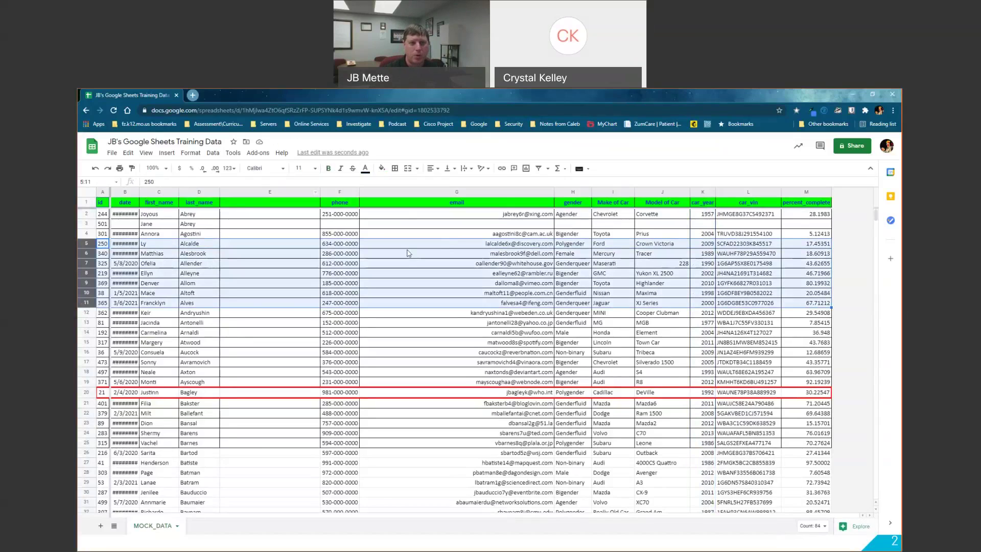
right_click(90, 276)
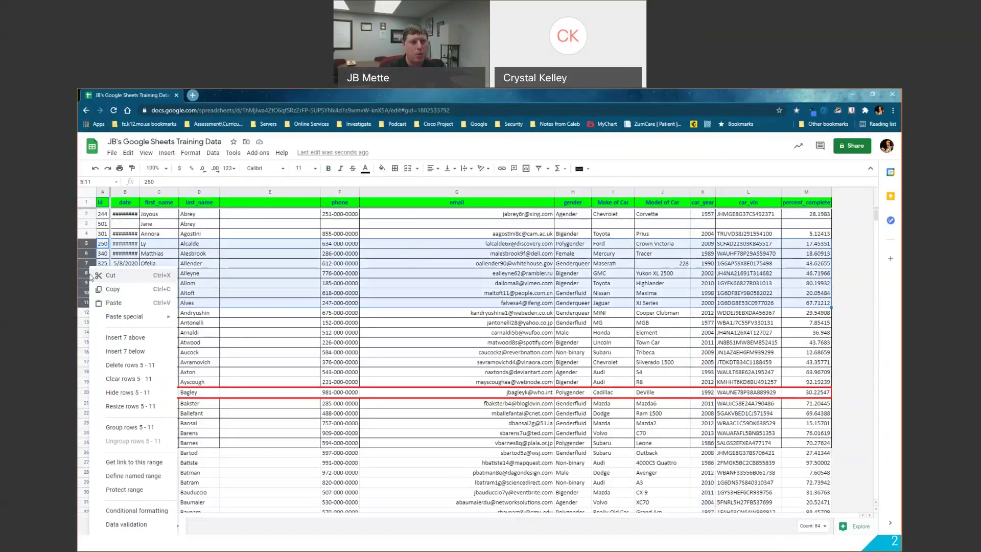
left_click(135, 393)
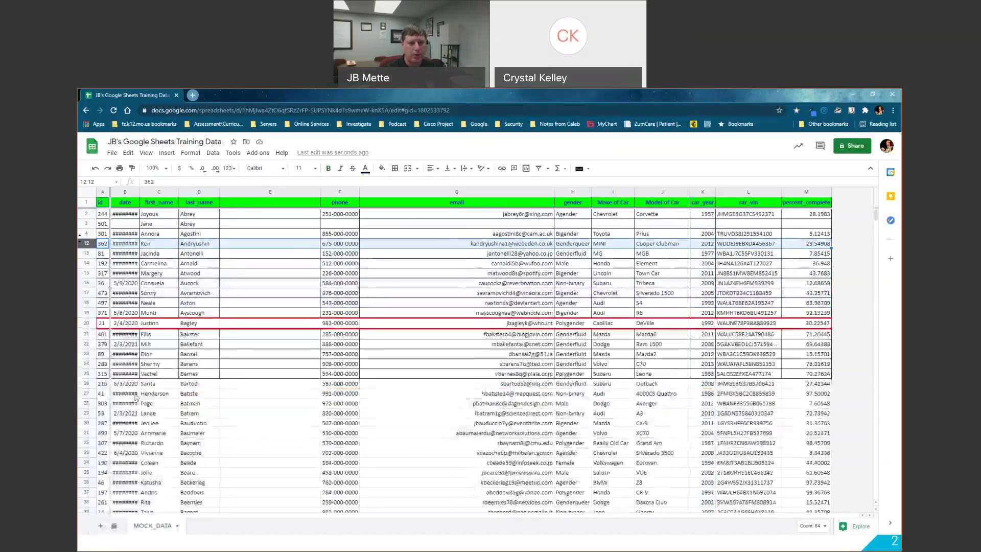
- Unhide rows 5 to 11 of the mock data
left_click(149, 263)
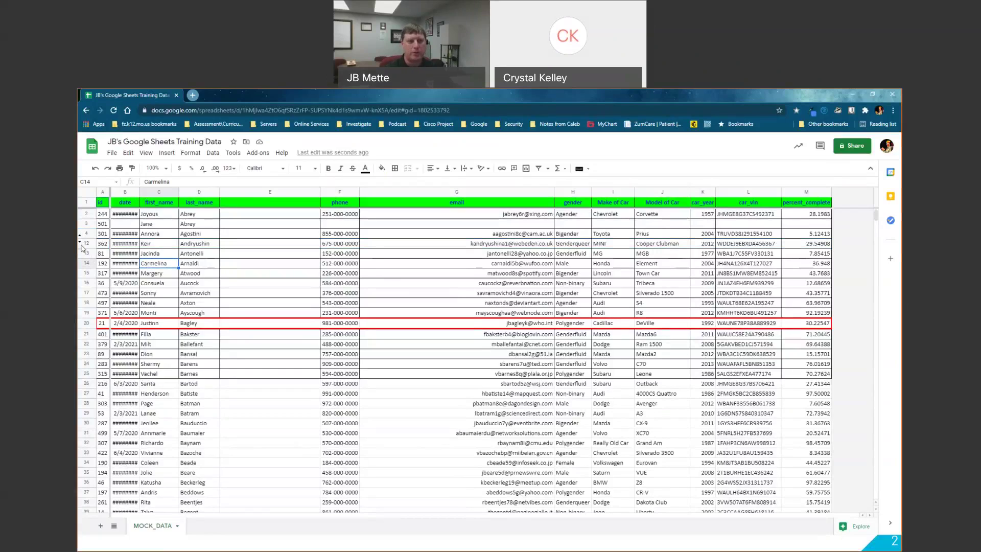
left_click(79, 242)
left_click(236, 334)
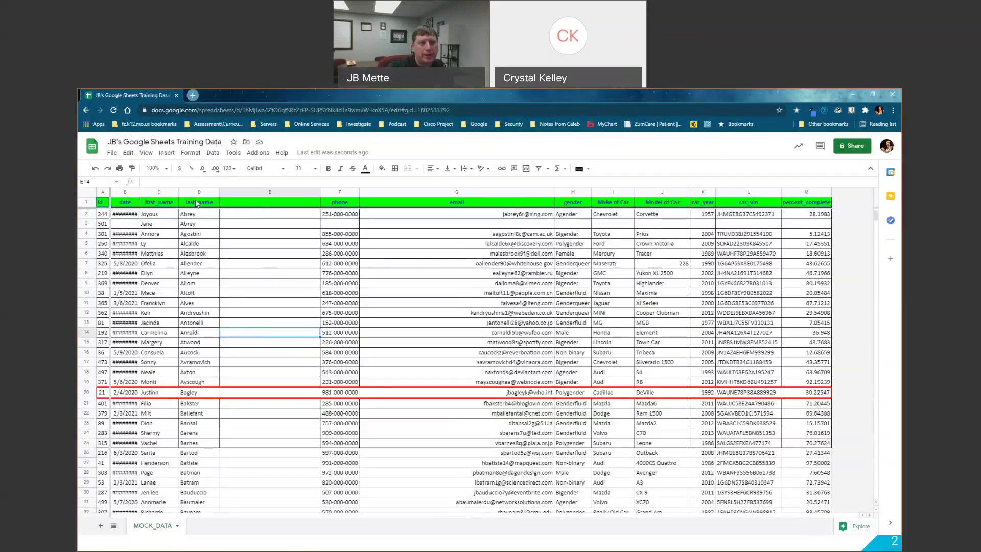
- Select the last_name values in D2:D19 to check their count
left_click_drag(197, 218, 187, 386)
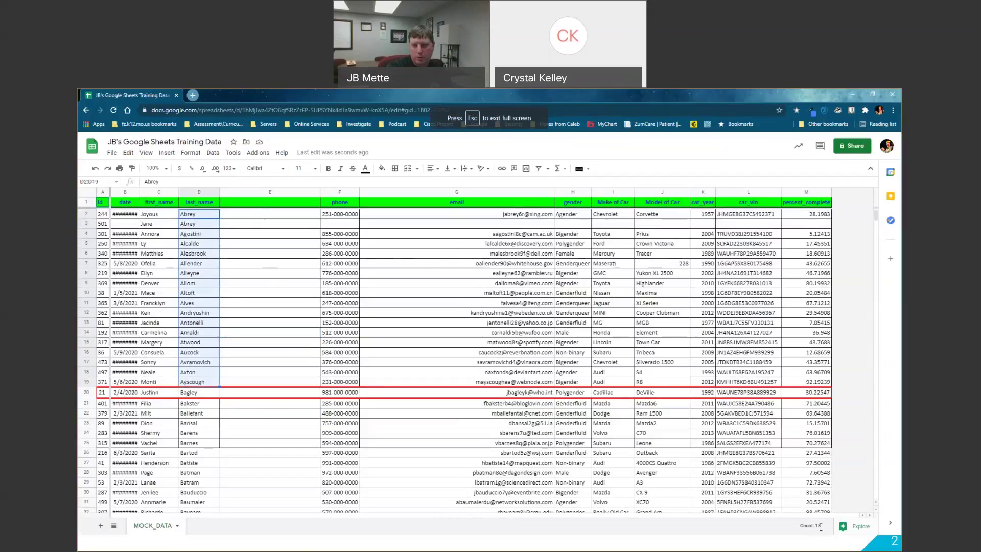
- Hide the formula bar and show it again
left_click(146, 152)
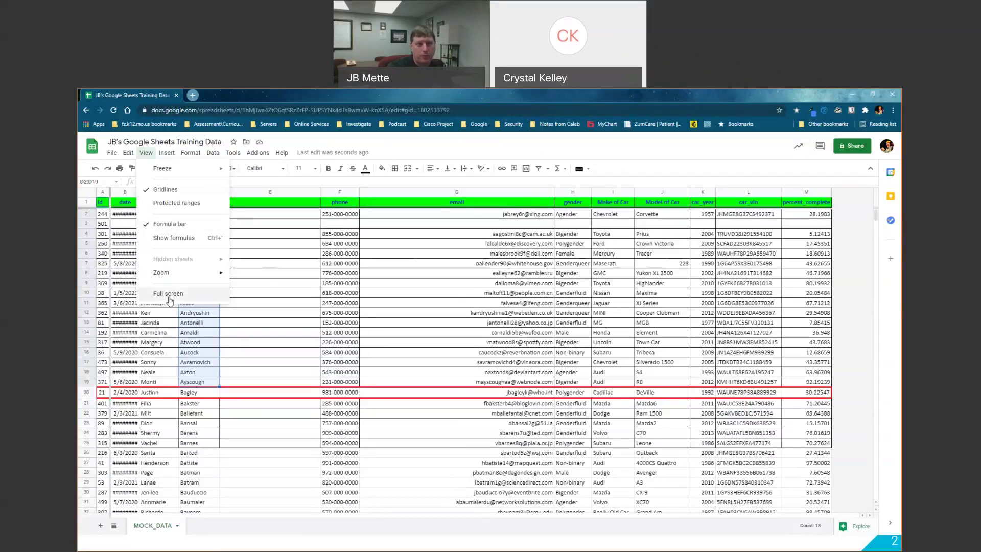
left_click(165, 226)
left_click(146, 153)
left_click(175, 225)
left_click(126, 153)
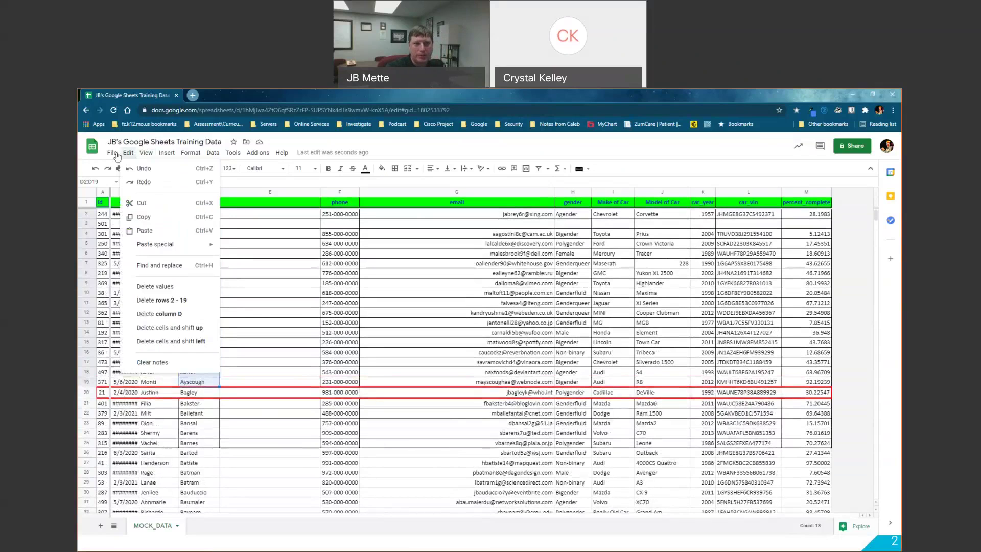
mouse_move(113, 154)
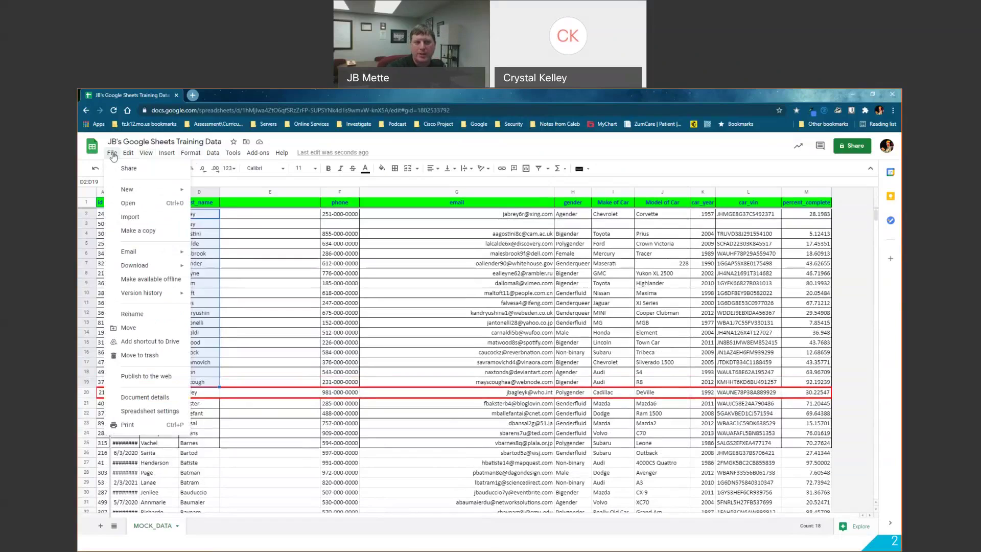
left_click(113, 155)
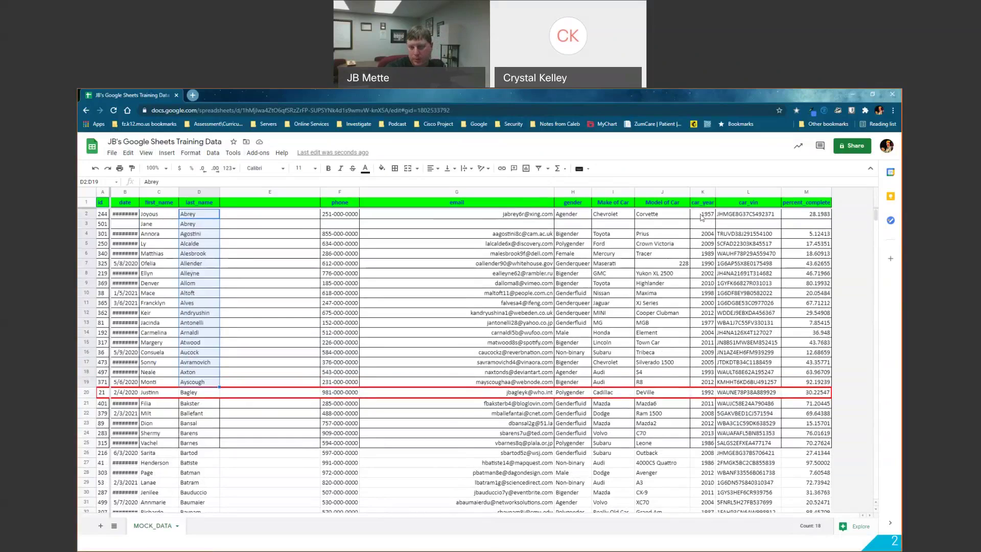
- Compare the selection summaries for the car_year values K2:K19, the last names D2:D19 and both name columns C2:D19
left_click_drag(702, 215, 702, 382)
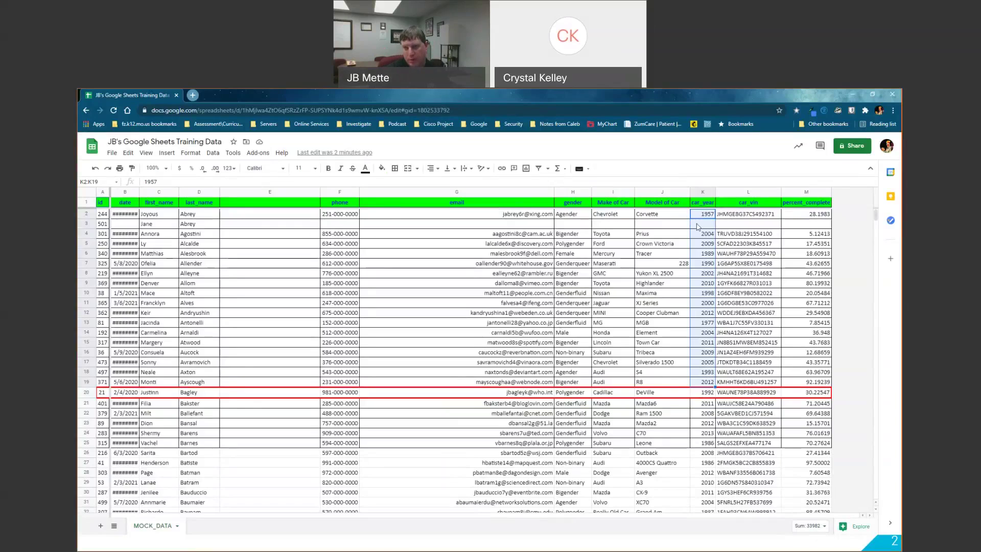
left_click_drag(191, 214, 197, 384)
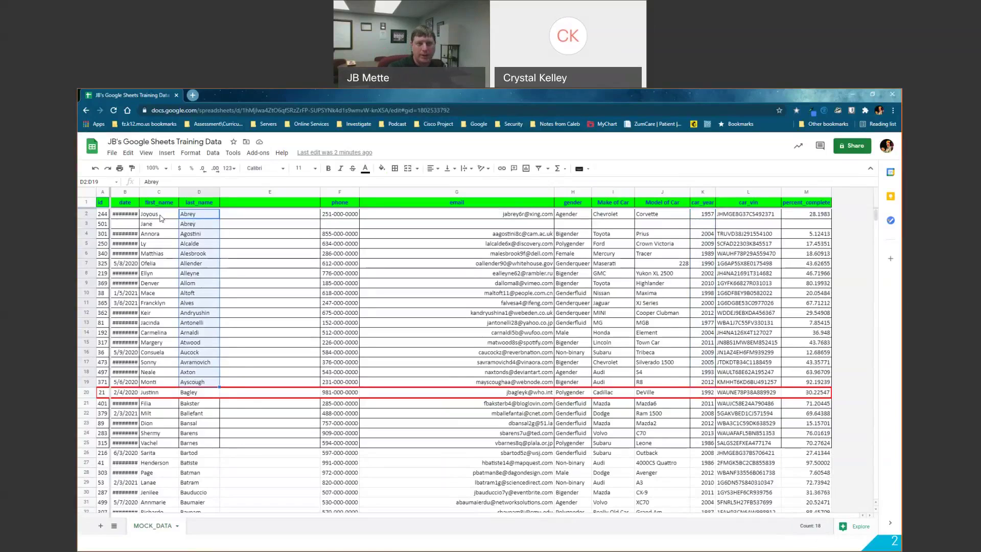
left_click_drag(154, 217, 203, 371)
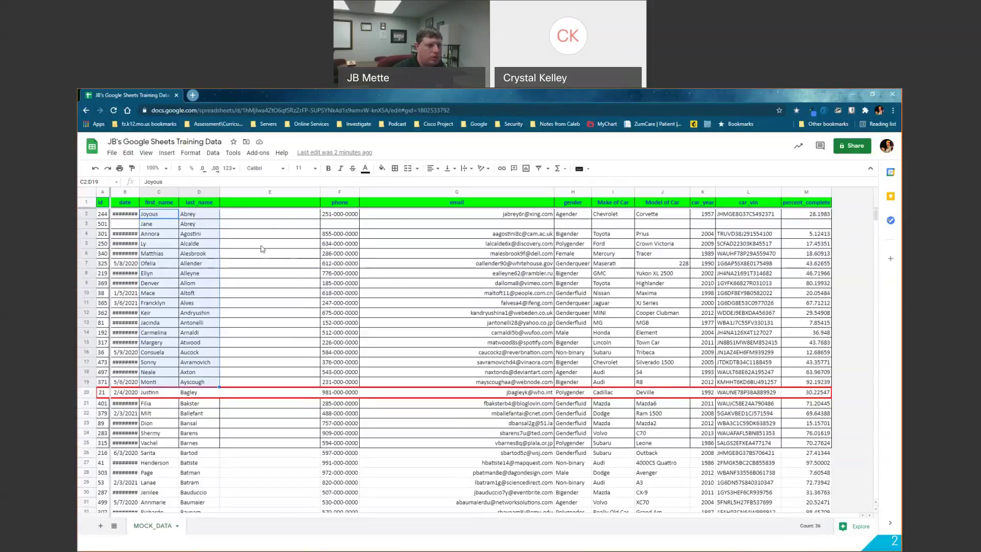
left_click(211, 265)
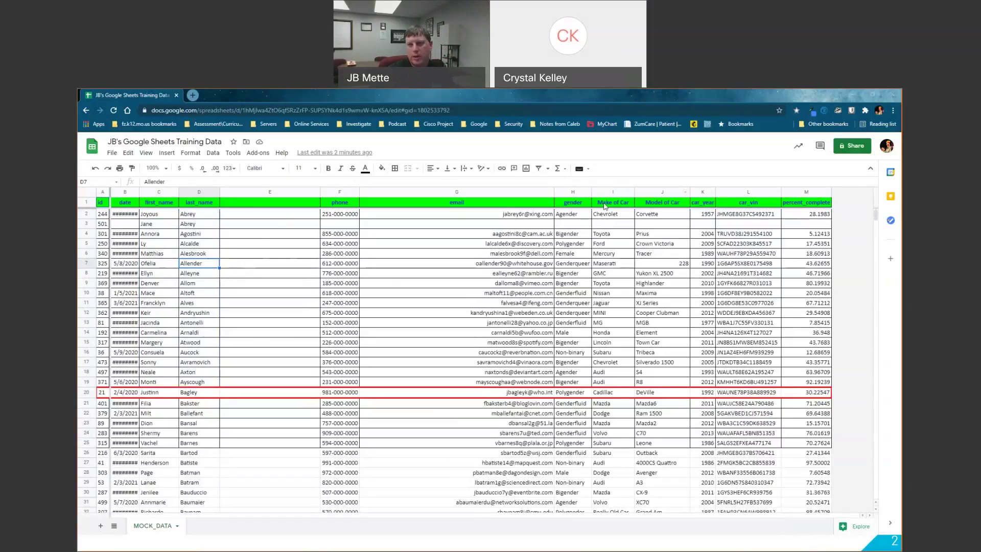
- Hide columns I to K, from Make of Car through car_year
left_click_drag(608, 192, 700, 193)
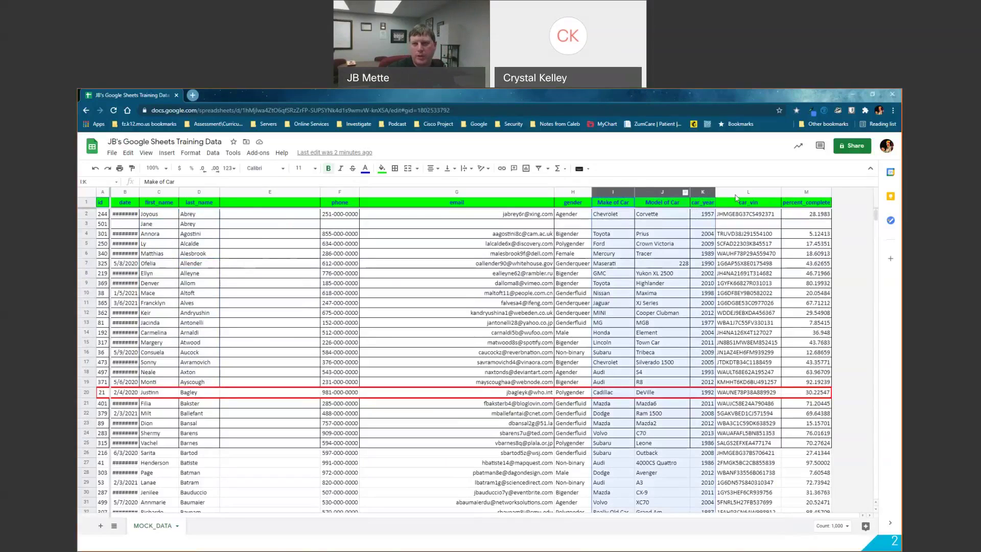
right_click(664, 192)
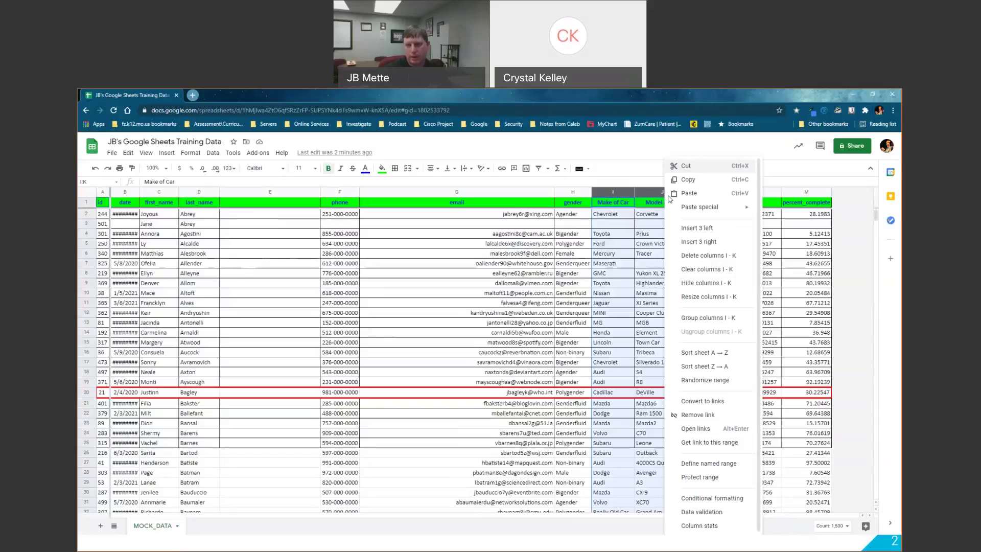
left_click(705, 283)
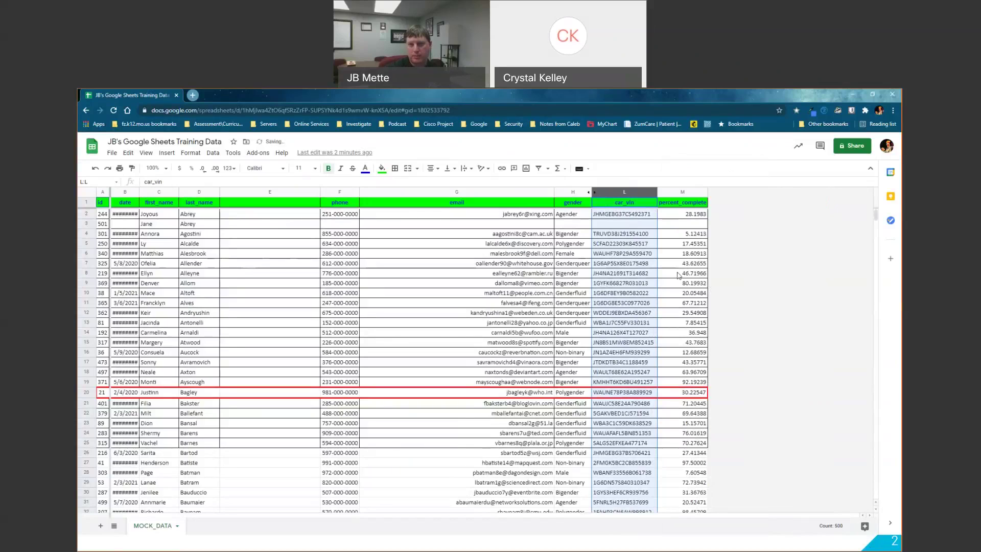
left_click(569, 244)
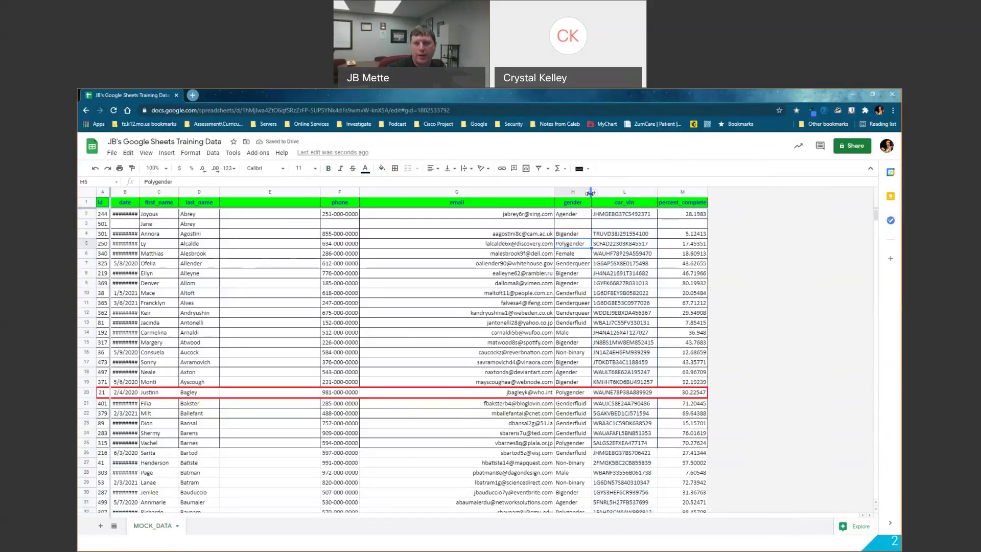
- Unhide the three car columns between gender and car_vin
left_click(591, 192)
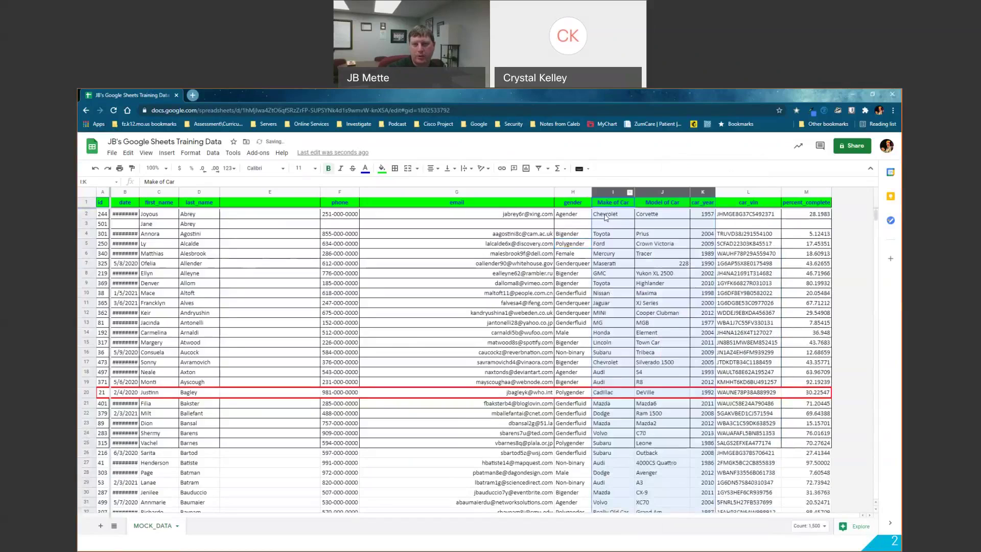
left_click(746, 225)
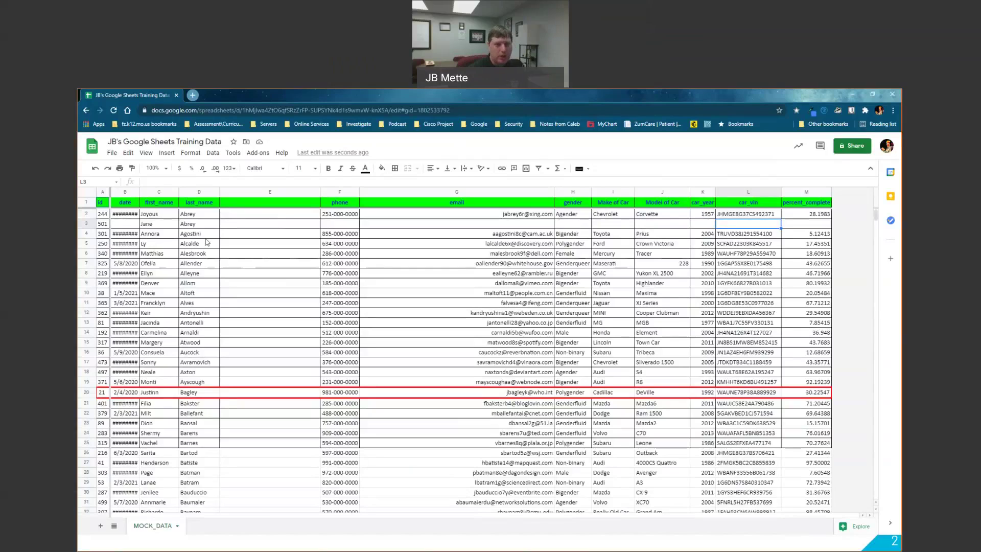
- Examine the conditional formatting options for the whole sheet, including the Is not empty condition, and discard the rule
left_click(89, 194)
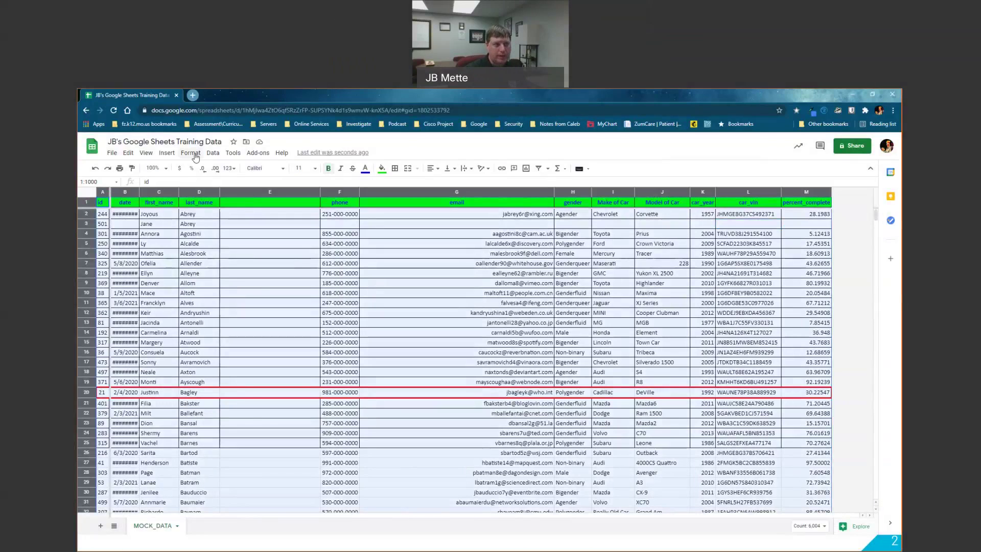
left_click(213, 153)
mouse_move(184, 155)
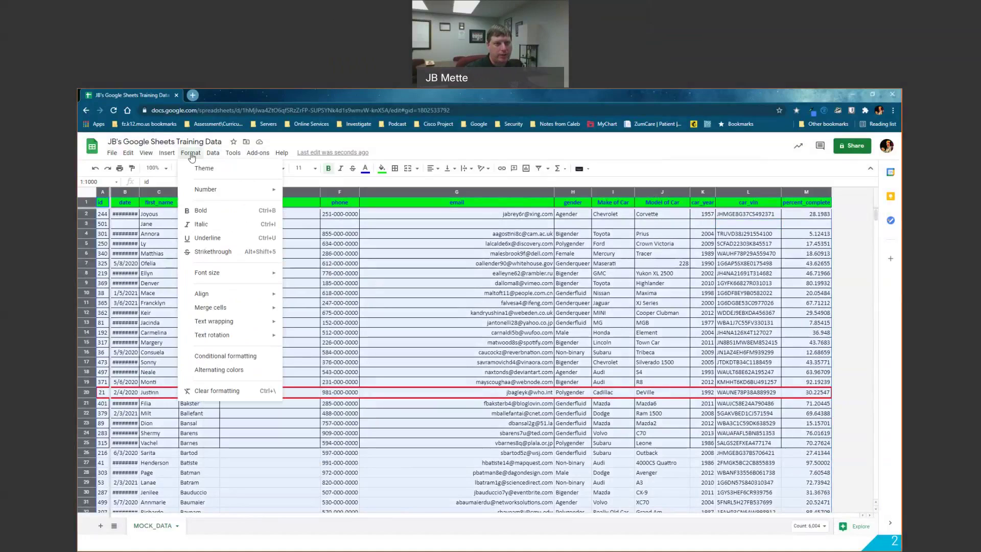
left_click(250, 359)
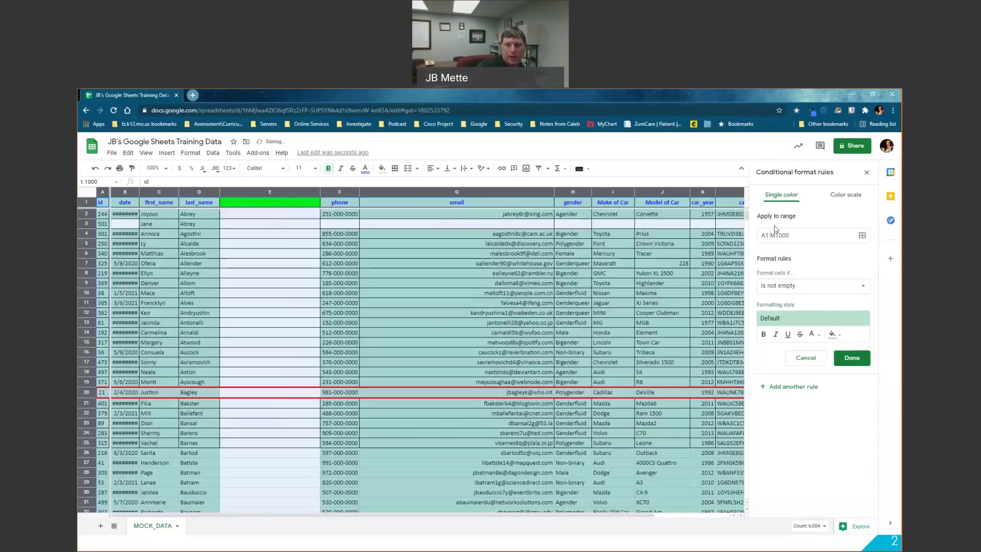
left_click(791, 290)
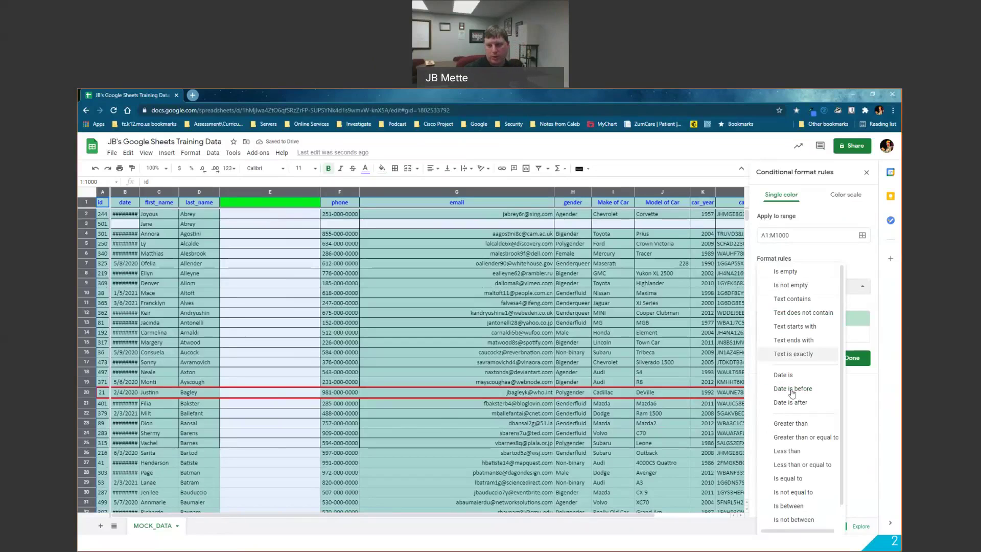
left_click(790, 285)
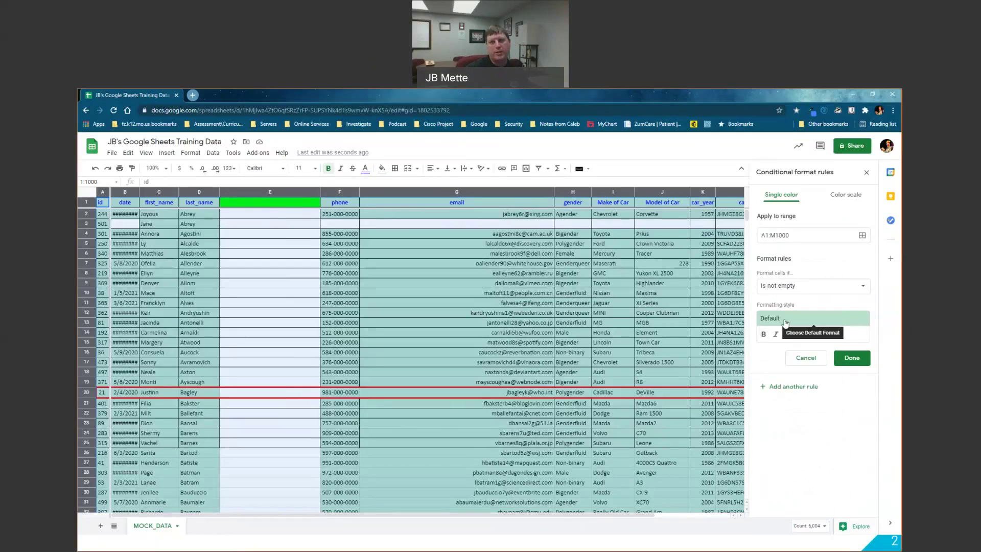
left_click(806, 359)
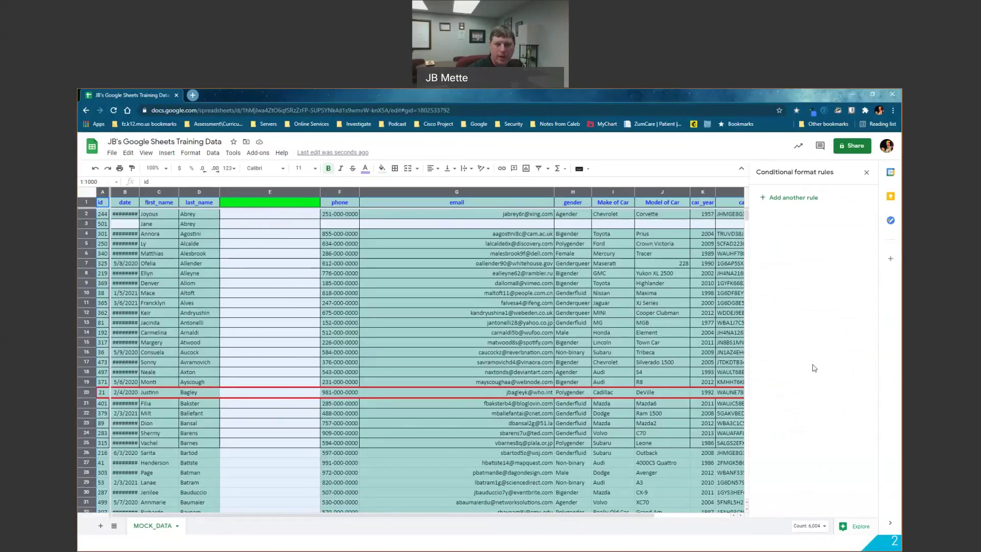
left_click(866, 172)
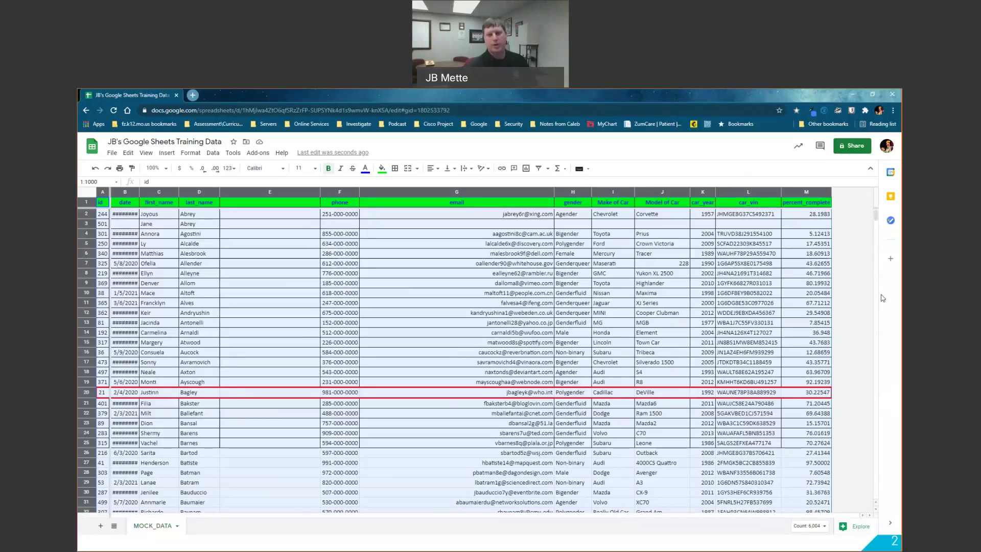
- Create a filter across the whole sheet of mock data
left_click(614, 220)
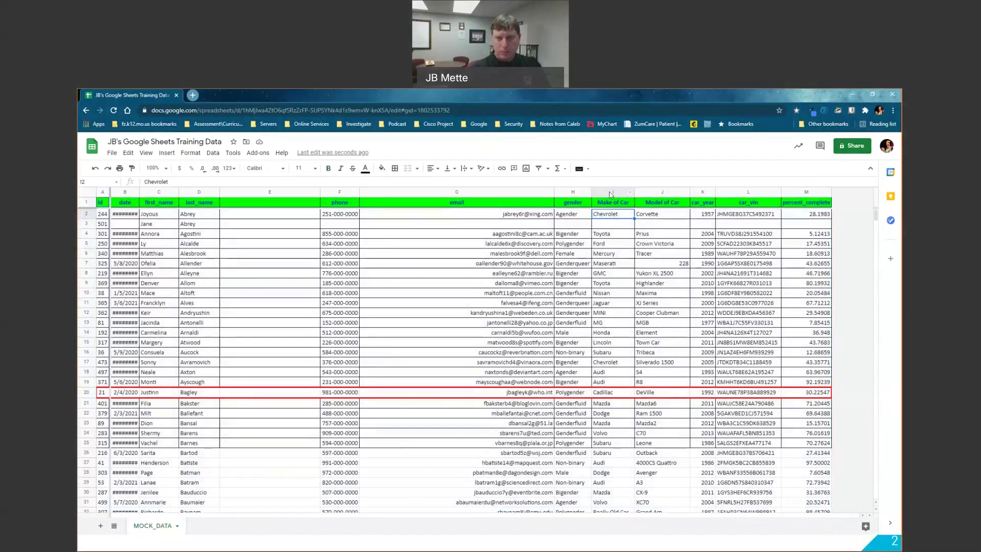
left_click(609, 190)
left_click(620, 203)
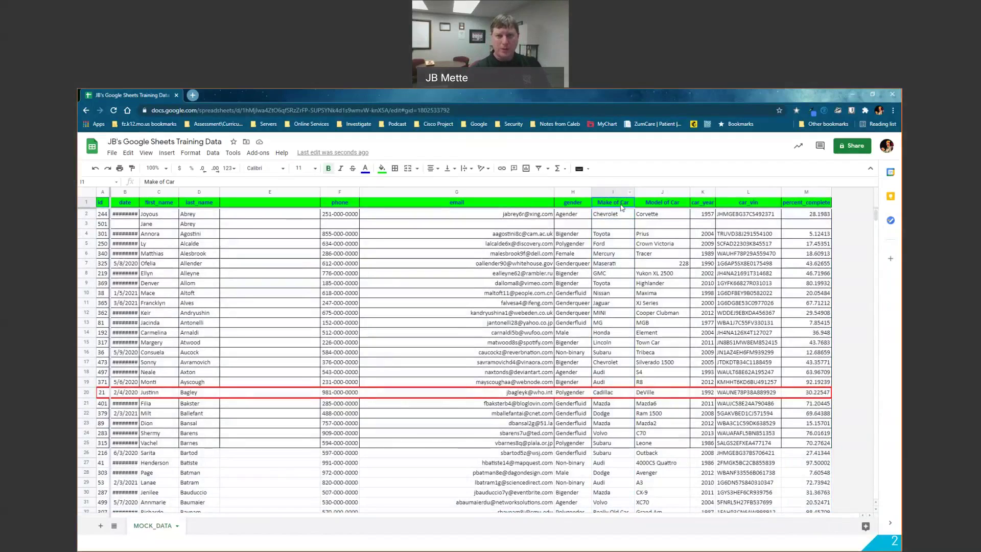
left_click(88, 194)
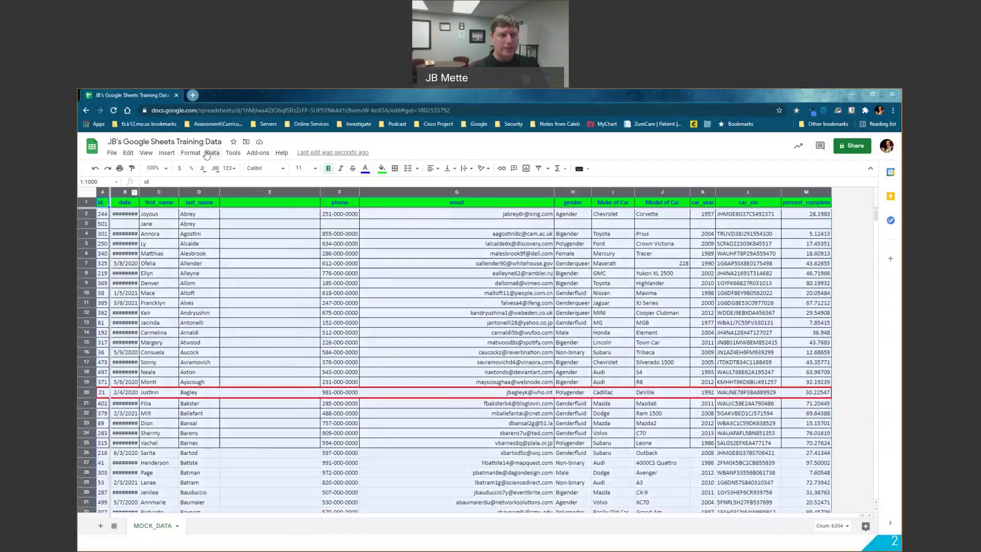
left_click(194, 154)
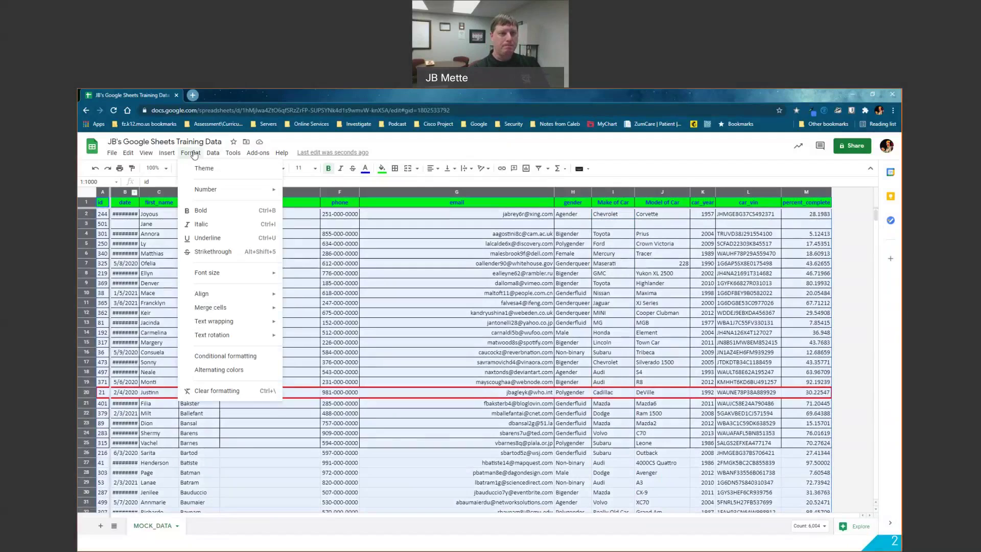
mouse_move(213, 156)
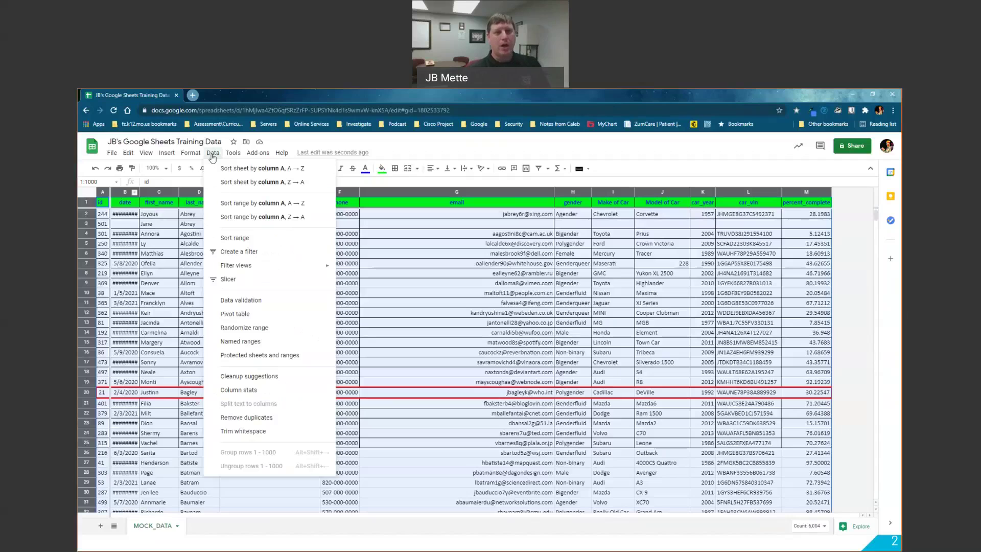
left_click(250, 251)
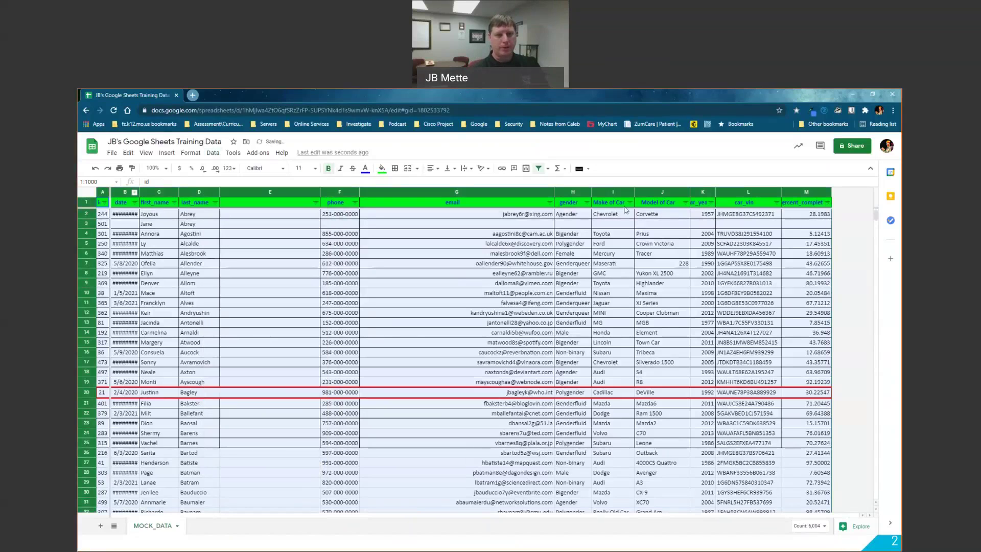
- Filter the Make of Car column by values so that only Toyota is selected, finding it by searching for "toy"
left_click(685, 202)
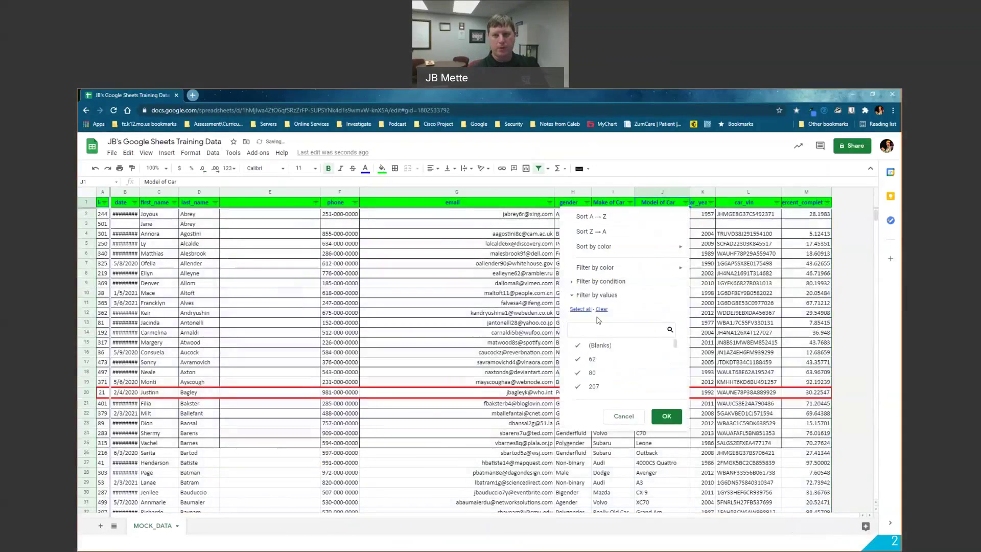
left_click(665, 416)
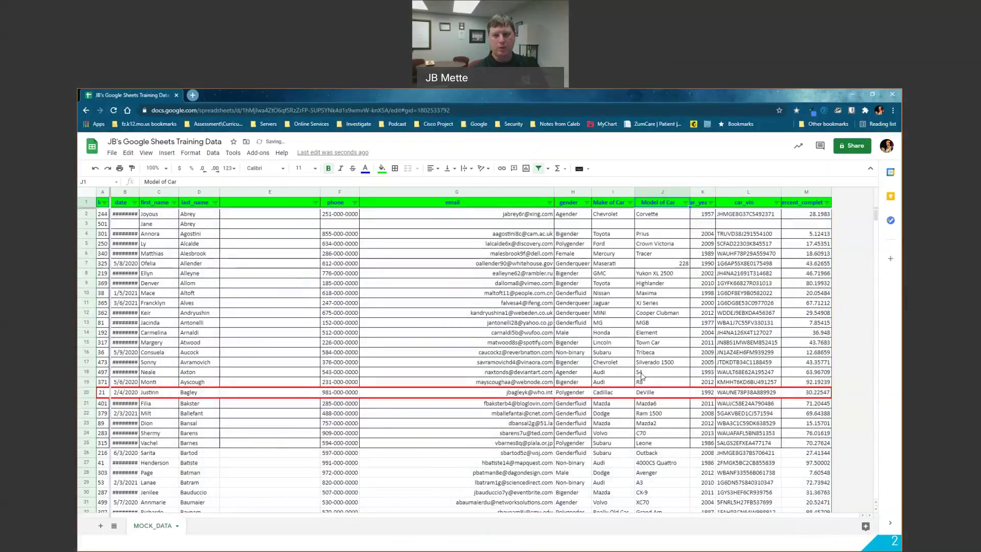
left_click(630, 203)
left_click(546, 309)
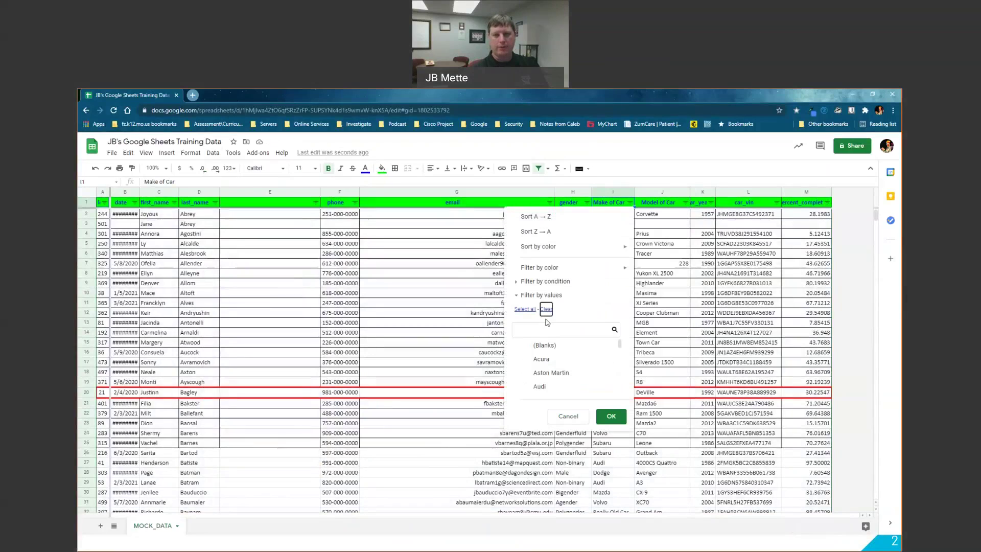
left_click(546, 328)
type("toy")
left_click(554, 345)
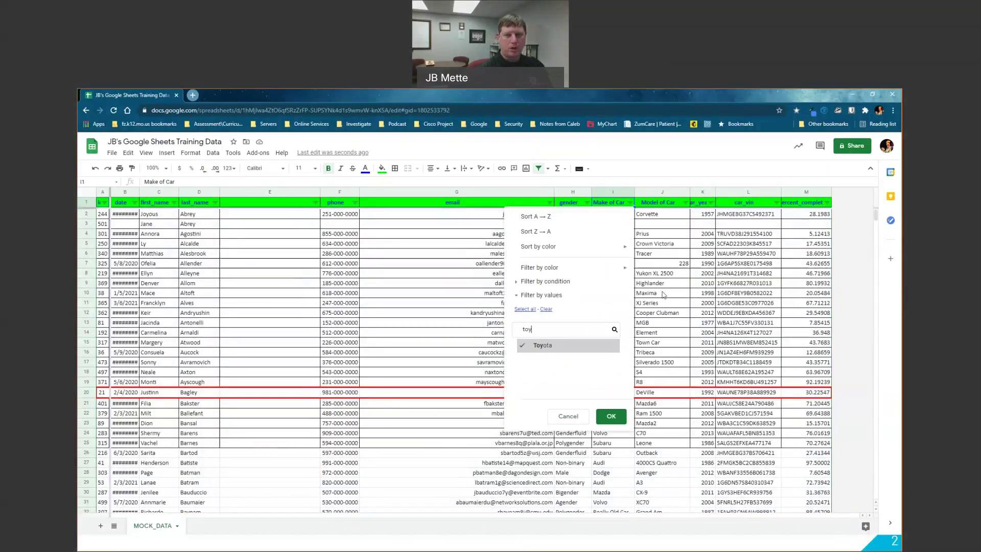
left_click(611, 416)
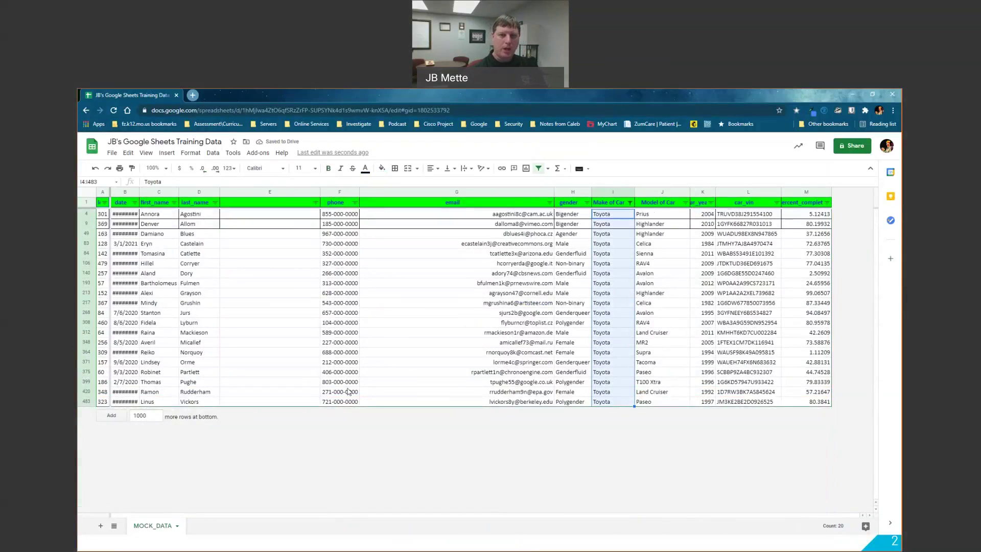
left_click(261, 403)
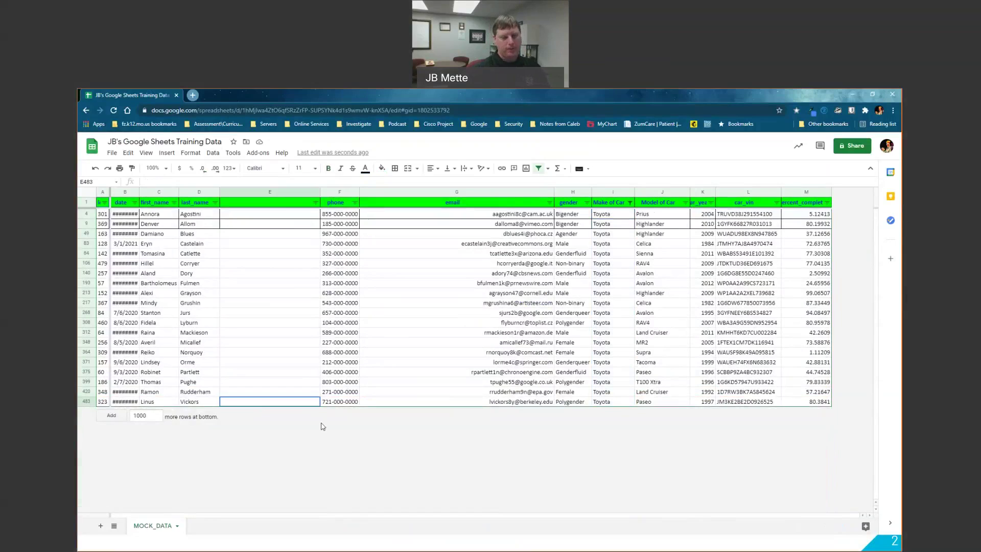
type("=co")
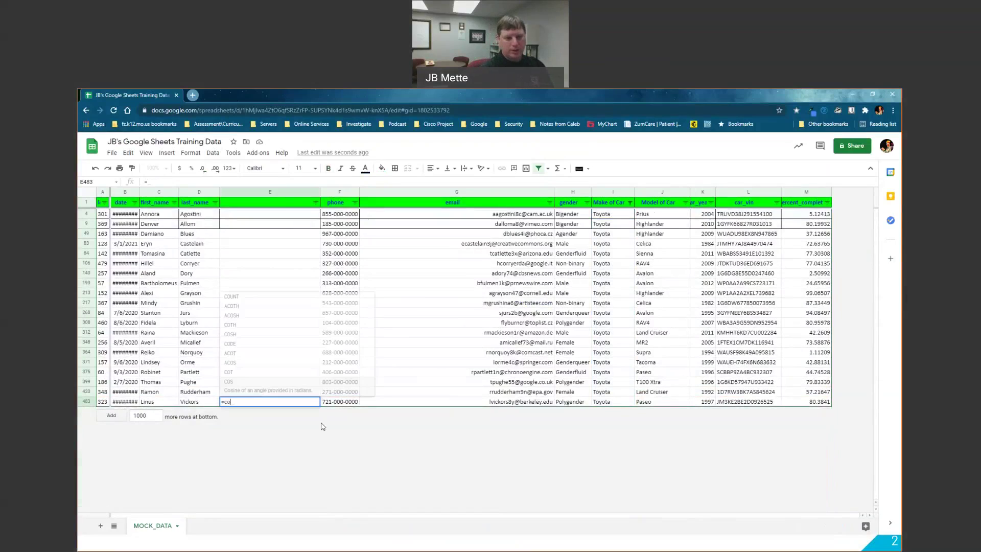
type("untif(")
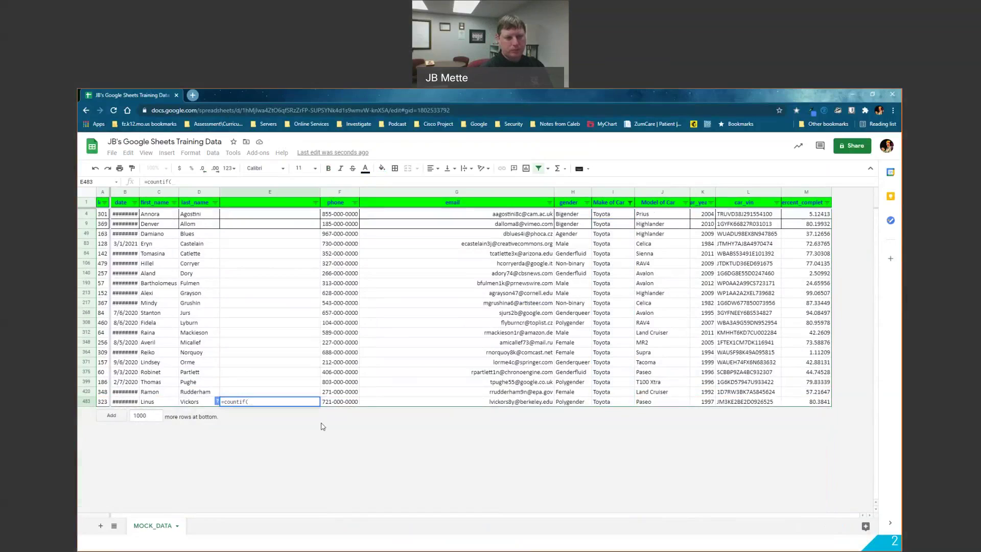
left_click(616, 192)
type(",\"Toay")
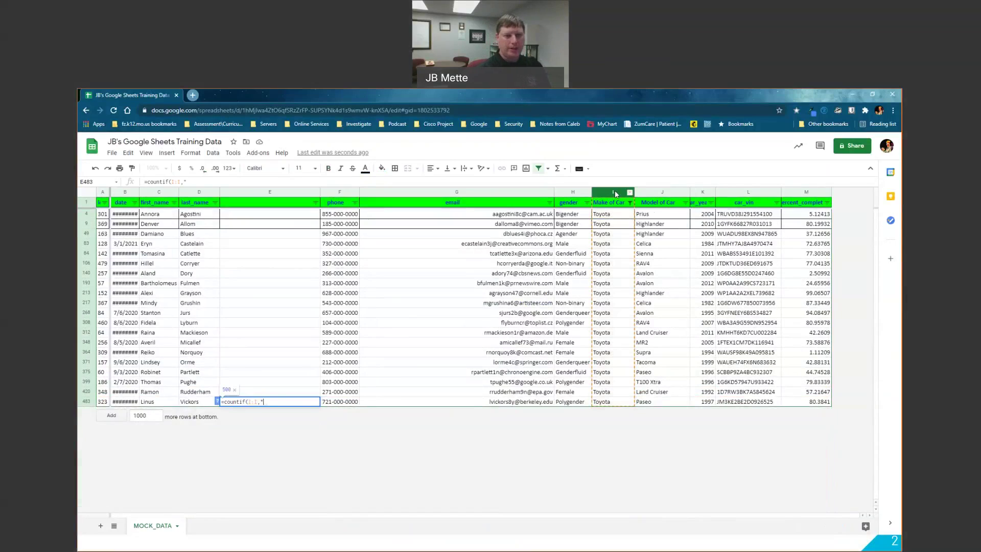
key("BackSpace")
key("BackSpace")
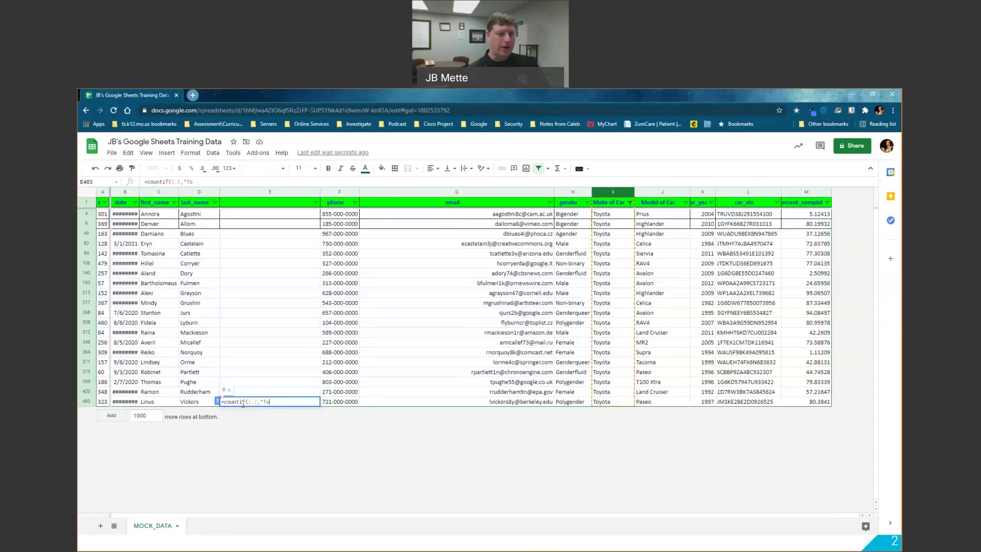
key("Escape")
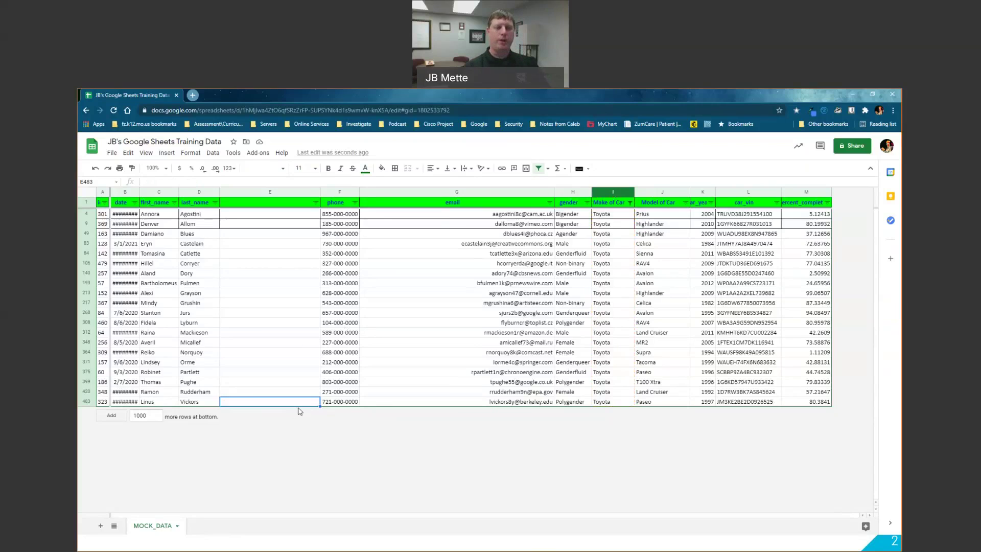
left_click(475, 305)
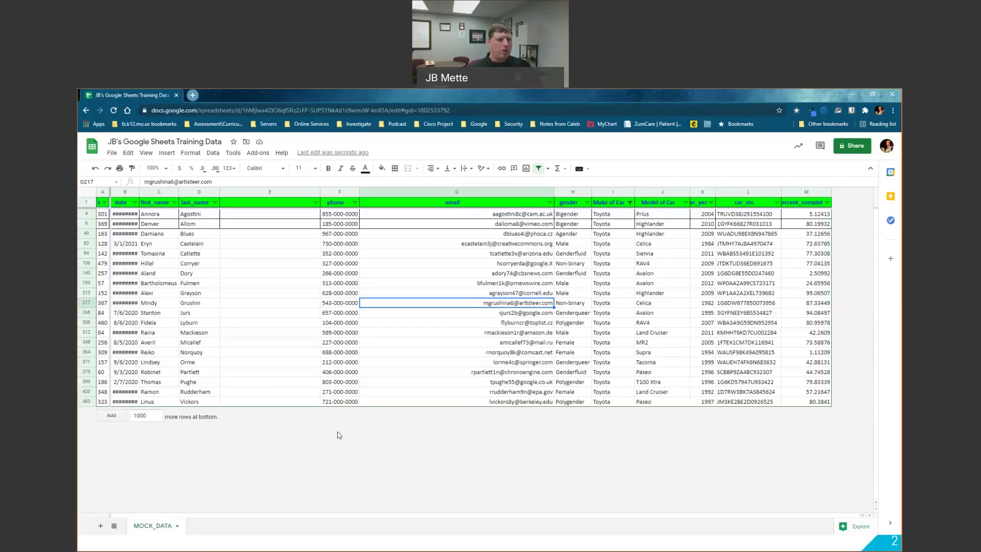
- Format the phone column as Number
left_click(339, 193)
left_click(229, 168)
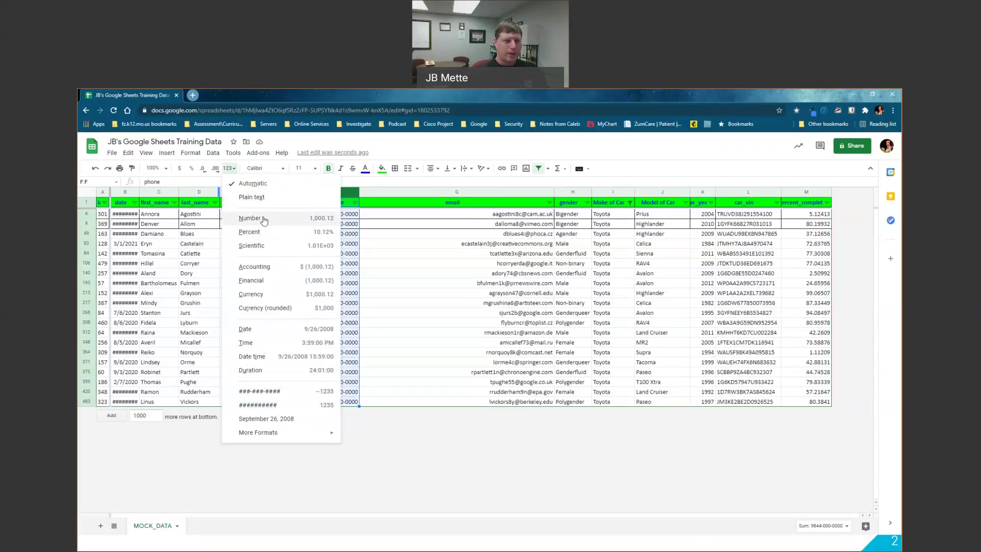
left_click(264, 220)
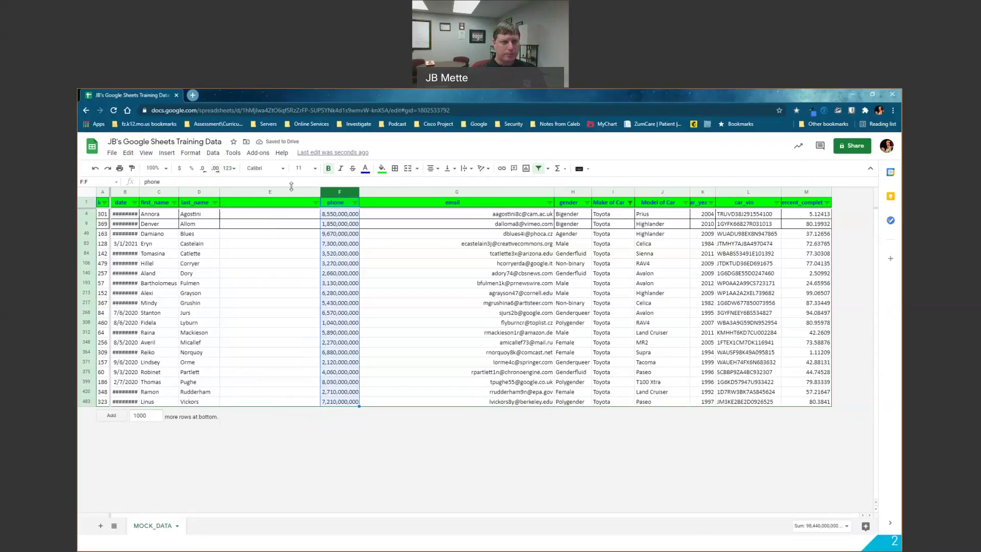
- Apply the custom number format ########## to the phone column so the numbers show as plain digits without separators
left_click(229, 168)
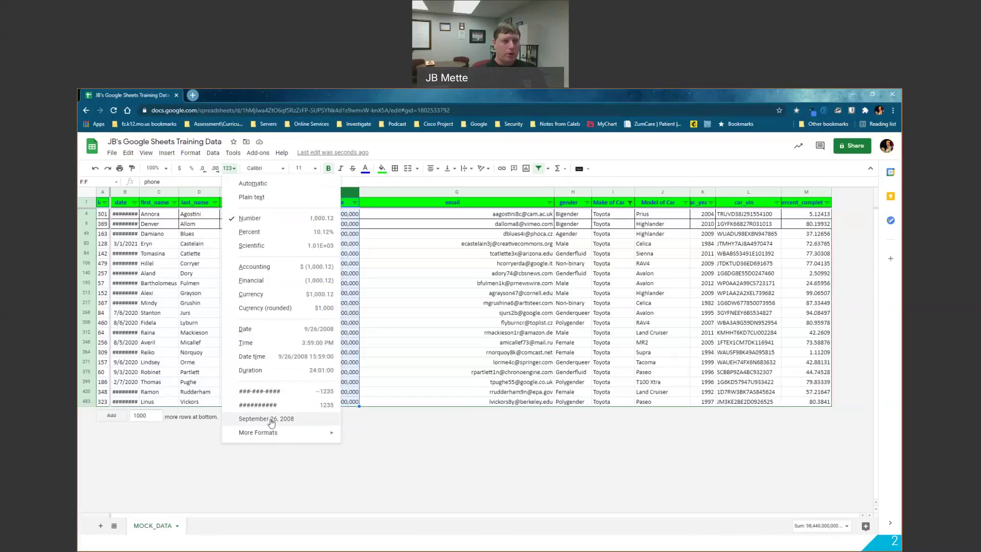
mouse_move(273, 433)
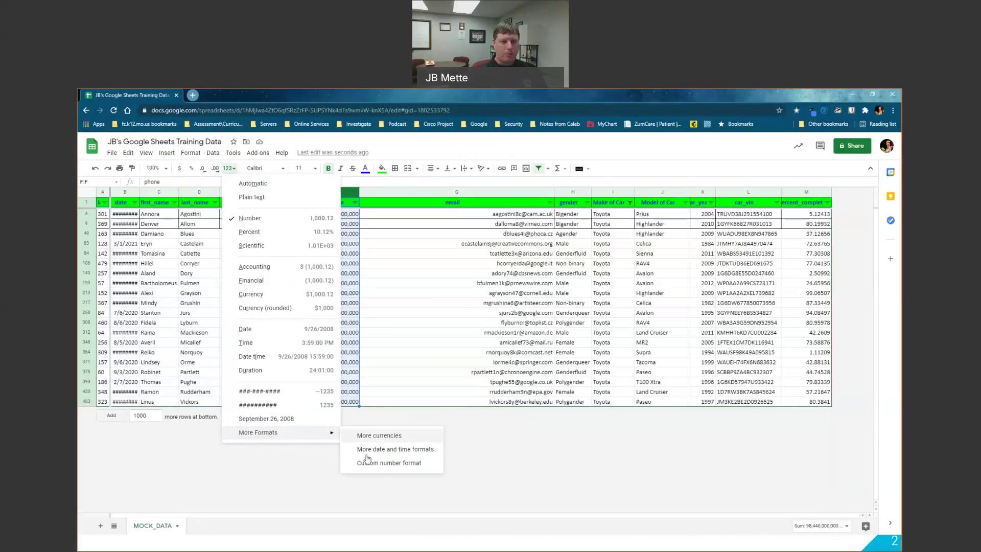
left_click(380, 467)
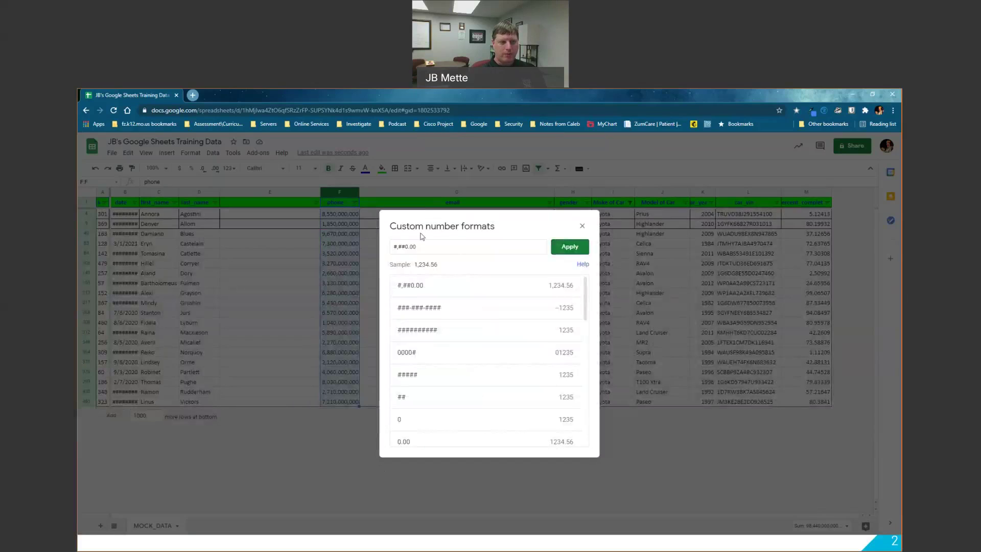
scroll(515, 322, "down", 3)
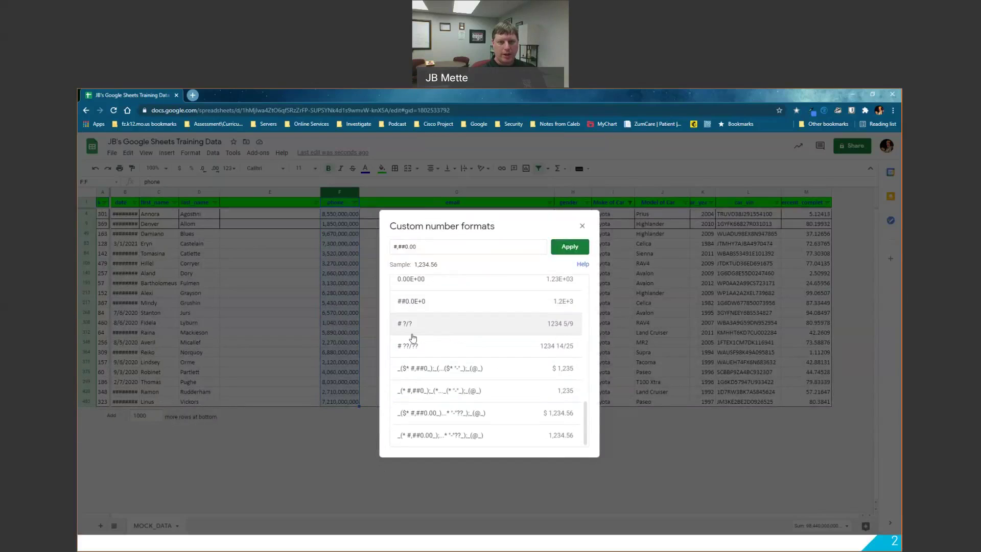
scroll(427, 317, "up", 3)
triple_click(421, 246)
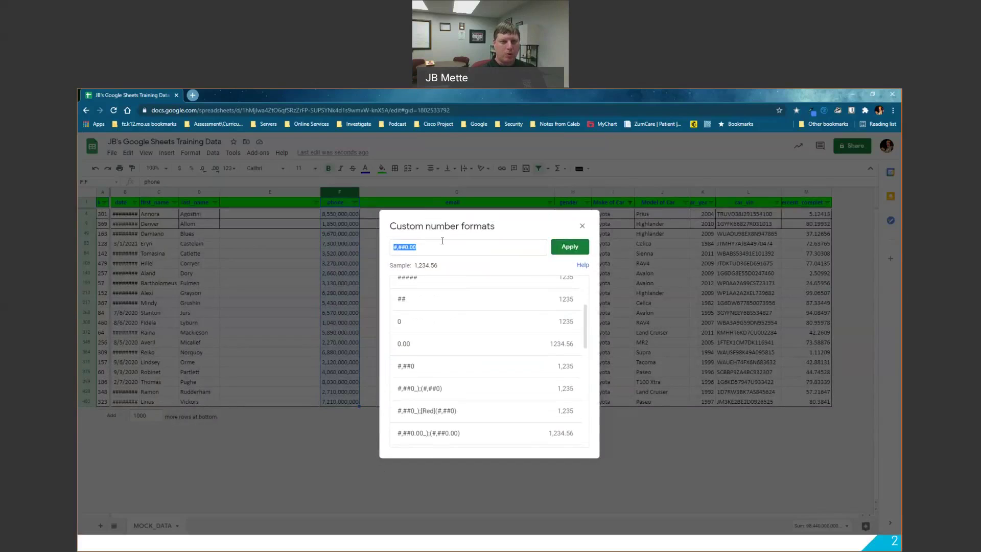
type("####")
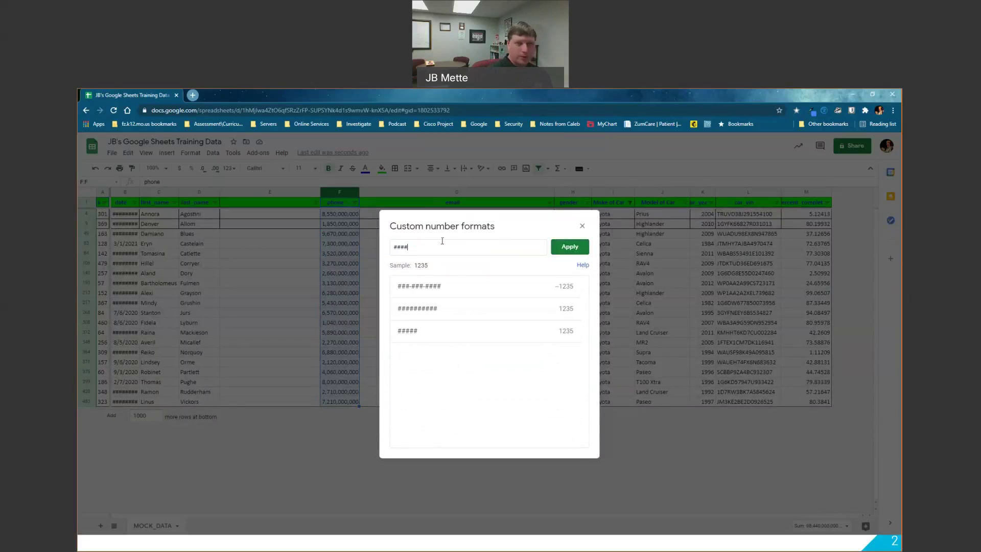
type("#####")
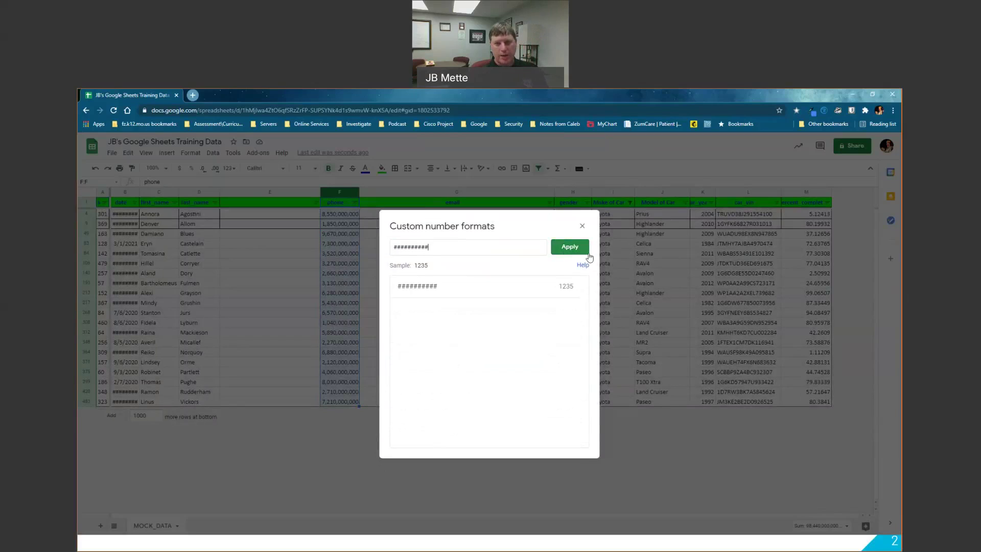
left_click(574, 249)
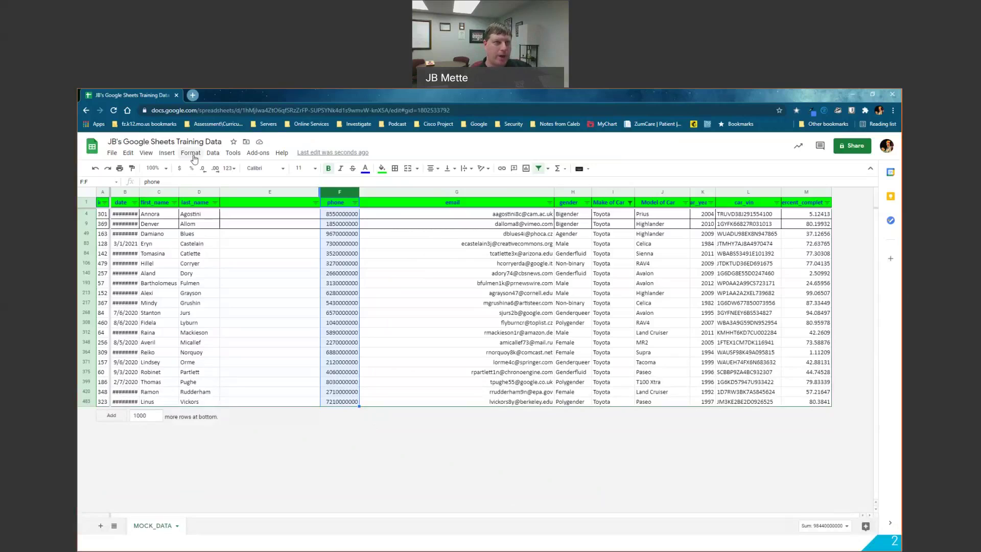
- Reduce the browser's page zoom to 90% while the number format list is open, and close the open lists
left_click(230, 171)
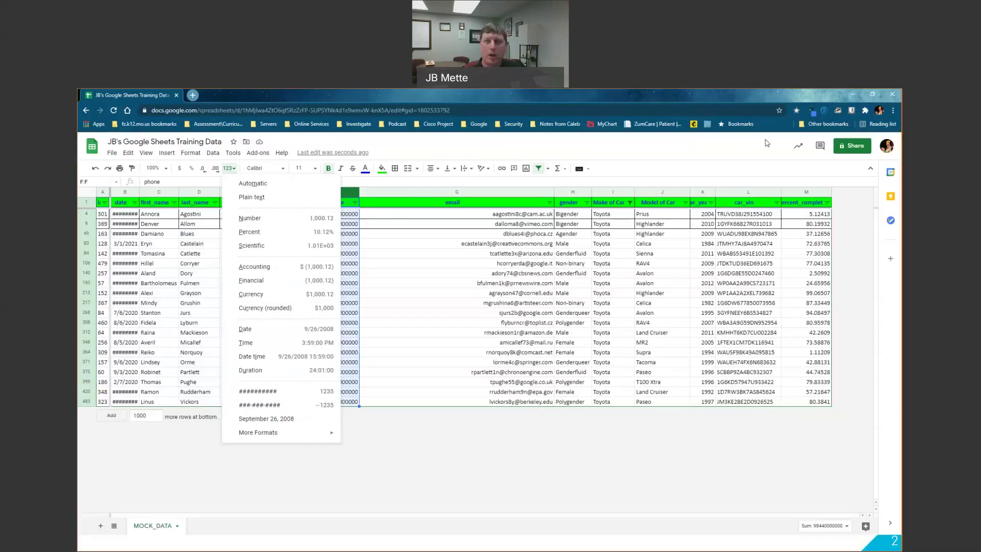
left_click(893, 111)
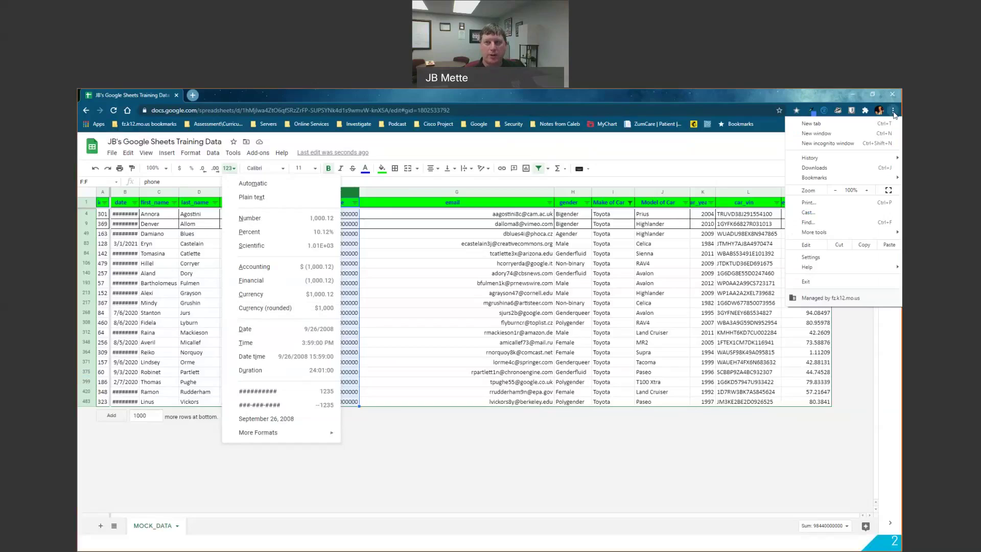
left_click(833, 190)
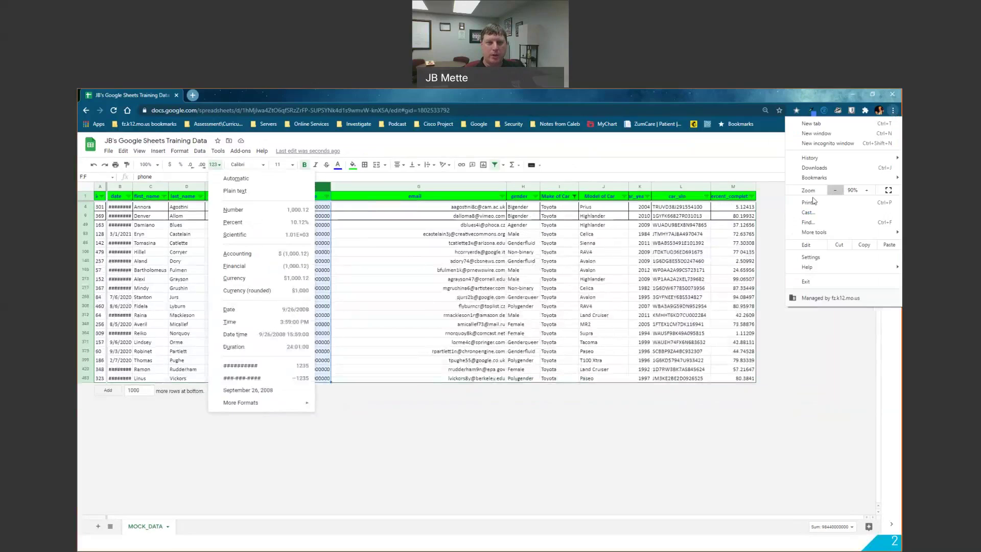
left_click(322, 448)
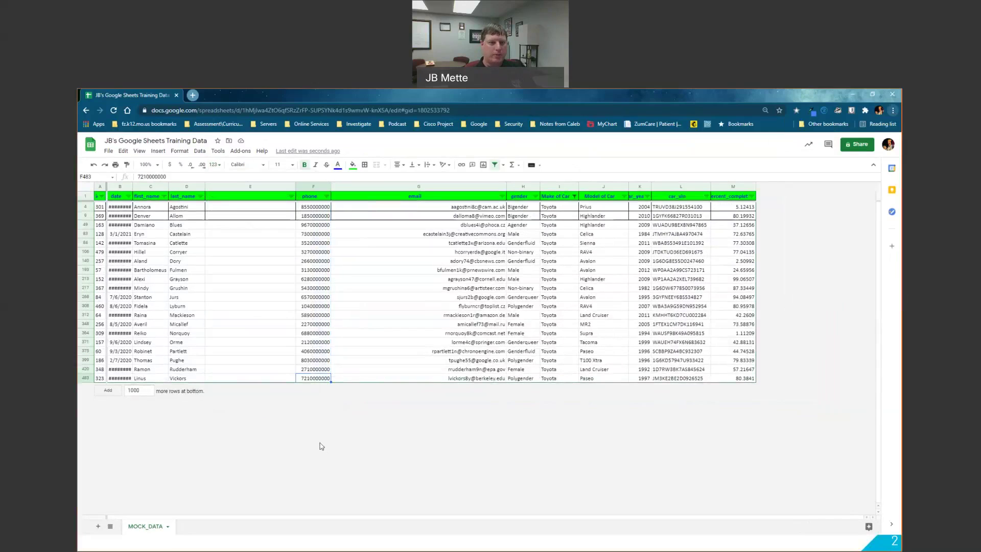
left_click(199, 151)
mouse_move(179, 151)
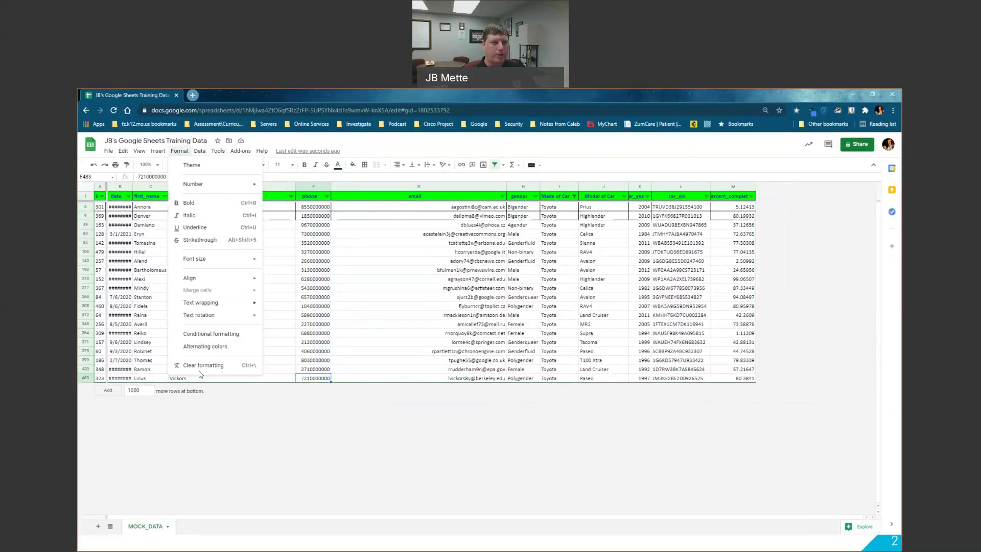
left_click(274, 150)
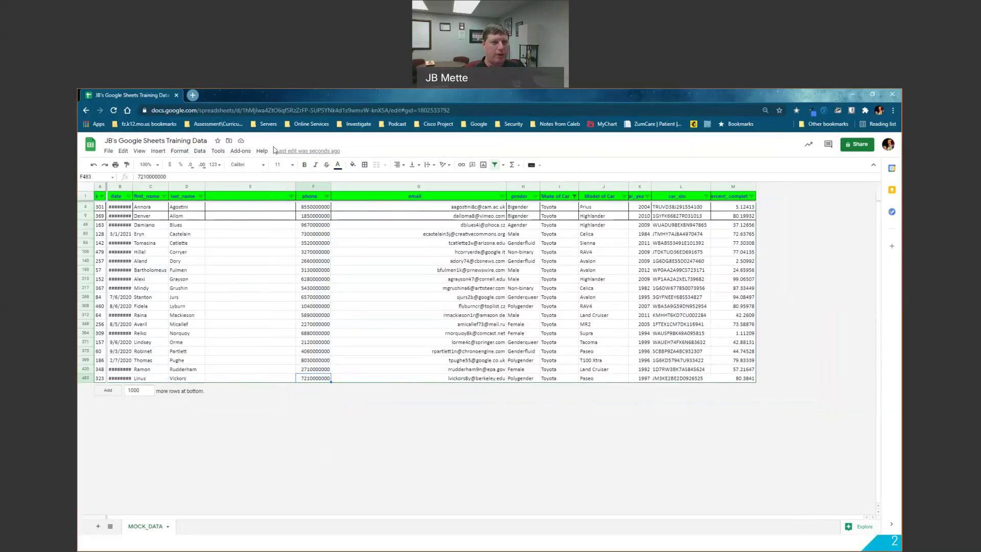
left_click(215, 164)
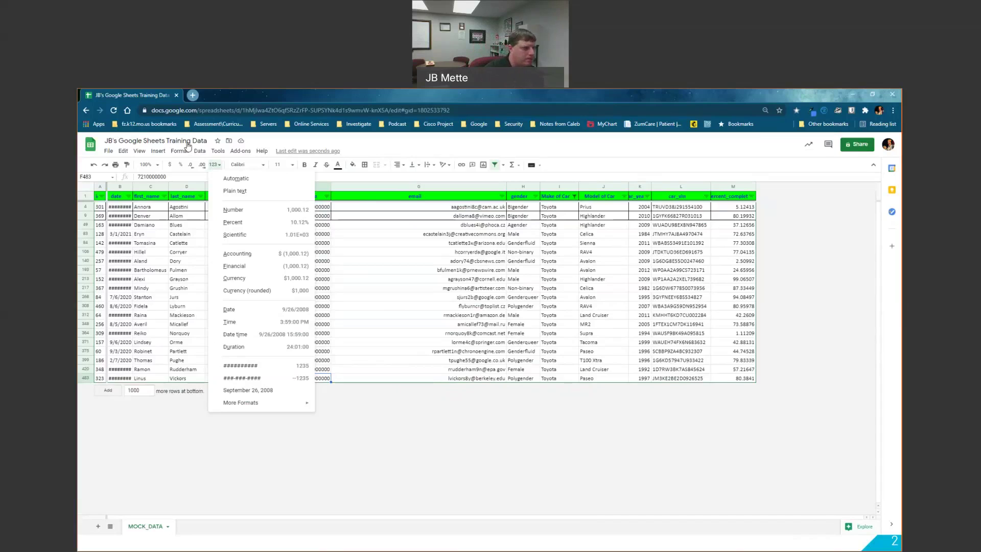
left_click(534, 104)
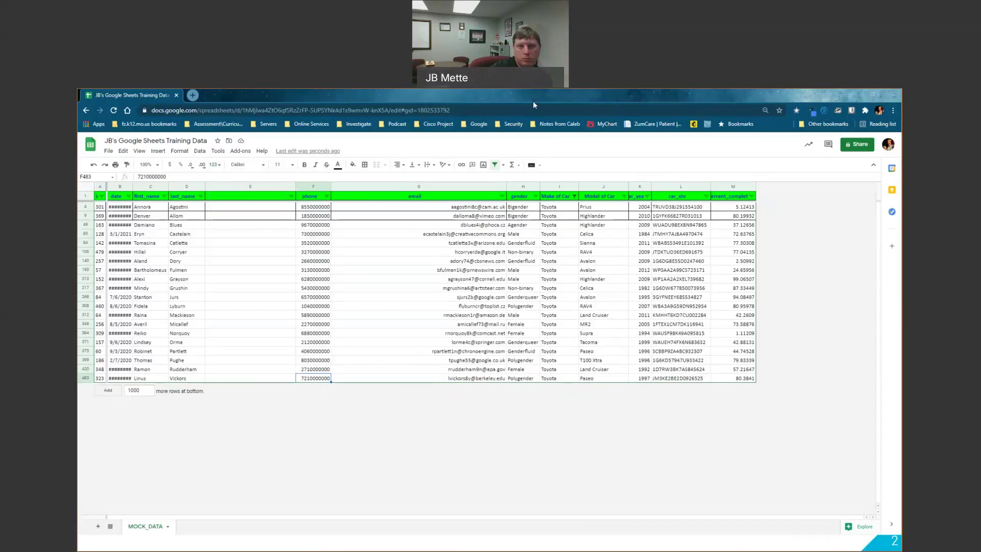